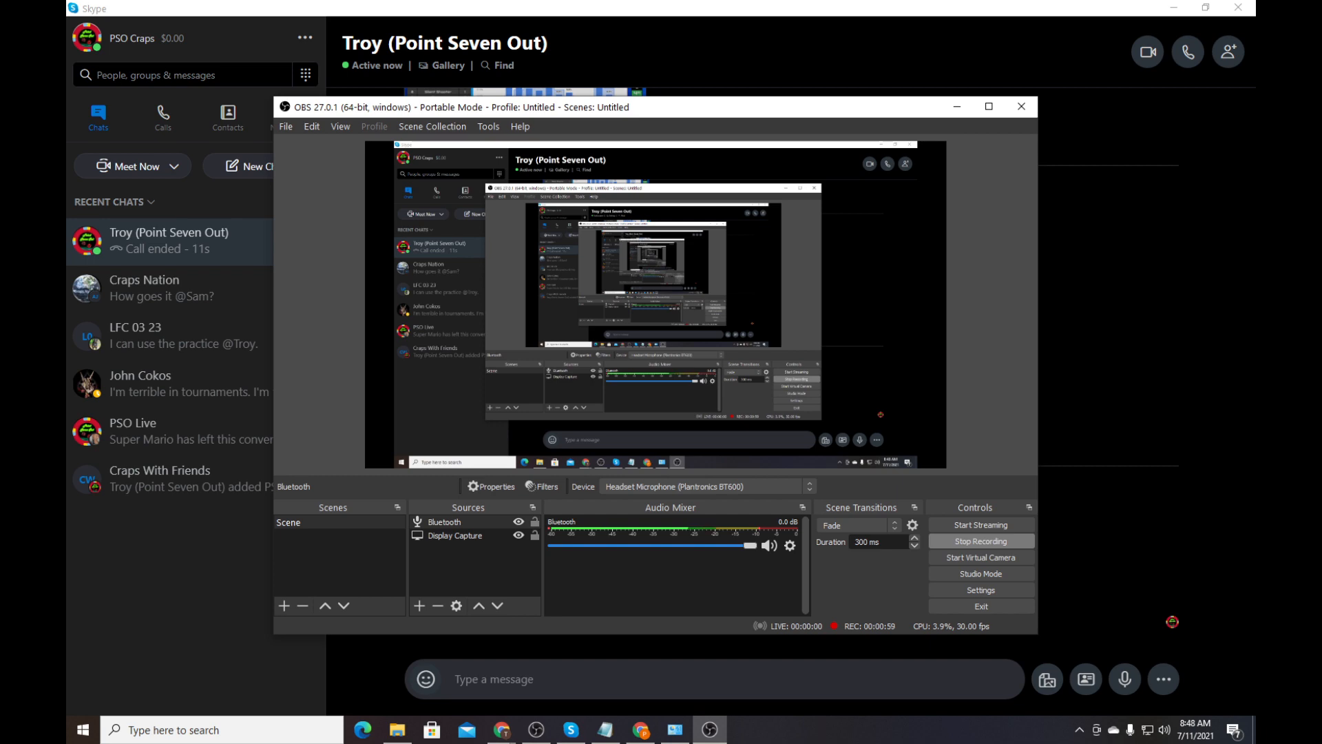
Switch to the OBS window with the craps table scene and widen its KPI Input dock
{"action": "left_click", "coordinate": [536, 735]}
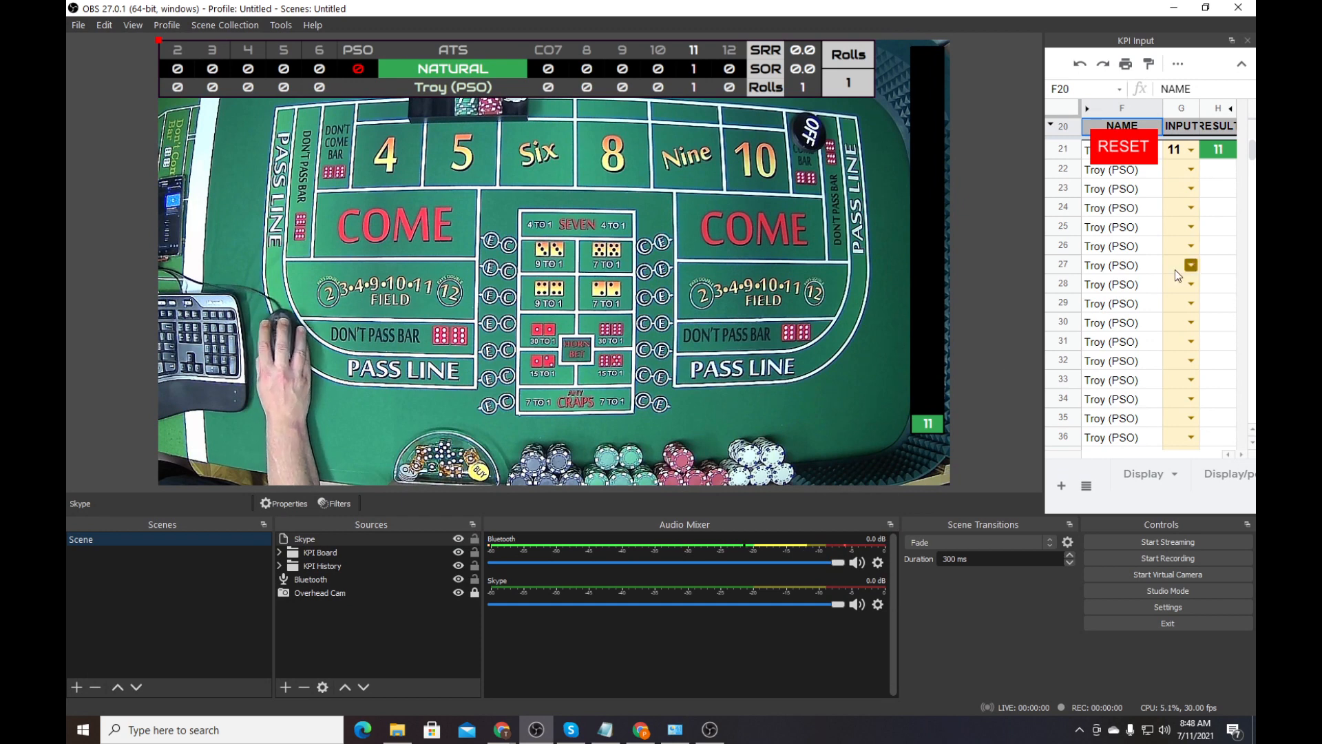
{"action": "left_click_drag", "start_coordinate": [1042, 281], "coordinate": [1017, 281]}
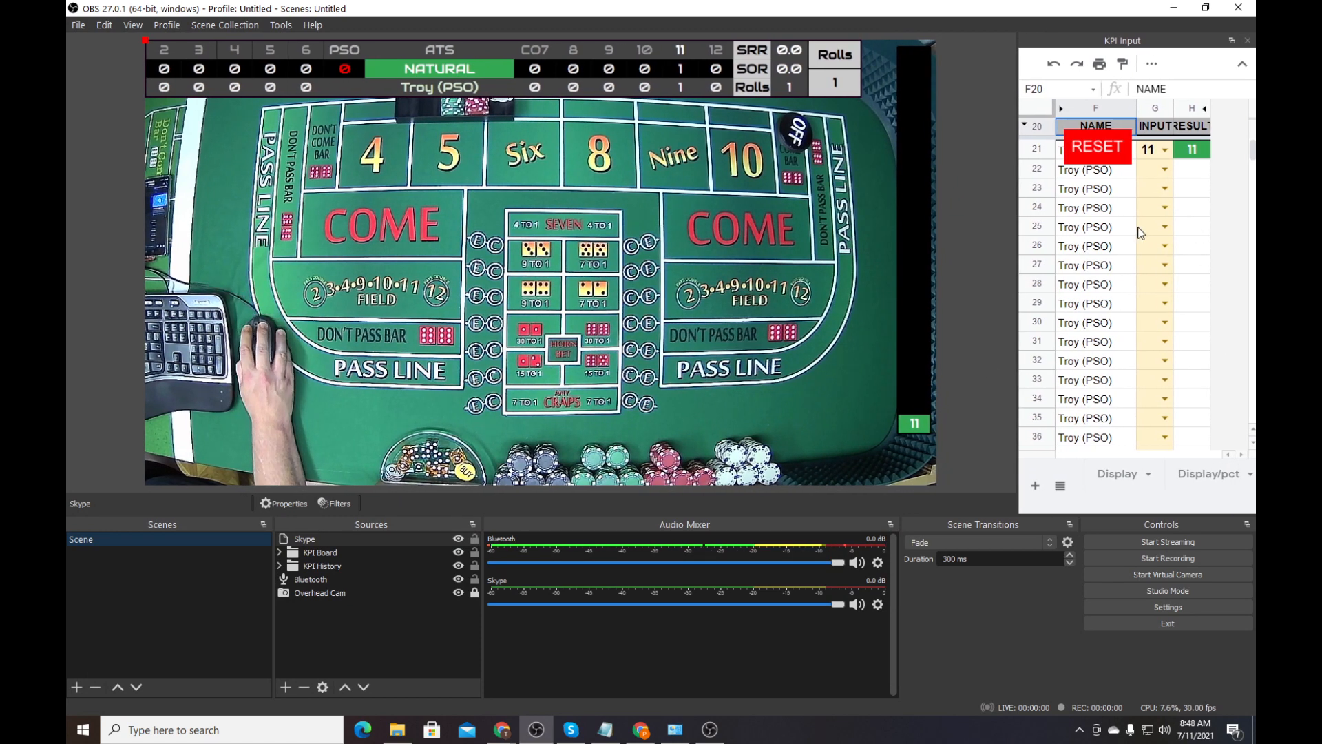
Enter the rolls 3 in G22 and 8 in G23 of the KPI input sheet, leaving no source selected in the preview
{"action": "left_click", "coordinate": [1151, 173]}
{"action": "left_click", "coordinate": [1151, 192]}
{"action": "left_click", "coordinate": [1150, 212]}
{"action": "left_click", "coordinate": [1150, 239]}
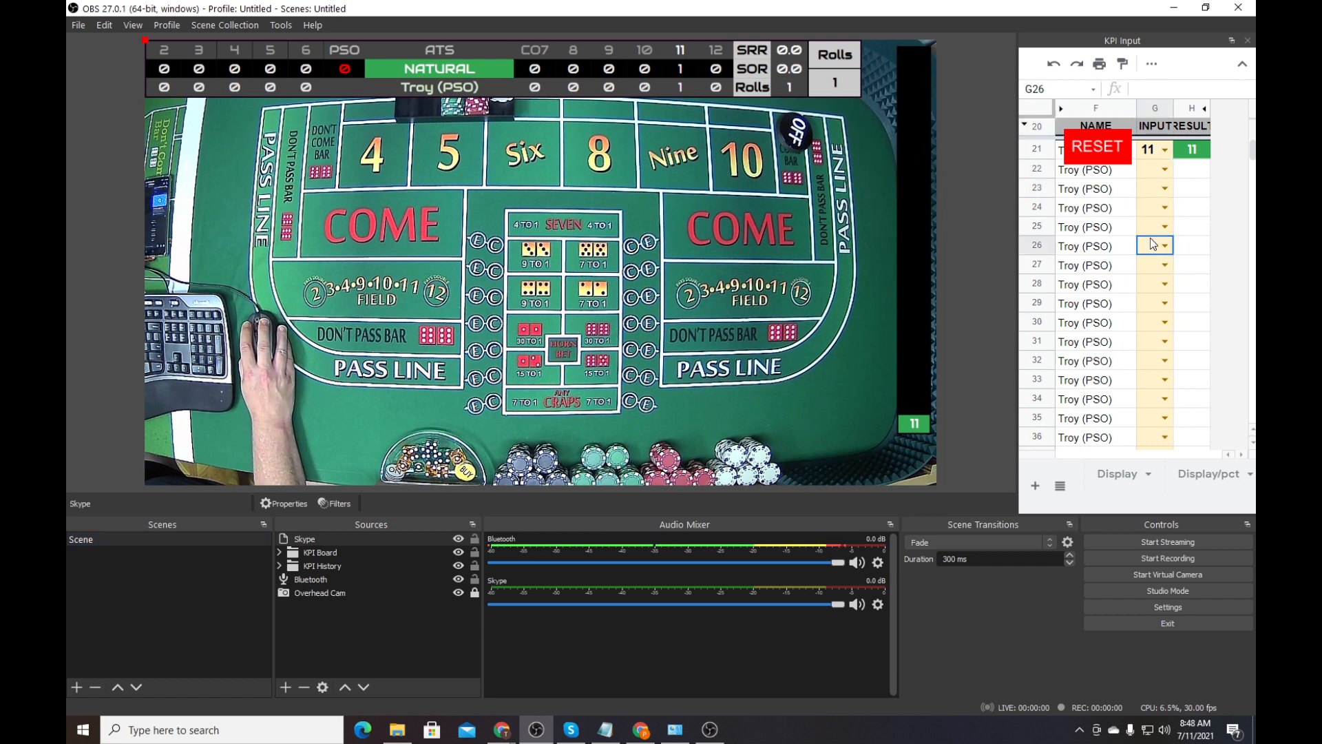
{"action": "left_click", "coordinate": [1148, 172]}
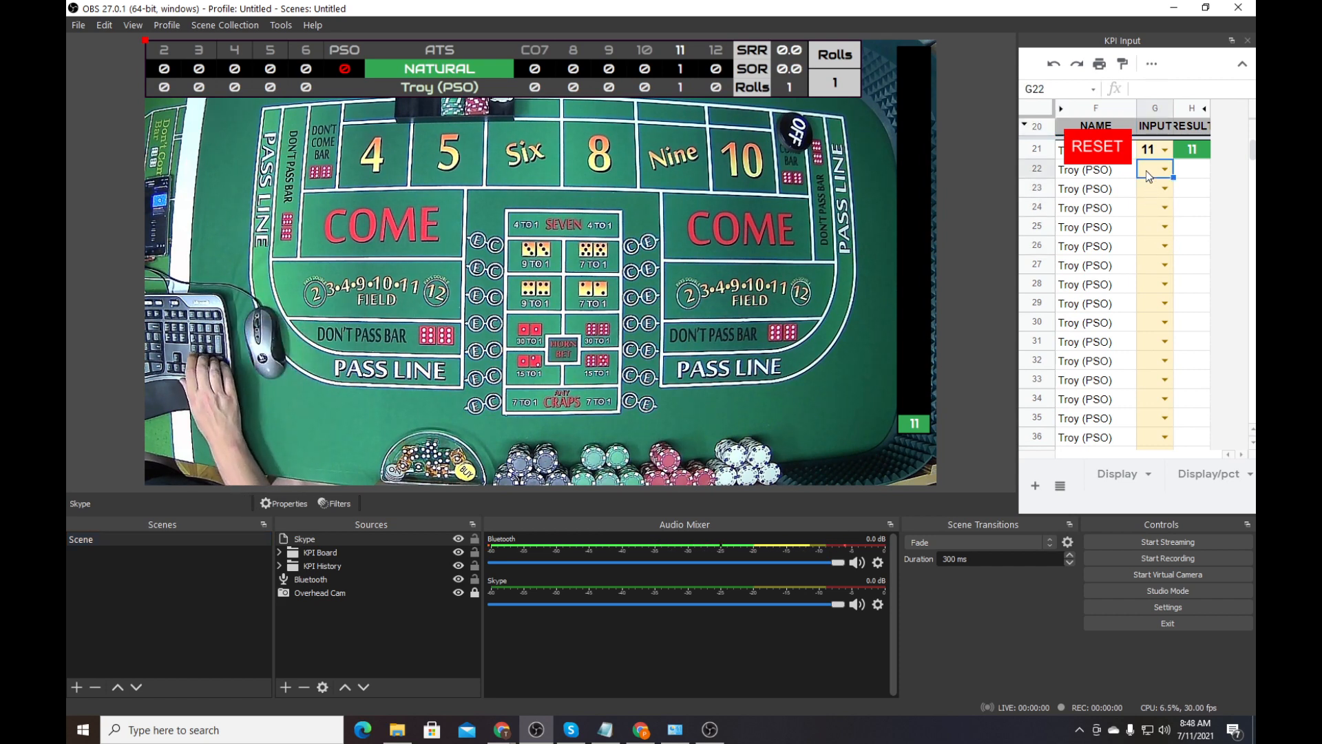
{"action": "type", "text": "3"}
{"action": "key", "text": "Return"}
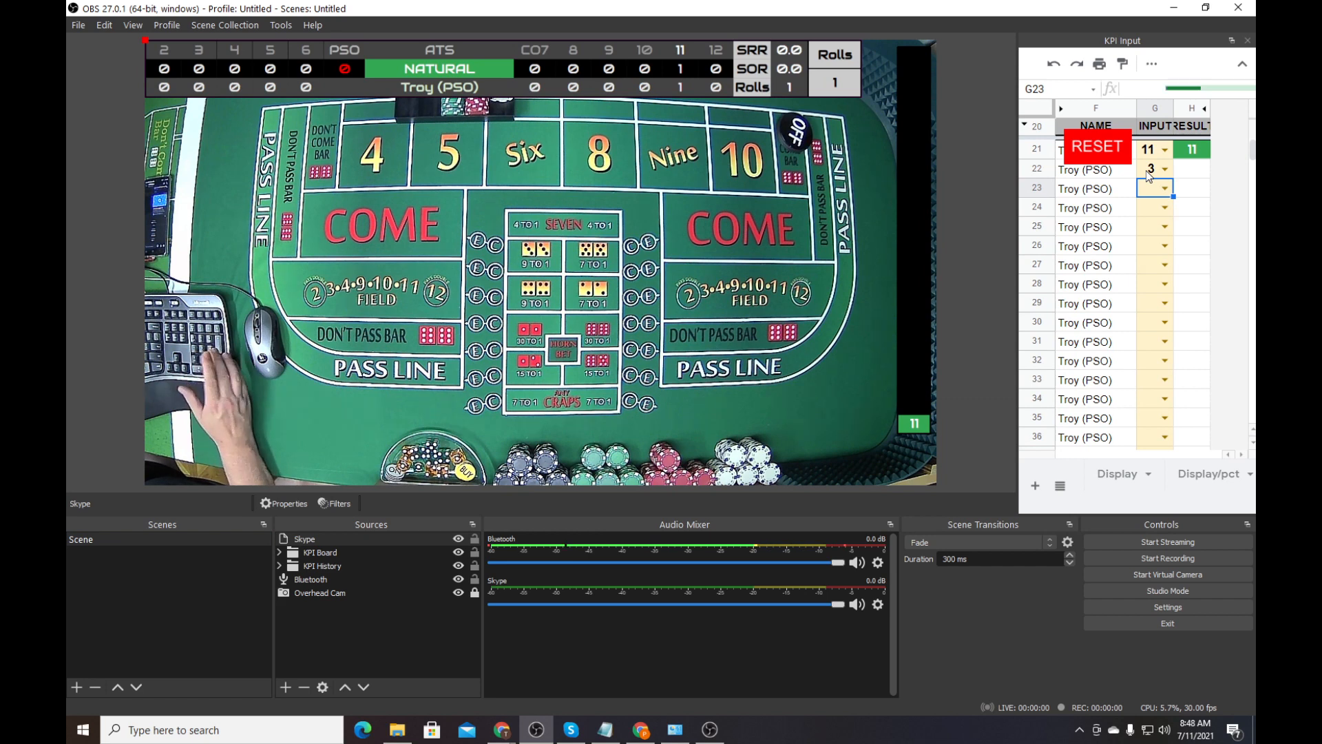
{"action": "type", "text": "8"}
{"action": "key", "text": "Return"}
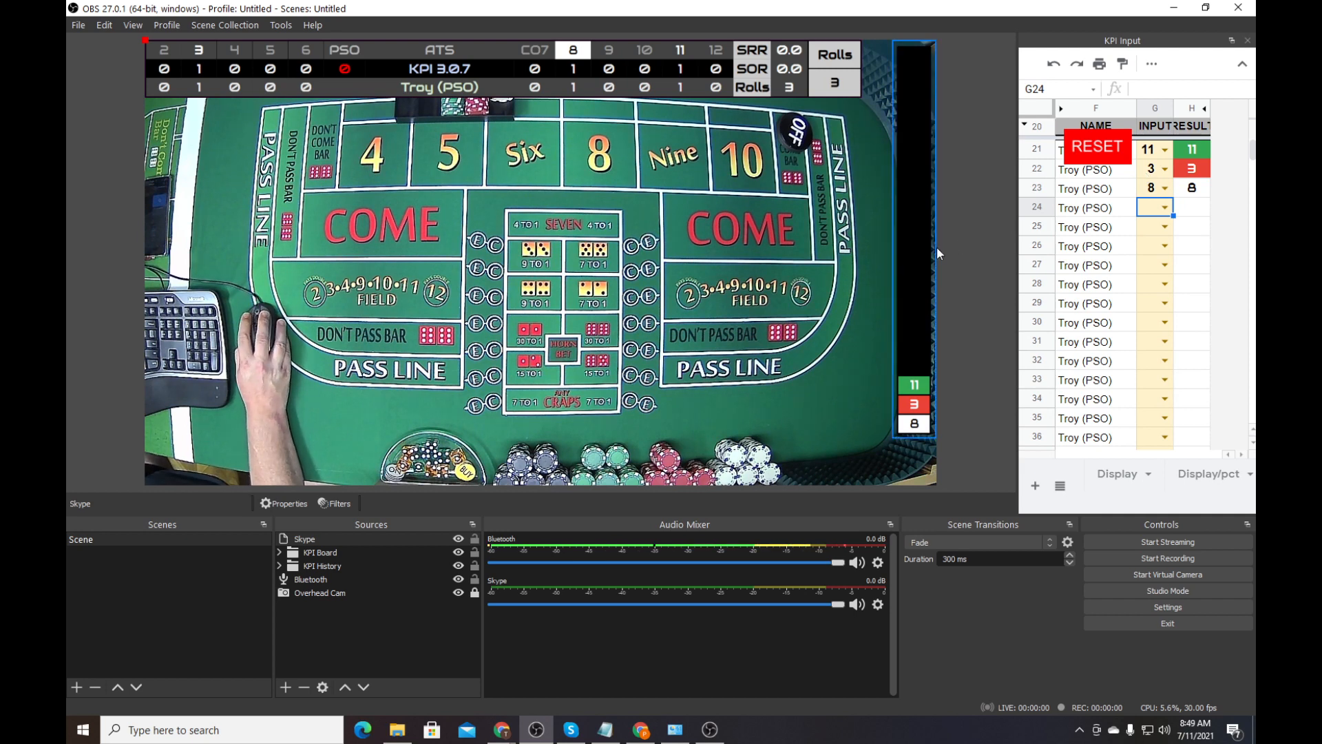
{"action": "left_click", "coordinate": [968, 239]}
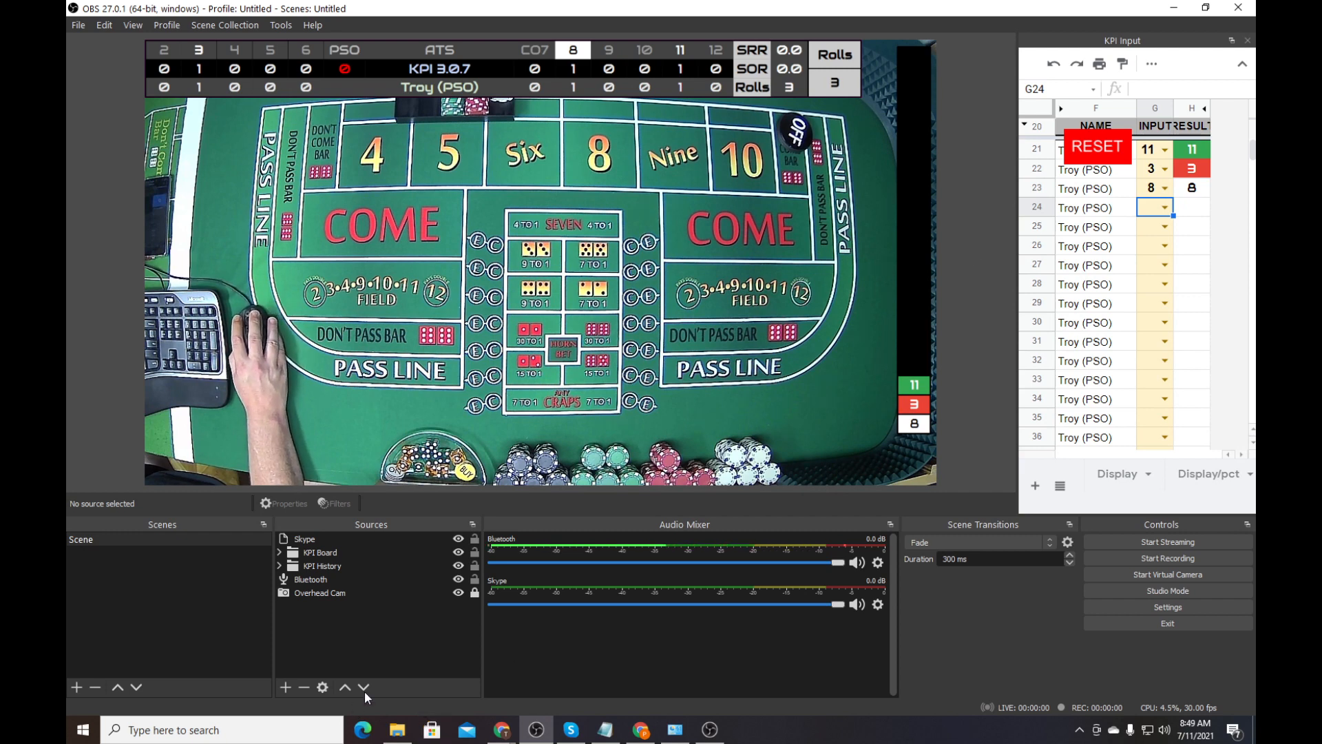
Switch to the Chrome window with the obs-ndi 4.9.1 GitHub release and look over its downloads and description
{"action": "mouse_move", "coordinate": [510, 732]}
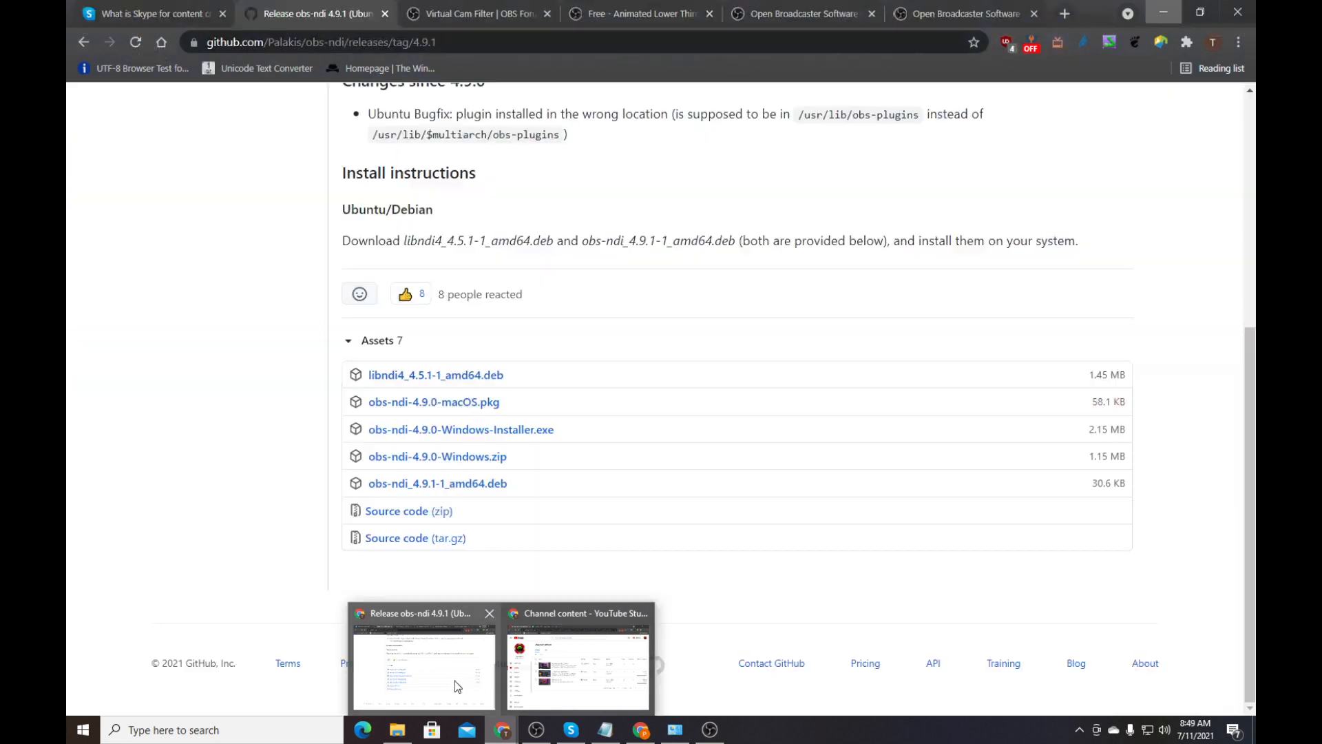
{"action": "left_click", "coordinate": [455, 680]}
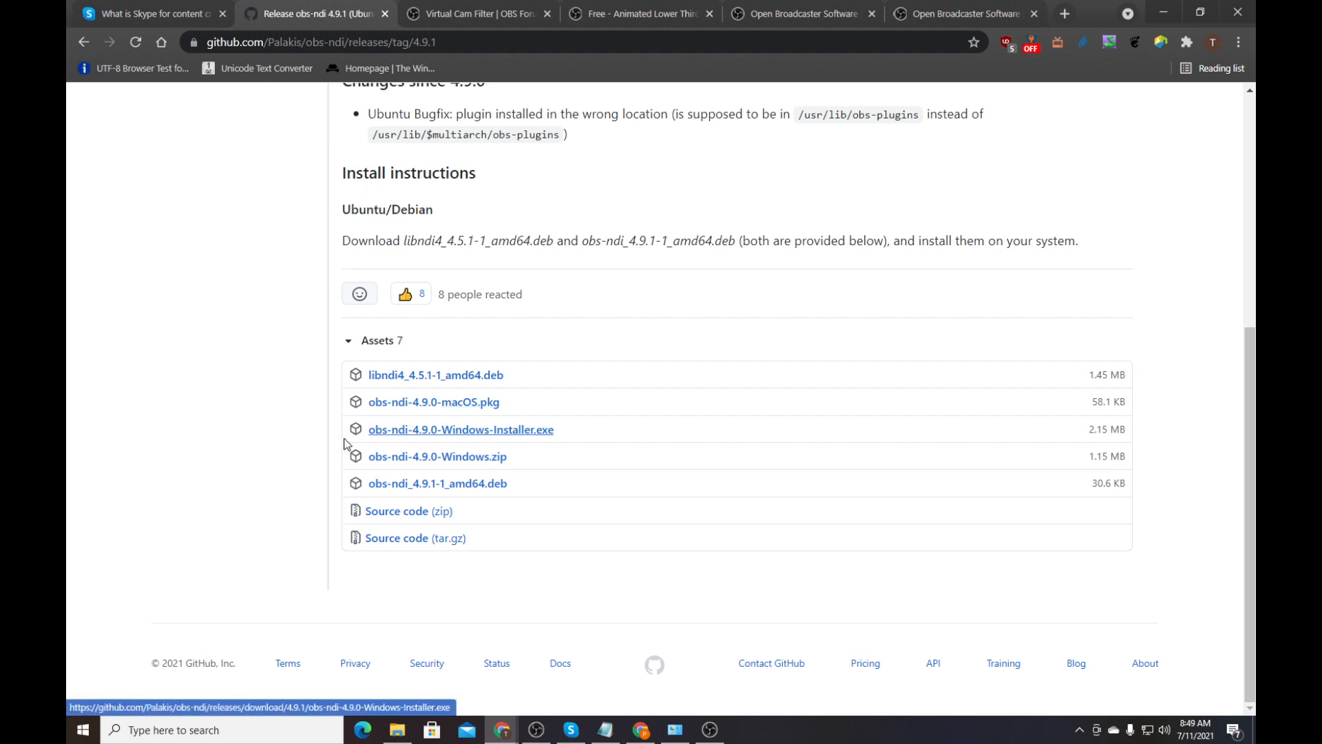
{"action": "scroll", "coordinate": [308, 392], "scroll_direction": "up", "scroll_amount": 6}
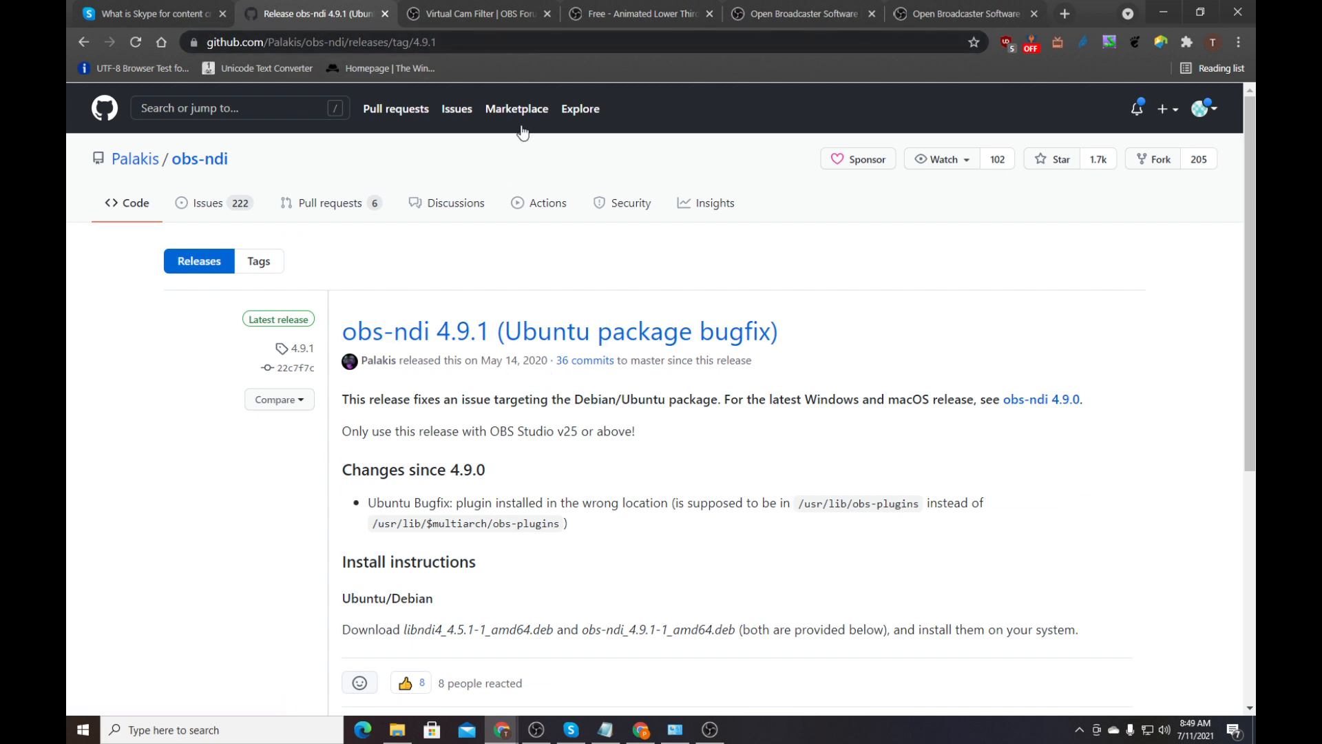
Search the web for "obs ndi plugin download" and open the obsproject.com result for NewTek NDI integration into OBS Studio 4.9.1
{"action": "left_click", "coordinate": [494, 48]}
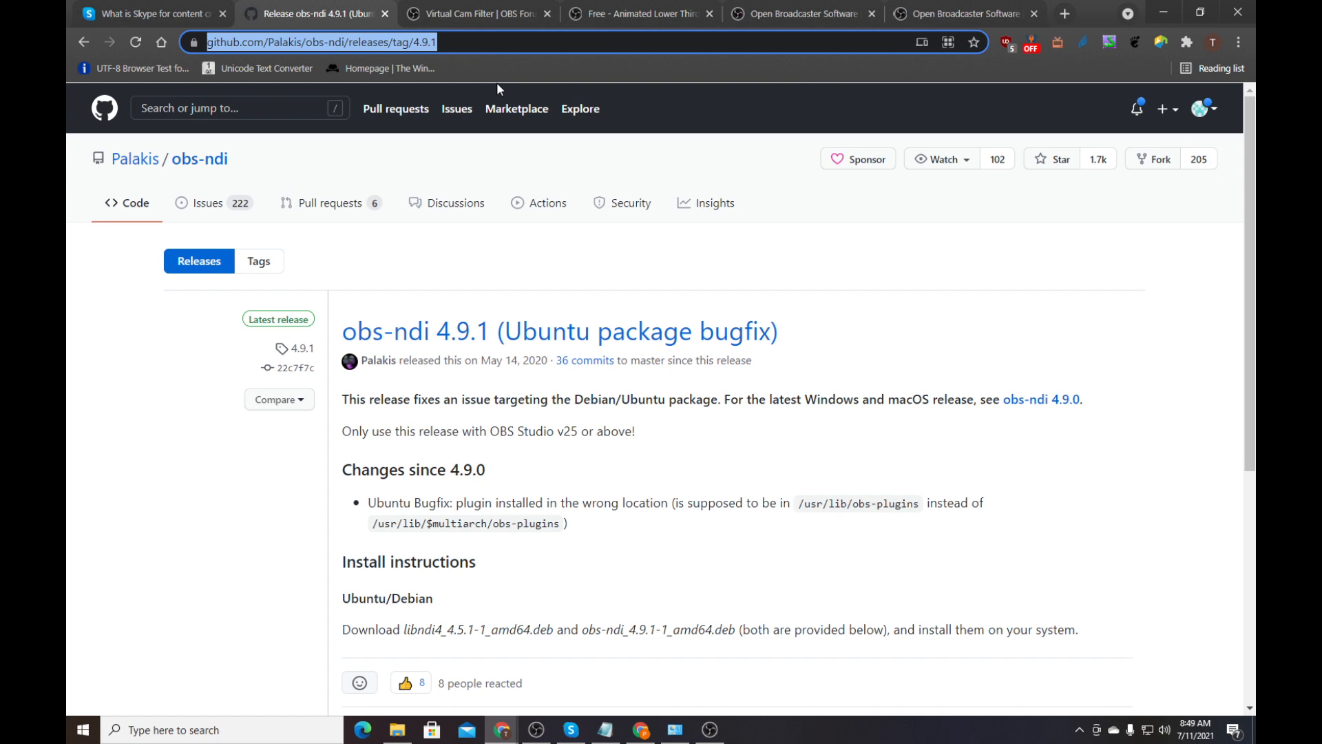
{"action": "type", "text": "obs n"}
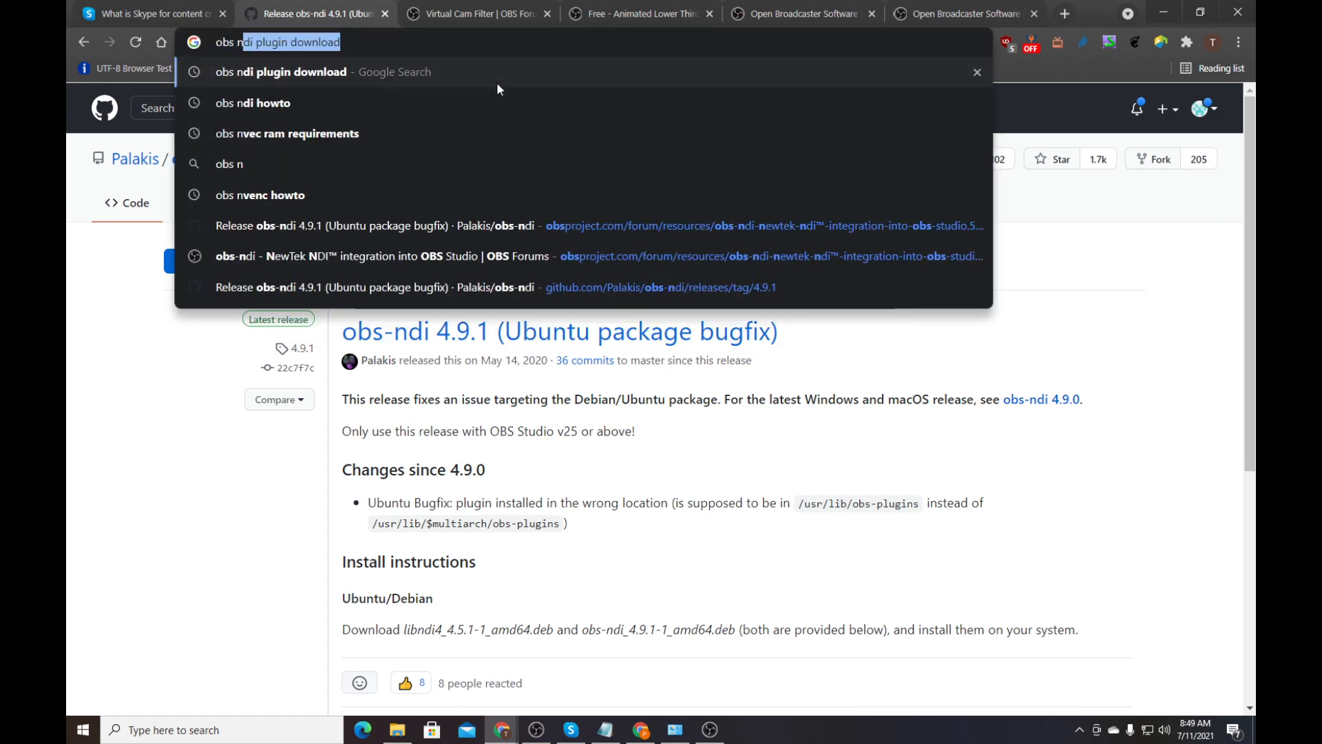
{"action": "key", "text": "Return"}
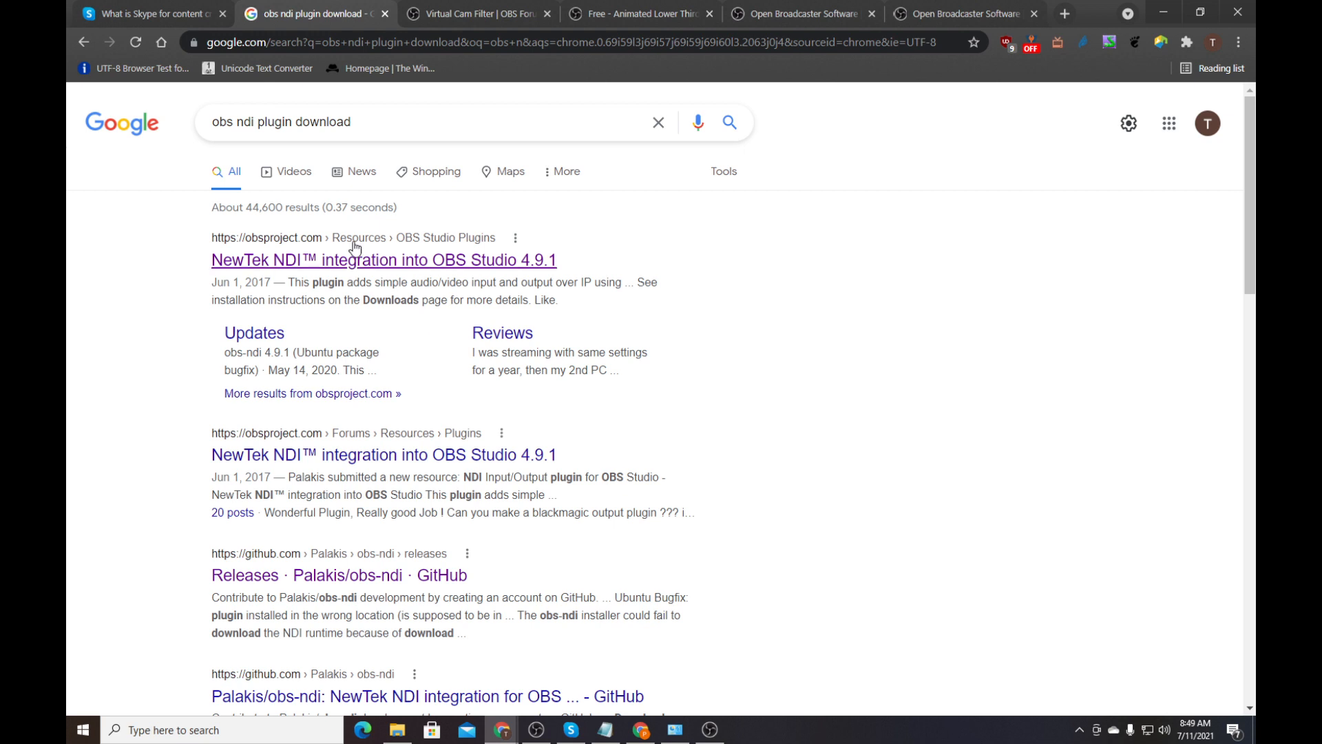
{"action": "left_click", "coordinate": [366, 266]}
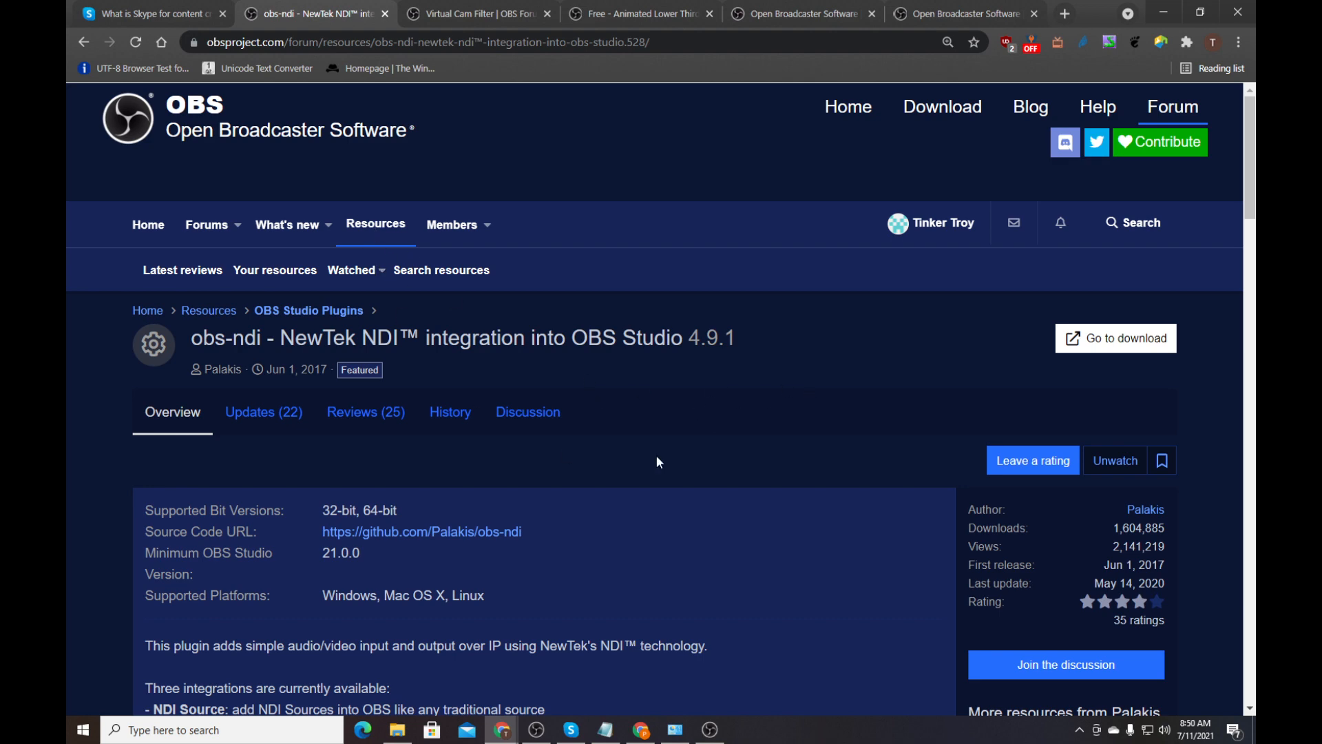
Review the obs-ndi plugin overview, then go to its GitHub download page and locate obs-ndi-4.9.0-Windows-Installer.exe among the assets
{"action": "scroll", "coordinate": [673, 372], "scroll_direction": "down", "scroll_amount": 7}
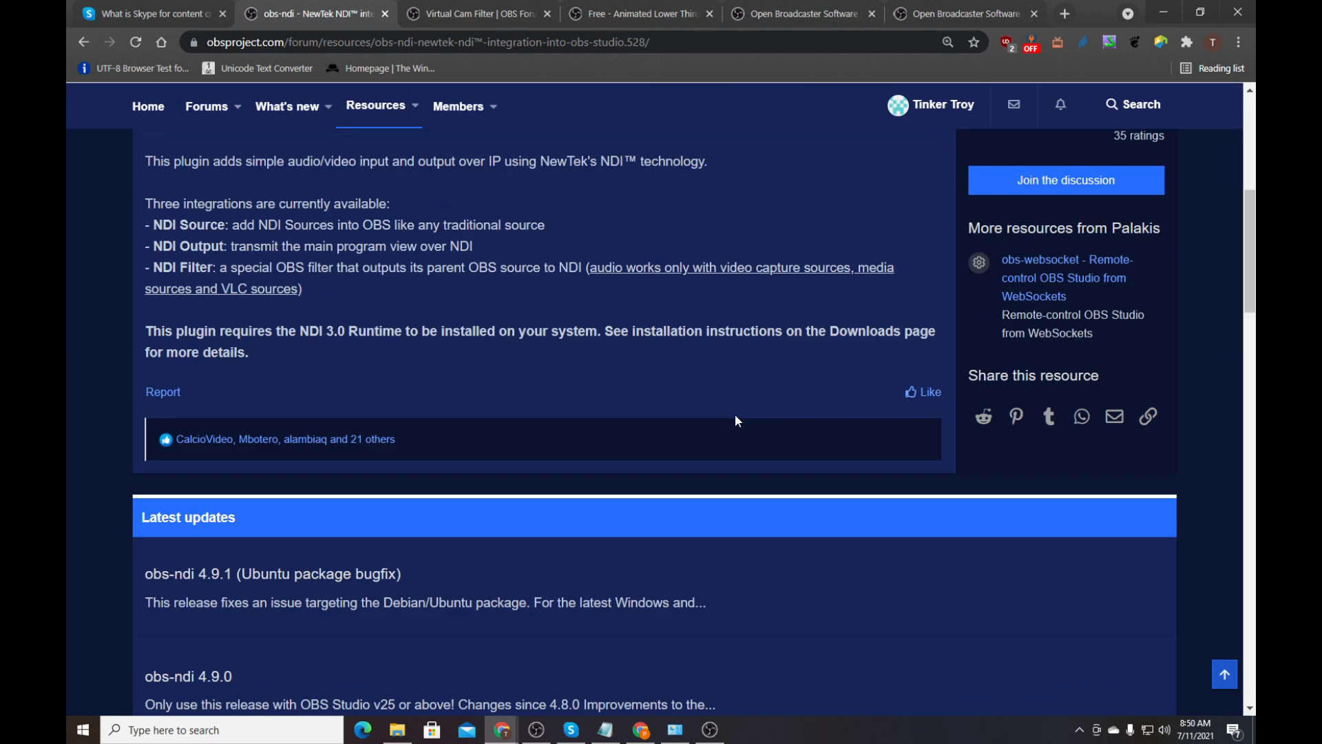
{"action": "scroll", "coordinate": [734, 415], "scroll_direction": "down", "scroll_amount": 3}
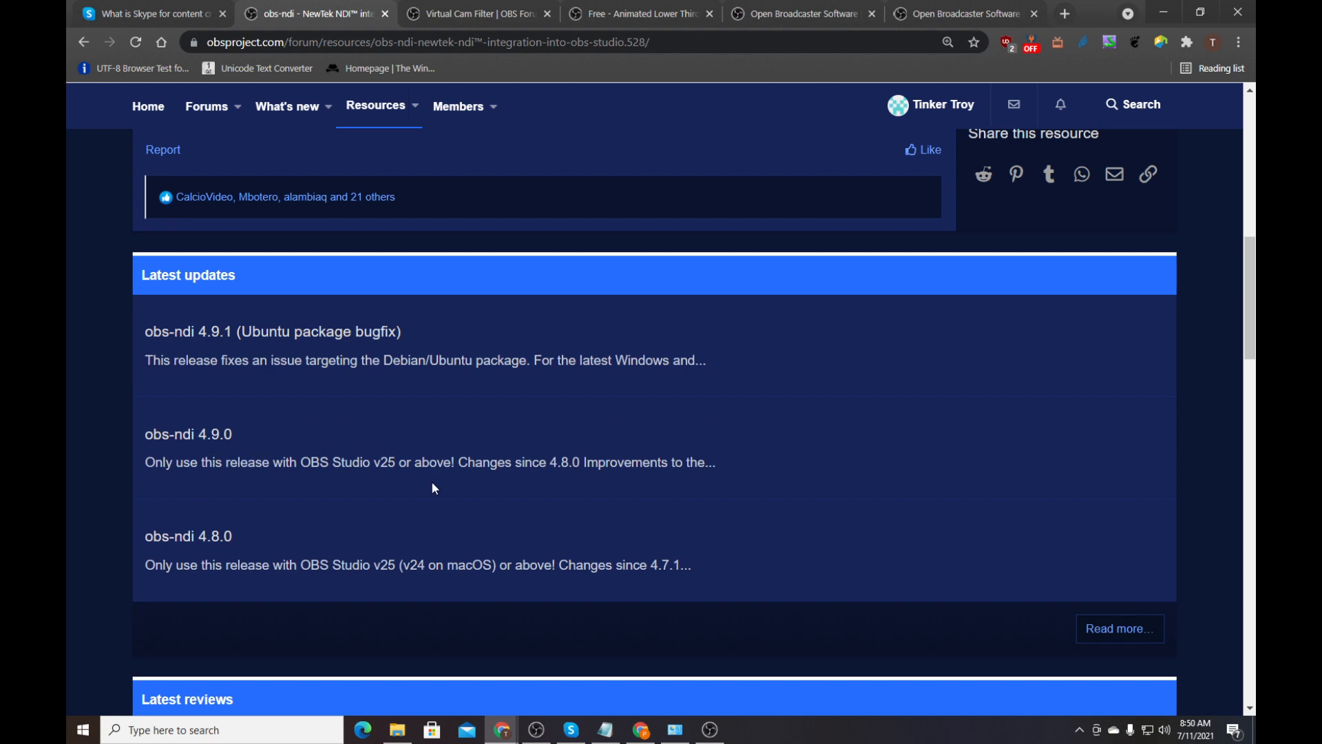
{"action": "scroll", "coordinate": [763, 439], "scroll_direction": "up", "scroll_amount": 8}
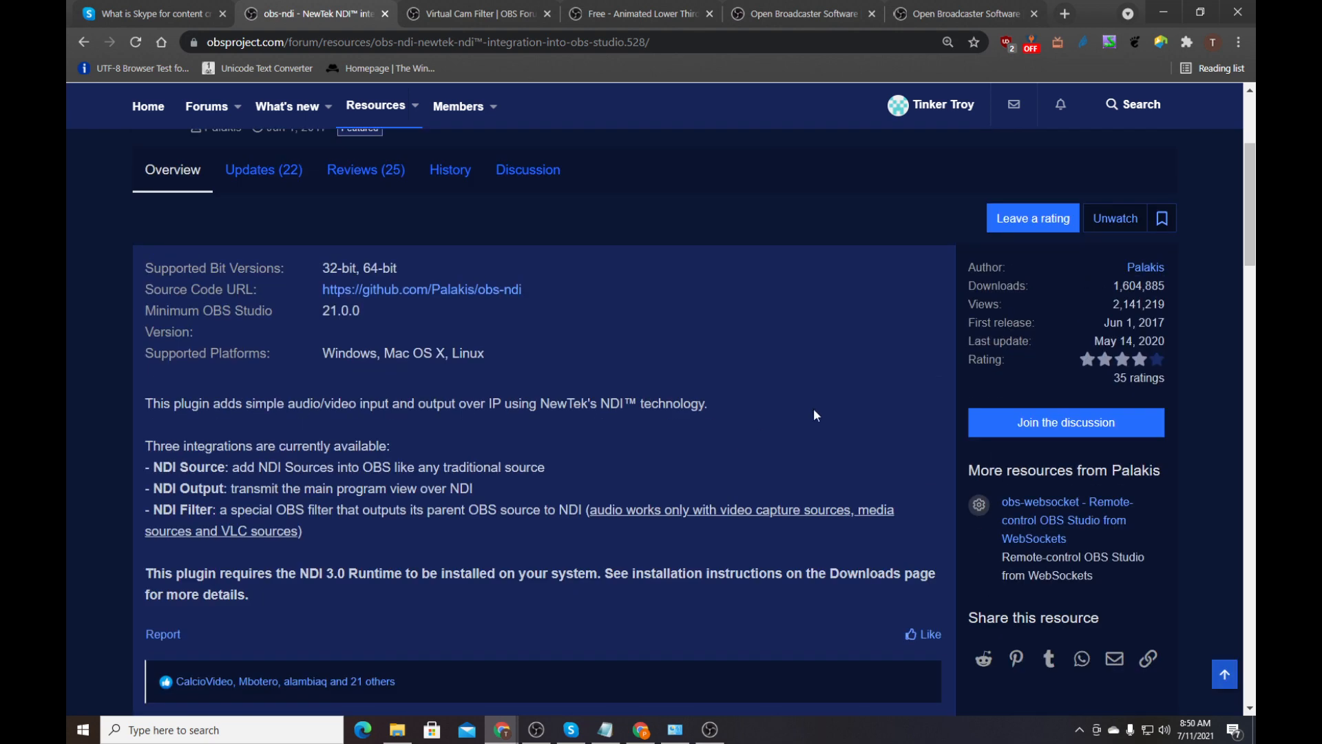
{"action": "scroll", "coordinate": [834, 403], "scroll_direction": "up", "scroll_amount": 1}
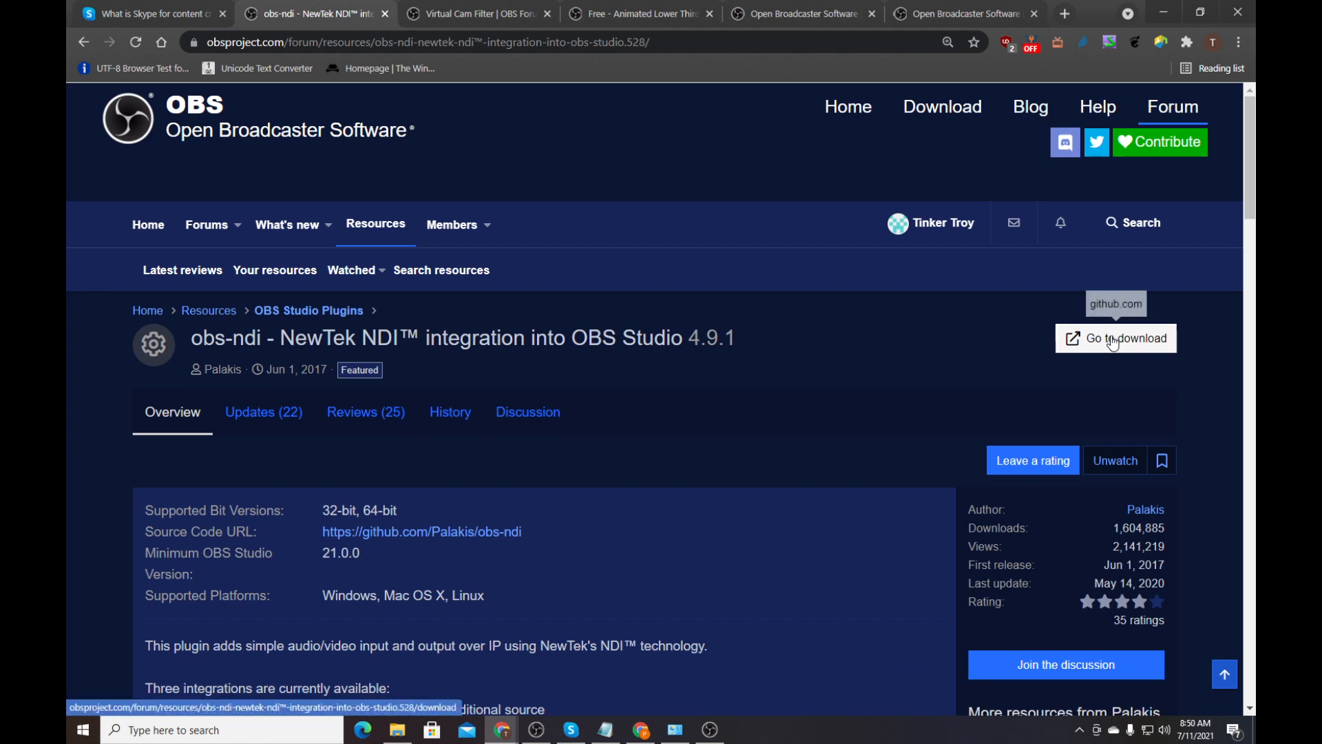
{"action": "left_click", "coordinate": [1114, 261]}
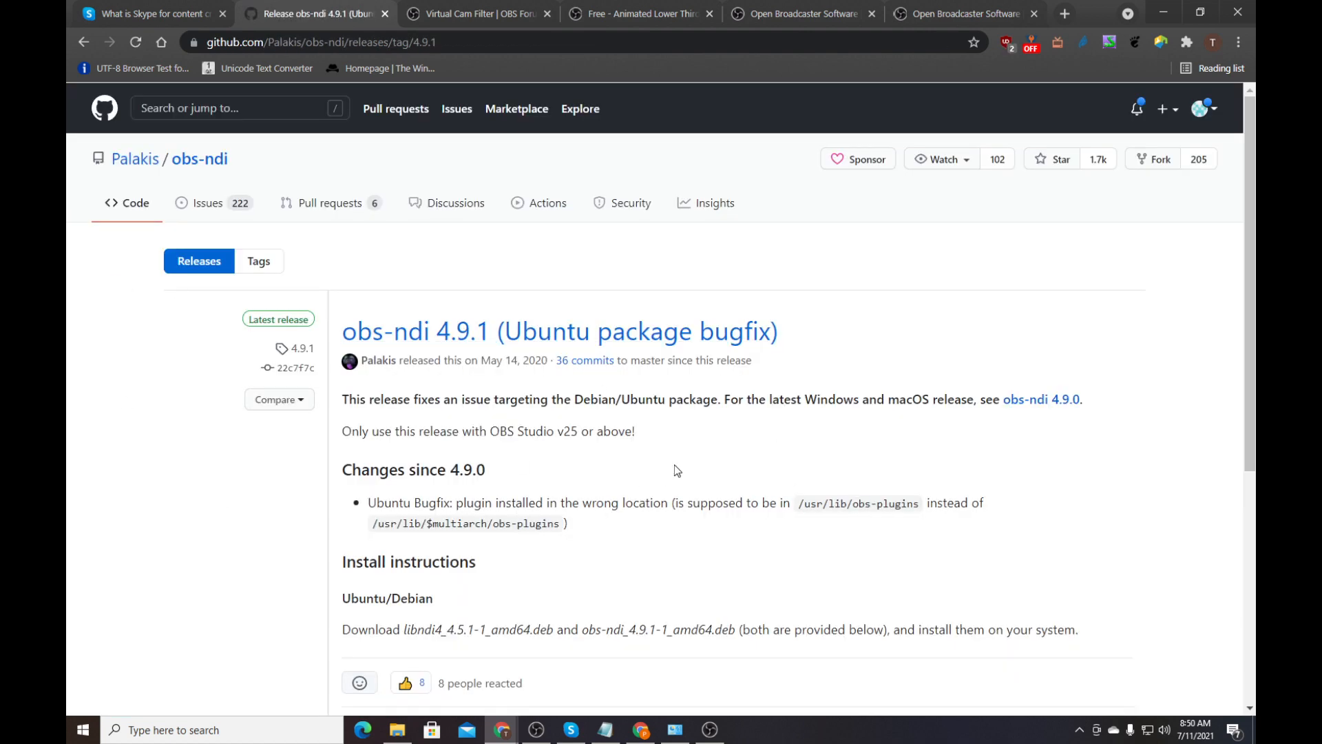
{"action": "scroll", "coordinate": [656, 463], "scroll_direction": "down", "scroll_amount": 6}
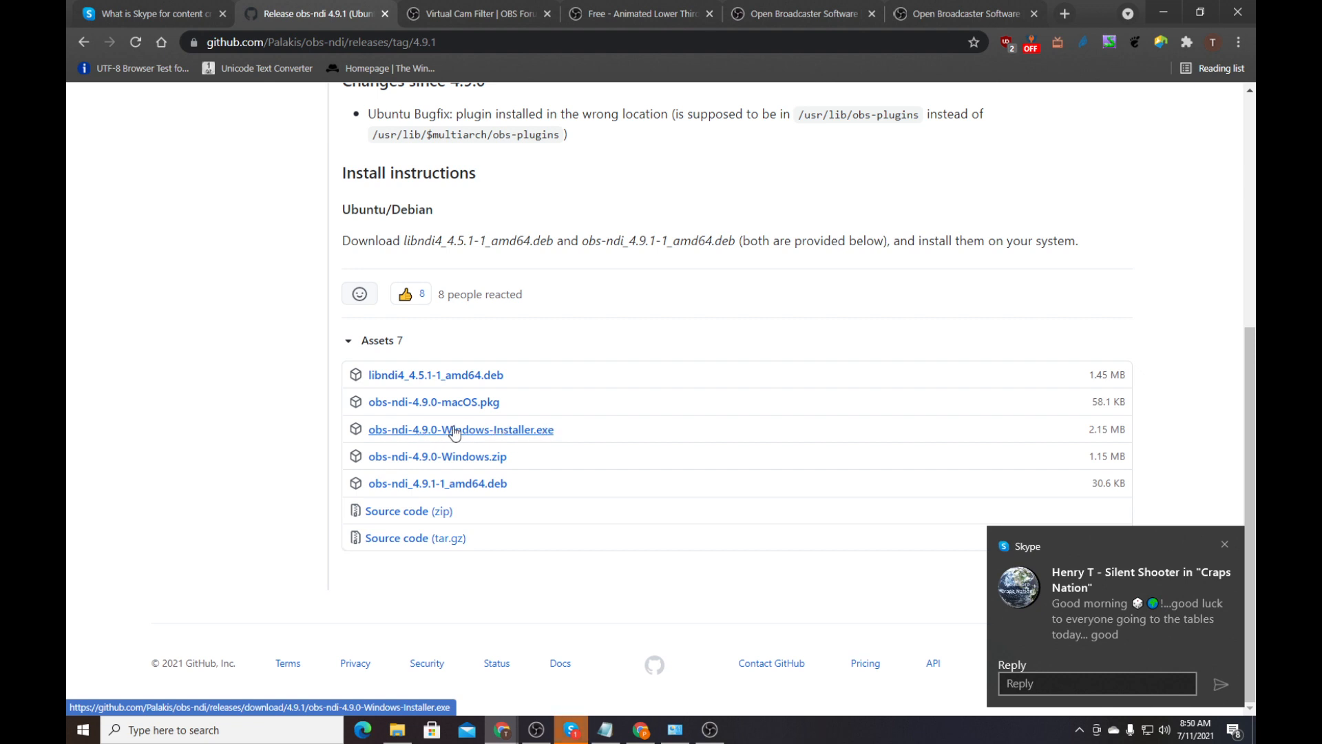
Run the newest obs-ndi 4.9.0 Windows installer from the Downloads folder and proceed past the license to component selection
{"action": "left_click", "coordinate": [398, 729]}
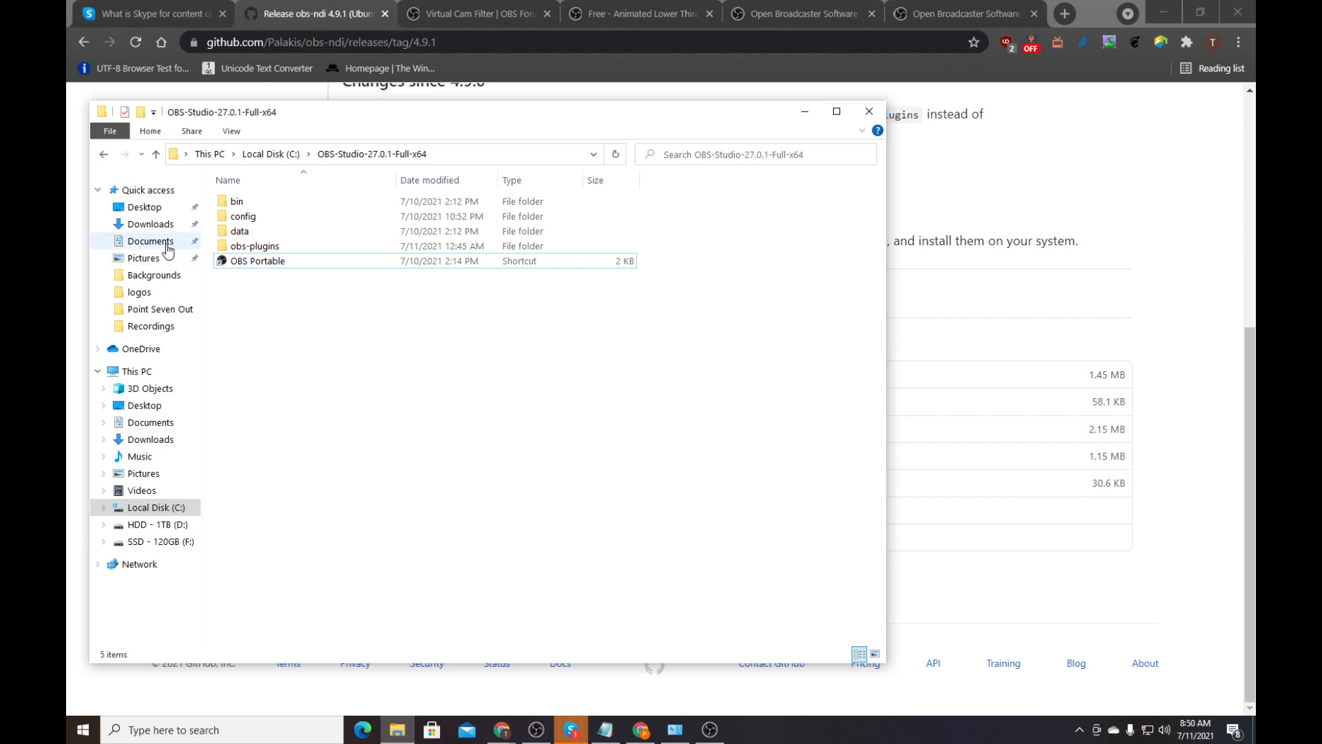
{"action": "left_click", "coordinate": [148, 224]}
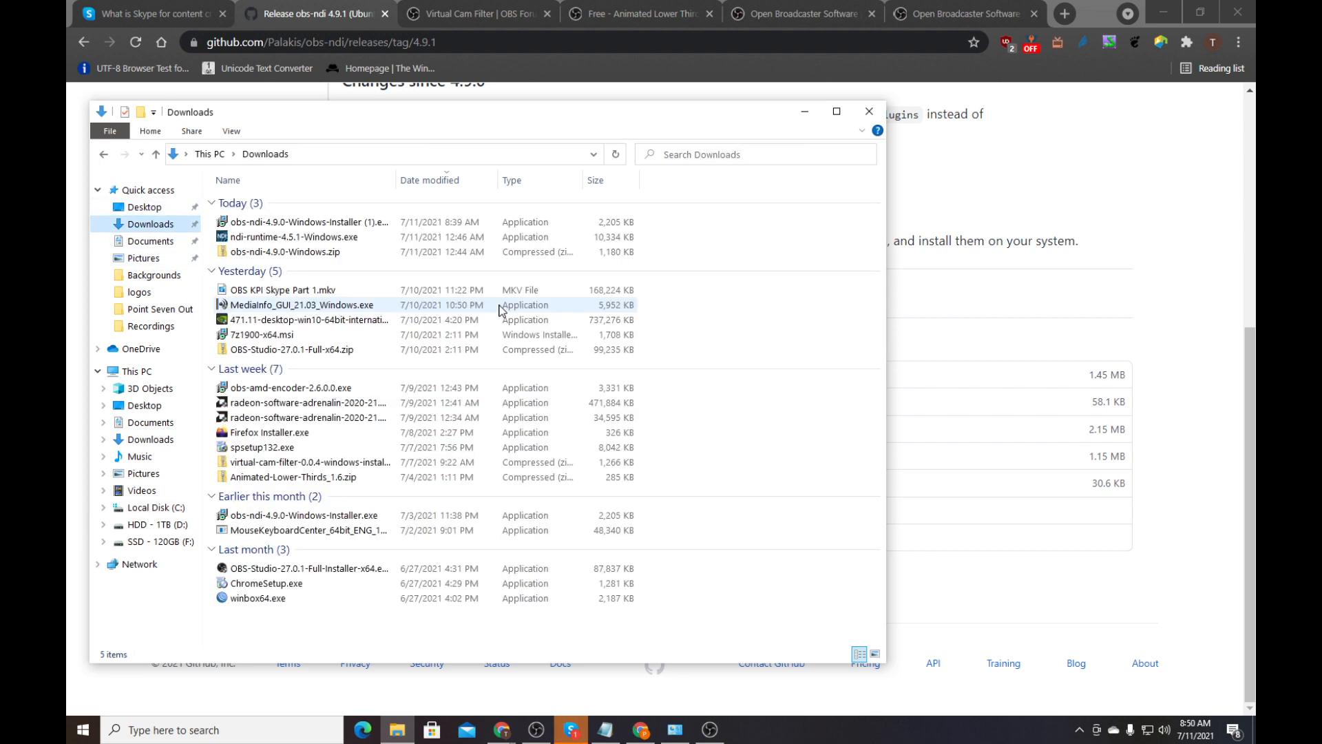
{"action": "left_click", "coordinate": [293, 223]}
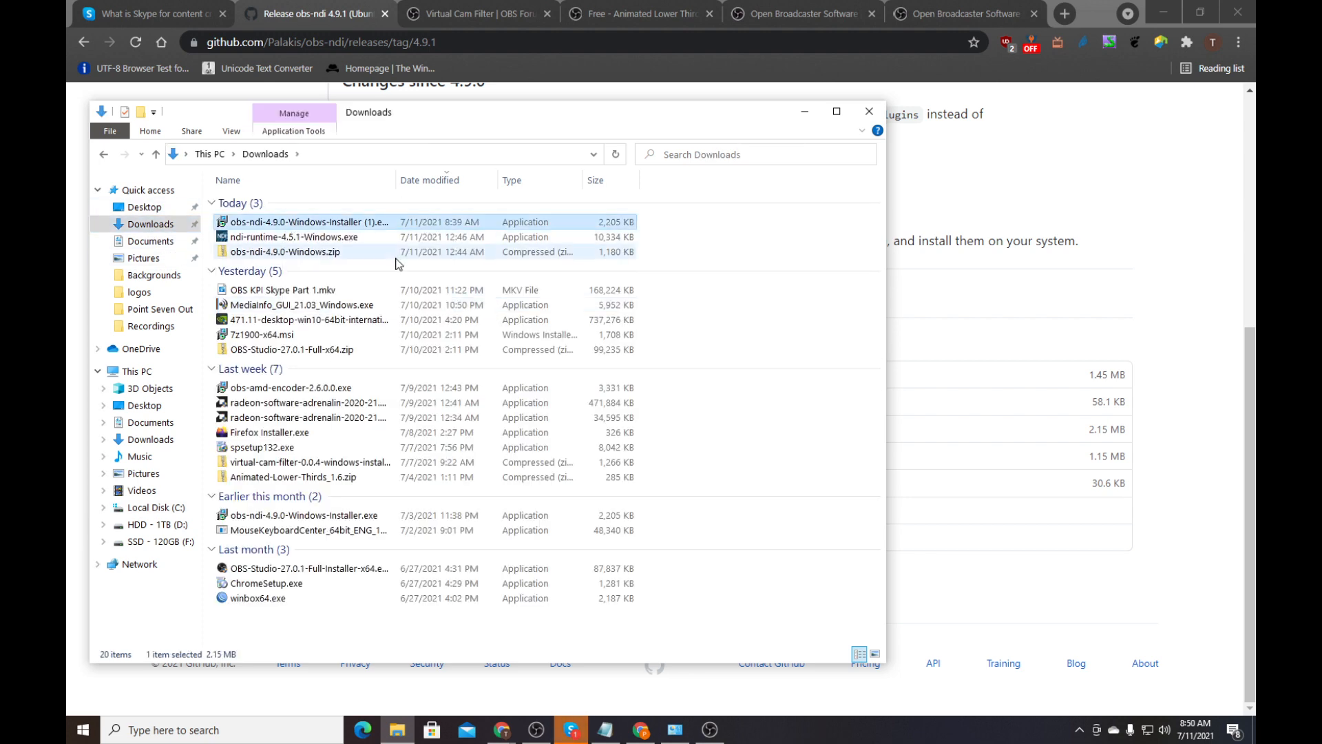
{"action": "double_click", "coordinate": [295, 224]}
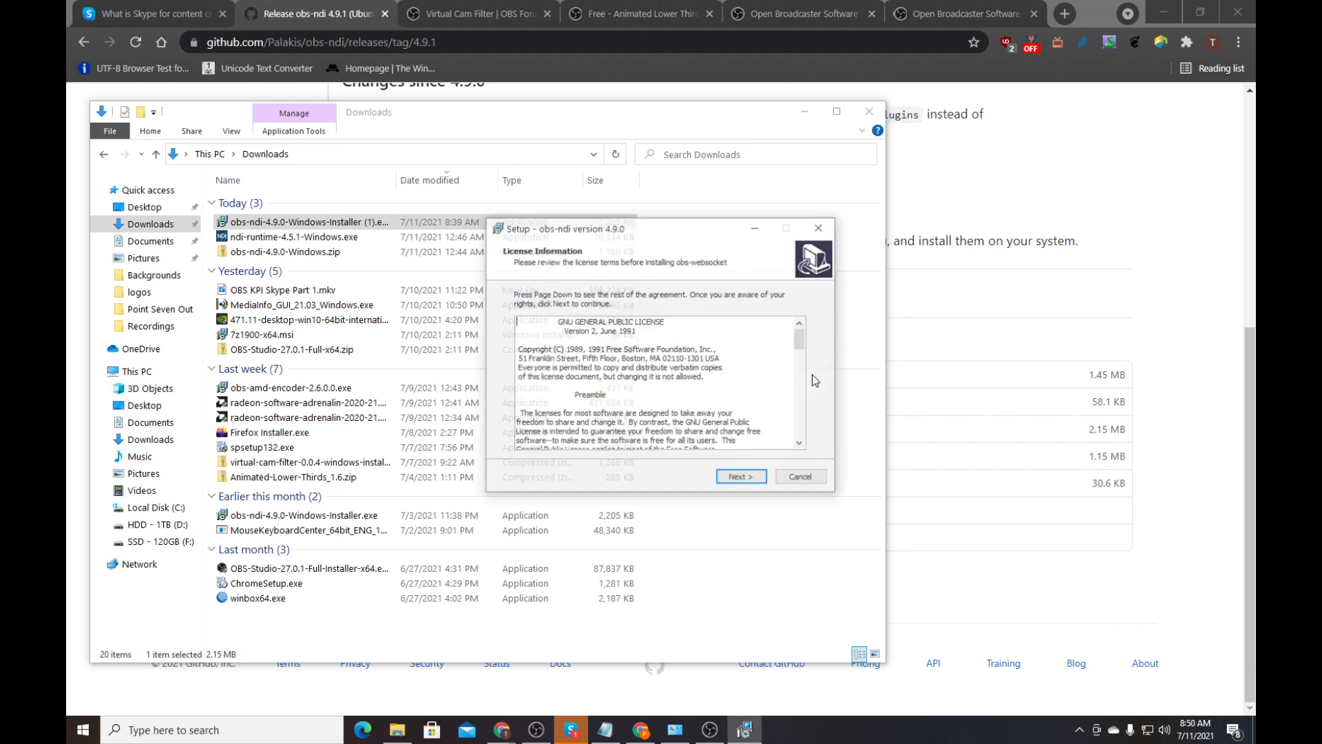
{"action": "left_click", "coordinate": [742, 478]}
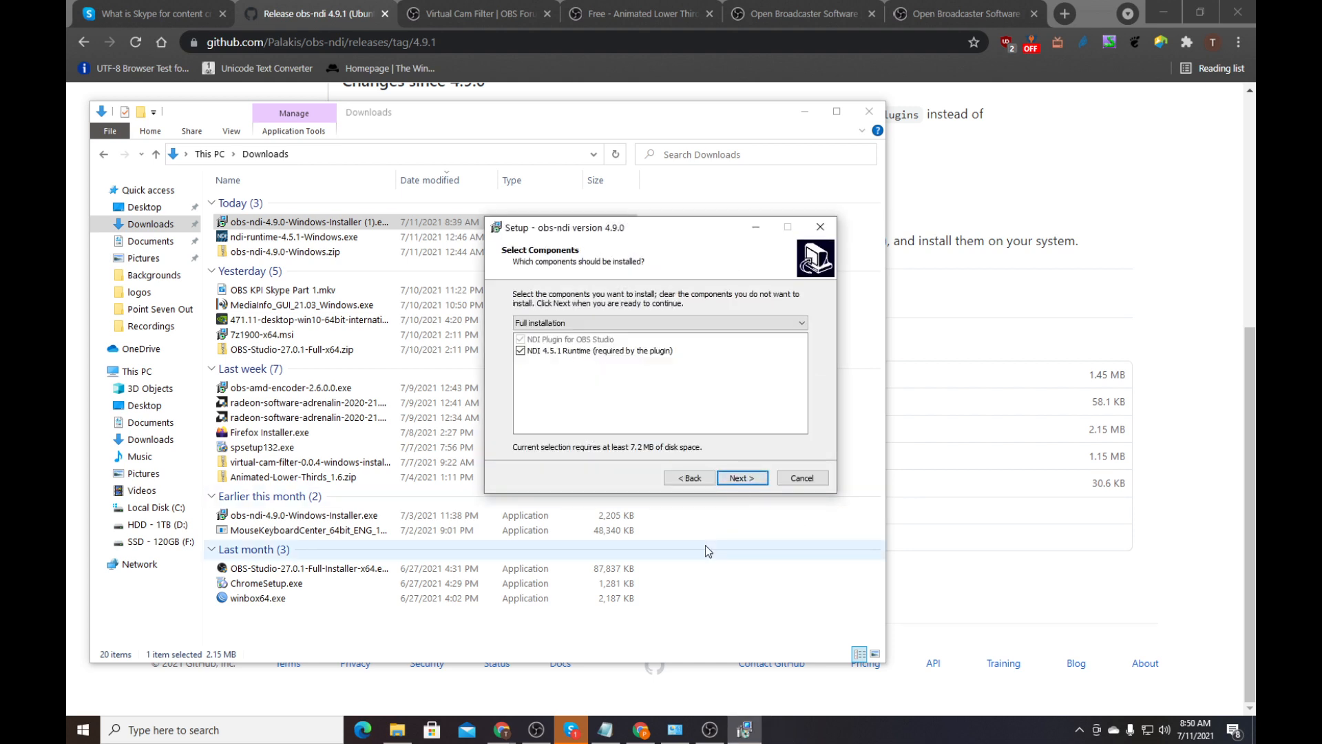
Minimize the file and browser windows and examine the installer's installation type and NDI 4.5.1 Runtime component, keeping Full installation
{"action": "left_click", "coordinate": [805, 111]}
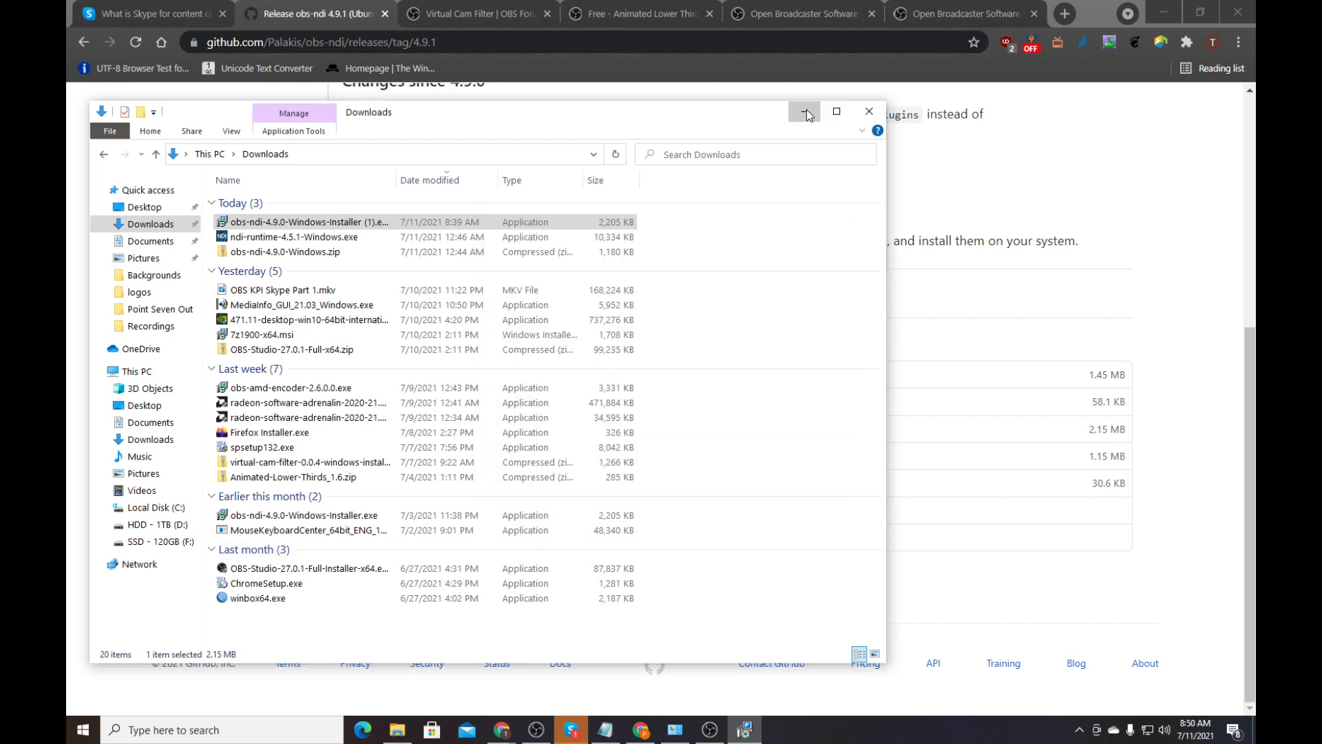
{"action": "left_click", "coordinate": [1164, 10]}
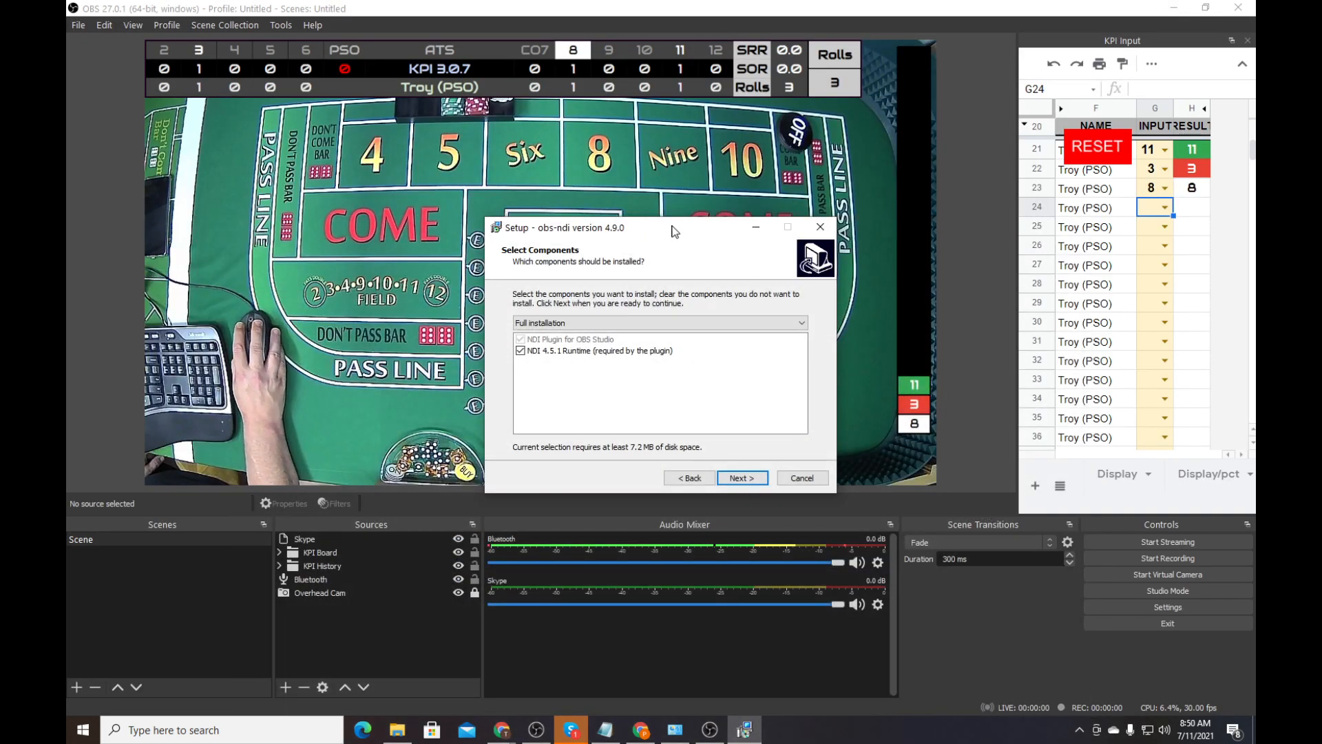
{"action": "left_click_drag", "start_coordinate": [674, 232], "coordinate": [691, 240]}
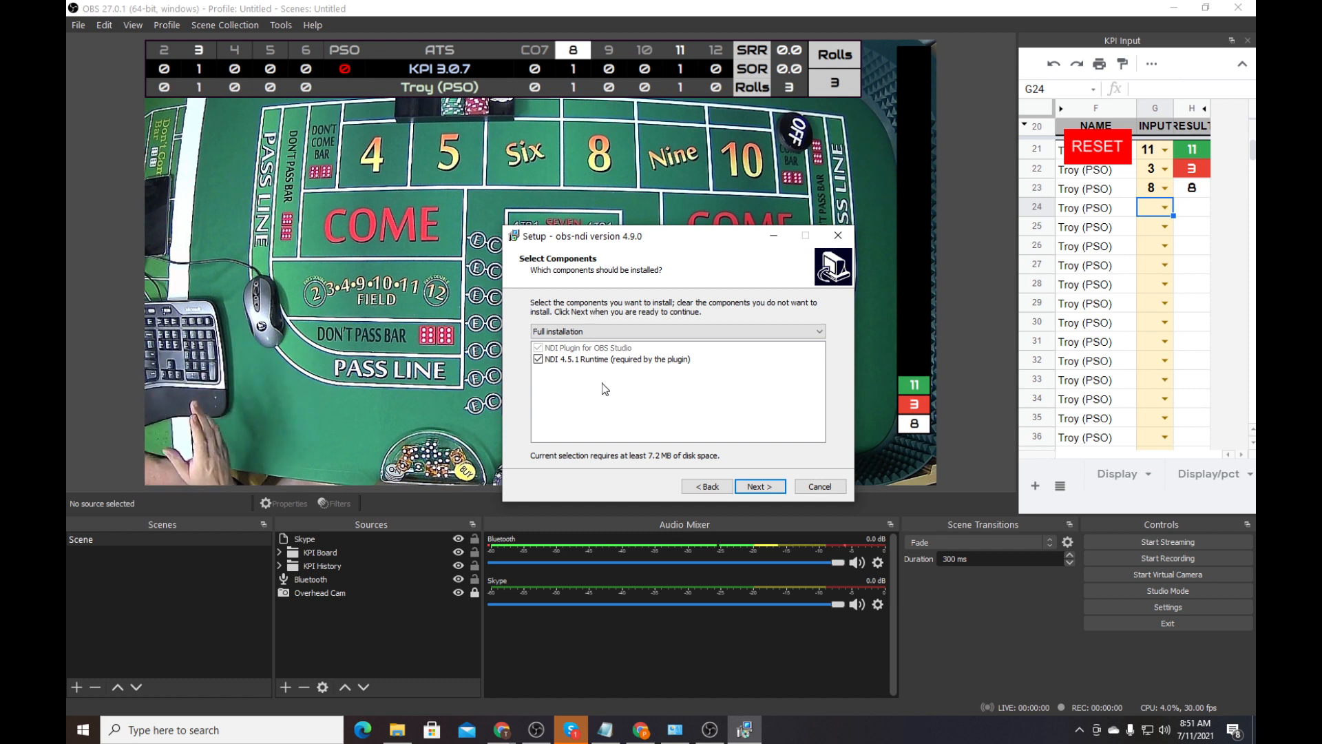
{"action": "left_click", "coordinate": [538, 360]}
{"action": "left_click", "coordinate": [539, 360]}
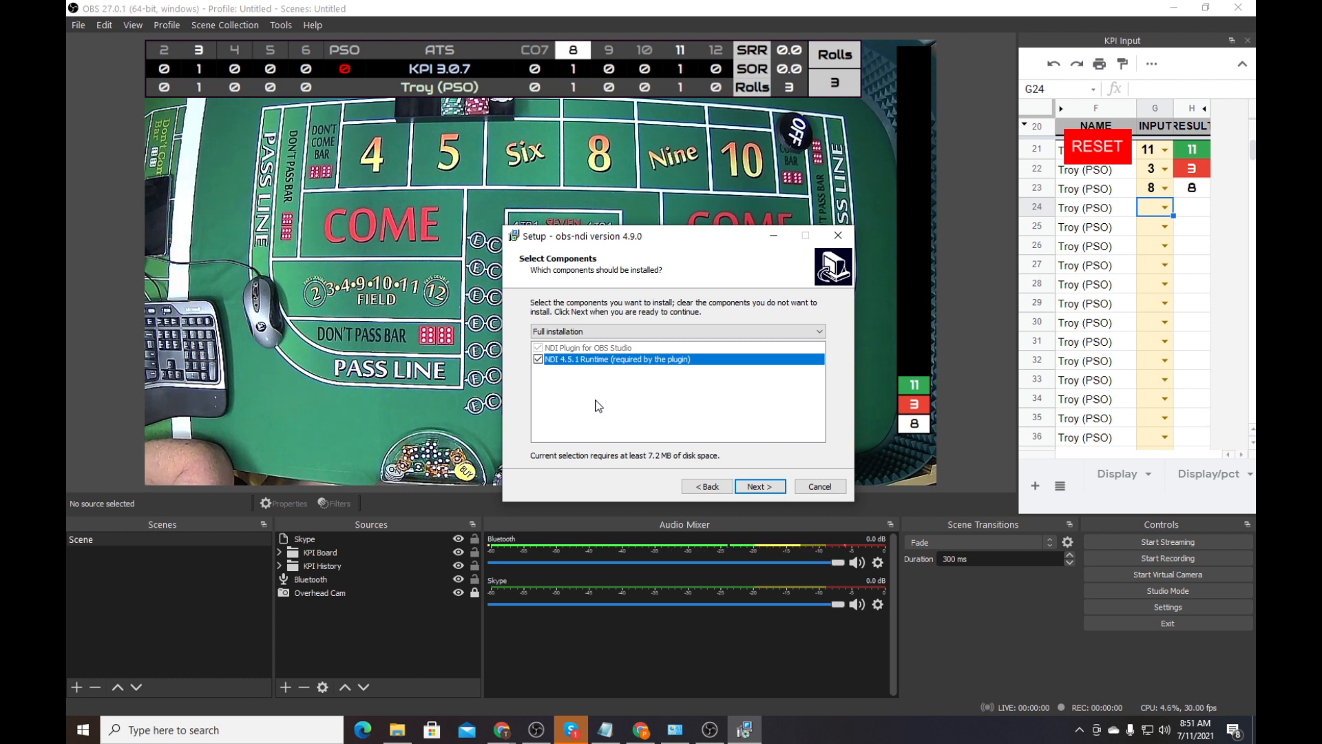
{"action": "left_click", "coordinate": [600, 330]}
{"action": "left_click", "coordinate": [601, 330]}
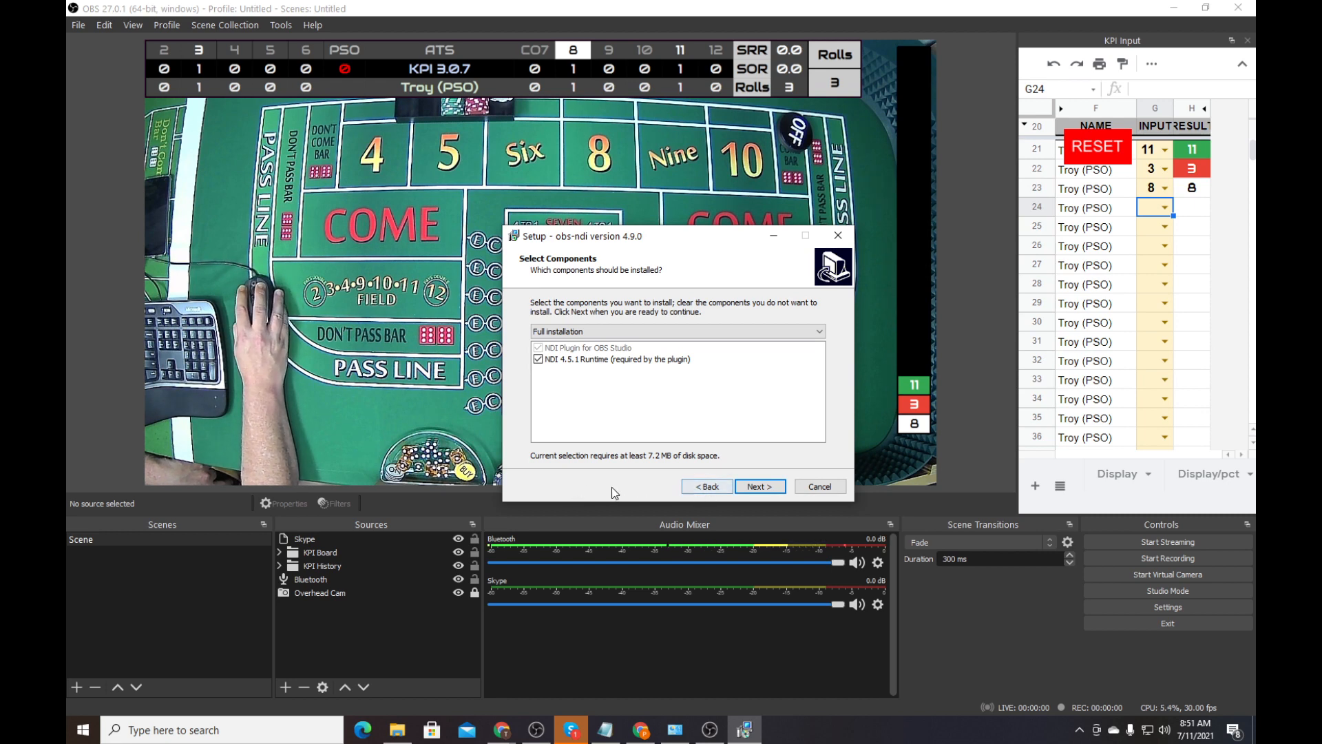
Cancel the obs-ndi setup and confirm exiting without installing
{"action": "left_click", "coordinate": [758, 487]}
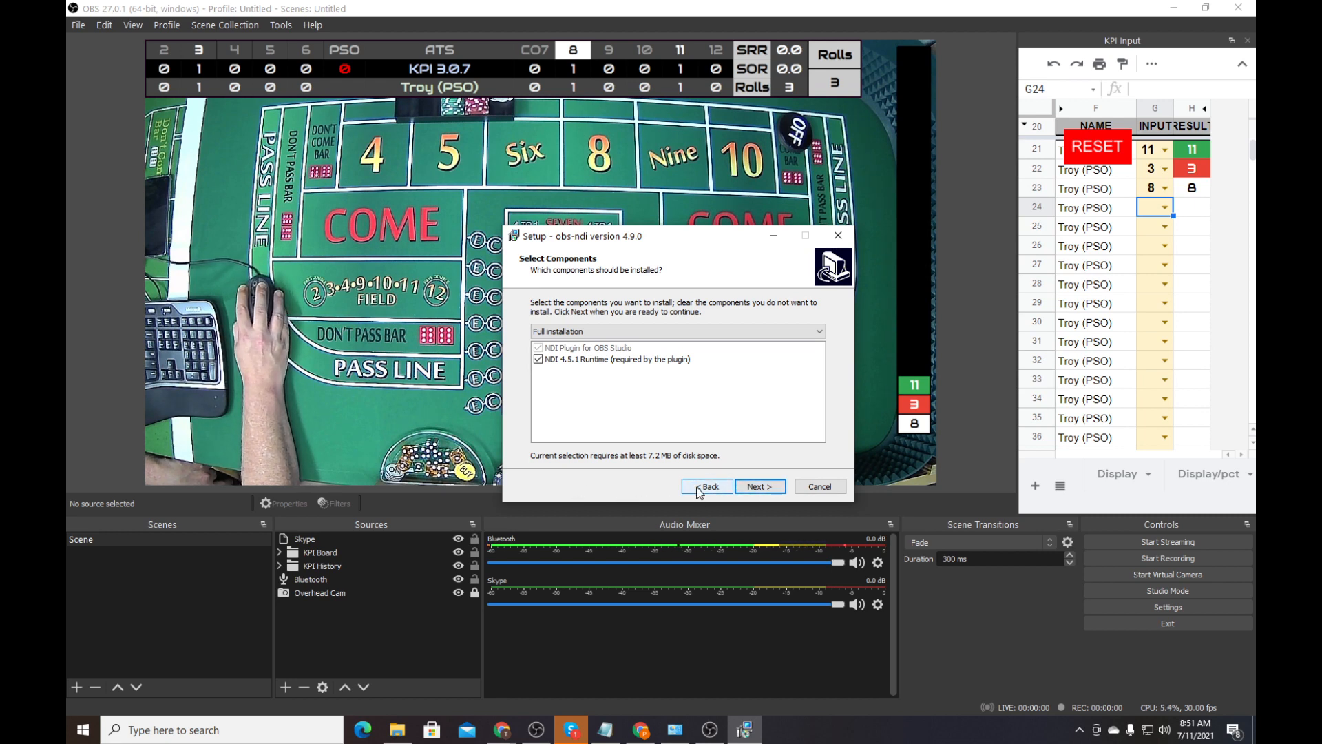
{"action": "left_click", "coordinate": [820, 486]}
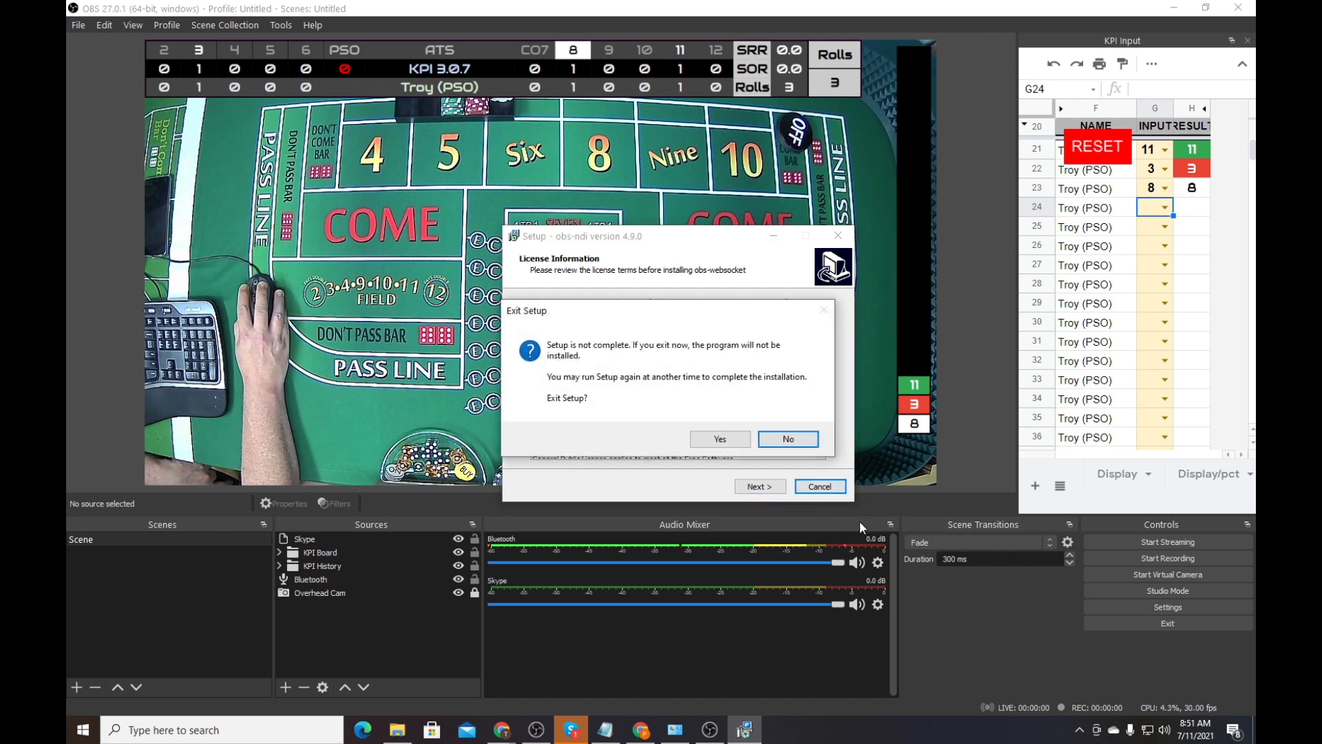
{"action": "left_click", "coordinate": [717, 439]}
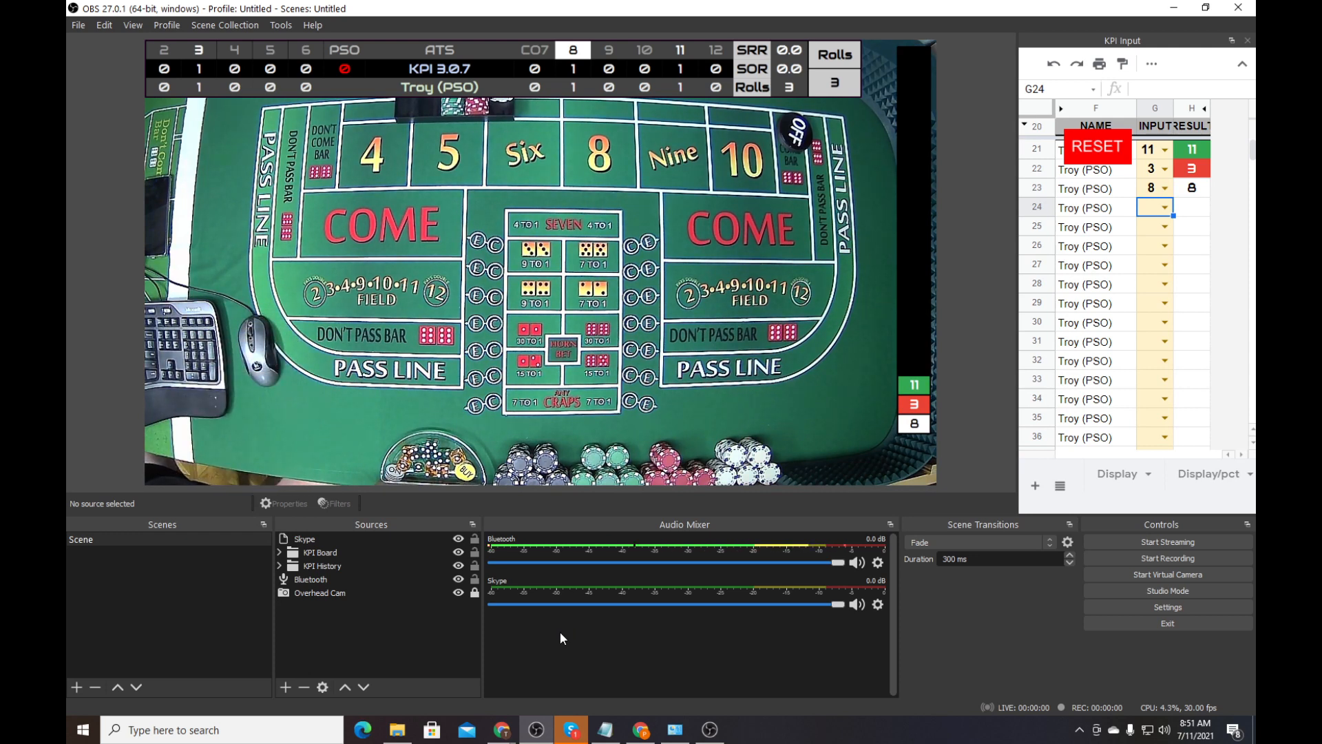
Try to create a new NDI Source named Skype in the scene, and cancel the creation
{"action": "left_click", "coordinate": [287, 686]}
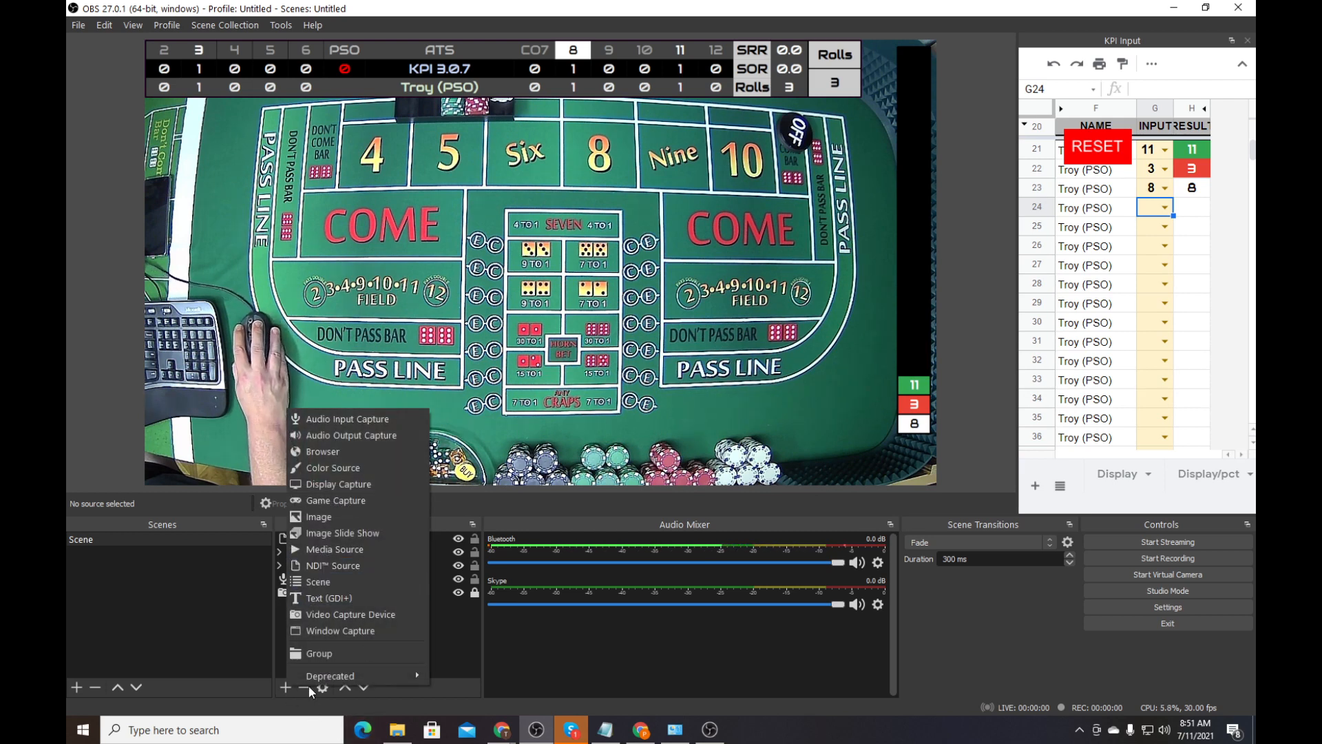
{"action": "left_click", "coordinate": [286, 685]}
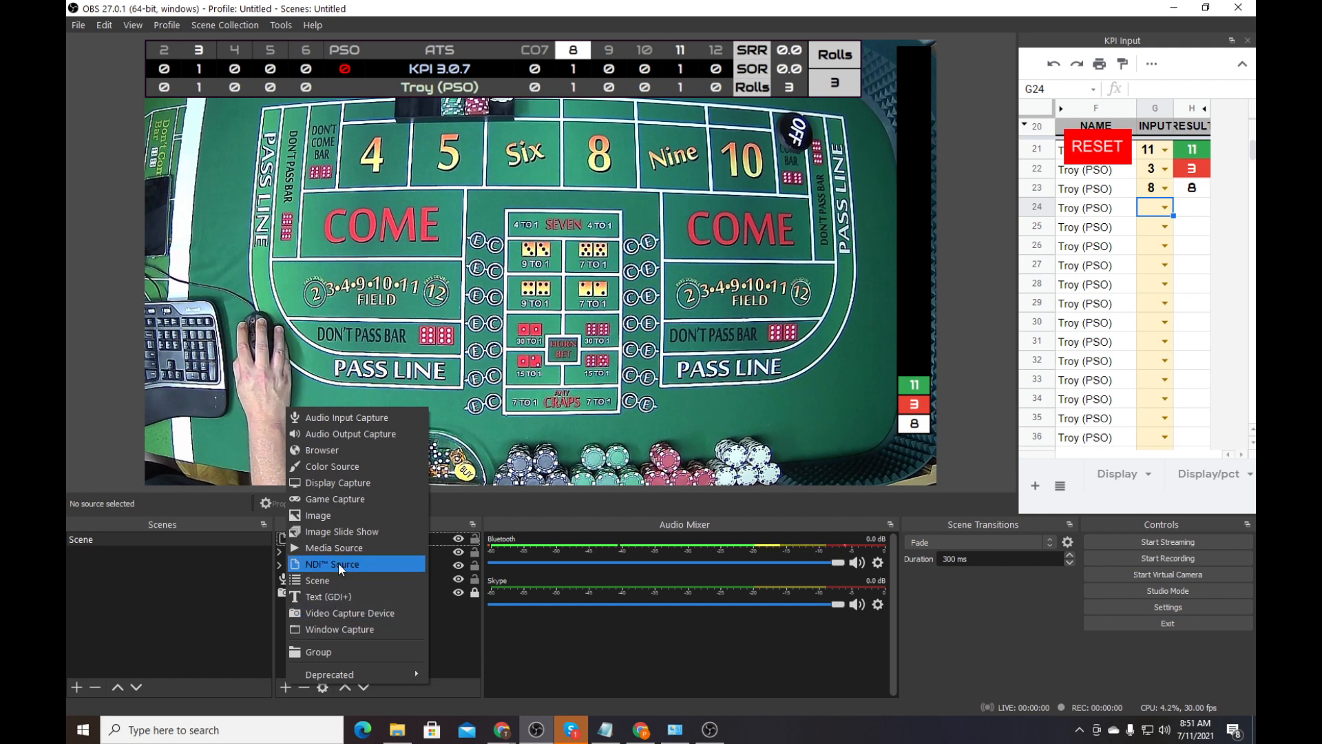
{"action": "left_click", "coordinate": [257, 701]}
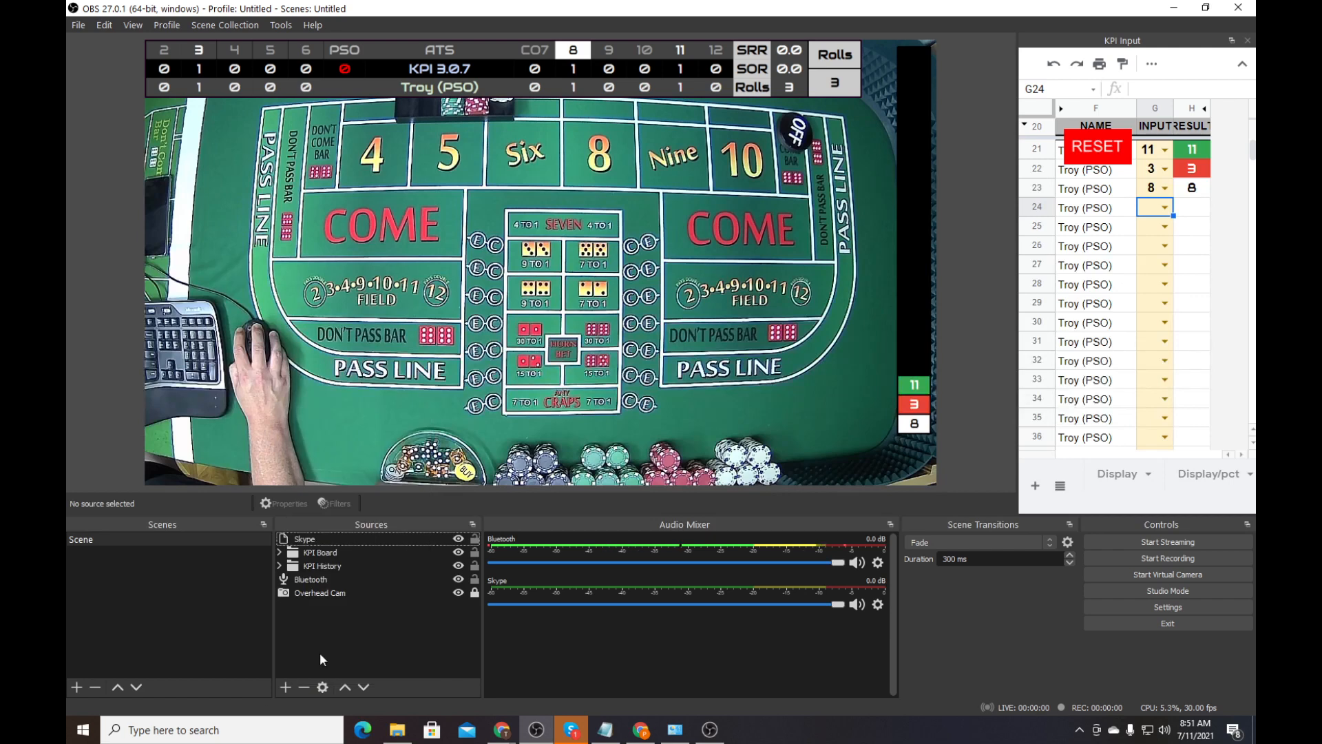
{"action": "left_click", "coordinate": [285, 688]}
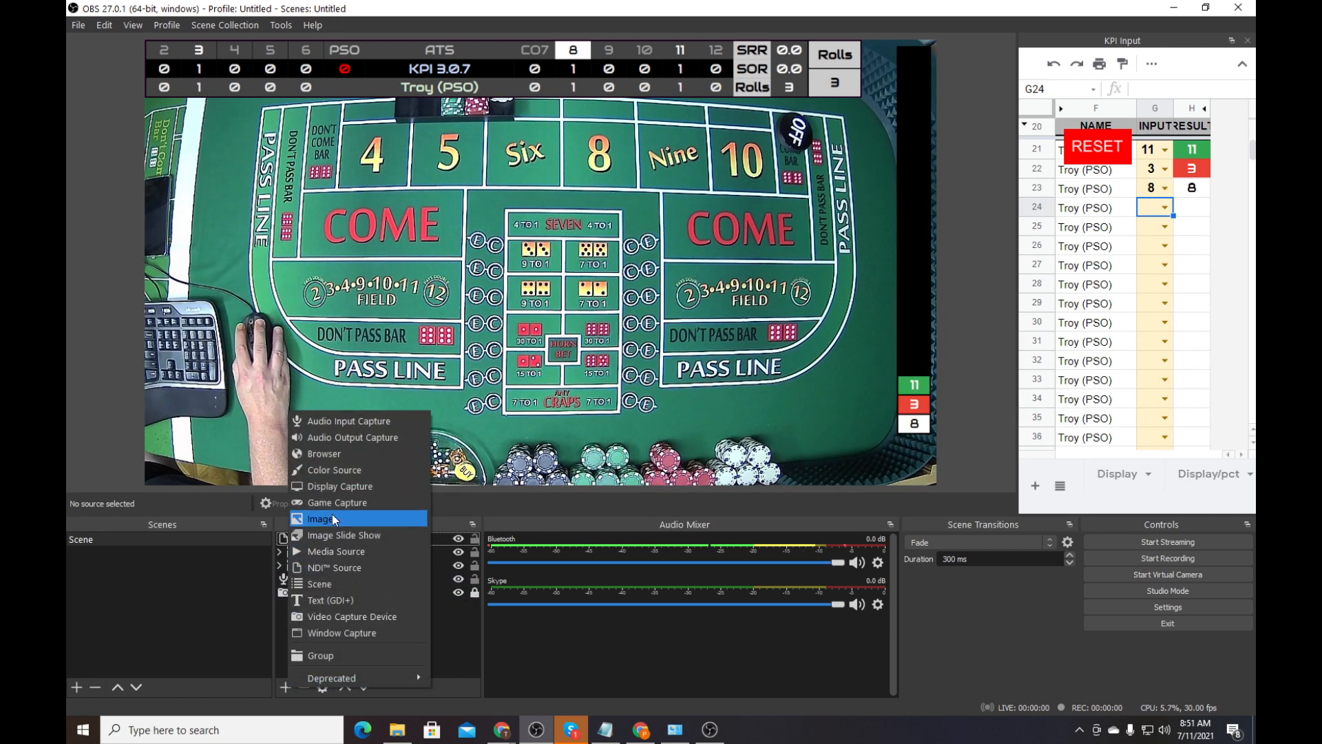
{"action": "left_click", "coordinate": [331, 568]}
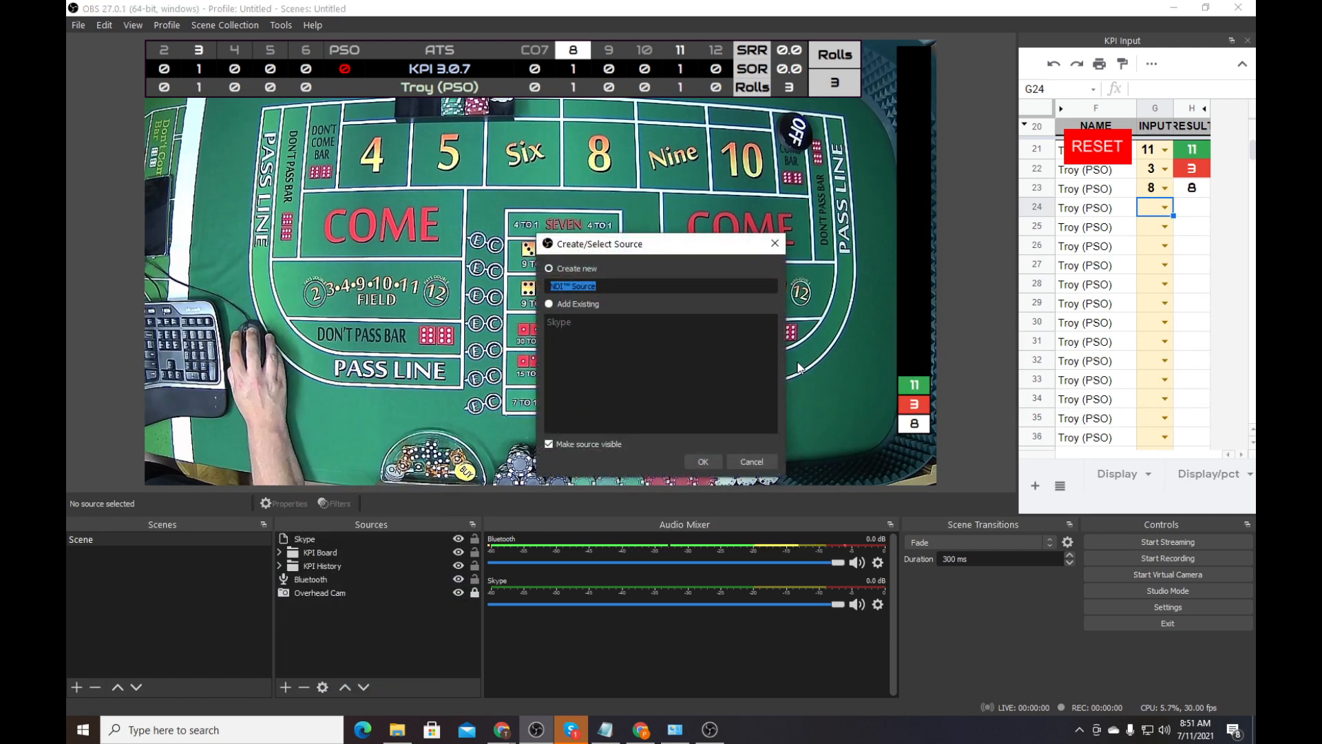
{"action": "type", "text": "Skype"}
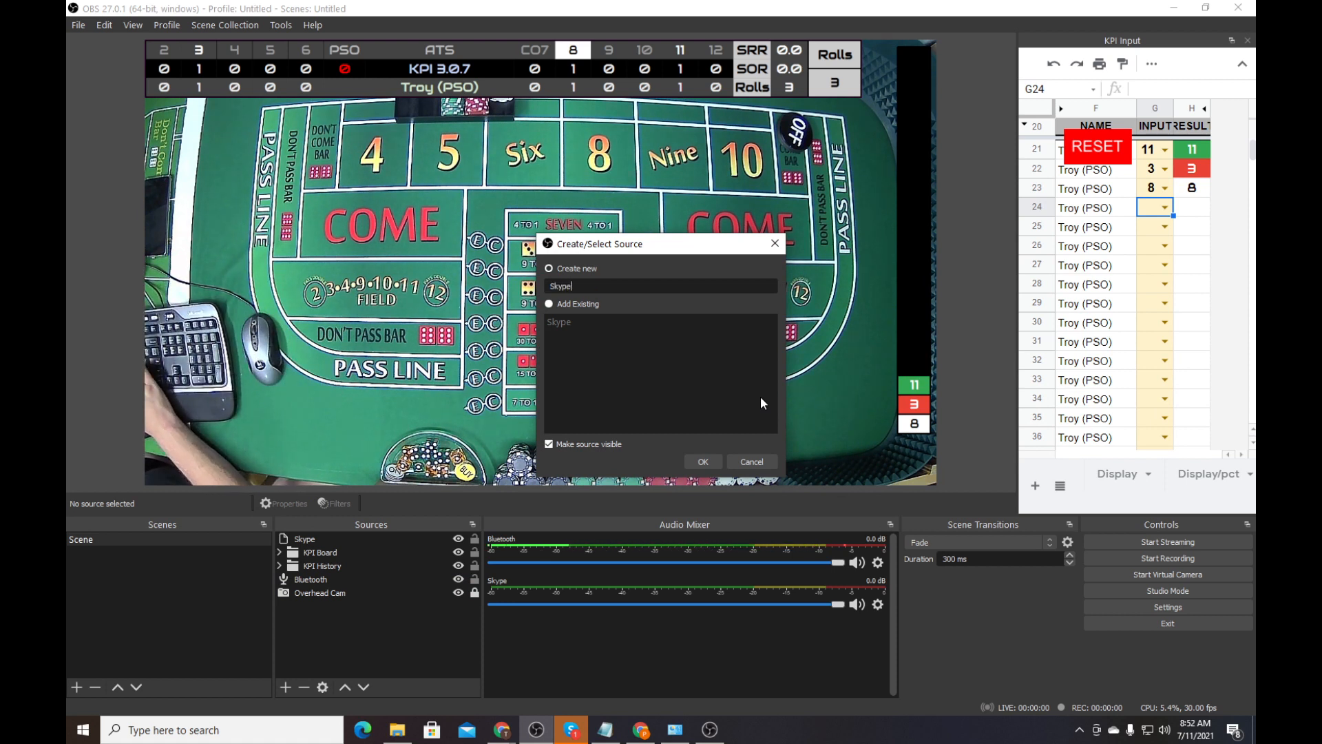
{"action": "key", "text": "Return"}
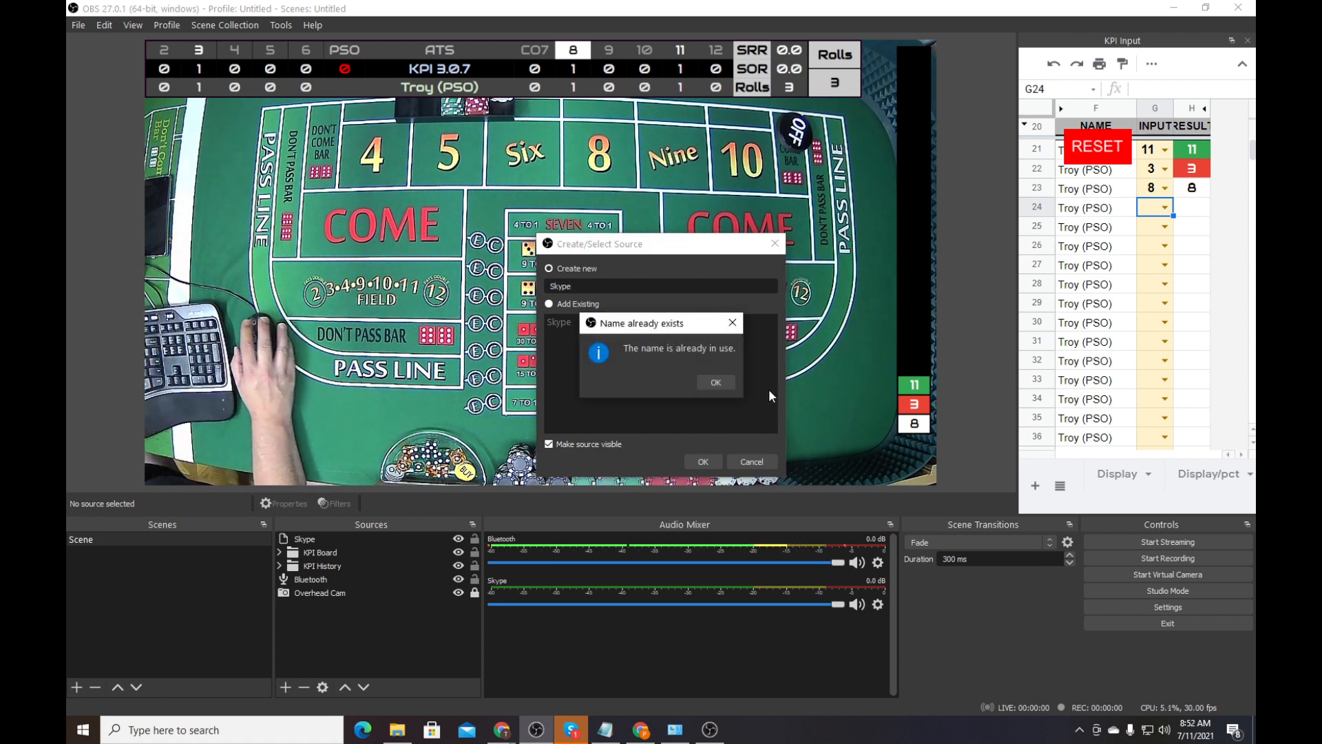
{"action": "left_click", "coordinate": [715, 379]}
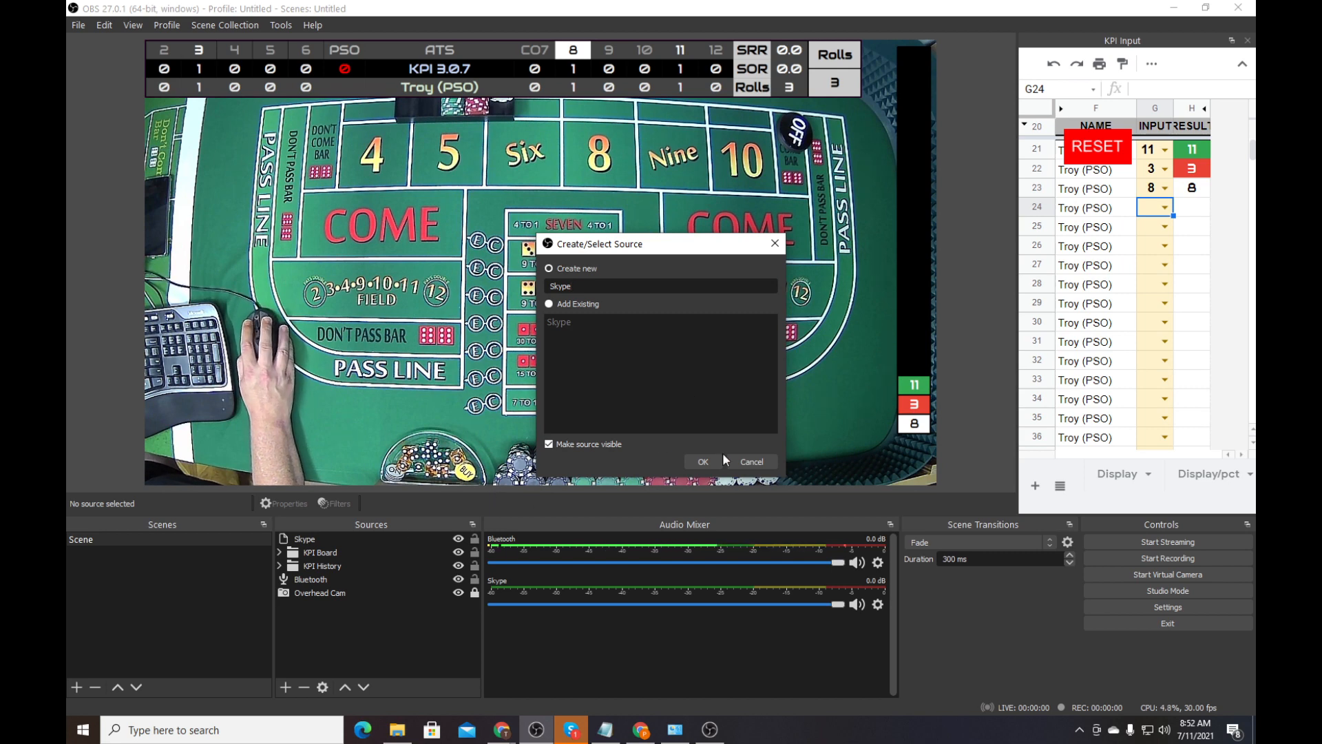
{"action": "left_click", "coordinate": [752, 461]}
Inspect the properties of the existing Skype source, including its NDI source name, and close them
{"action": "left_click", "coordinate": [312, 540]}
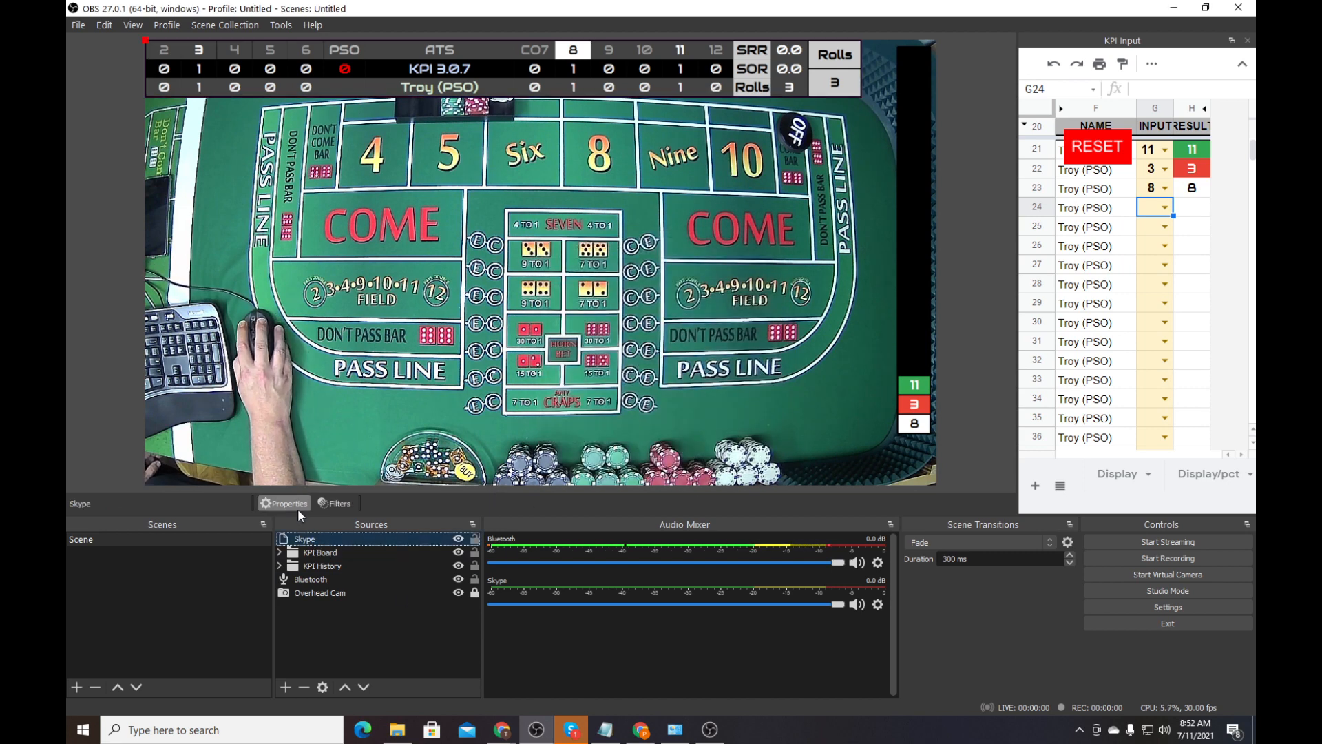
{"action": "left_click", "coordinate": [288, 502]}
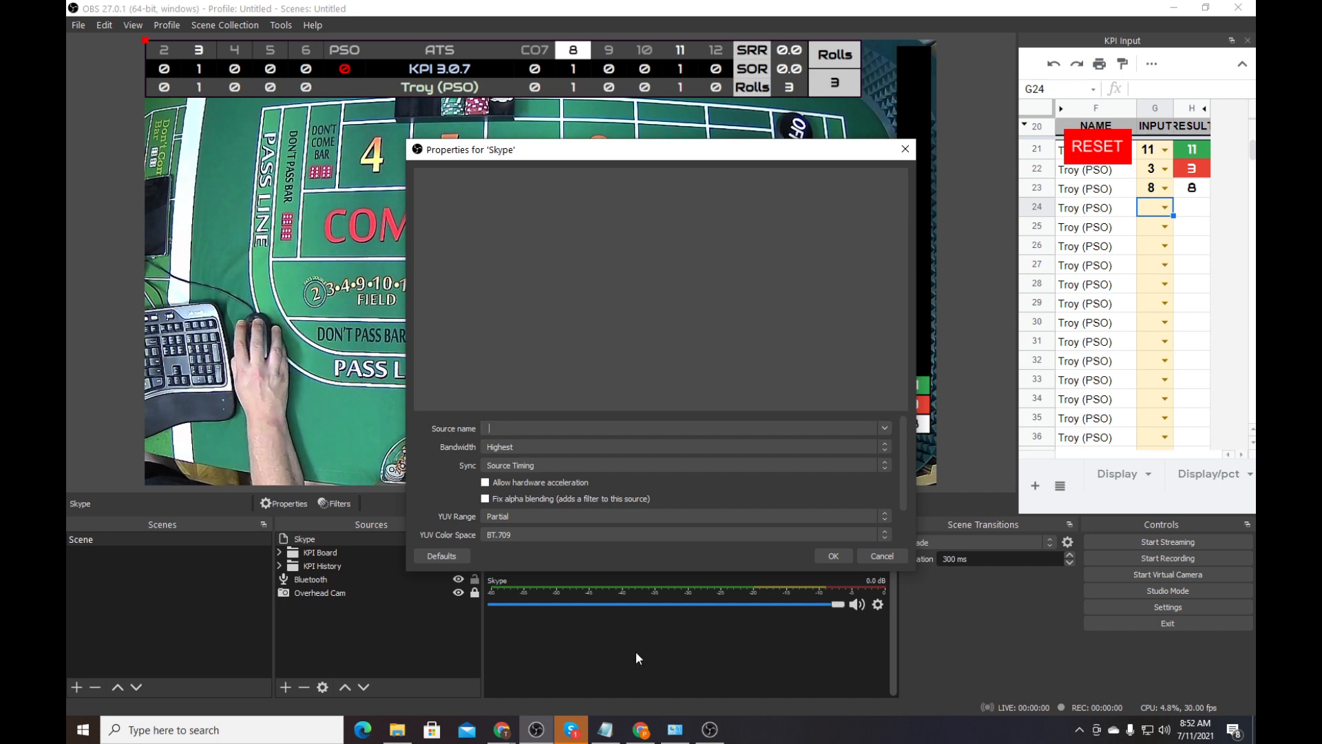
{"action": "left_click", "coordinate": [906, 148]}
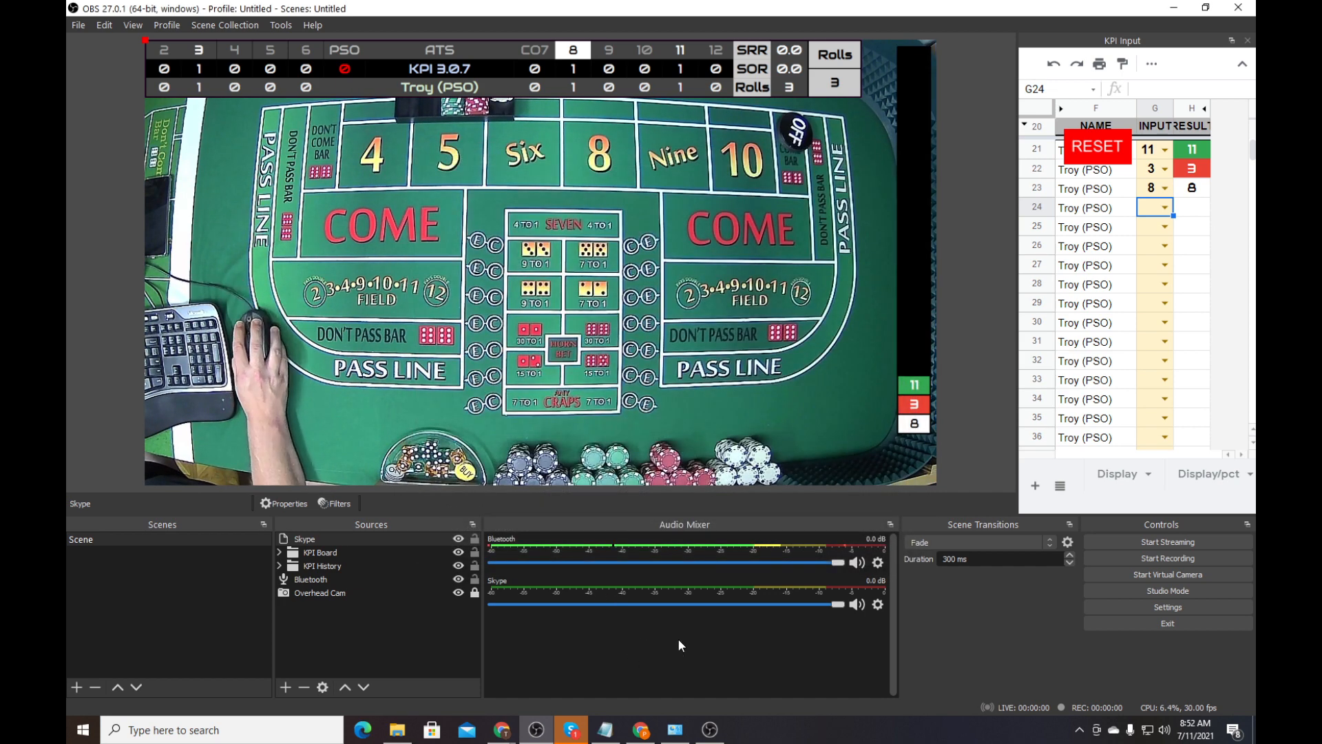
Switch to Skype, answer the incoming call with video, and minimize the call window to return to OBS
{"action": "left_click", "coordinate": [573, 730]}
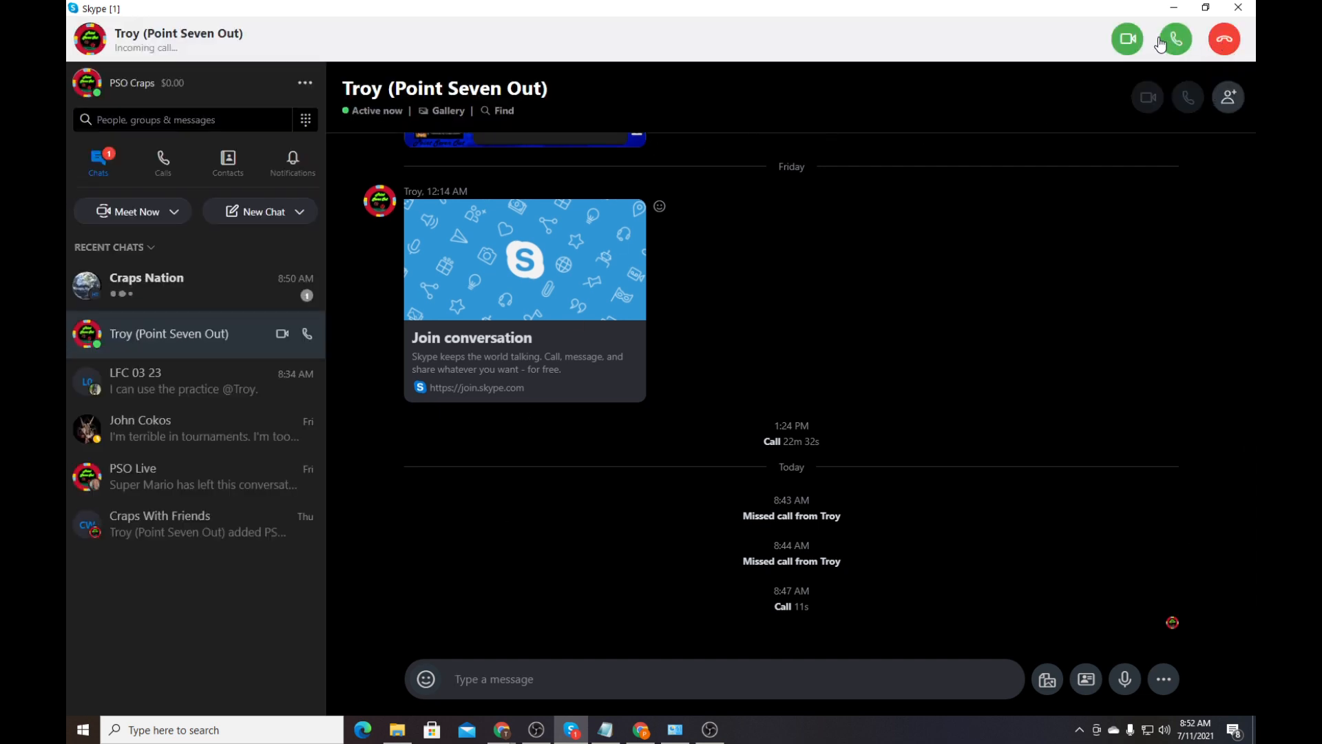
{"action": "left_click", "coordinate": [1127, 43]}
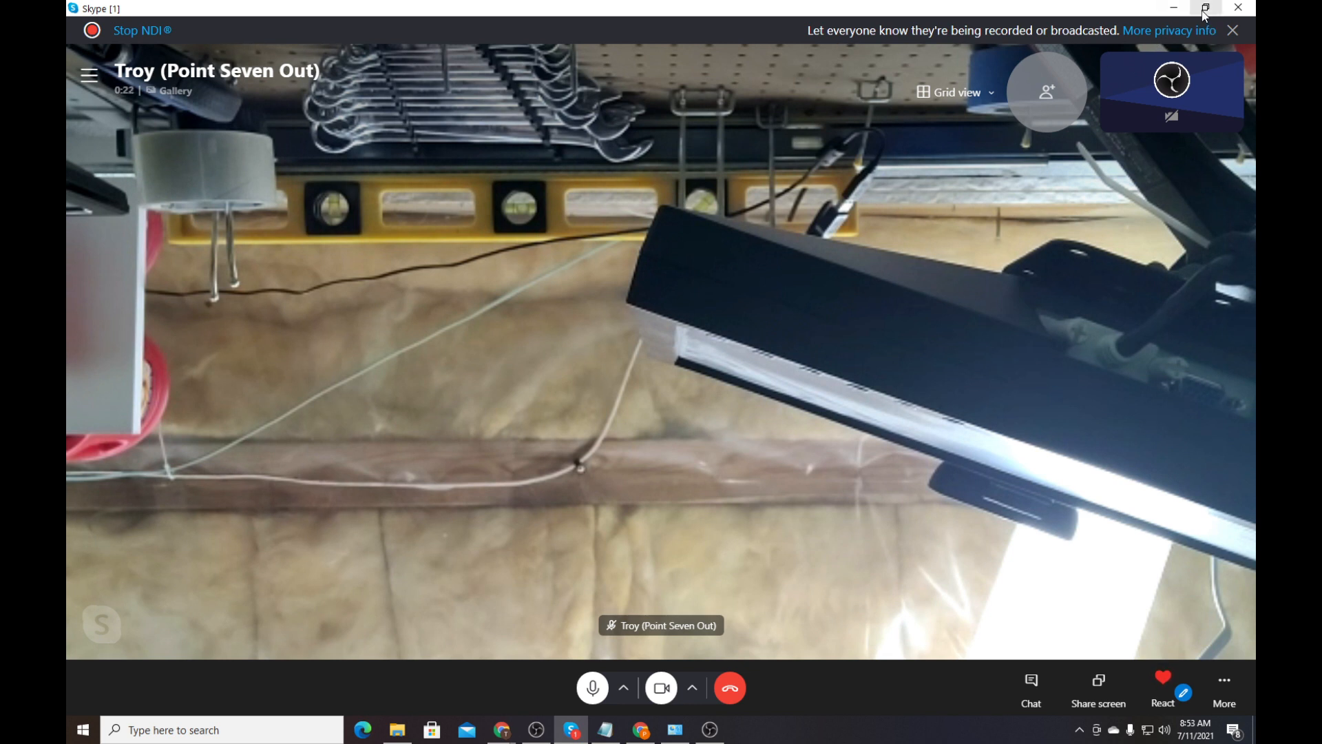
{"action": "left_click", "coordinate": [1234, 32]}
{"action": "left_click", "coordinate": [1176, 9]}
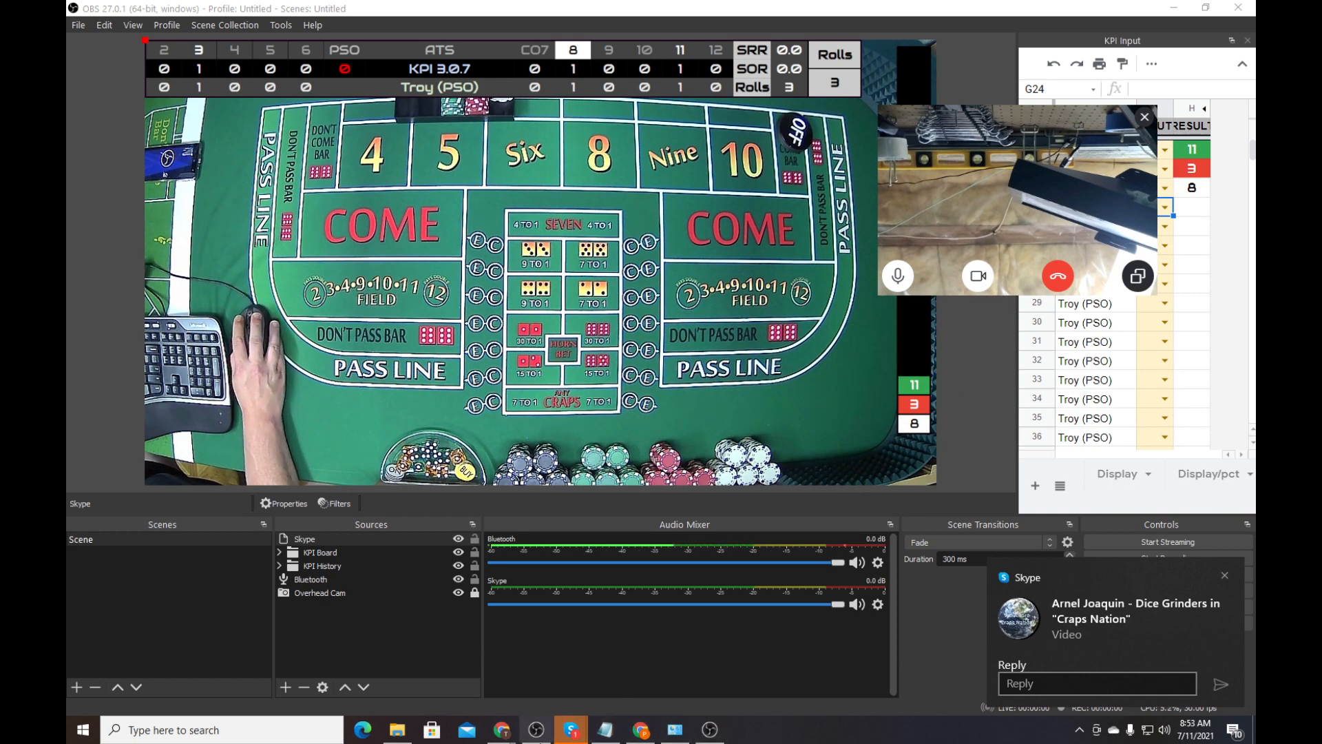
{"action": "mouse_move", "coordinate": [571, 727]}
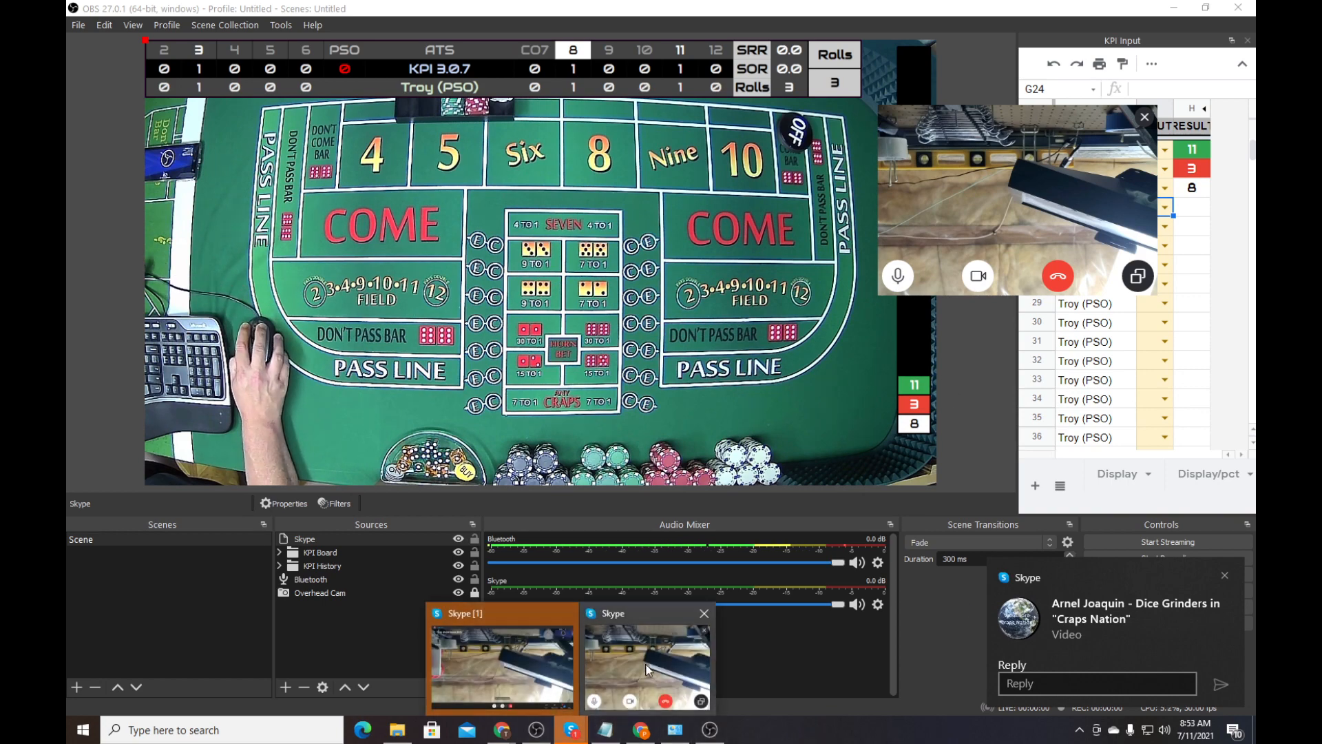
{"action": "left_click", "coordinate": [627, 665]}
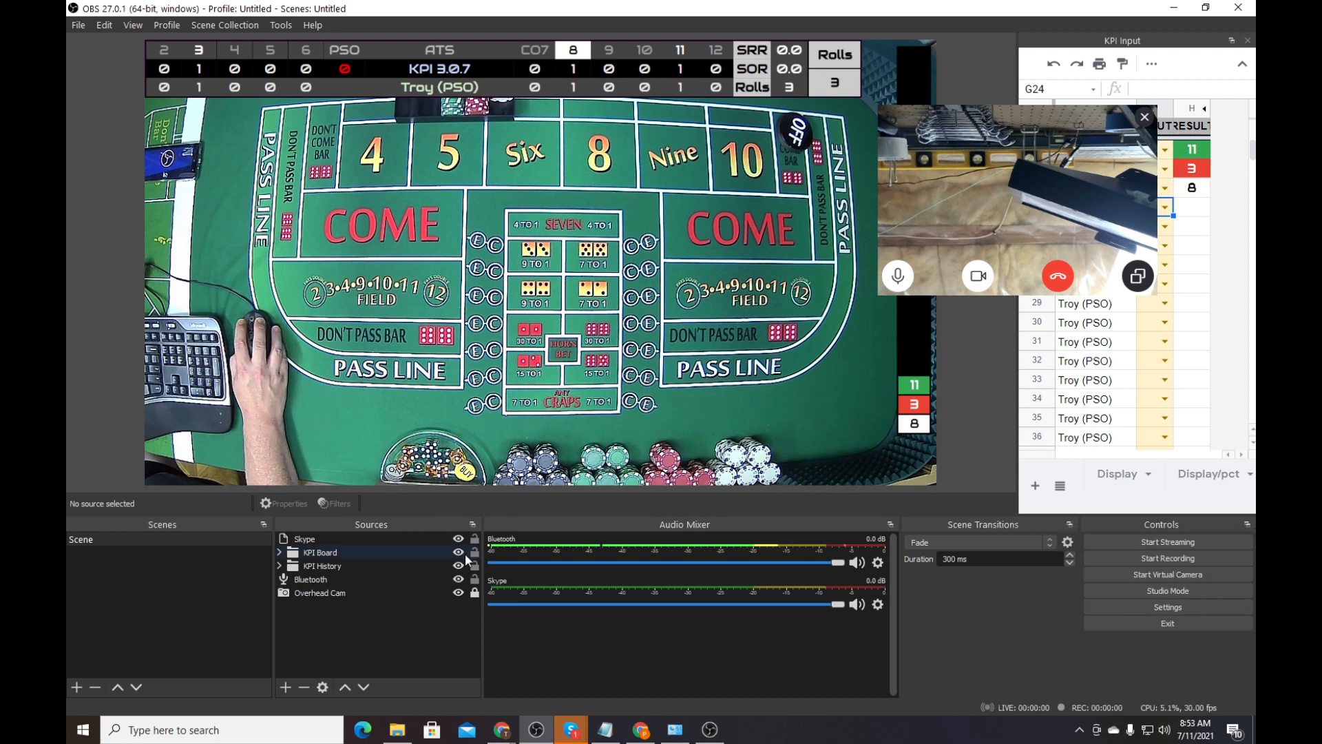
Set the Skype source to receive CRAPS (Skype - Active Speaker) with Audio Only bandwidth
{"action": "left_click", "coordinate": [422, 540]}
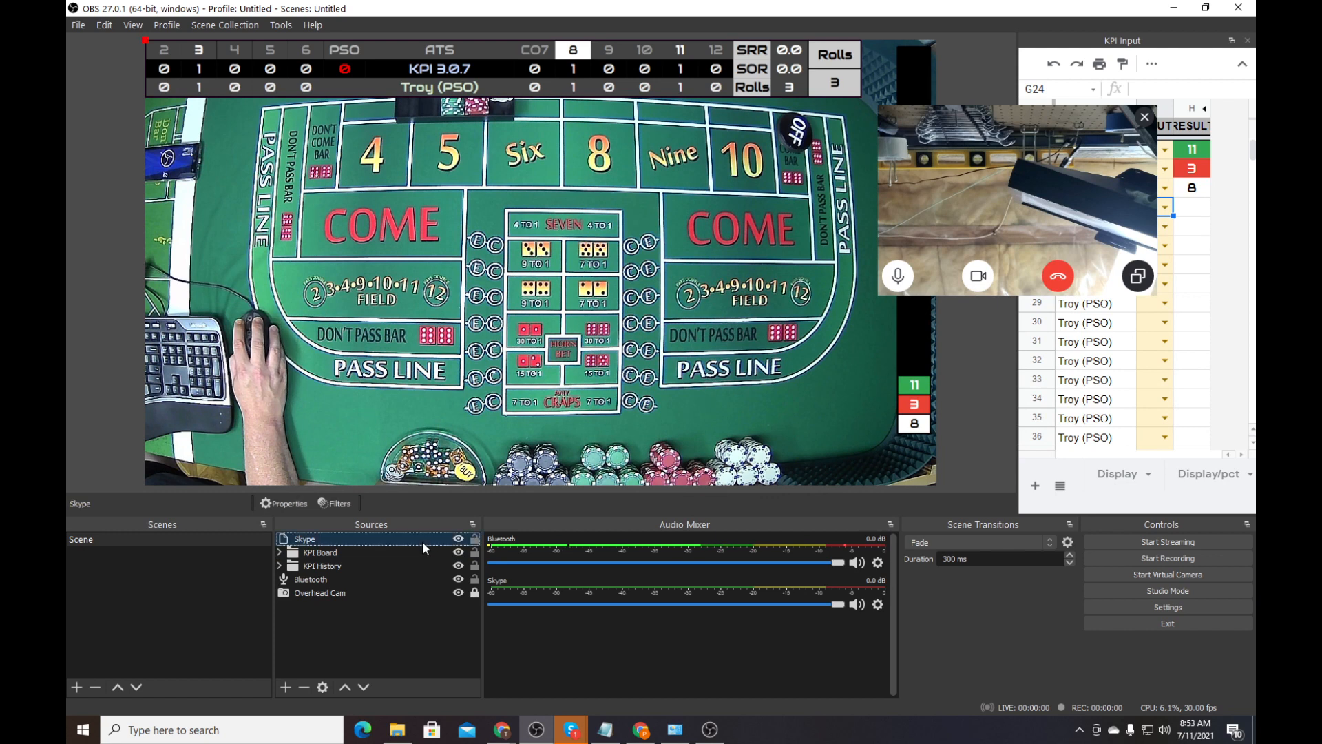
{"action": "left_click", "coordinate": [283, 502]}
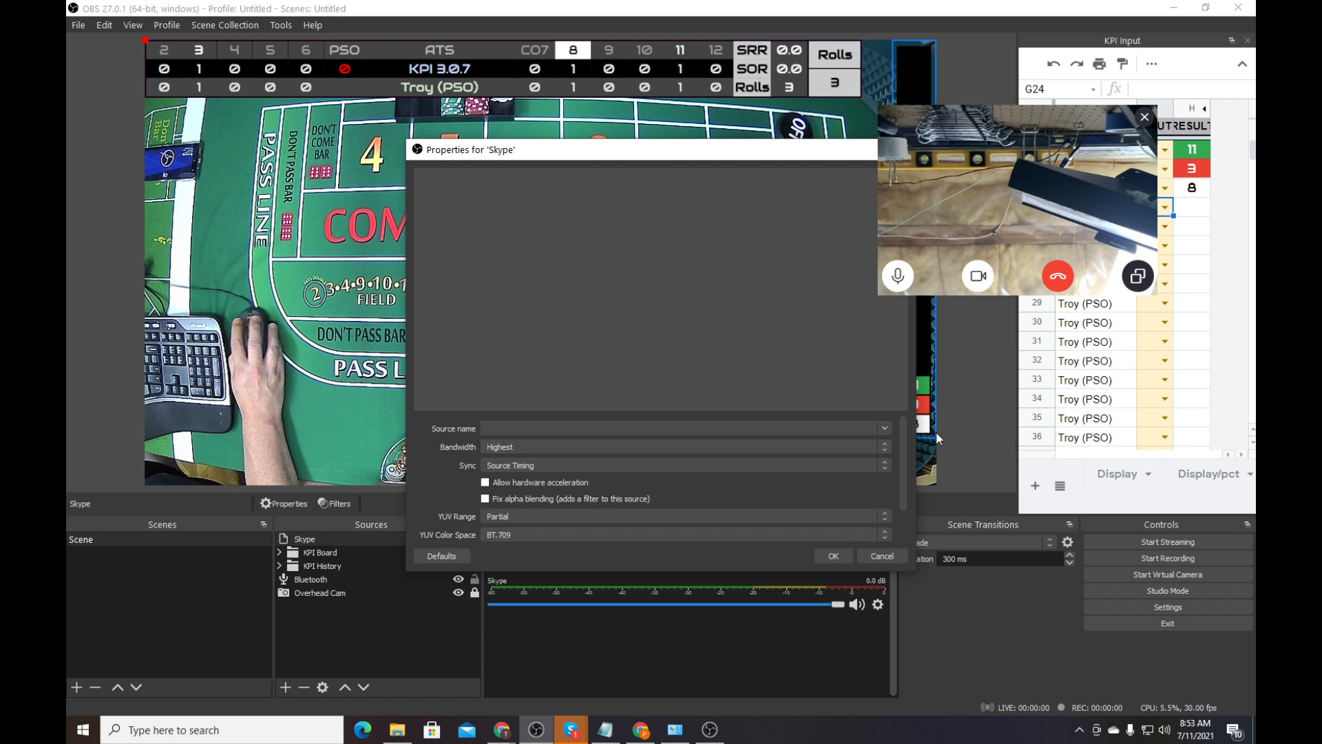
{"action": "left_click", "coordinate": [885, 428]}
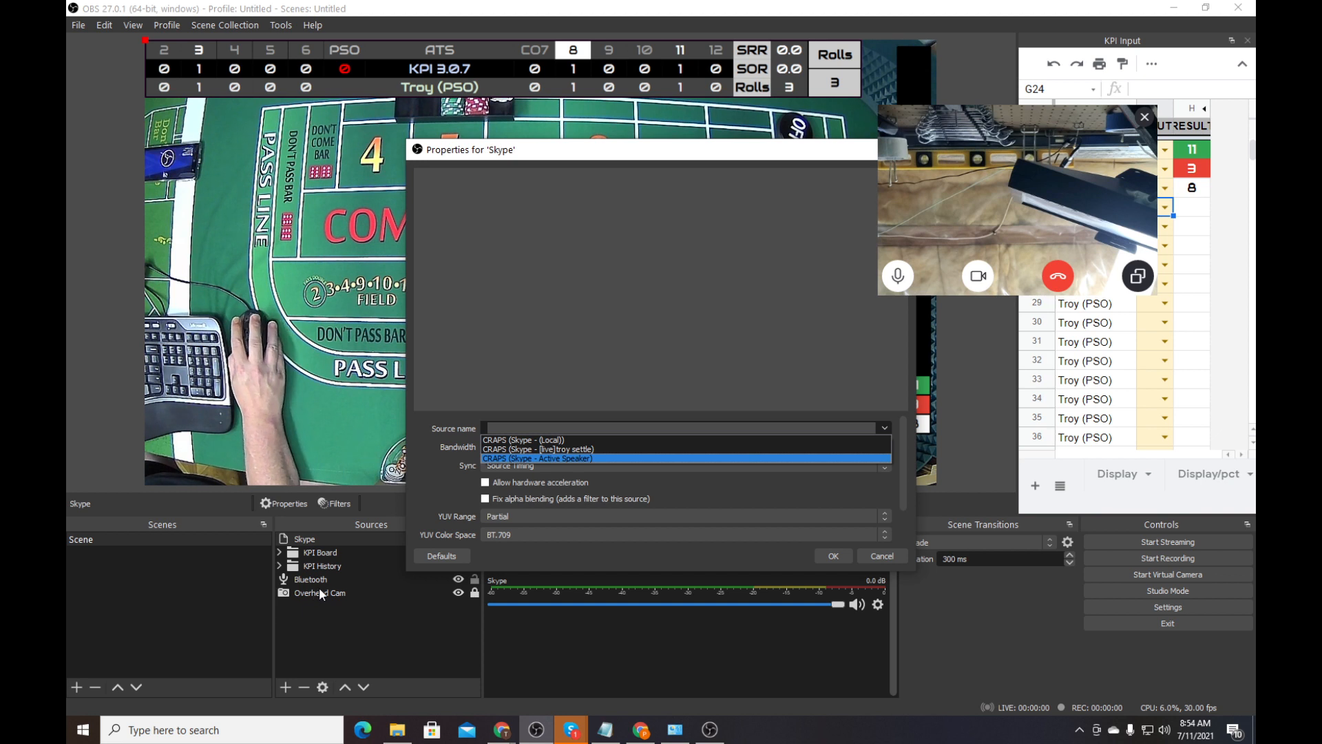
{"action": "left_click", "coordinate": [549, 459]}
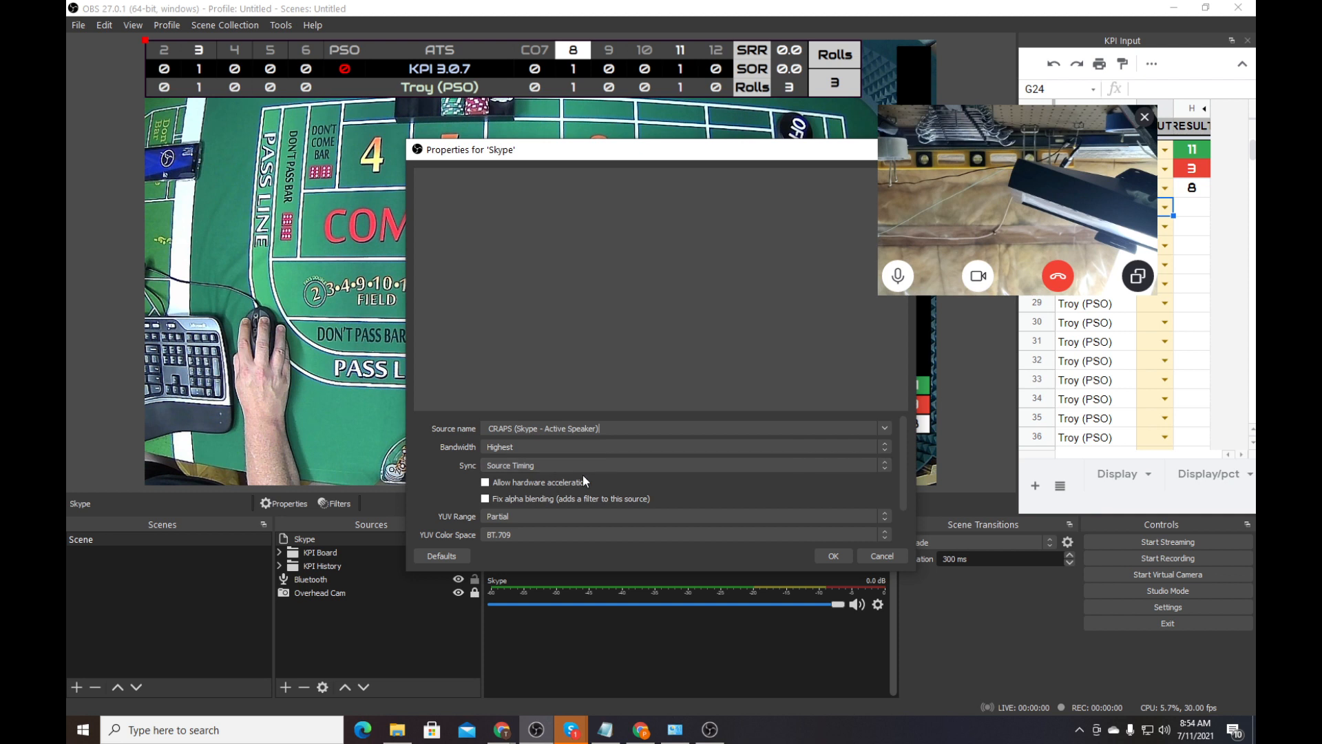
{"action": "left_click", "coordinate": [518, 449]}
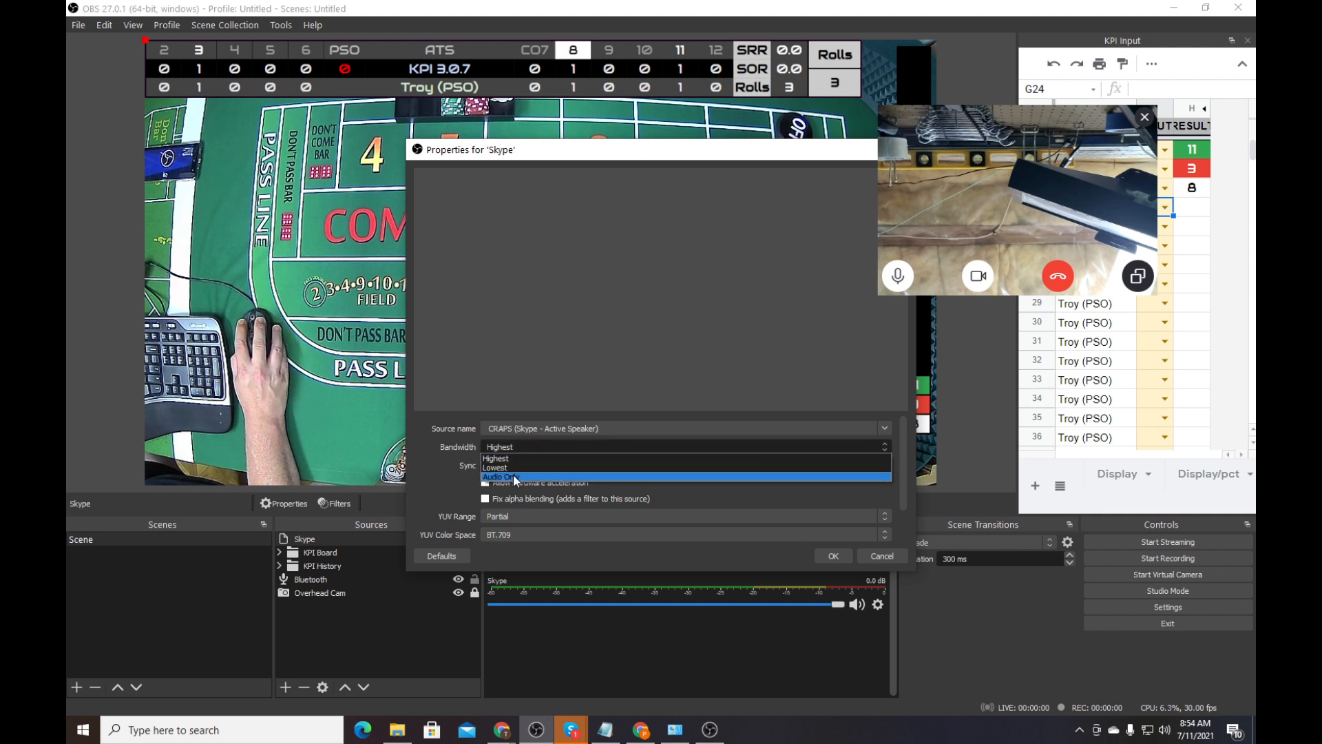
{"action": "left_click", "coordinate": [516, 477]}
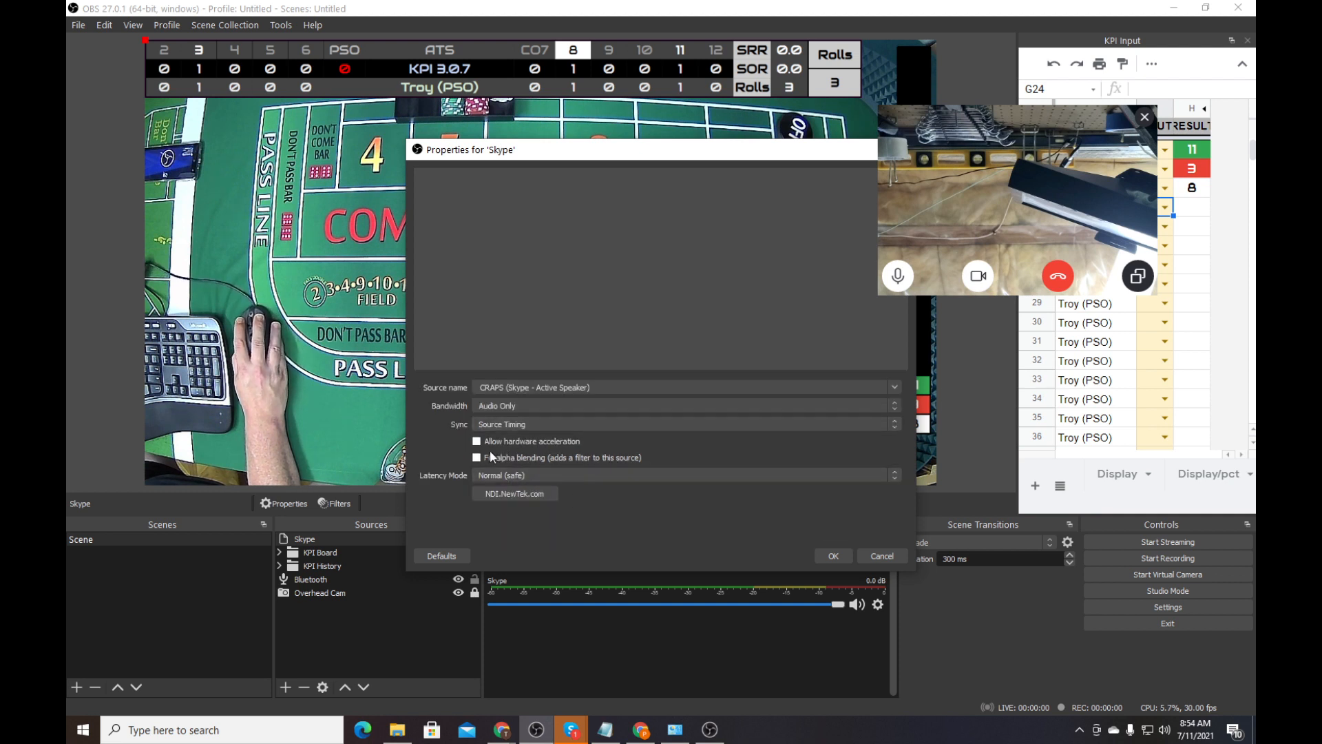
{"action": "left_click", "coordinate": [833, 555]}
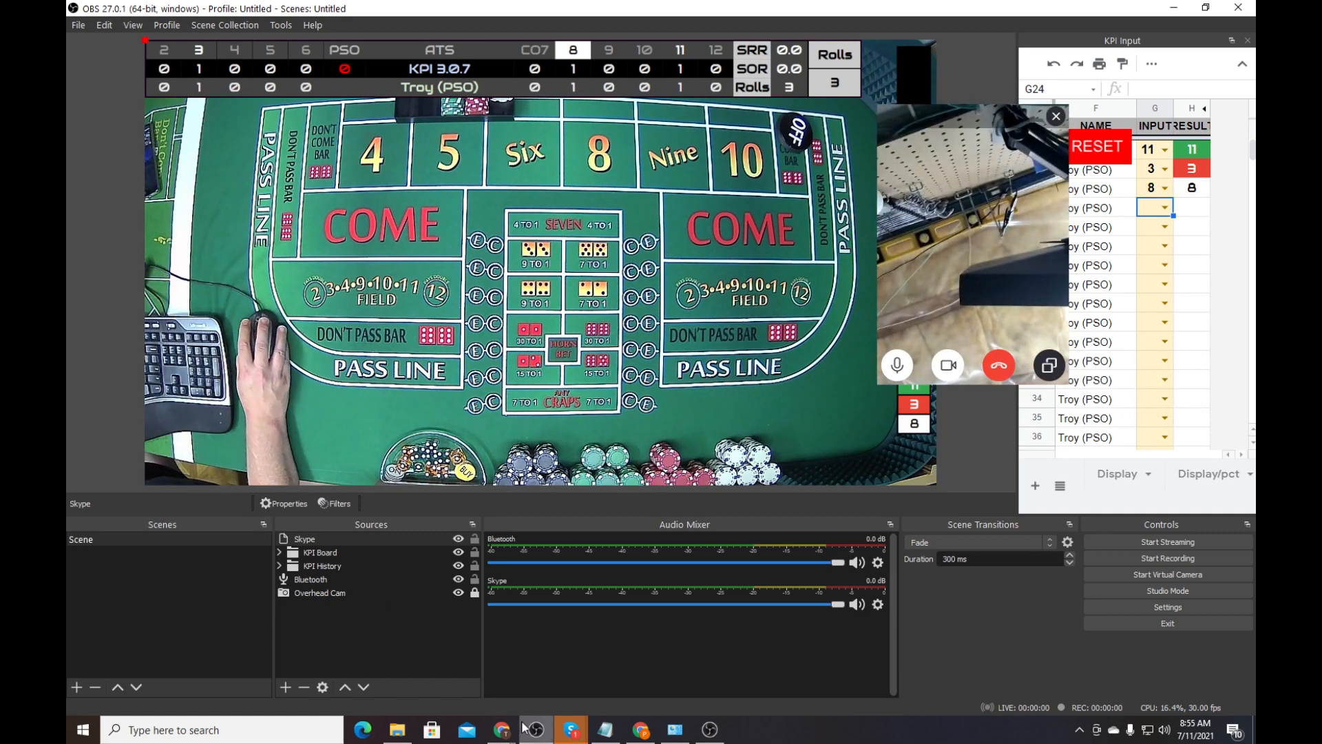
Add a Noise Suppression audio filter to the Skype source, keeping the default filter name
{"action": "left_click", "coordinate": [542, 731]}
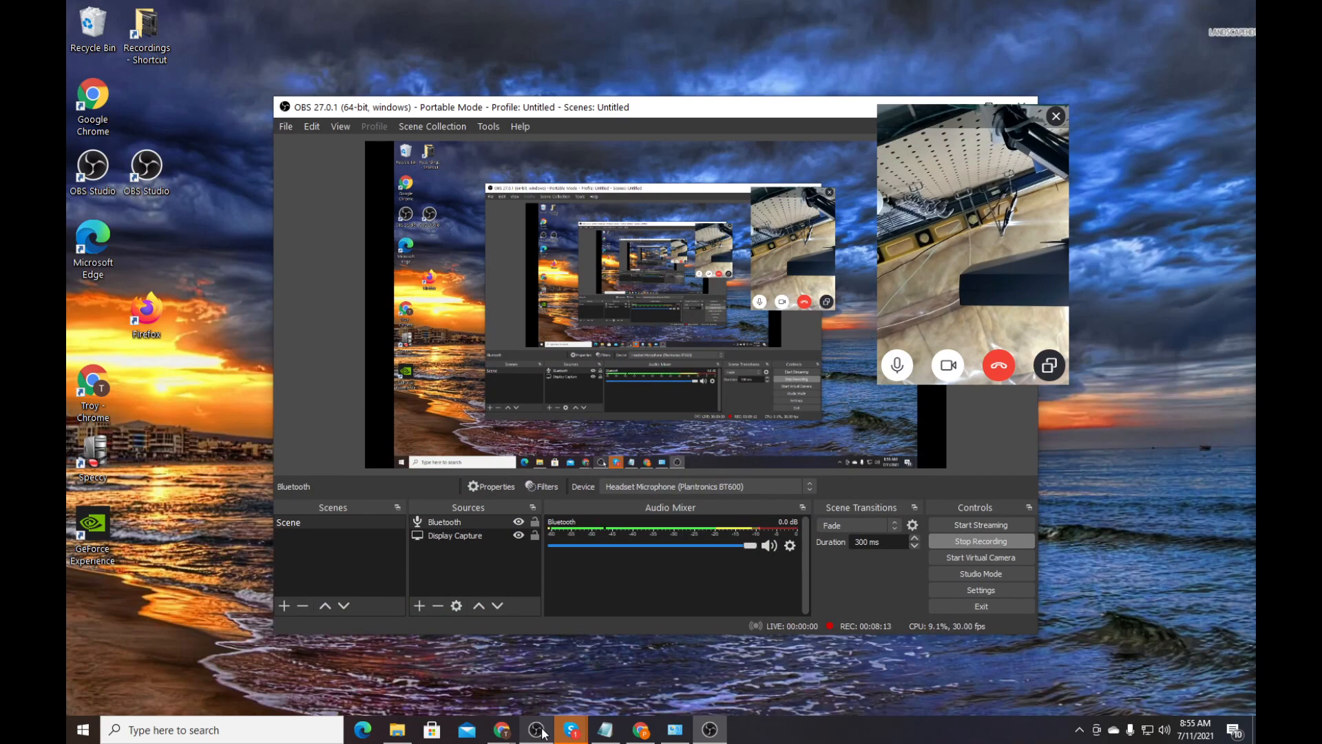
{"action": "left_click", "coordinate": [542, 732]}
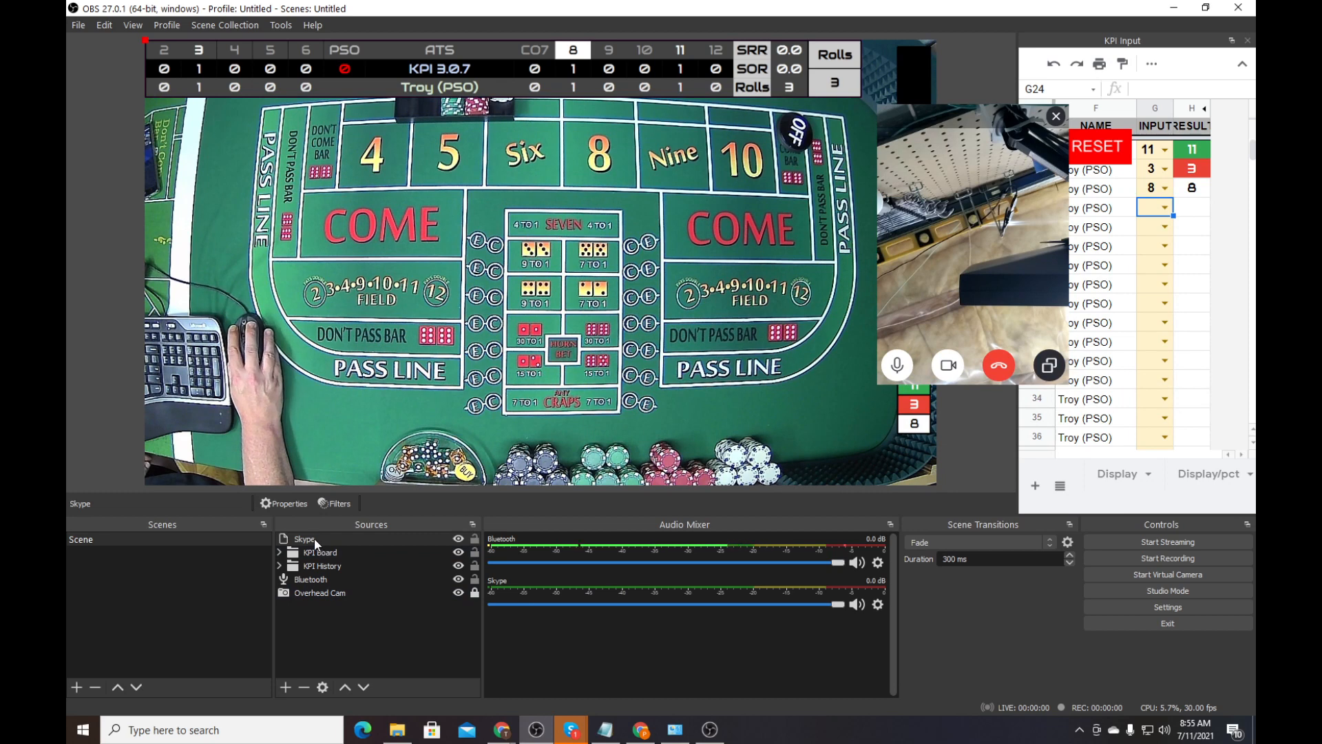
{"action": "left_click", "coordinate": [336, 503]}
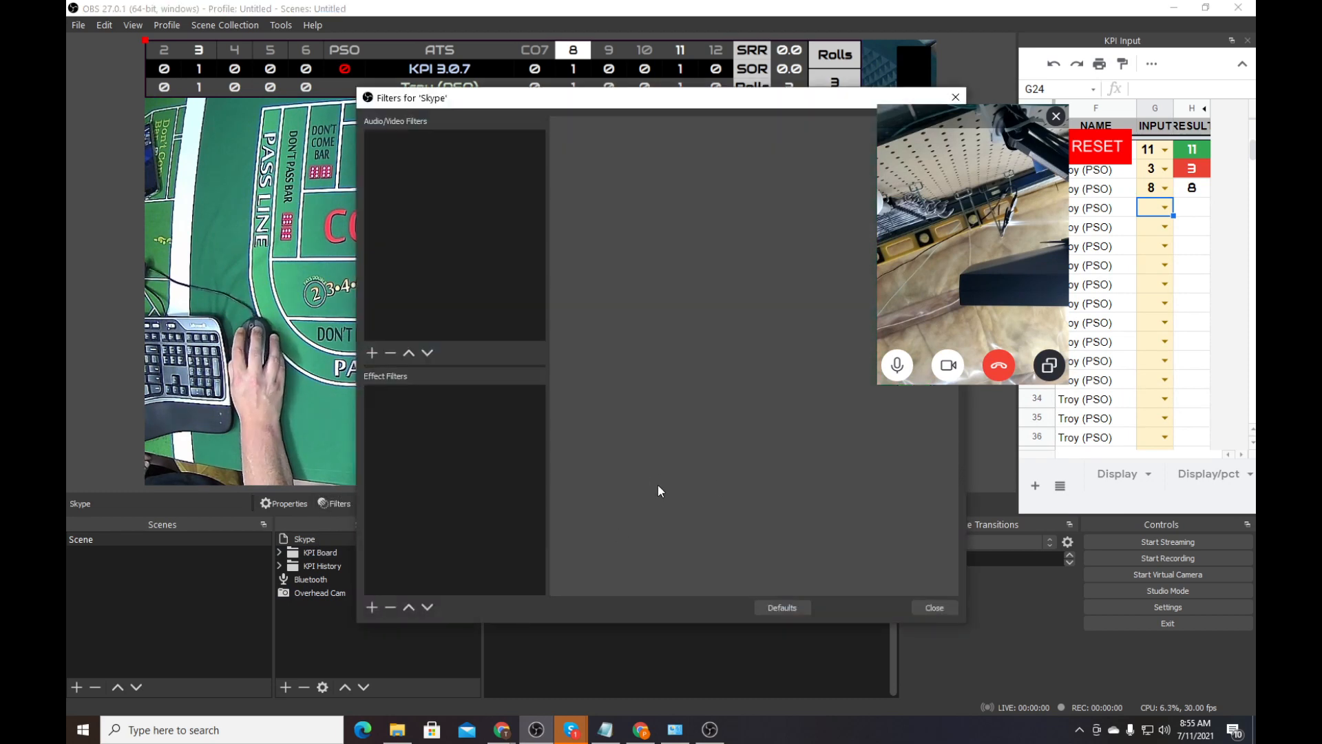
{"action": "left_click_drag", "start_coordinate": [744, 106], "coordinate": [622, 91]}
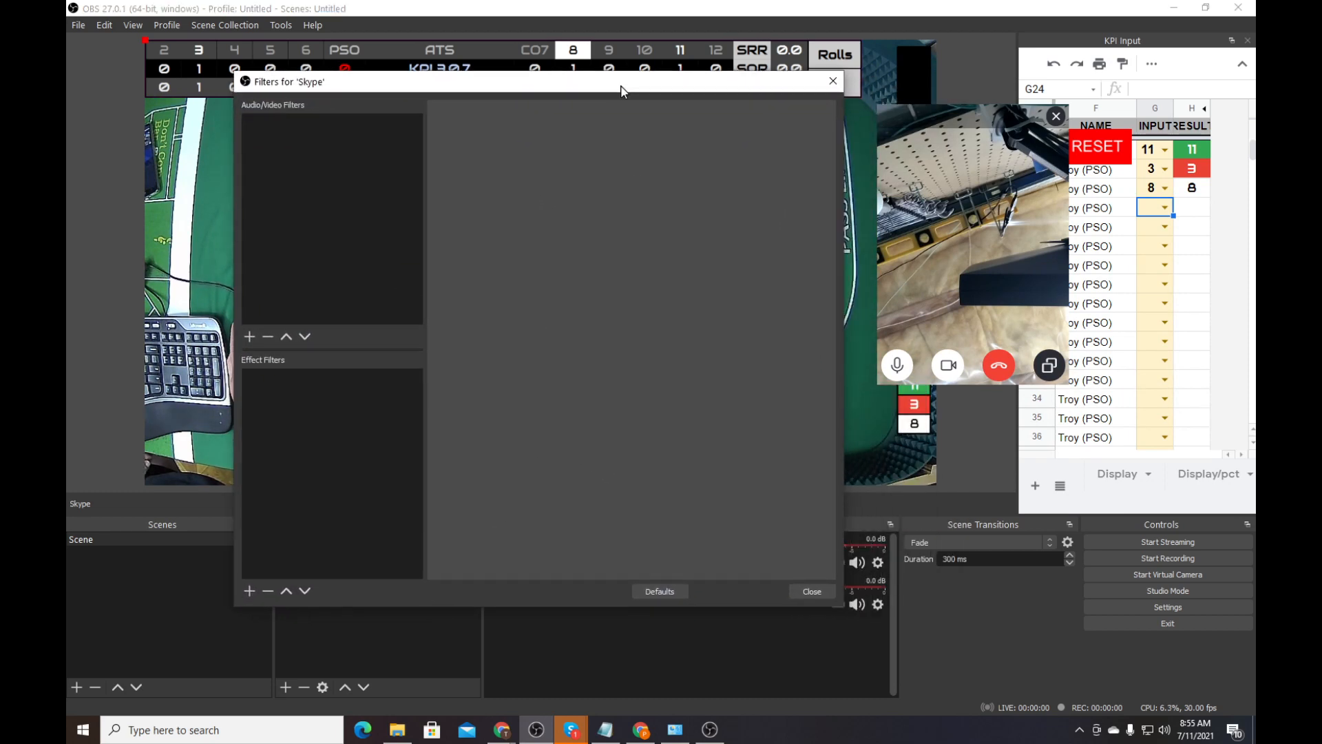
{"action": "left_click", "coordinate": [250, 592]}
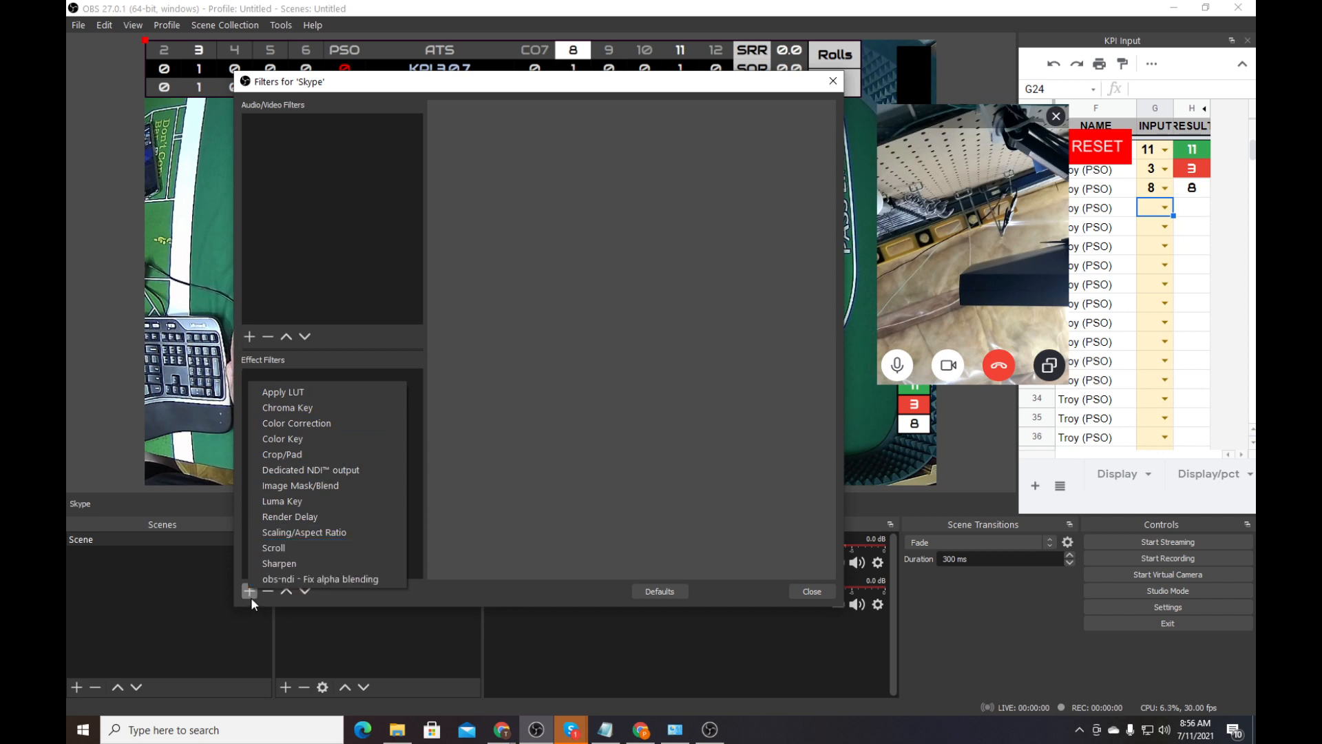
{"action": "left_click", "coordinate": [352, 239]}
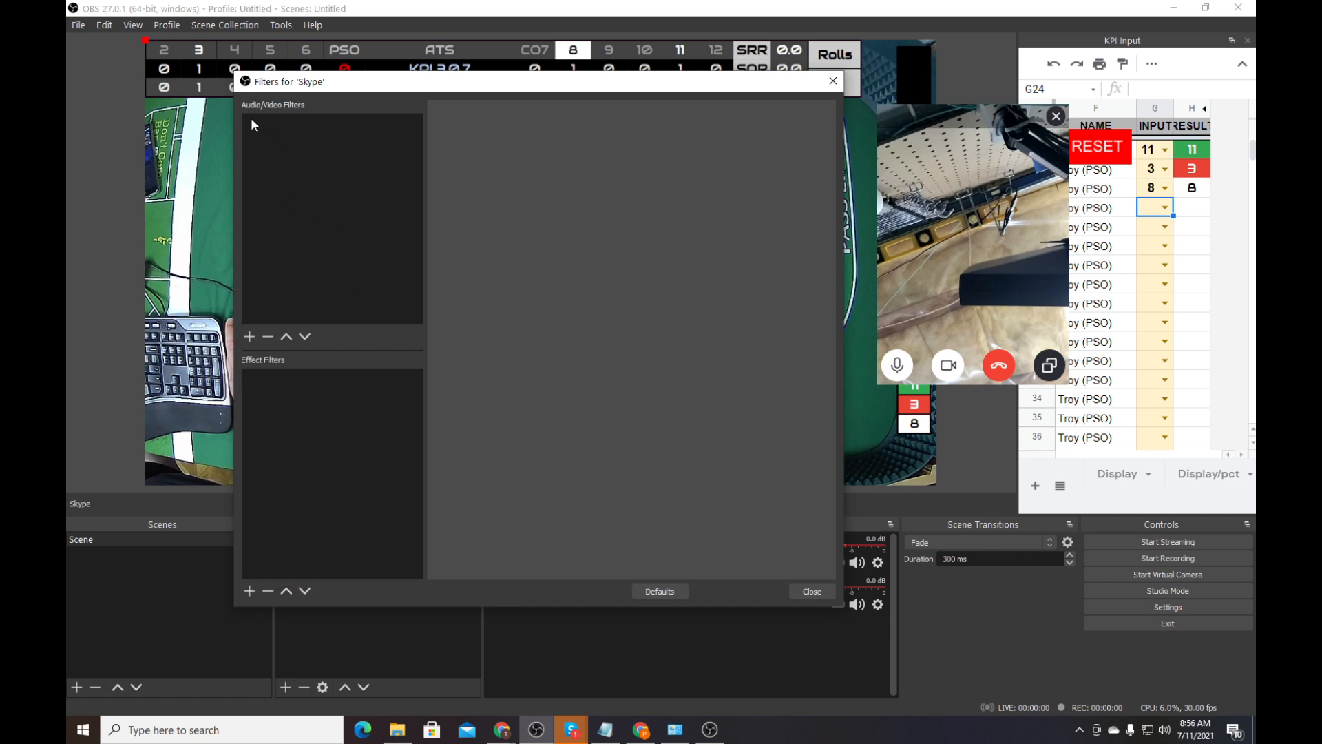
{"action": "left_click", "coordinate": [249, 337]}
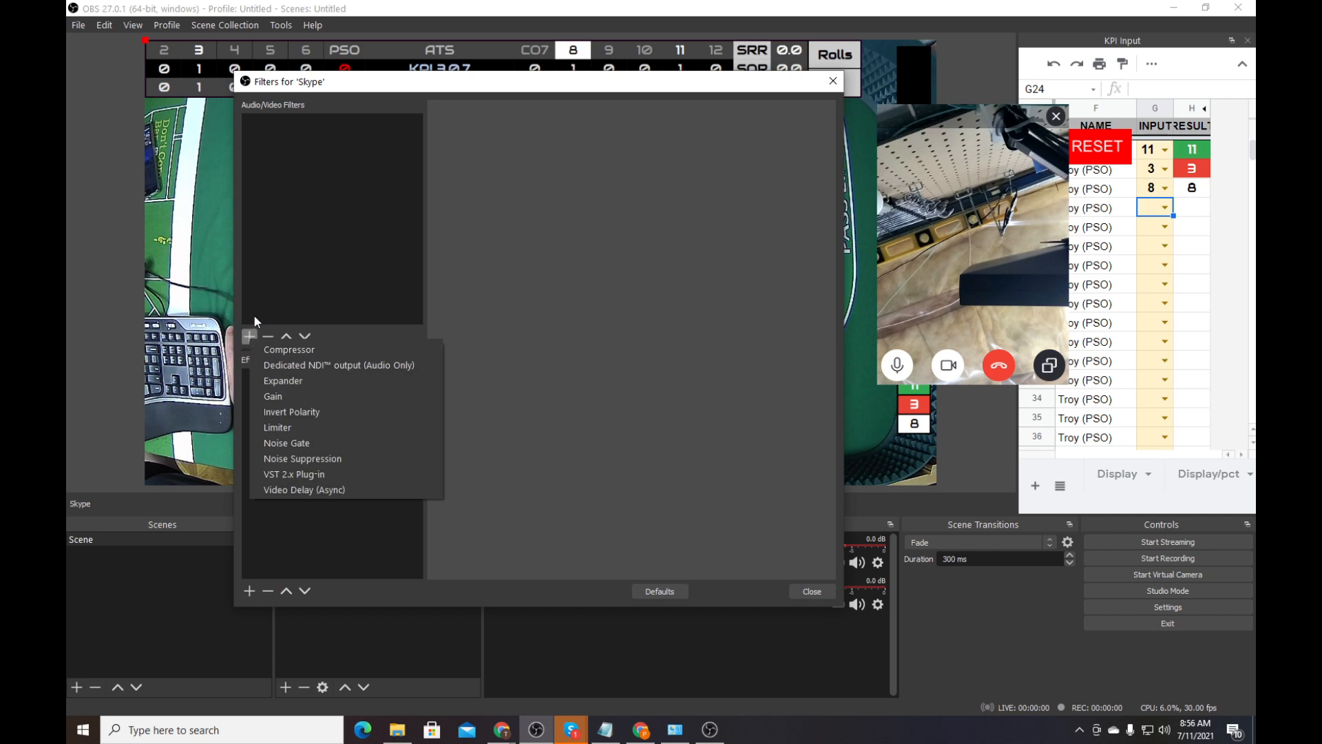
{"action": "left_click", "coordinate": [288, 459]}
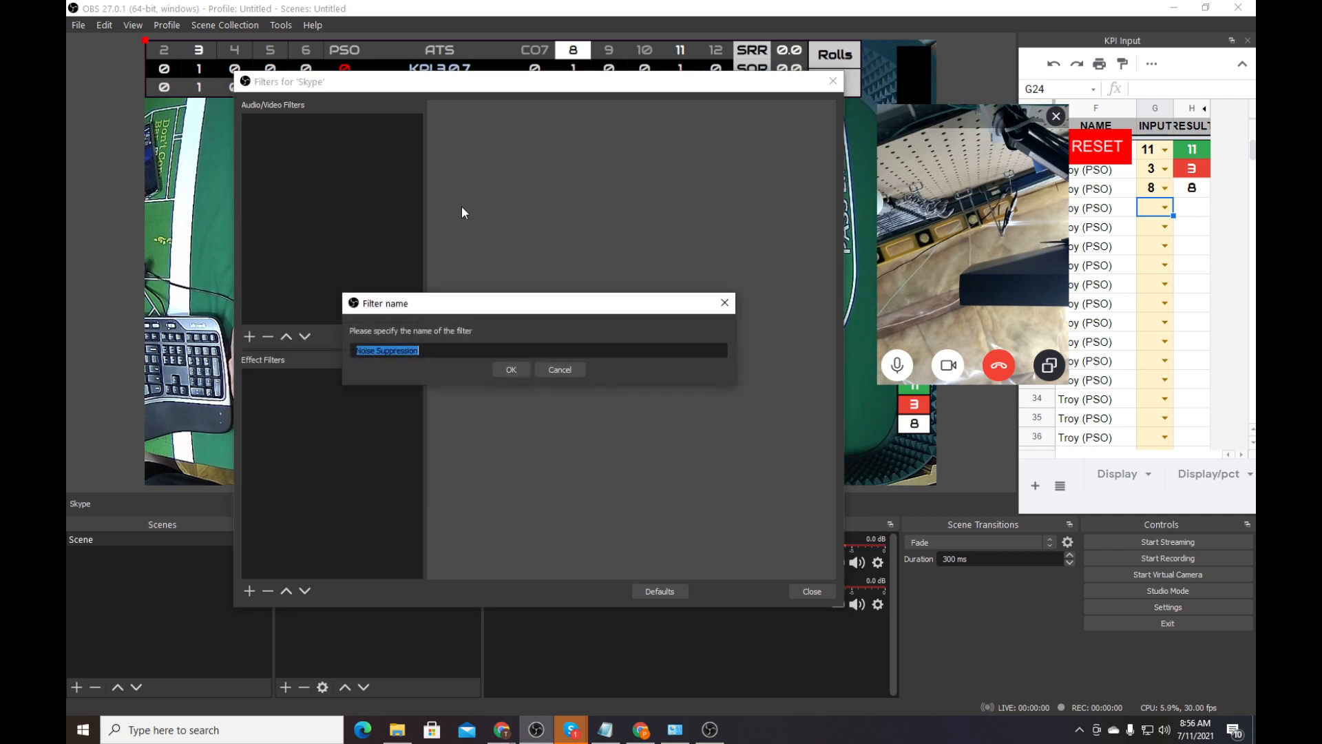
{"action": "left_click", "coordinate": [516, 366]}
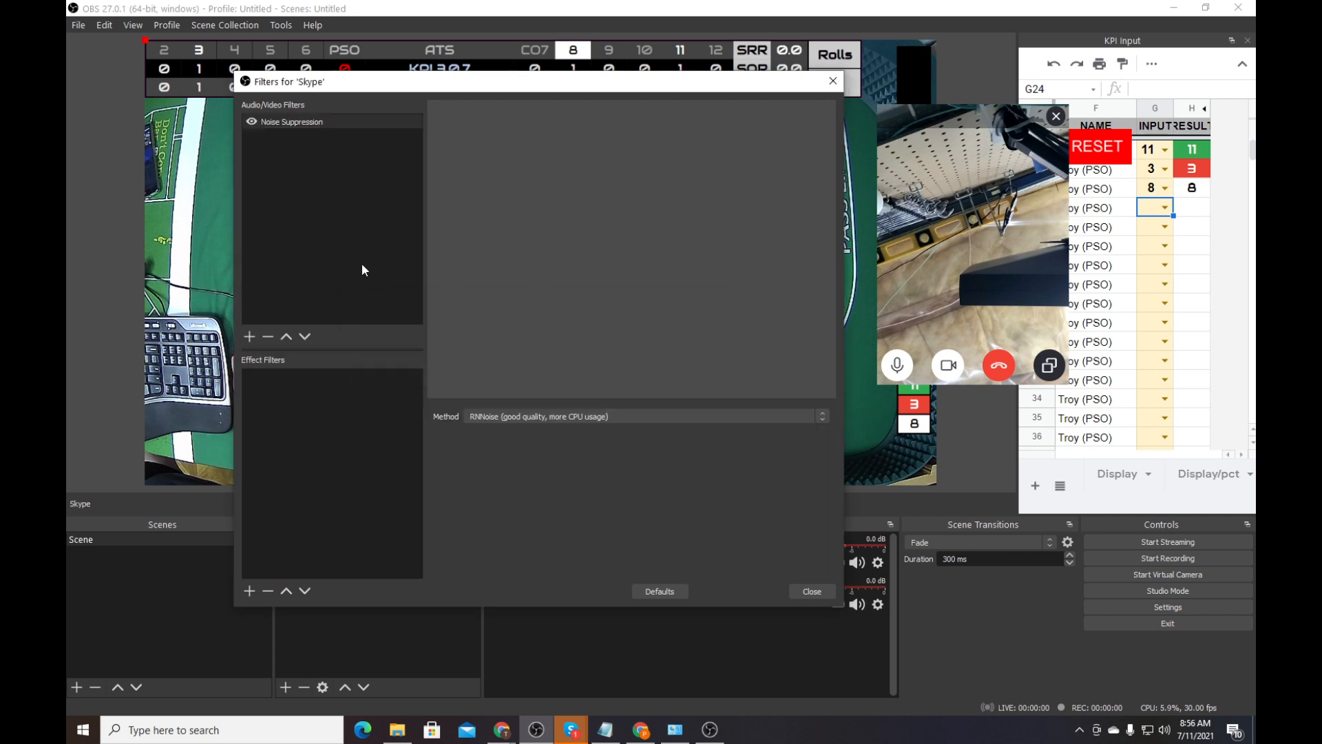
Add a Gain audio filter below Noise Suppression on the Skype source, keeping the default name
{"action": "left_click", "coordinate": [249, 337]}
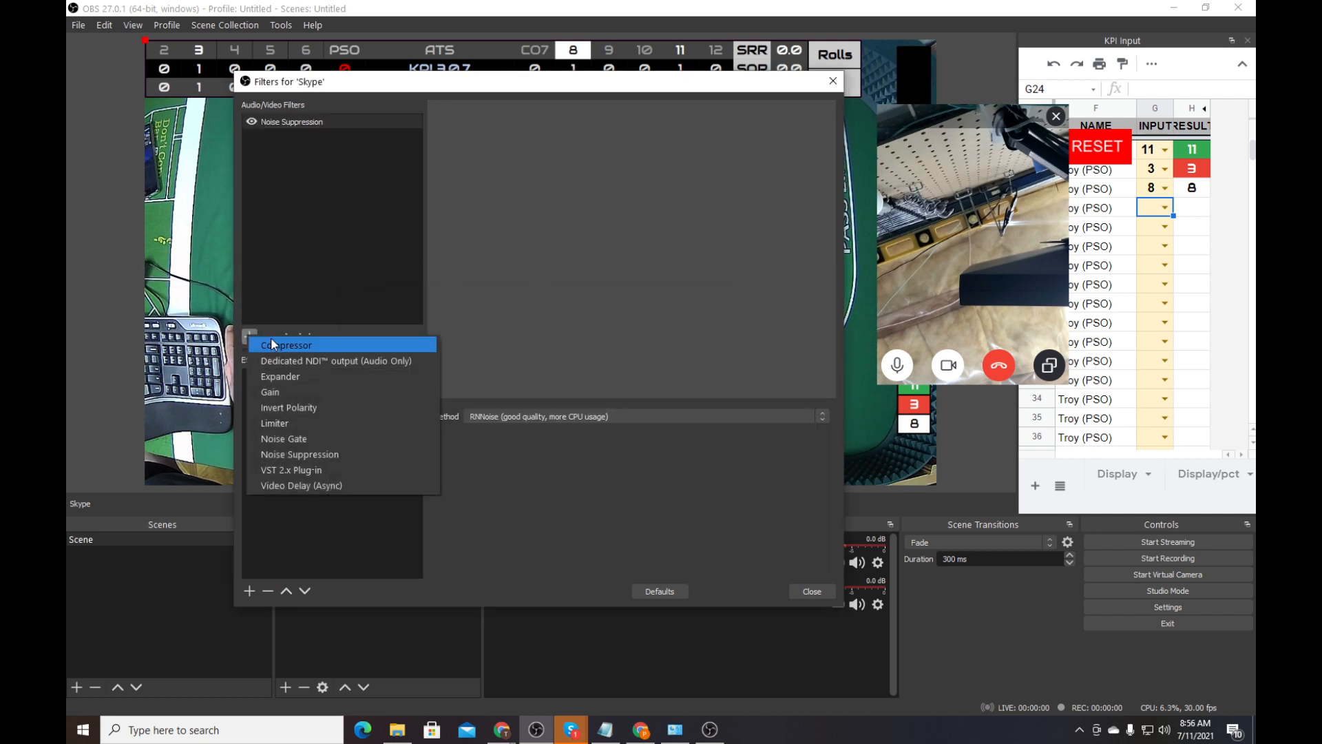
{"action": "left_click", "coordinate": [280, 391]}
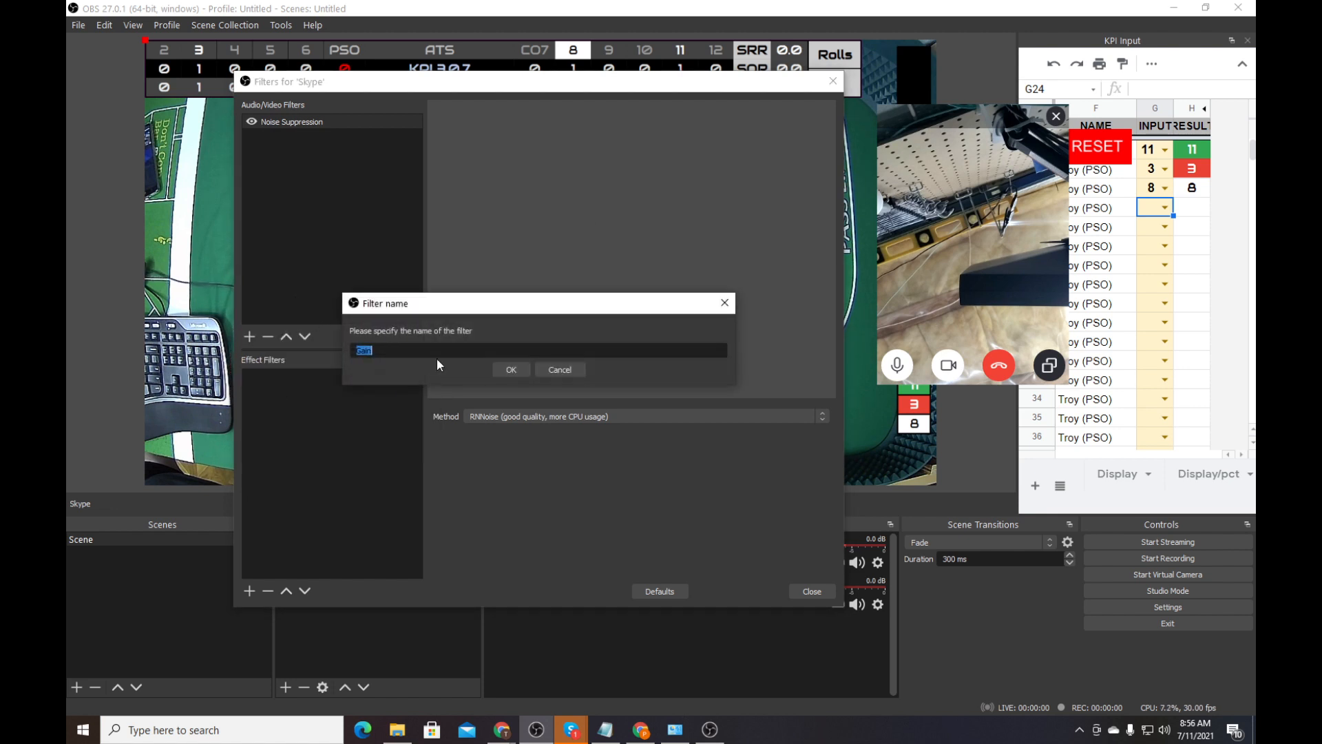
{"action": "left_click", "coordinate": [511, 370]}
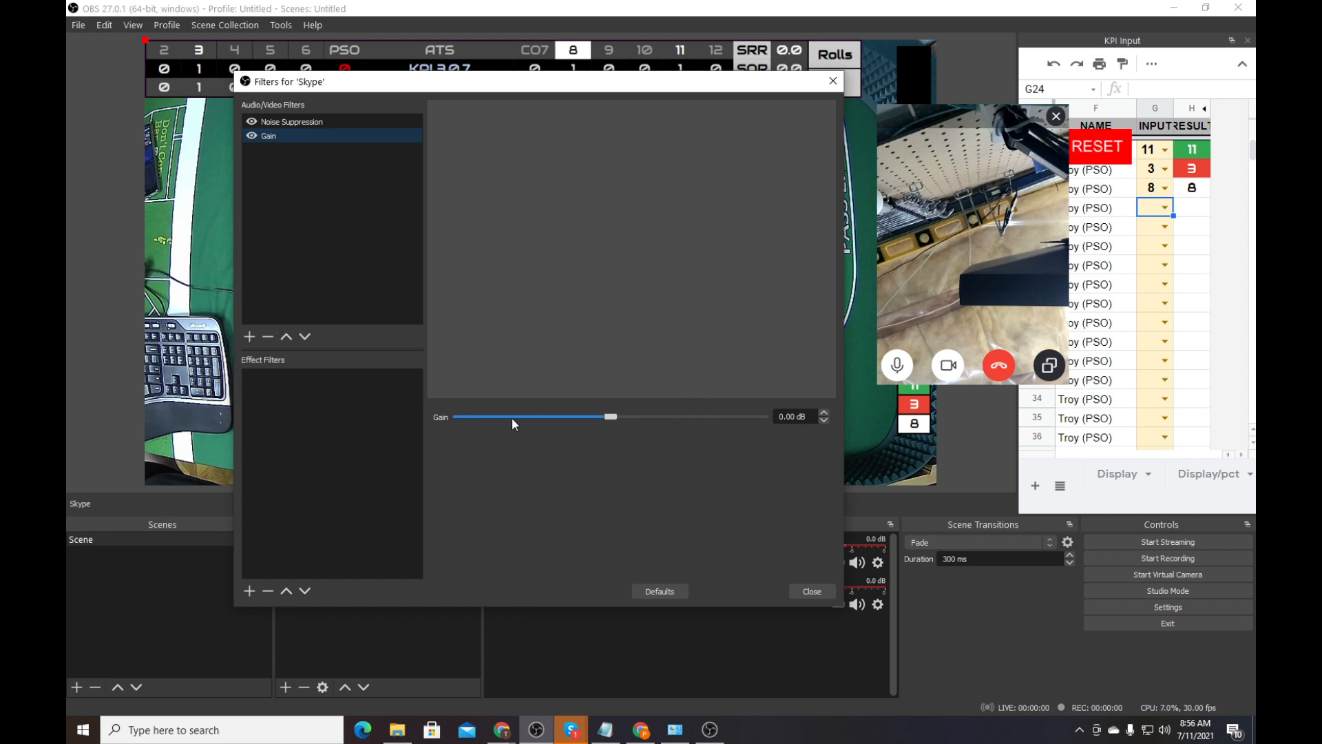
Add a Limiter and a Compressor audio filter below Gain on the Skype source, keeping the default filter names
{"action": "left_click", "coordinate": [251, 337]}
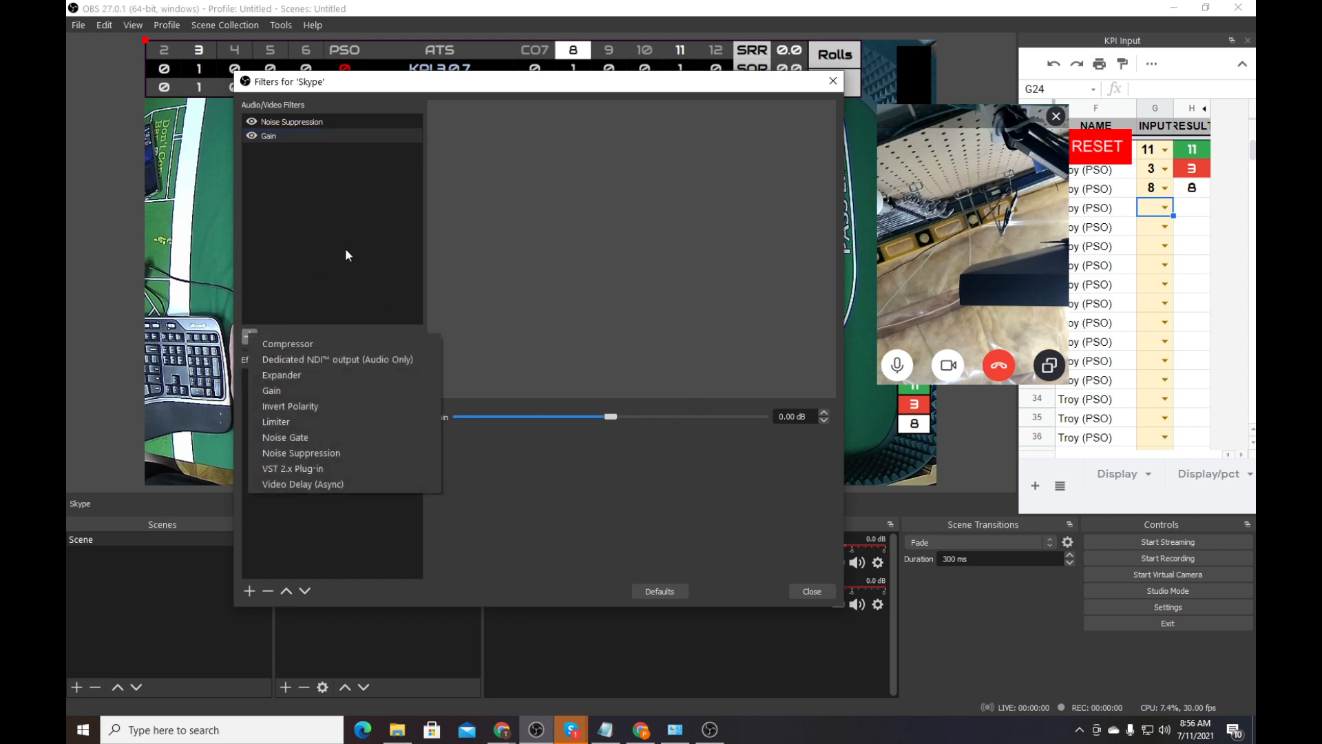
{"action": "left_click", "coordinate": [289, 421]}
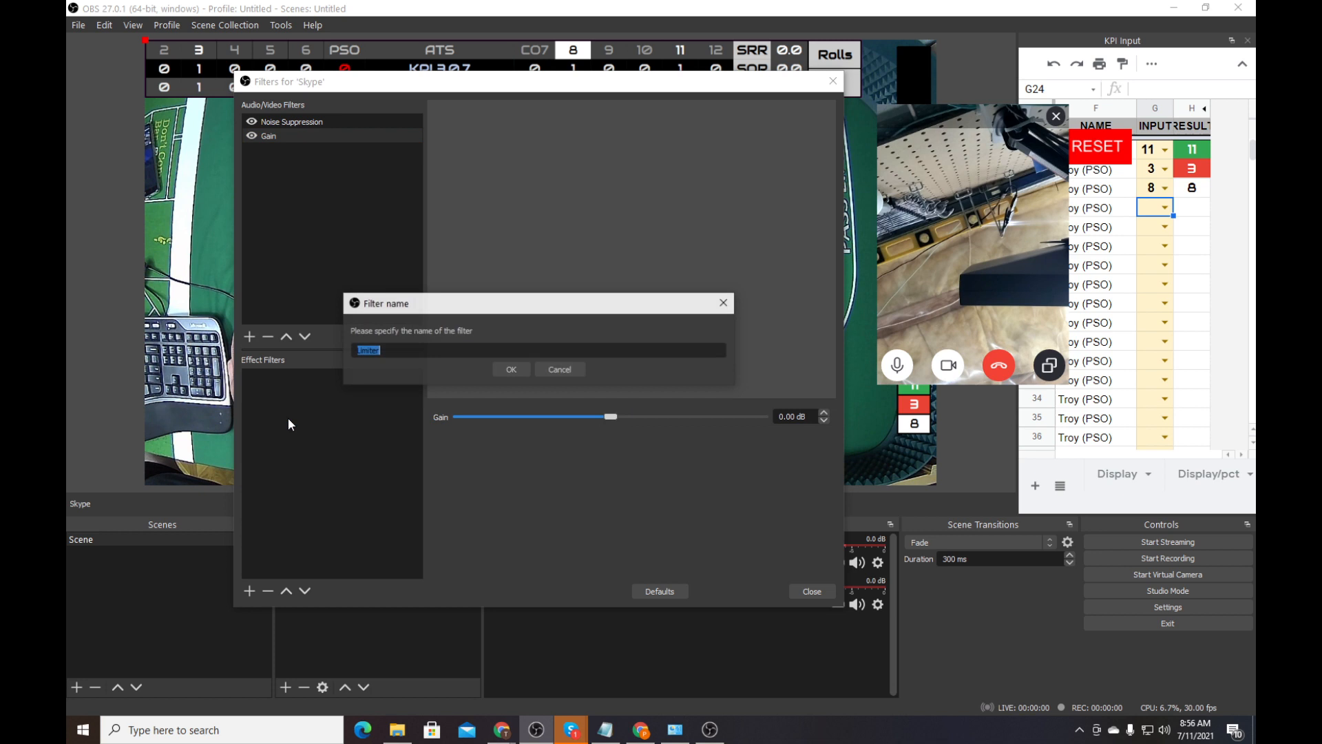
{"action": "left_click", "coordinate": [511, 370]}
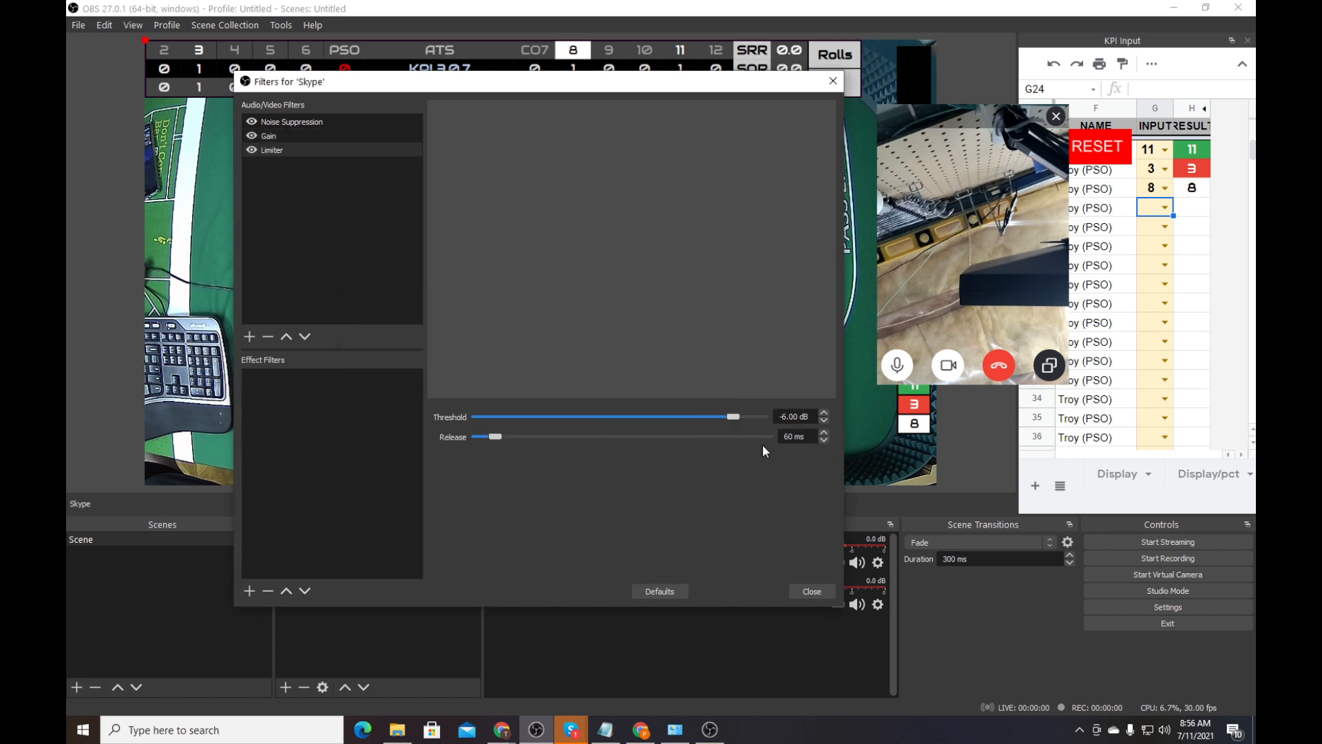
{"action": "left_click", "coordinate": [250, 337]}
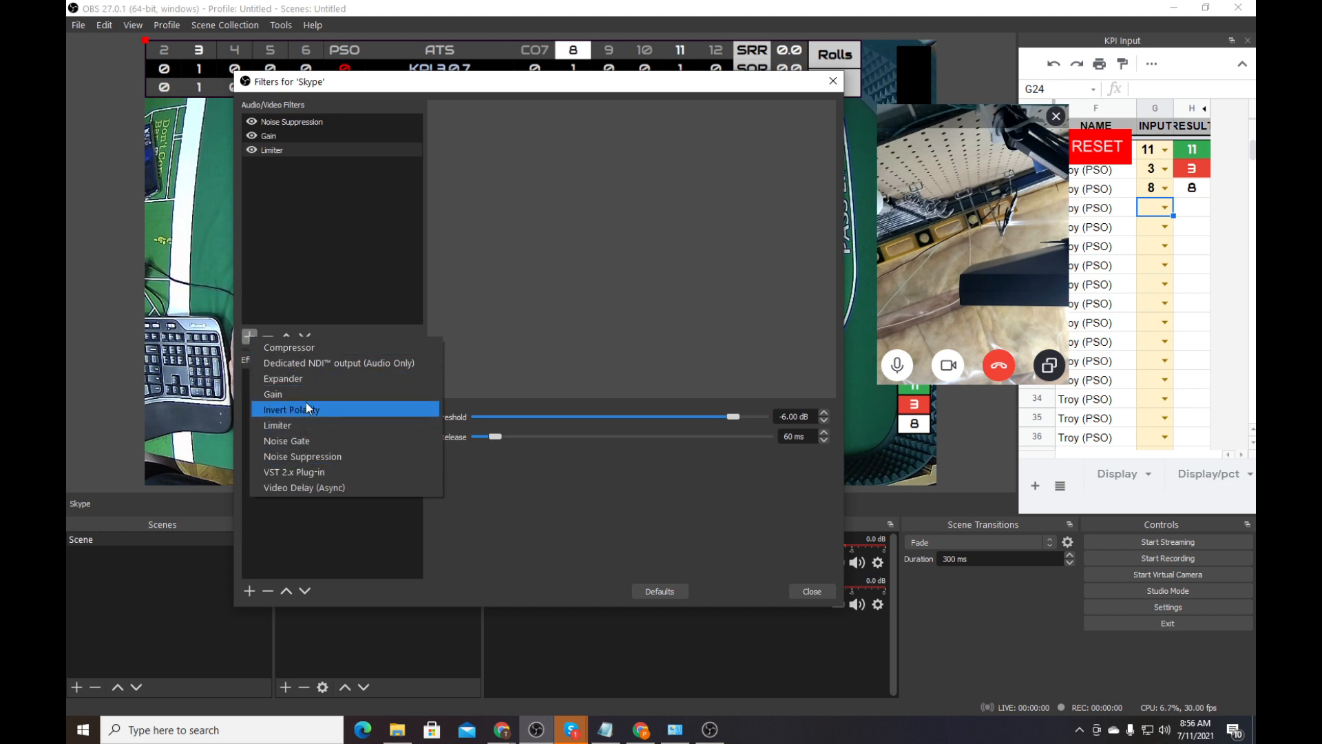
{"action": "left_click", "coordinate": [299, 348]}
{"action": "left_click", "coordinate": [510, 369]}
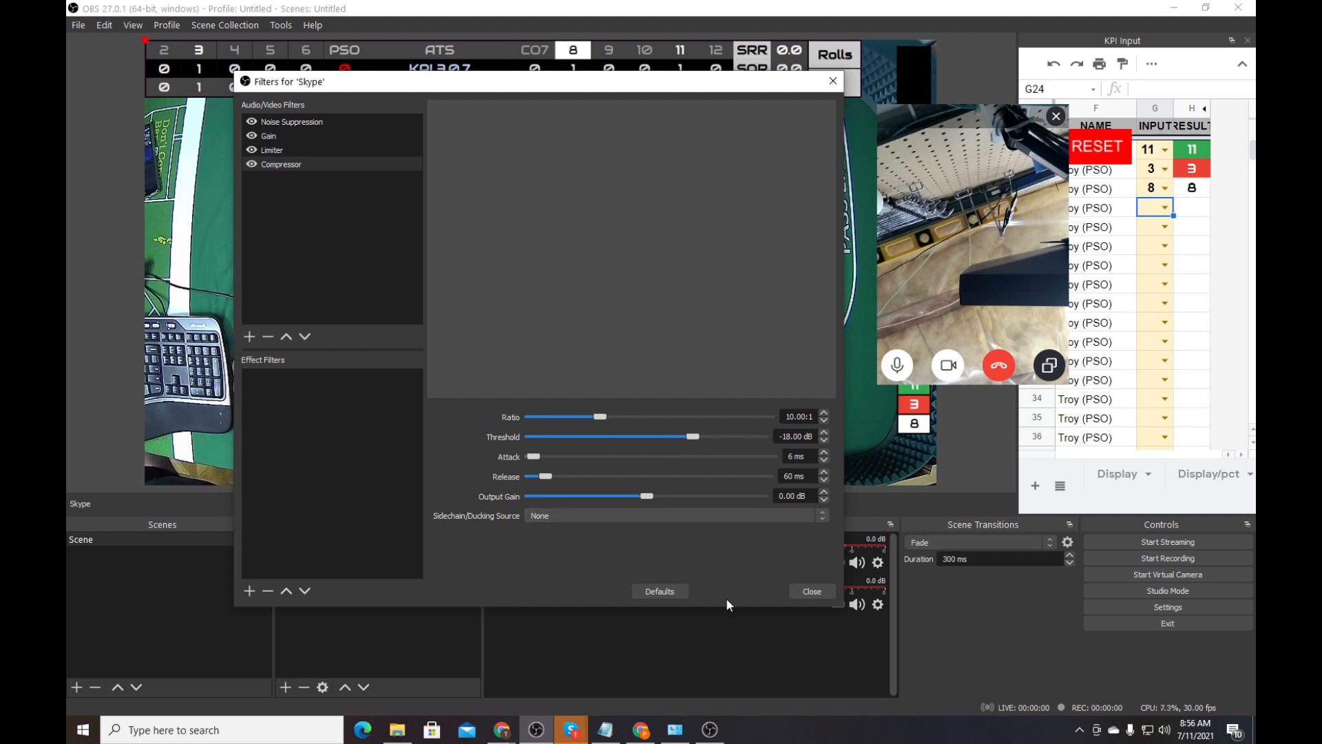
Shorten the filters window to uncover the audio mixer, set the Limiter threshold to -9.00 dB and close the filters
{"action": "left_click_drag", "start_coordinate": [726, 606], "coordinate": [723, 508]}
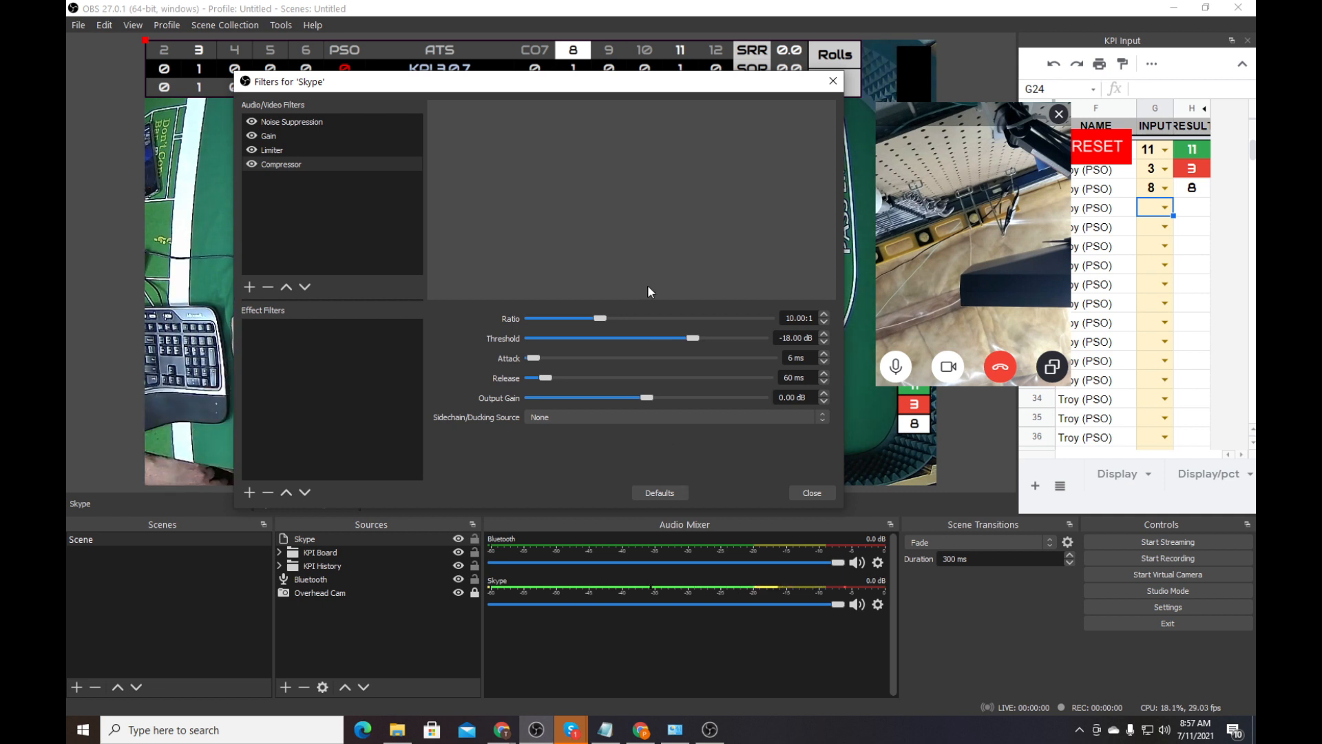
{"action": "left_click", "coordinate": [276, 149]}
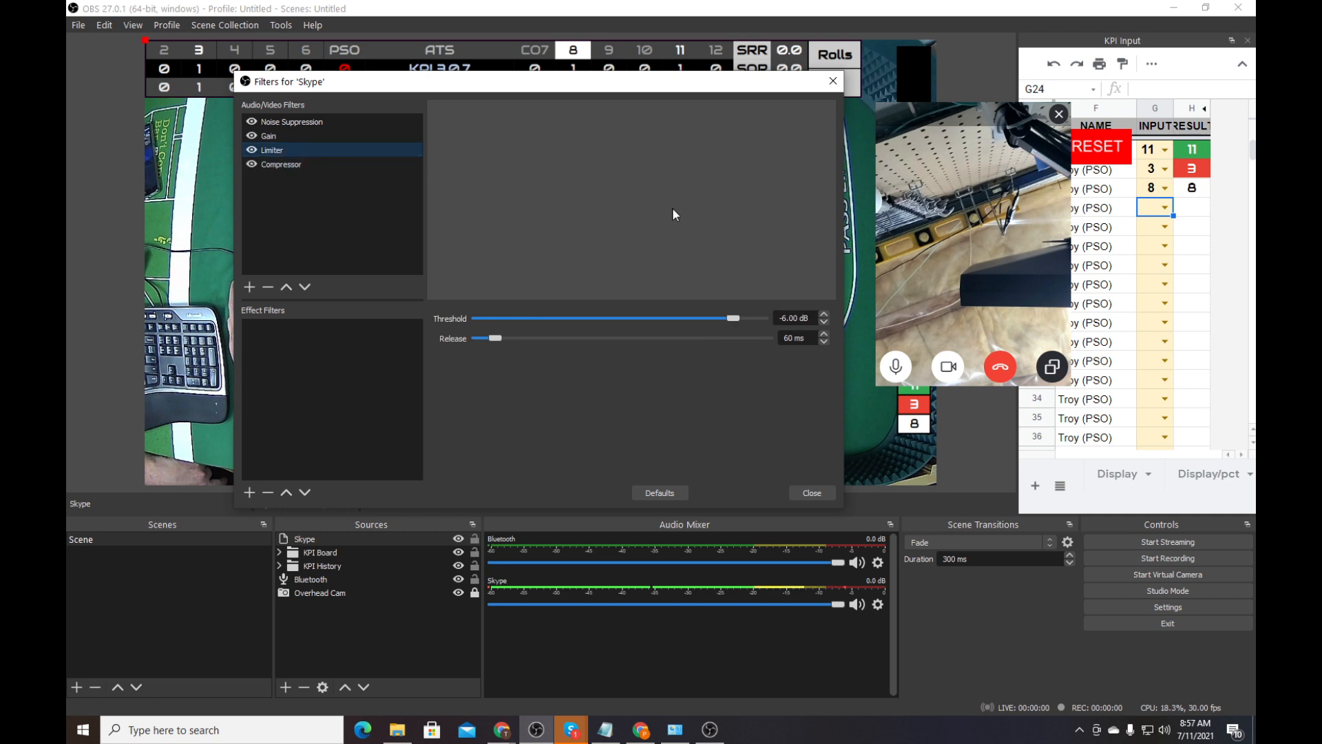
{"action": "left_click", "coordinate": [824, 323]}
{"action": "left_click", "coordinate": [823, 323]}
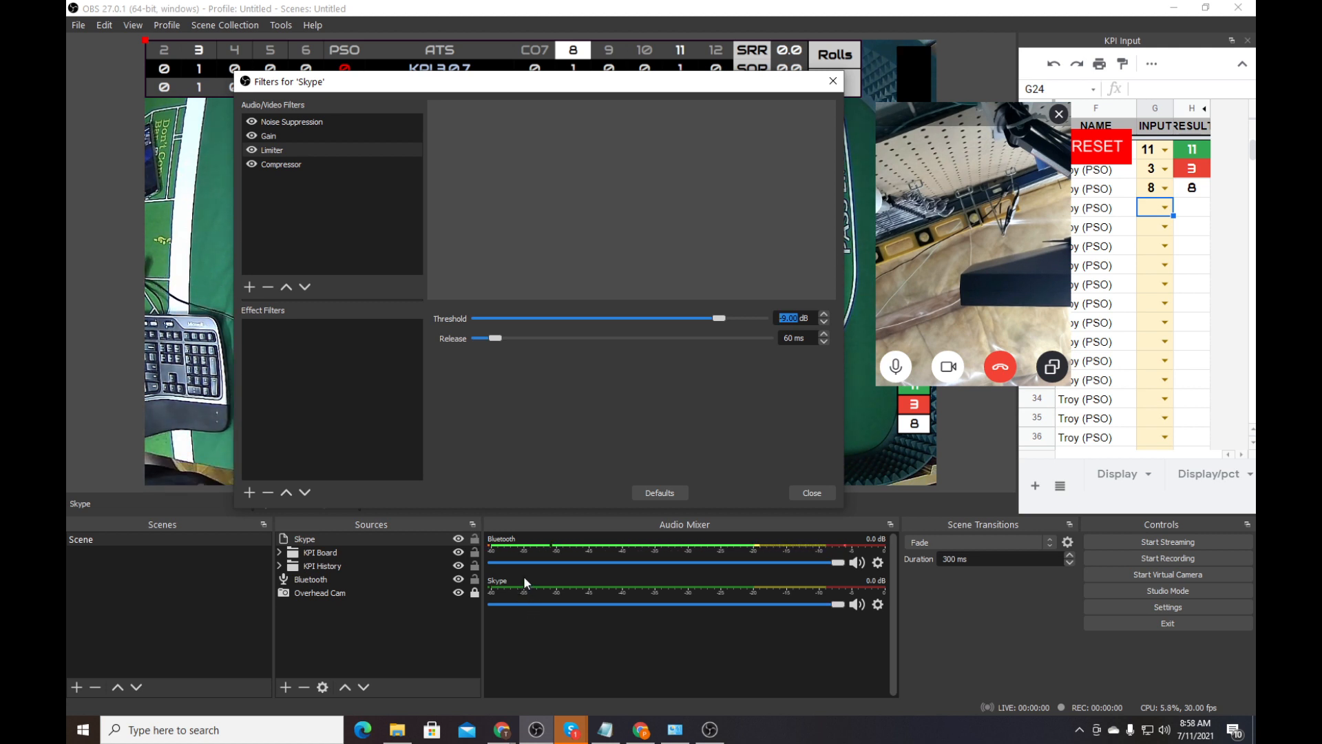
{"action": "left_click", "coordinate": [568, 420]}
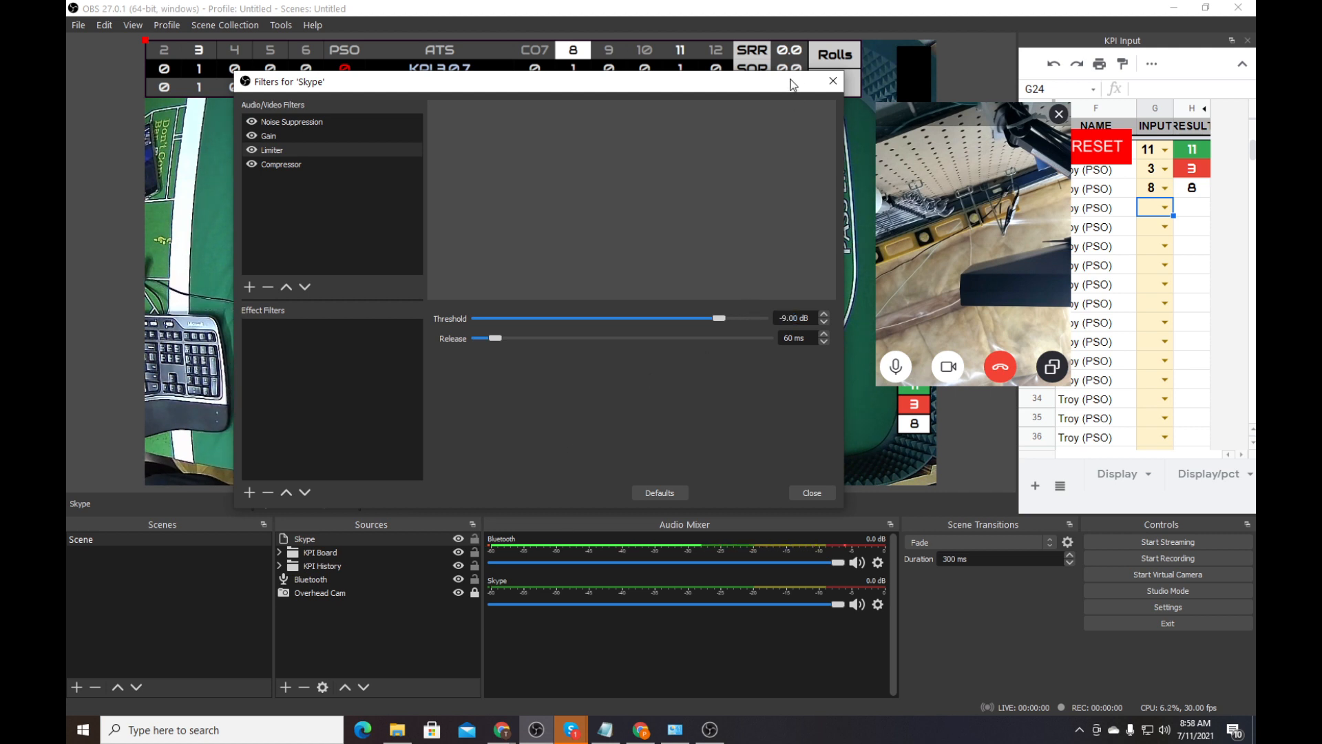
{"action": "left_click_drag", "start_coordinate": [793, 84], "coordinate": [822, 100]}
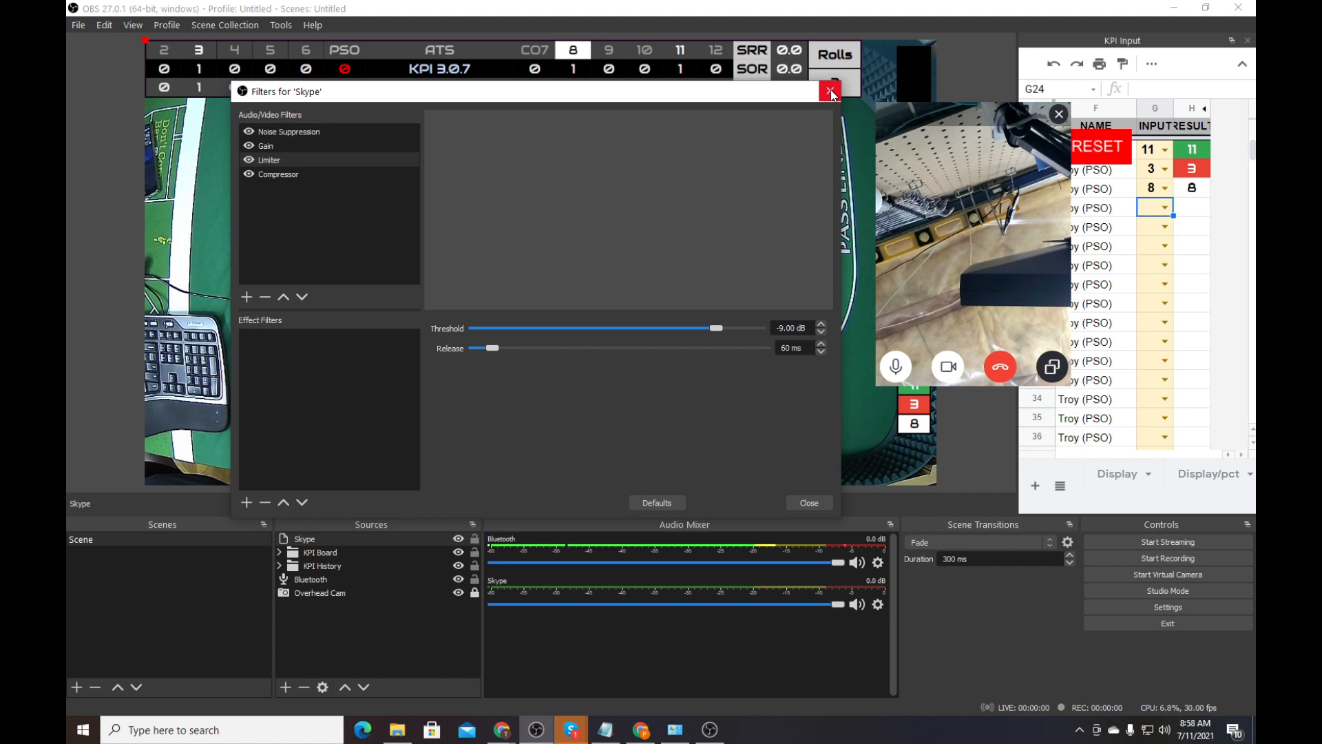
{"action": "left_click", "coordinate": [830, 92]}
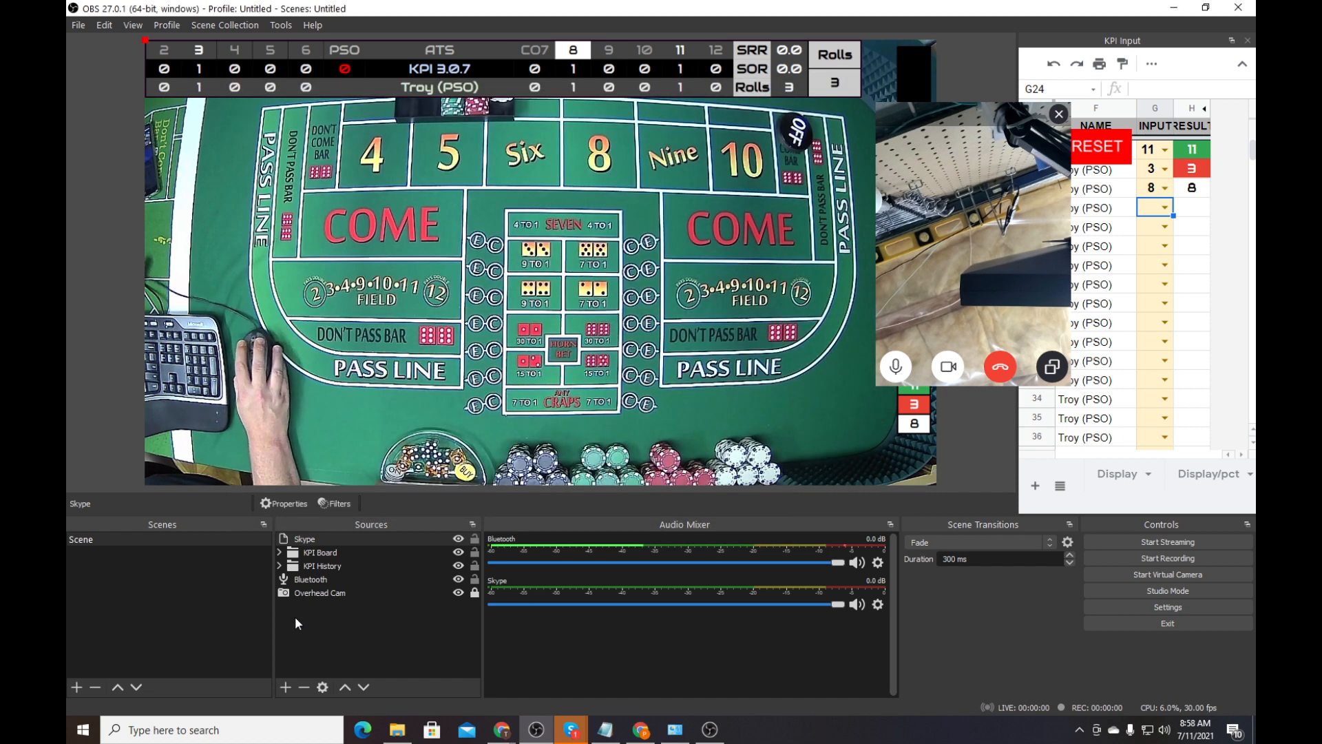
Mute the microphone in the floating Skype call window and close that floating window
{"action": "mouse_move", "coordinate": [571, 729]}
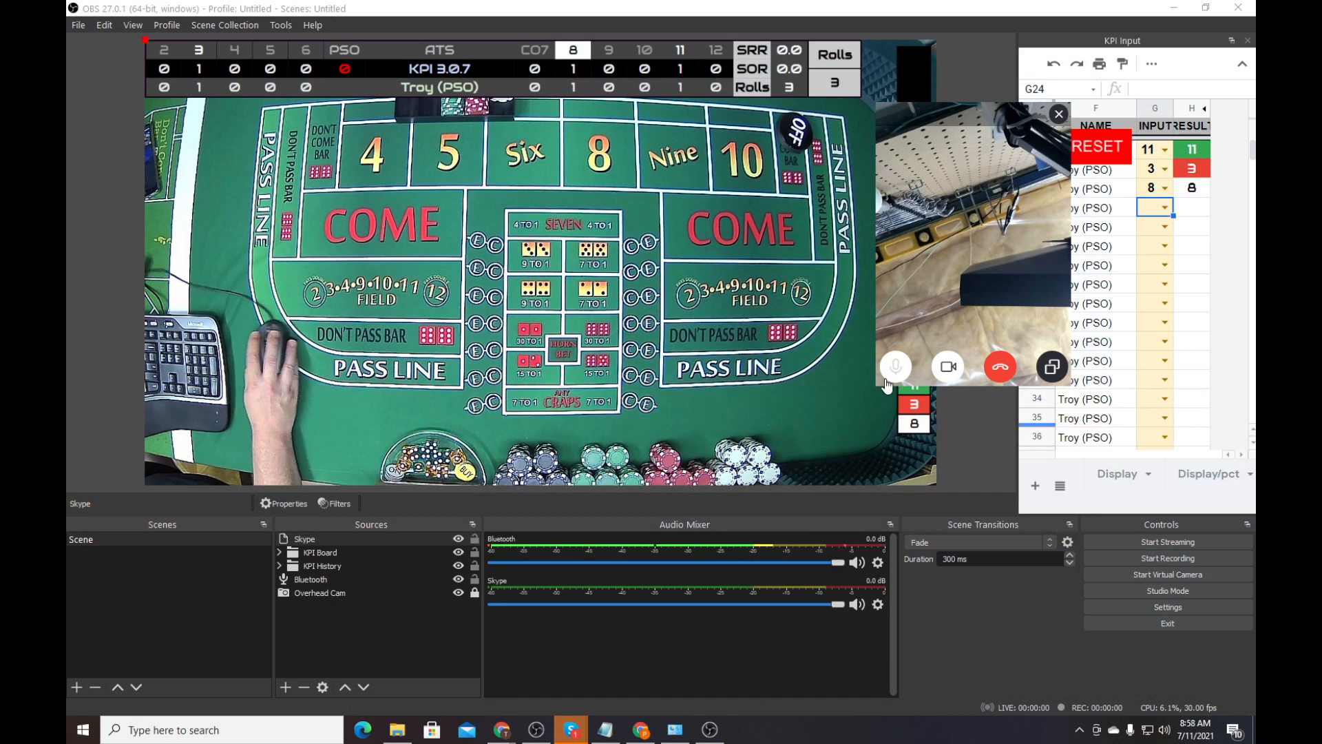
{"action": "left_click", "coordinate": [898, 368]}
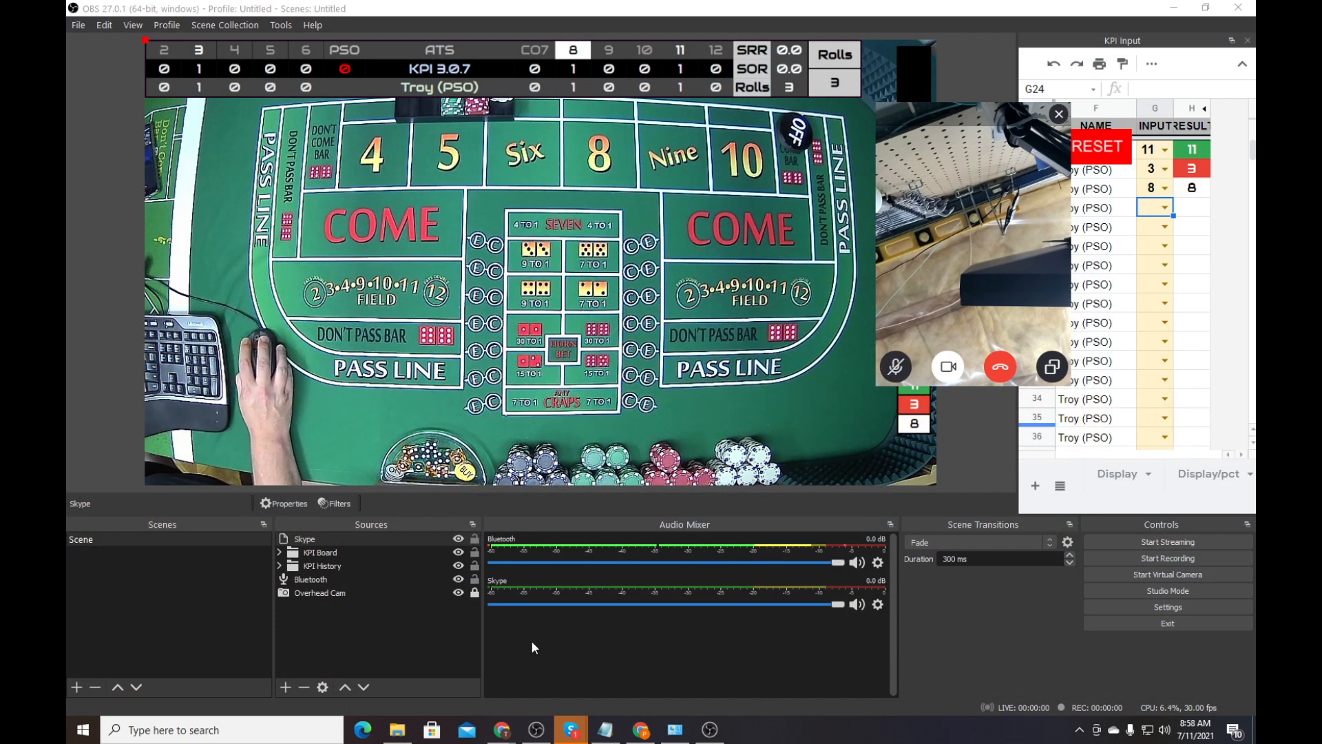
{"action": "left_click", "coordinate": [932, 635]}
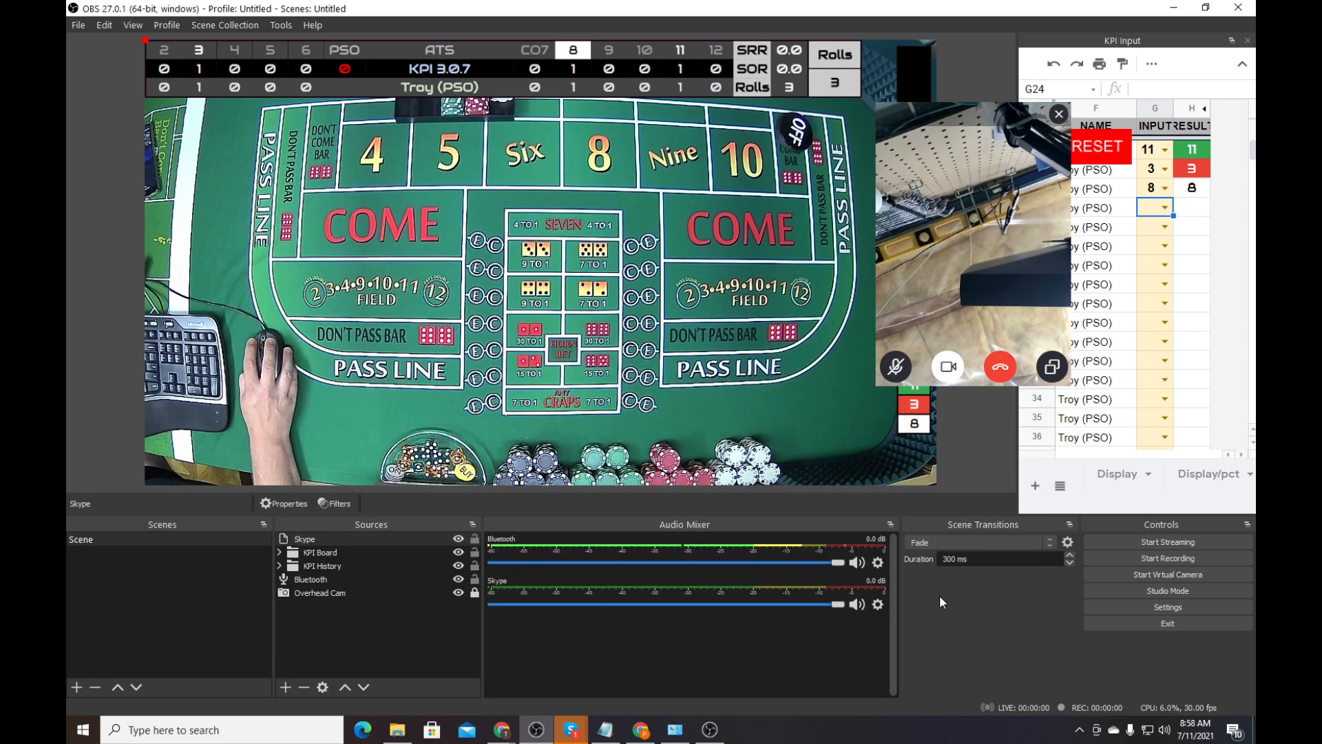
{"action": "left_click", "coordinate": [1059, 113]}
{"action": "left_click", "coordinate": [962, 643]}
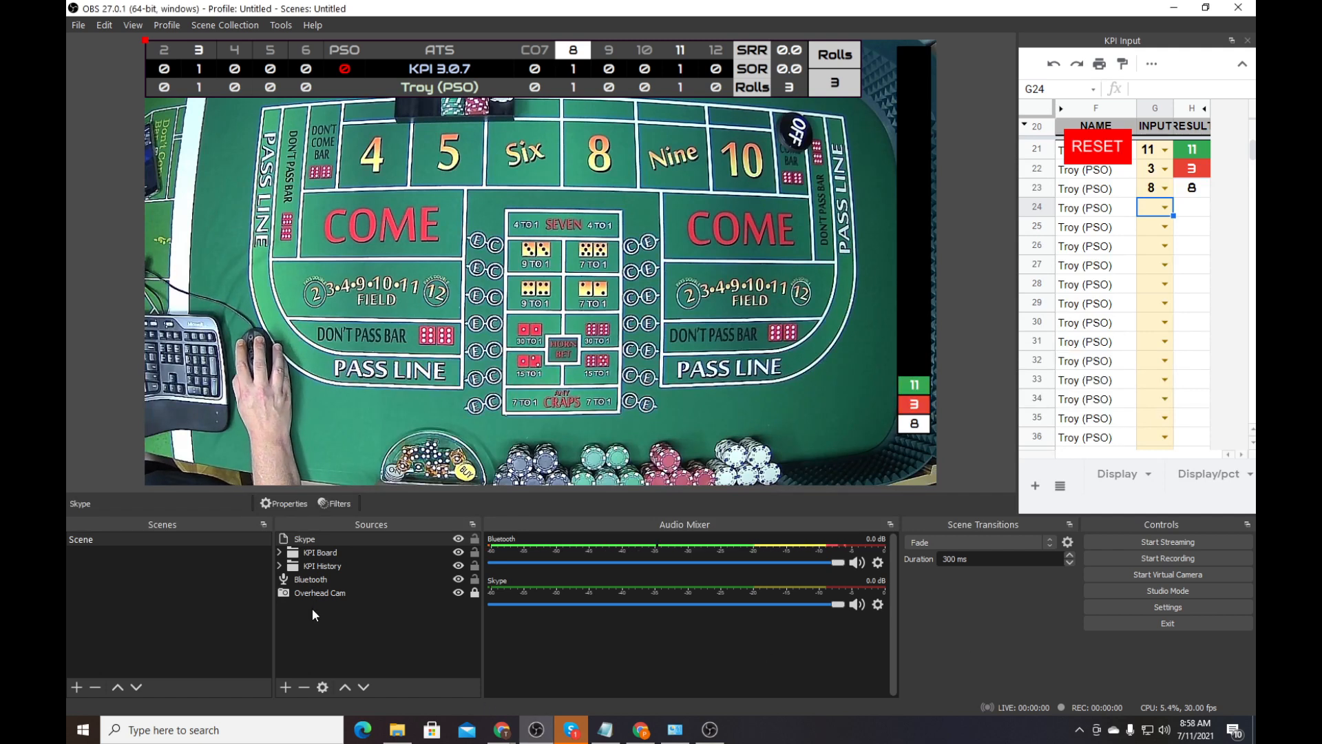
Create a new NDI source in the scene, named "NDI - " followed by the caller's first name
{"action": "left_click", "coordinate": [284, 686]}
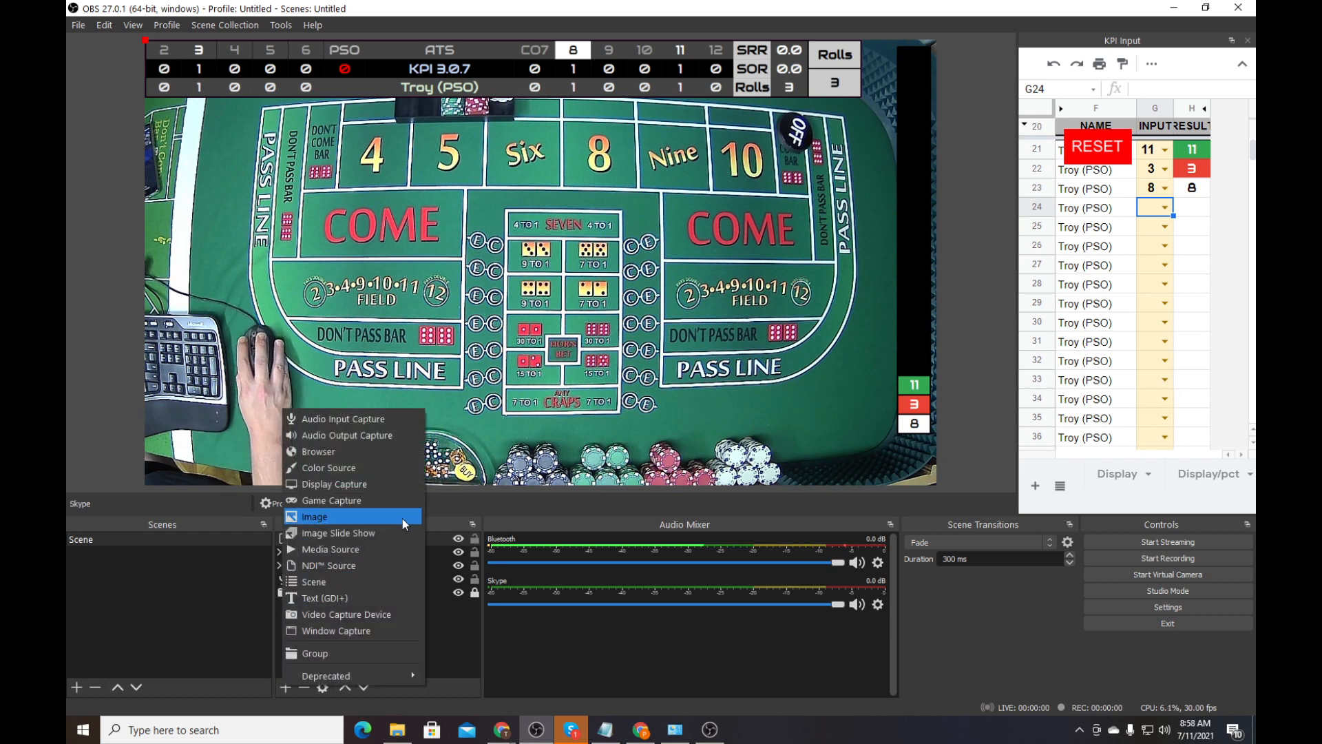
{"action": "left_click", "coordinate": [335, 567]}
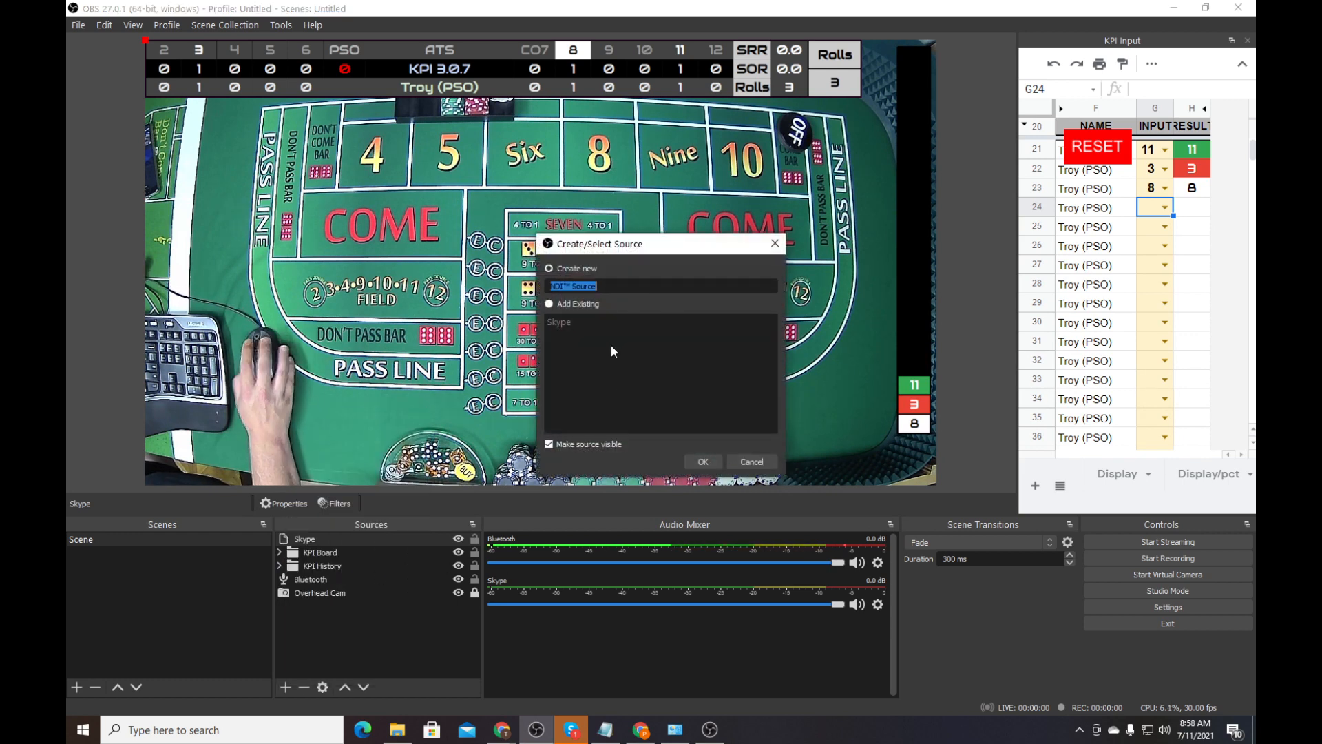
{"action": "type", "text": "NDI "}
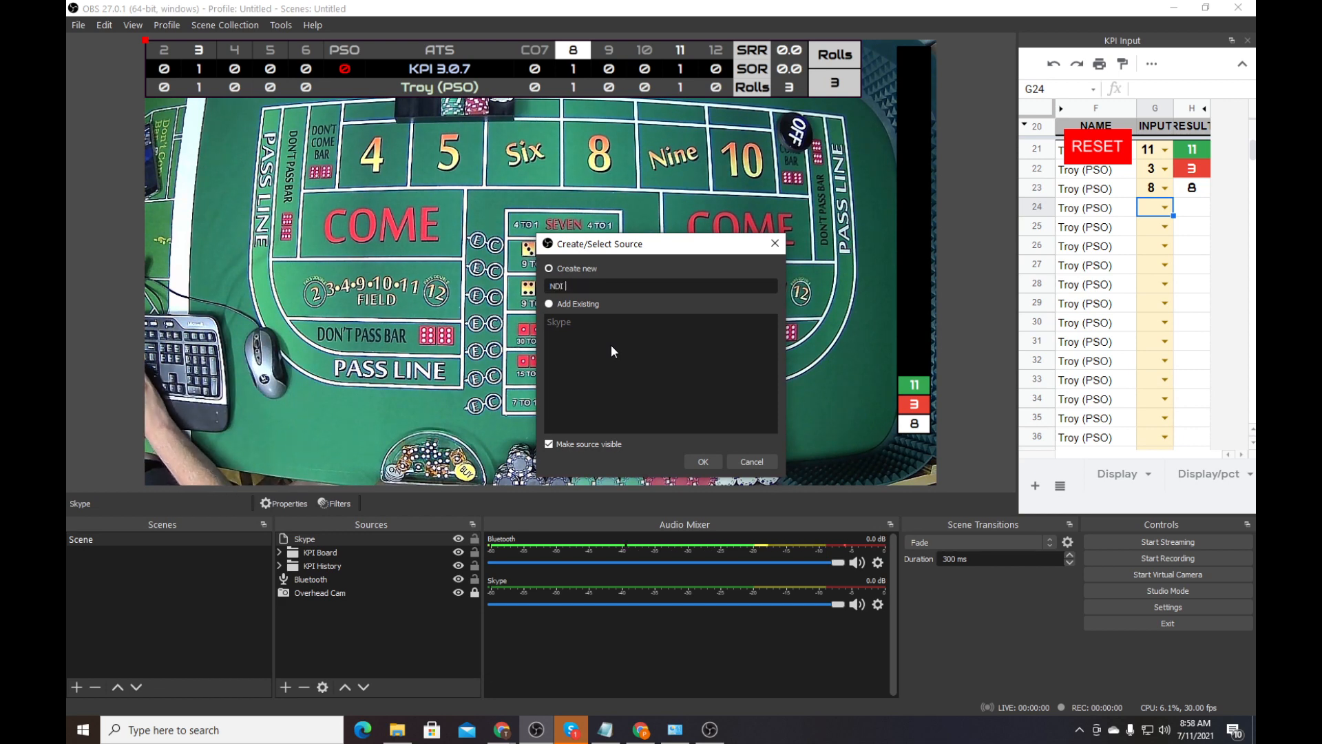
{"action": "type", "text": "- Troy"}
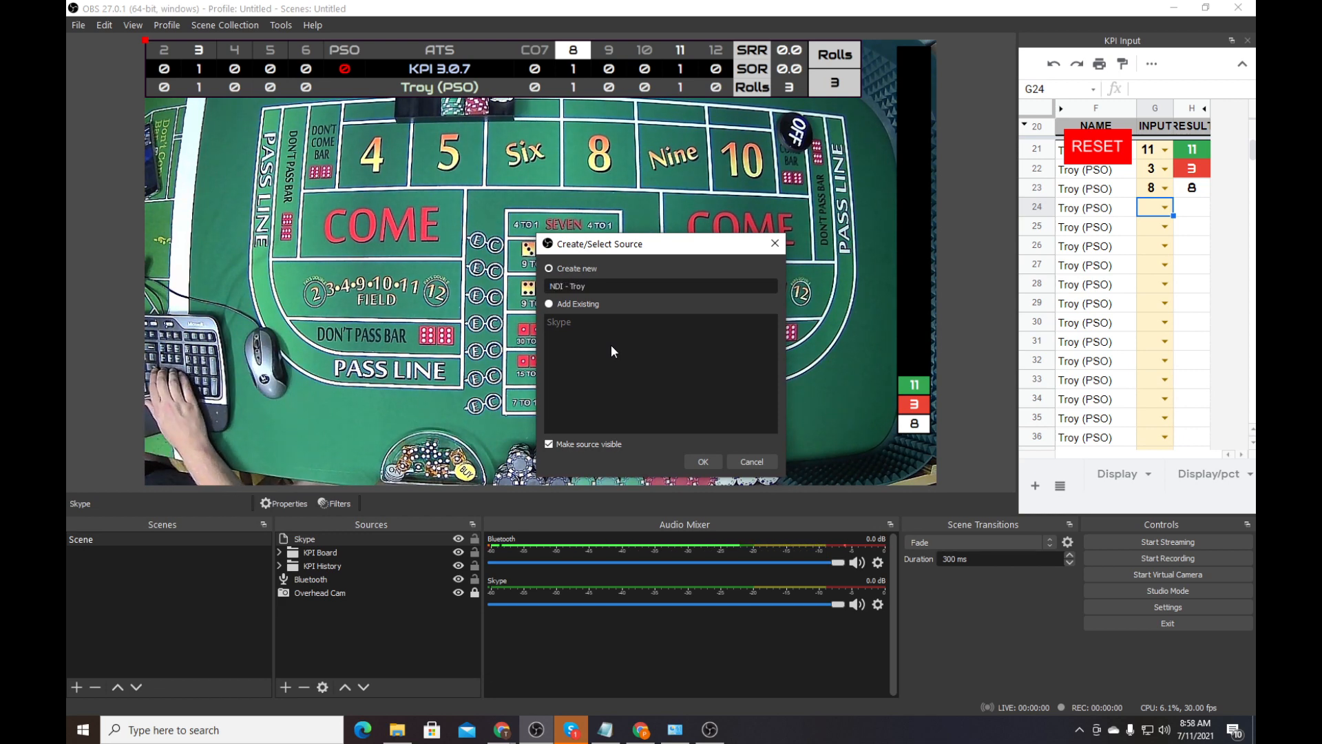
{"action": "key", "text": "Return"}
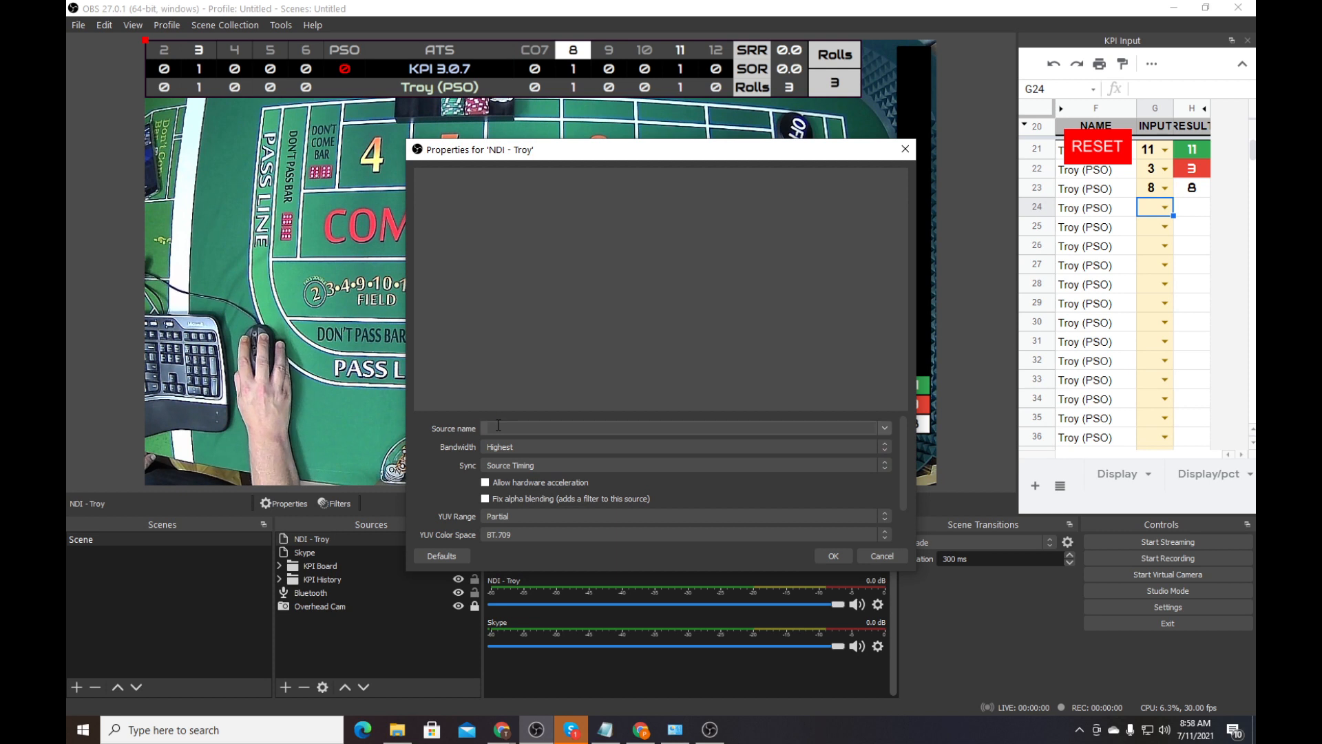
Set the new NDI source to receive the caller's individual CRAPS Skype feed, keeping Highest bandwidth, and confirm its properties
{"action": "left_click", "coordinate": [884, 429]}
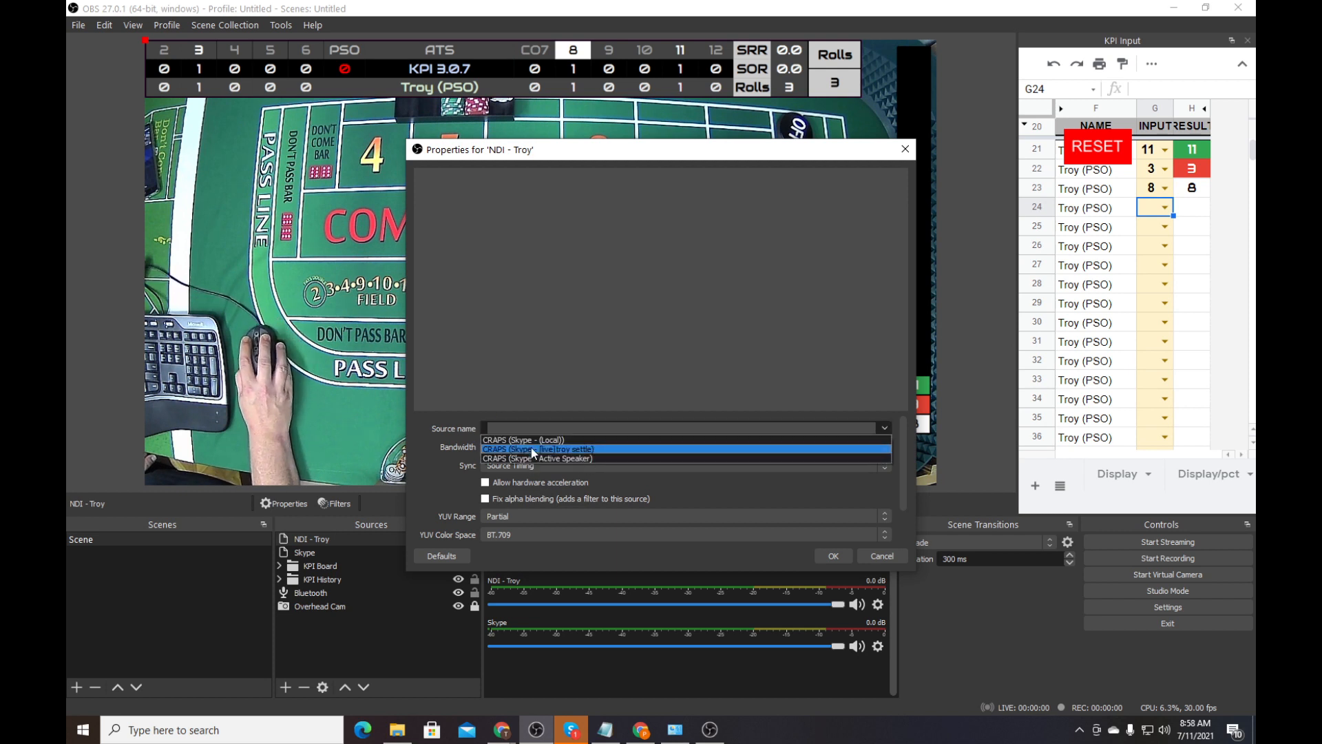
{"action": "left_click", "coordinate": [528, 449]}
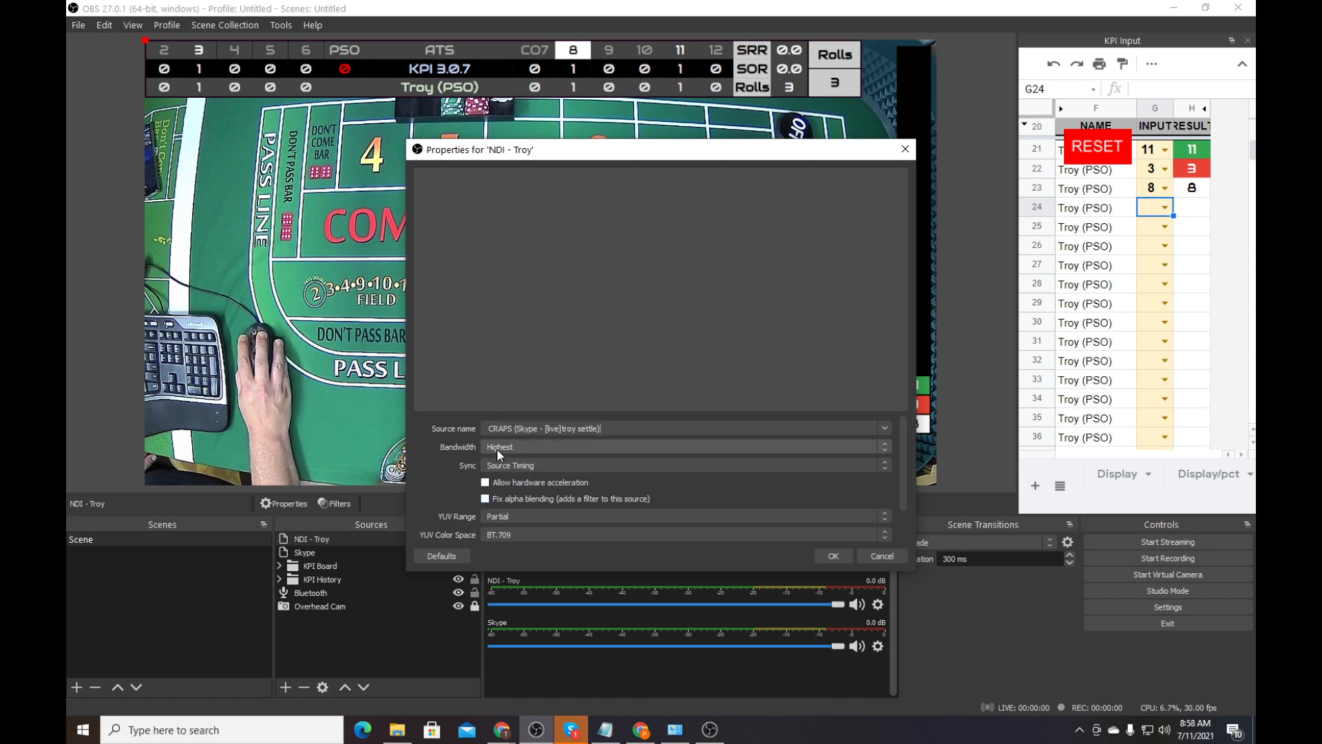
{"action": "left_click", "coordinate": [833, 556]}
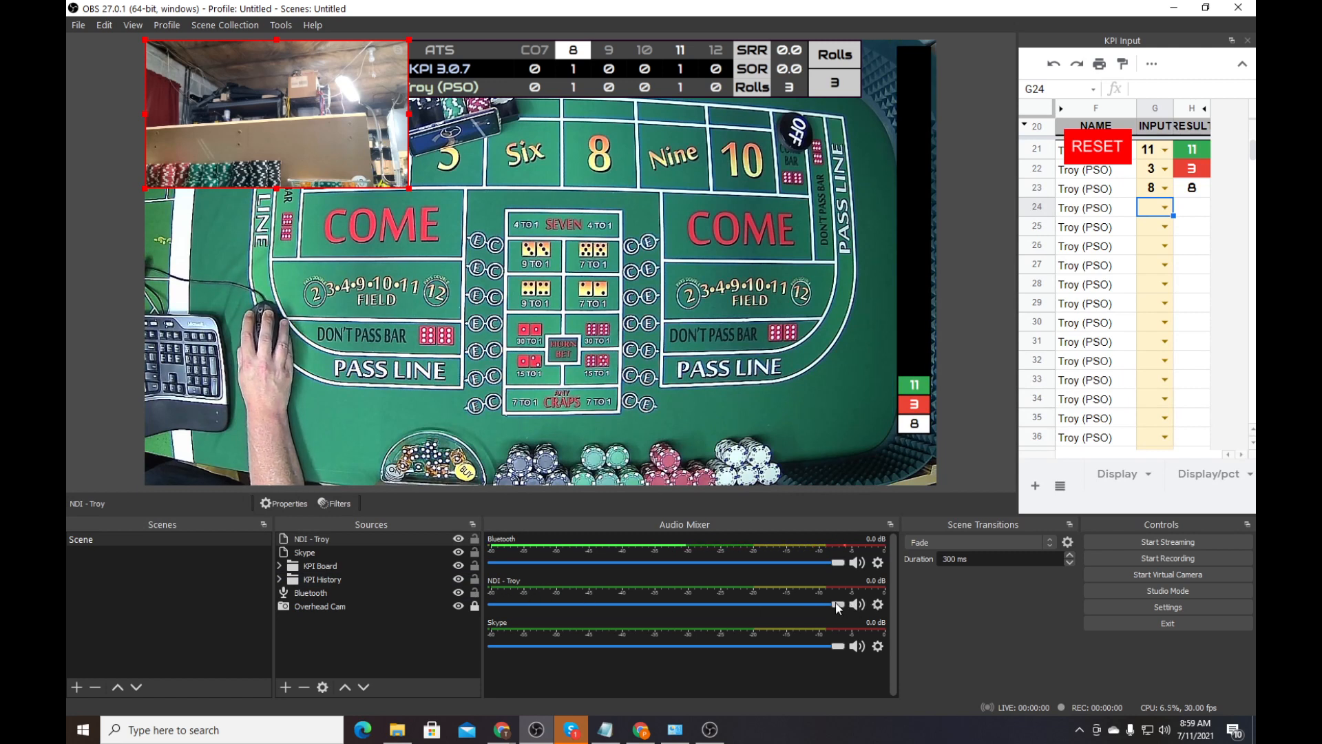
Lower the caller's NDI source volume to -inf dB and mute it in the audio mixer
{"action": "left_click_drag", "start_coordinate": [838, 604], "coordinate": [489, 611]}
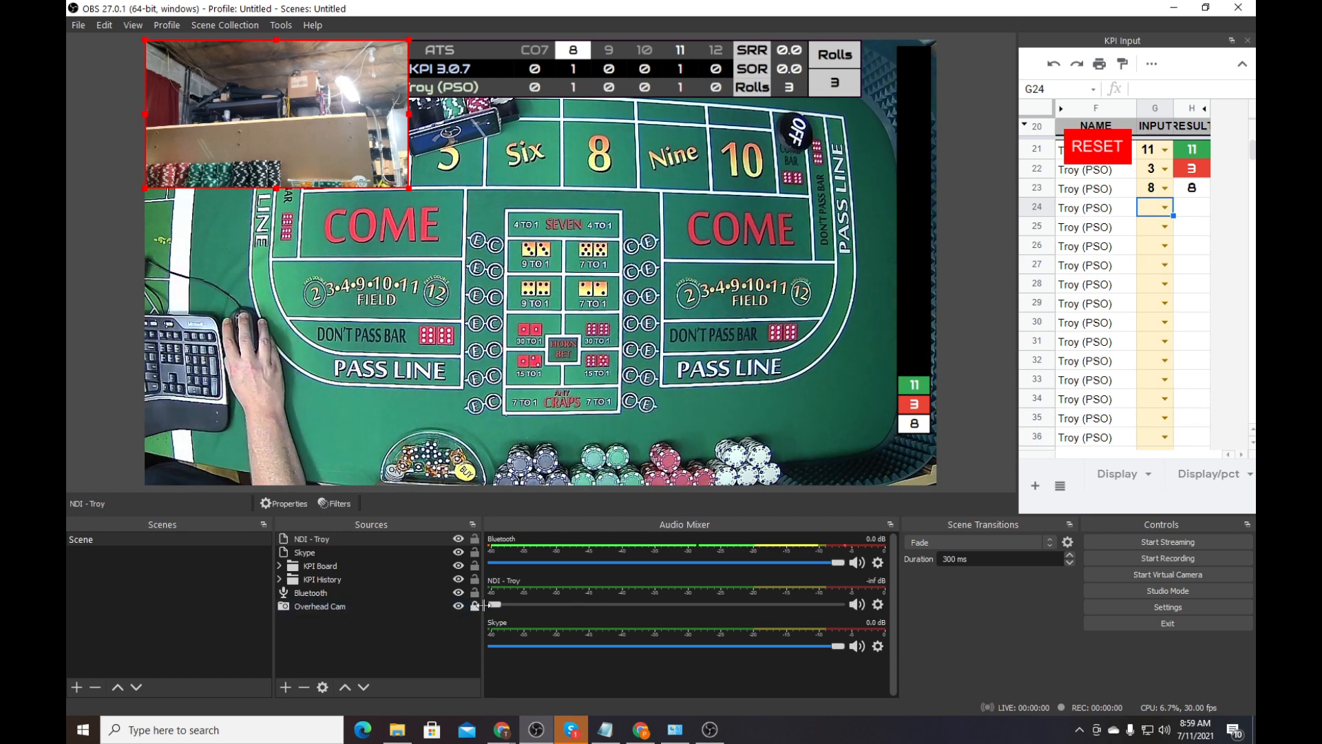
{"action": "left_click", "coordinate": [857, 604]}
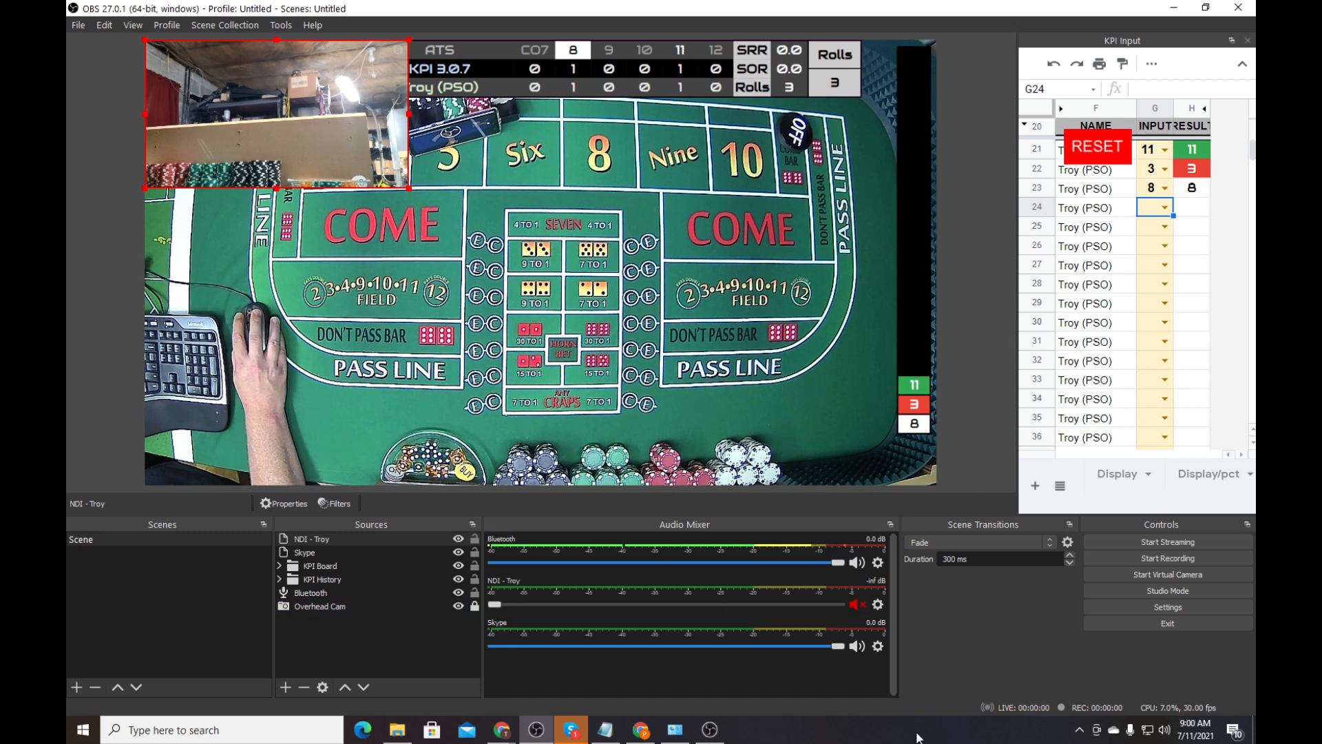
Lock the volume of the caller's NDI source and hide the source from the audio mixer
{"action": "left_click", "coordinate": [878, 605]}
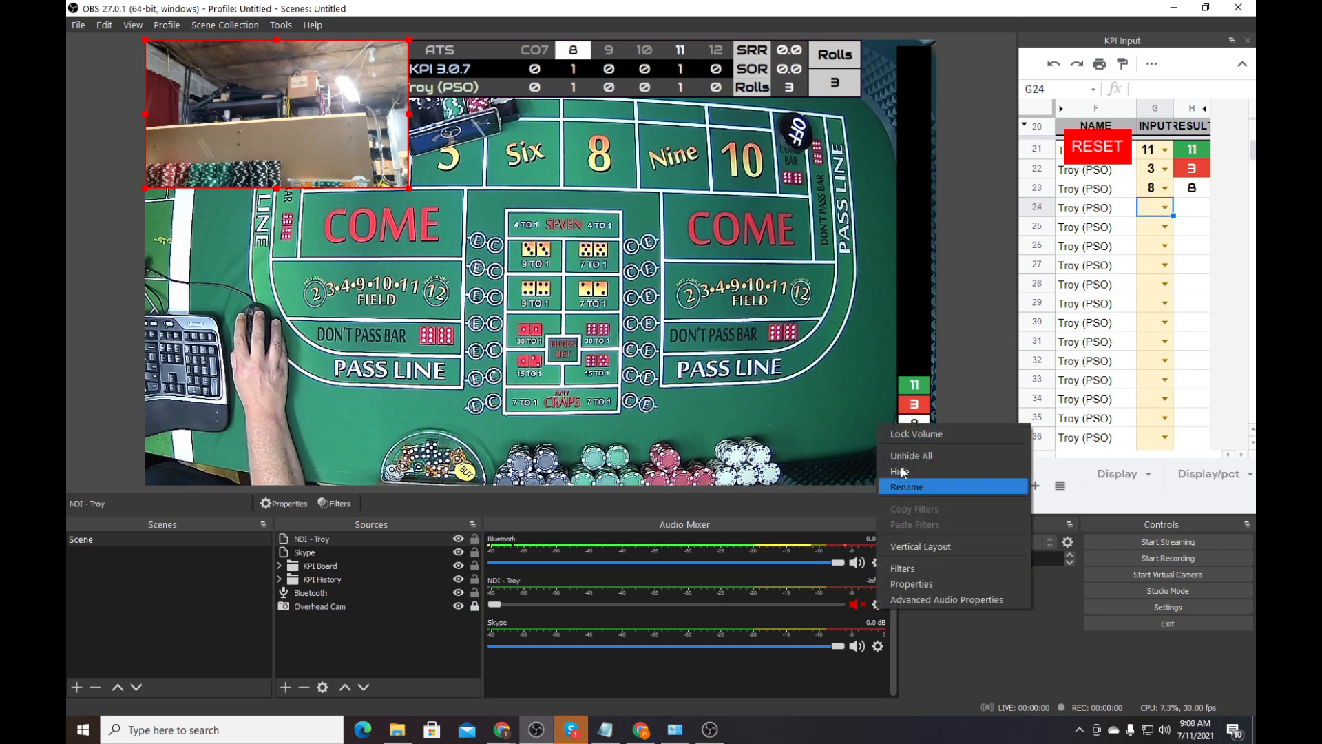
{"action": "left_click", "coordinate": [911, 434]}
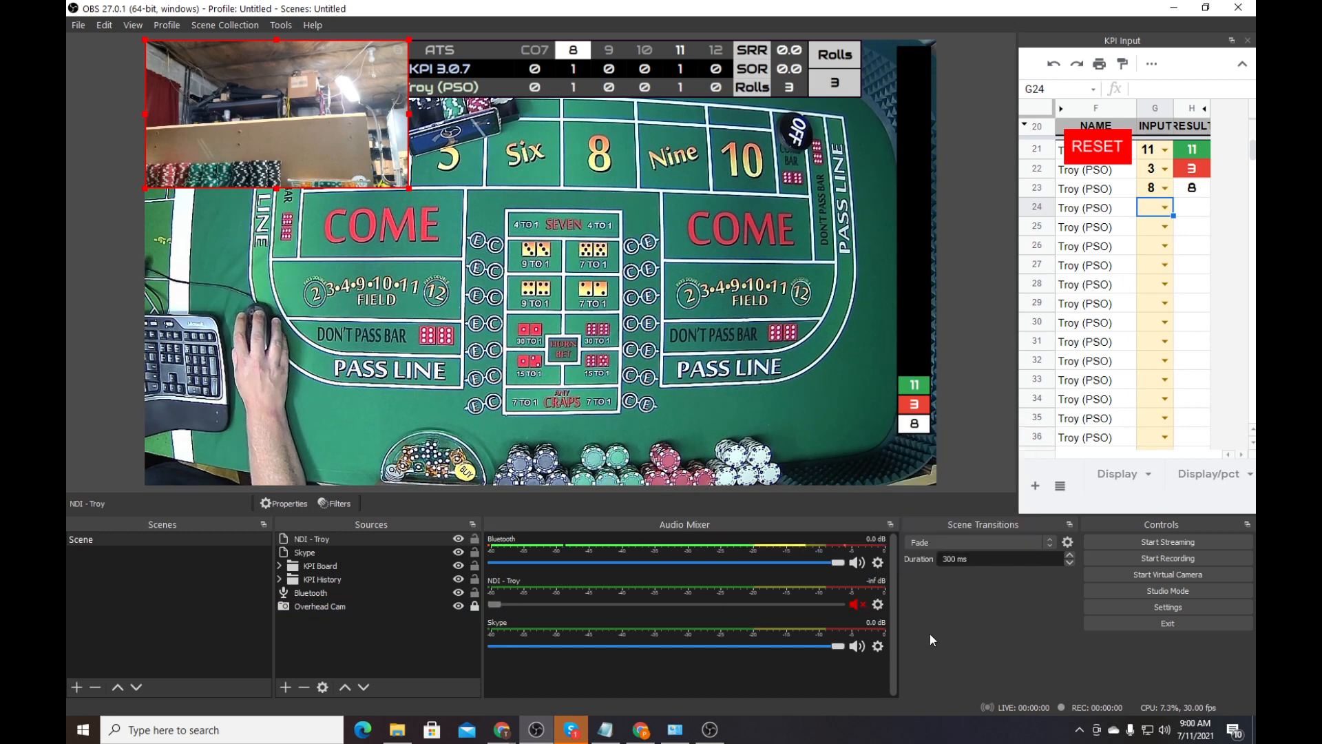
{"action": "left_click", "coordinate": [878, 606]}
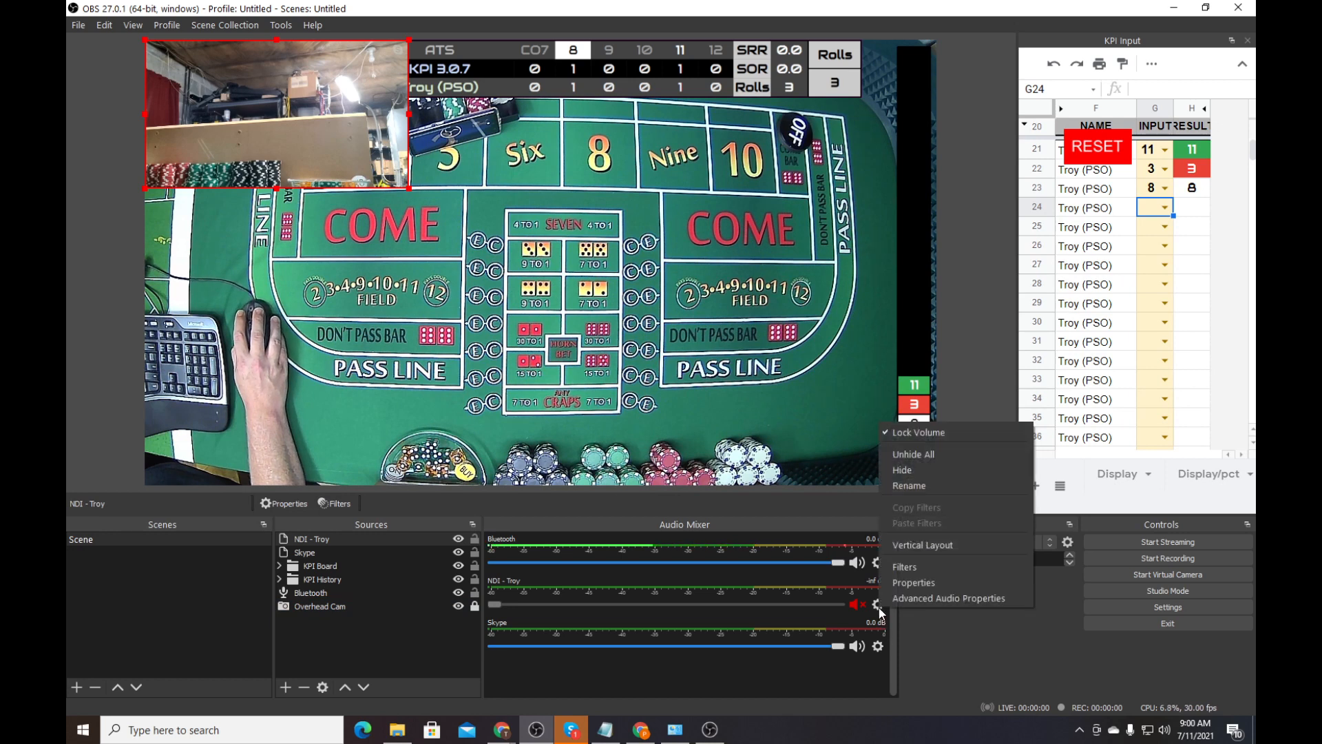
{"action": "left_click", "coordinate": [908, 472]}
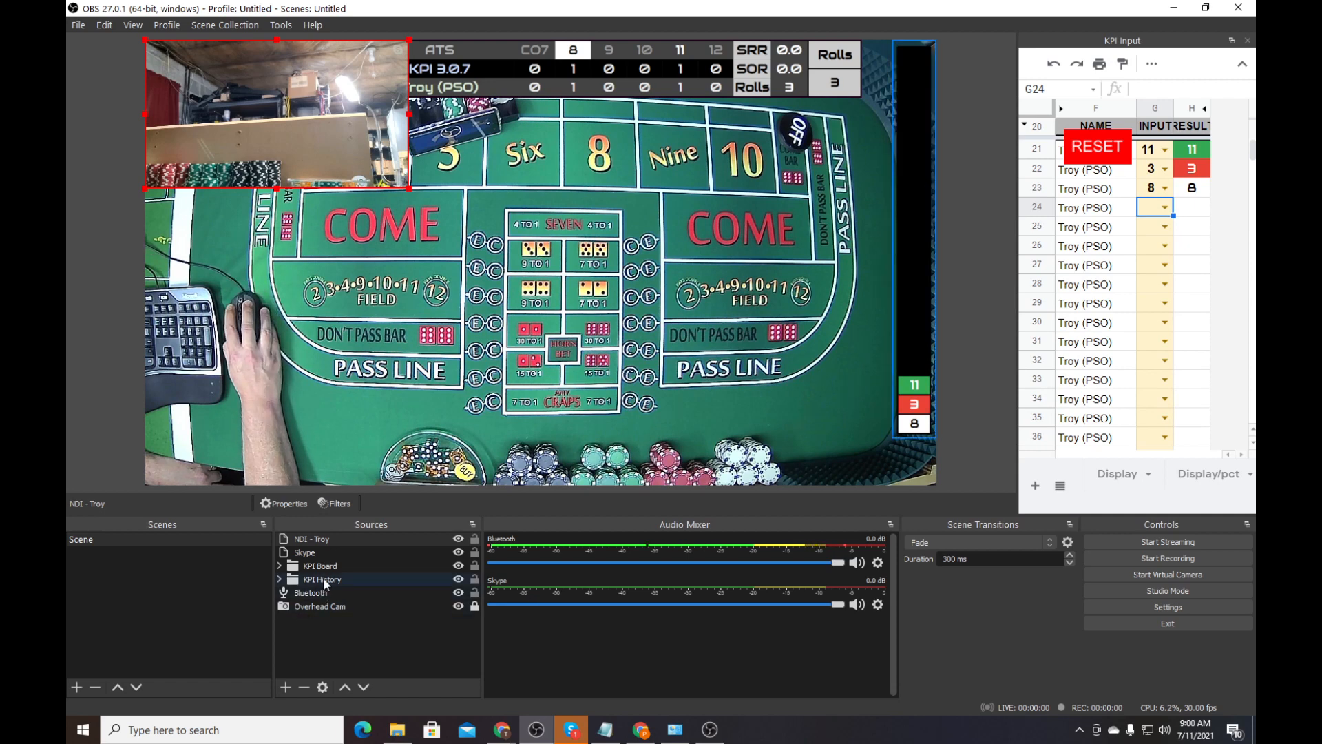
Move the caller's video feed over the lower part of the craps table and return it to the canvas's upper-left corner
{"action": "left_click", "coordinate": [313, 552]}
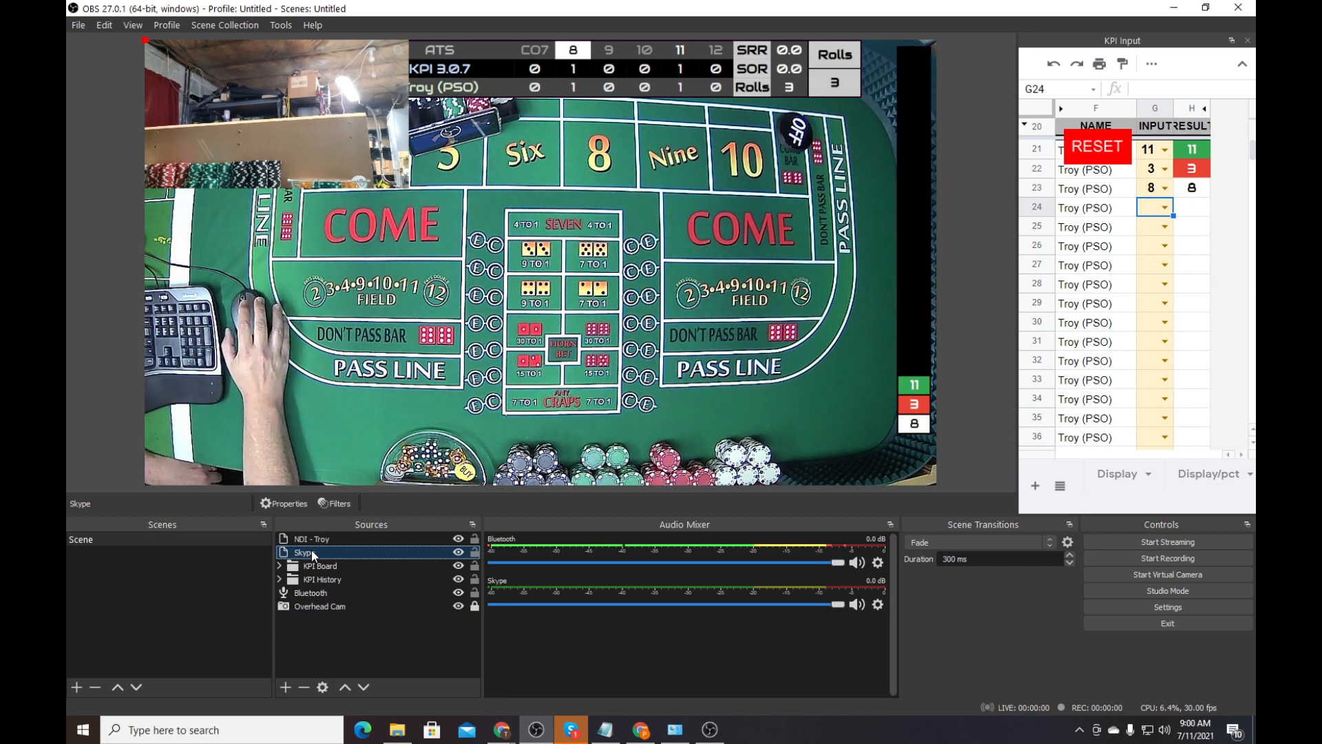
{"action": "left_click", "coordinate": [312, 540]}
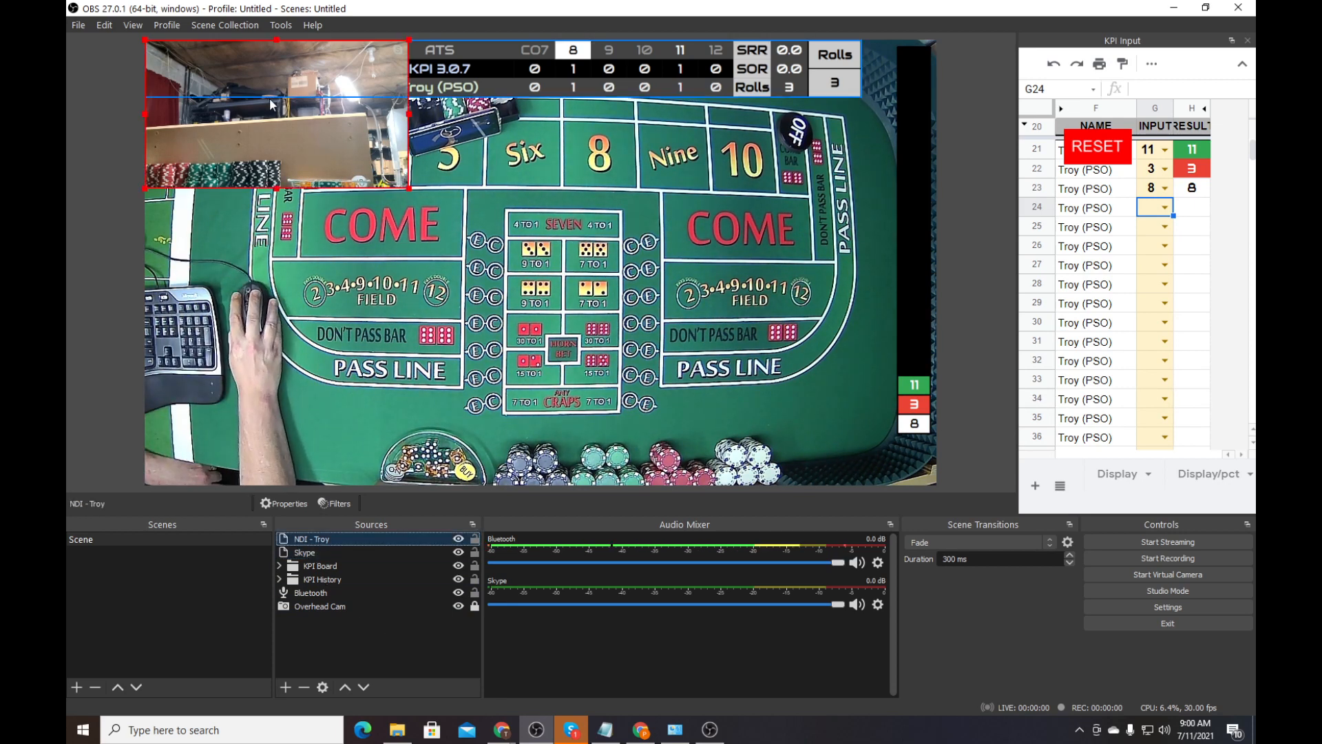
{"action": "left_click_drag", "start_coordinate": [270, 105], "coordinate": [705, 393]}
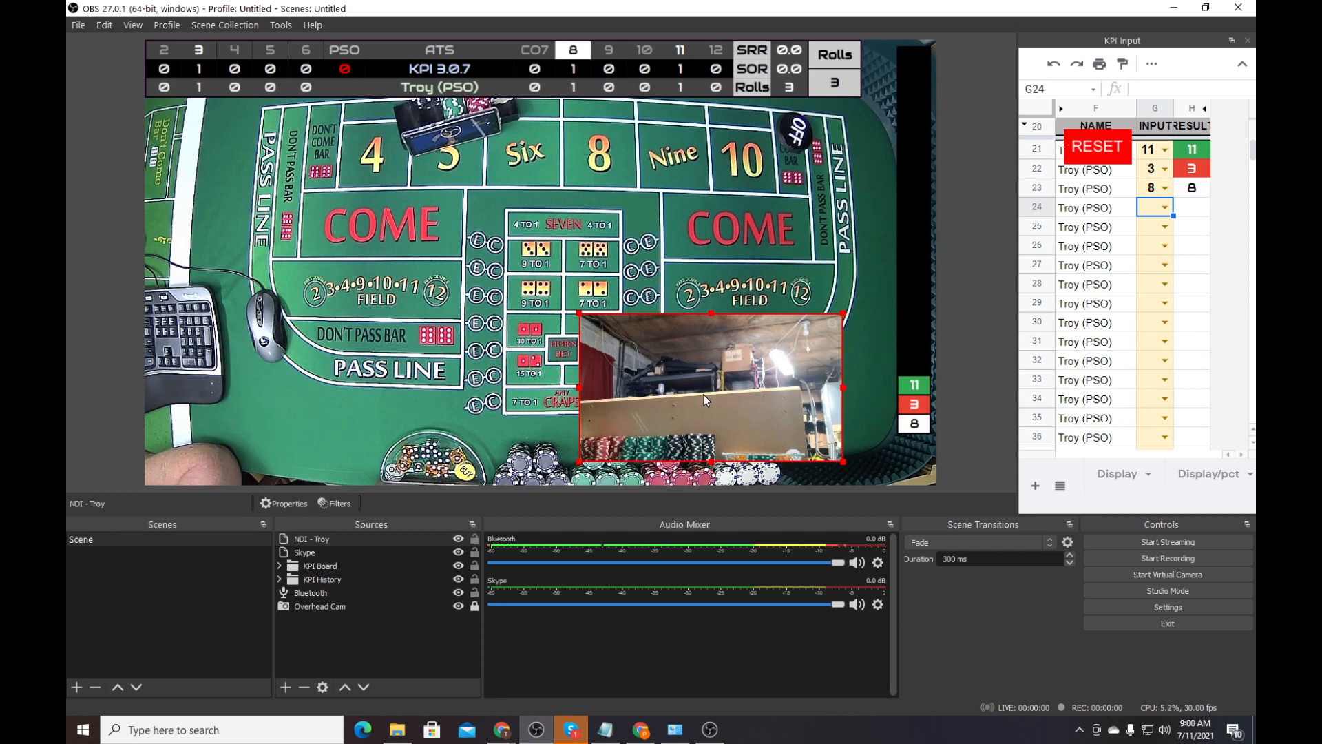
{"action": "left_click_drag", "start_coordinate": [713, 350], "coordinate": [237, 87]}
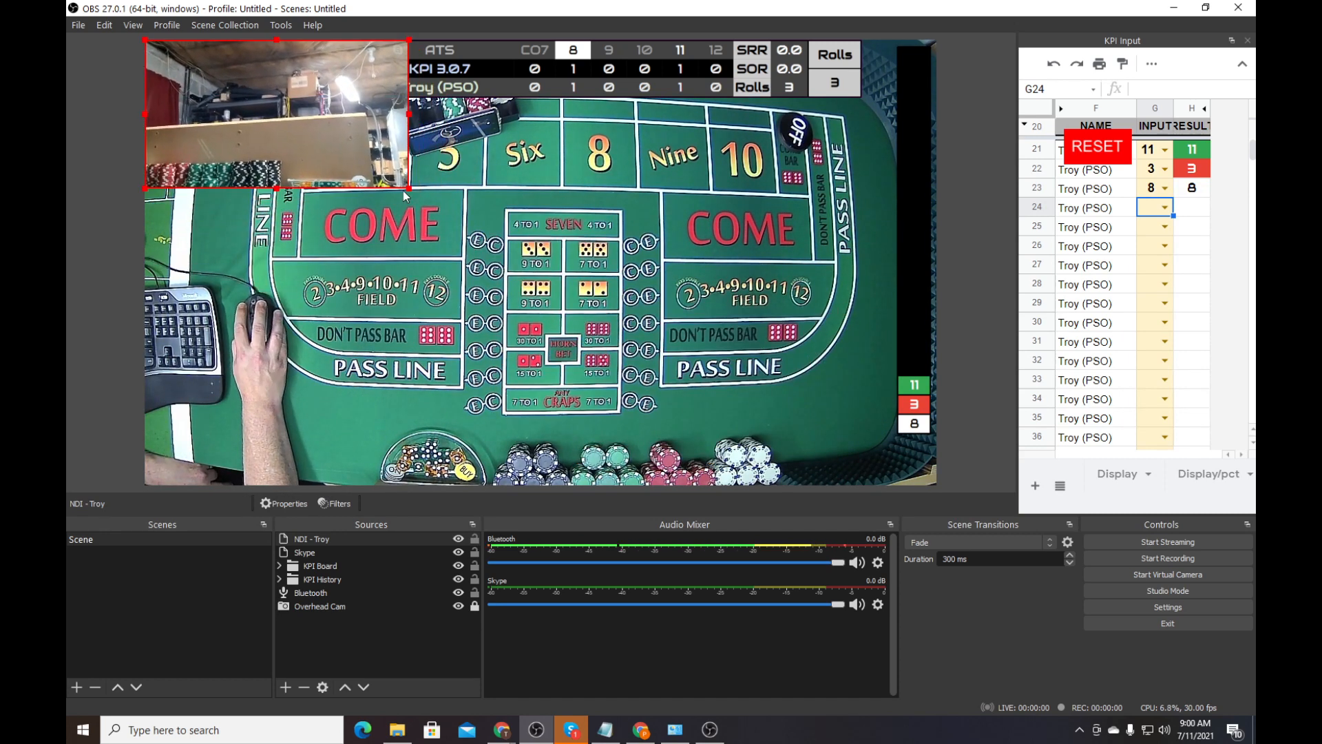
Enlarge the caller's video feed to fill the whole canvas and hide that source in the scene
{"action": "left_click_drag", "start_coordinate": [404, 195], "coordinate": [937, 477]}
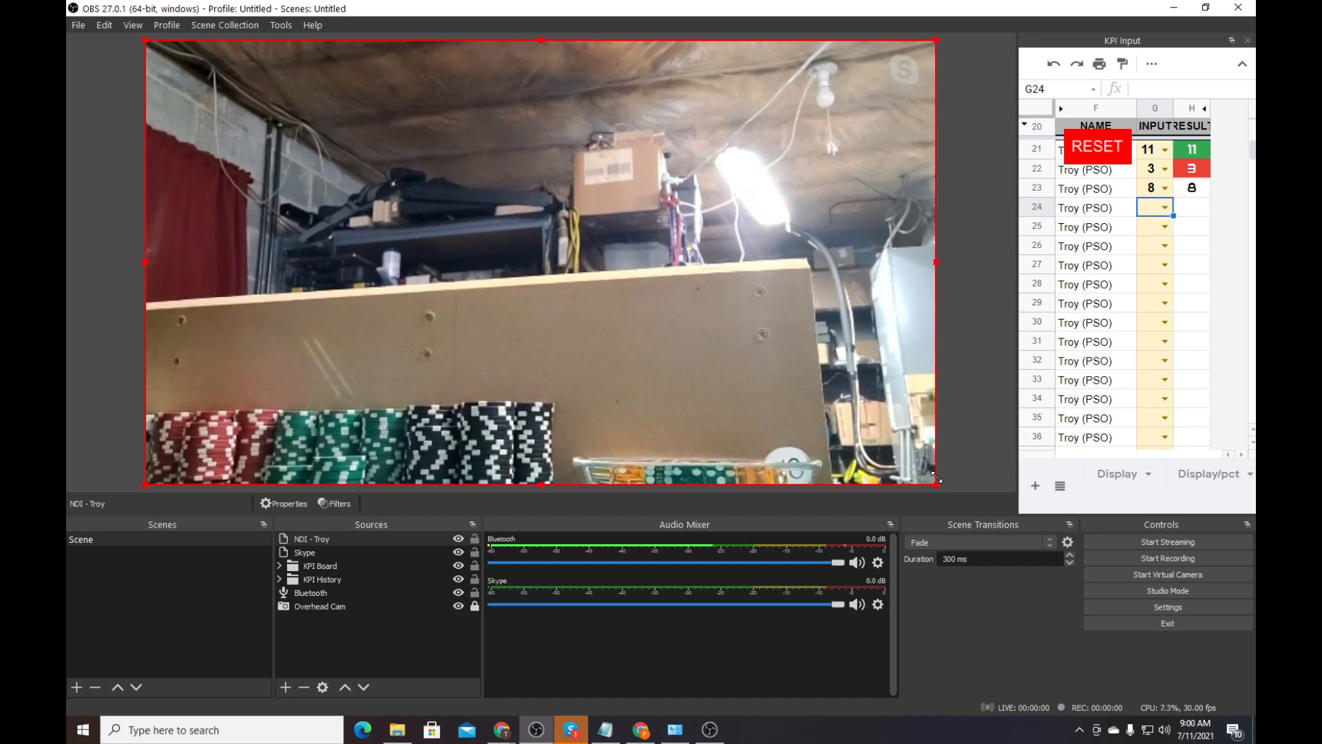
{"action": "left_click", "coordinate": [459, 539]}
{"action": "left_click", "coordinate": [459, 538]}
{"action": "left_click", "coordinate": [459, 538]}
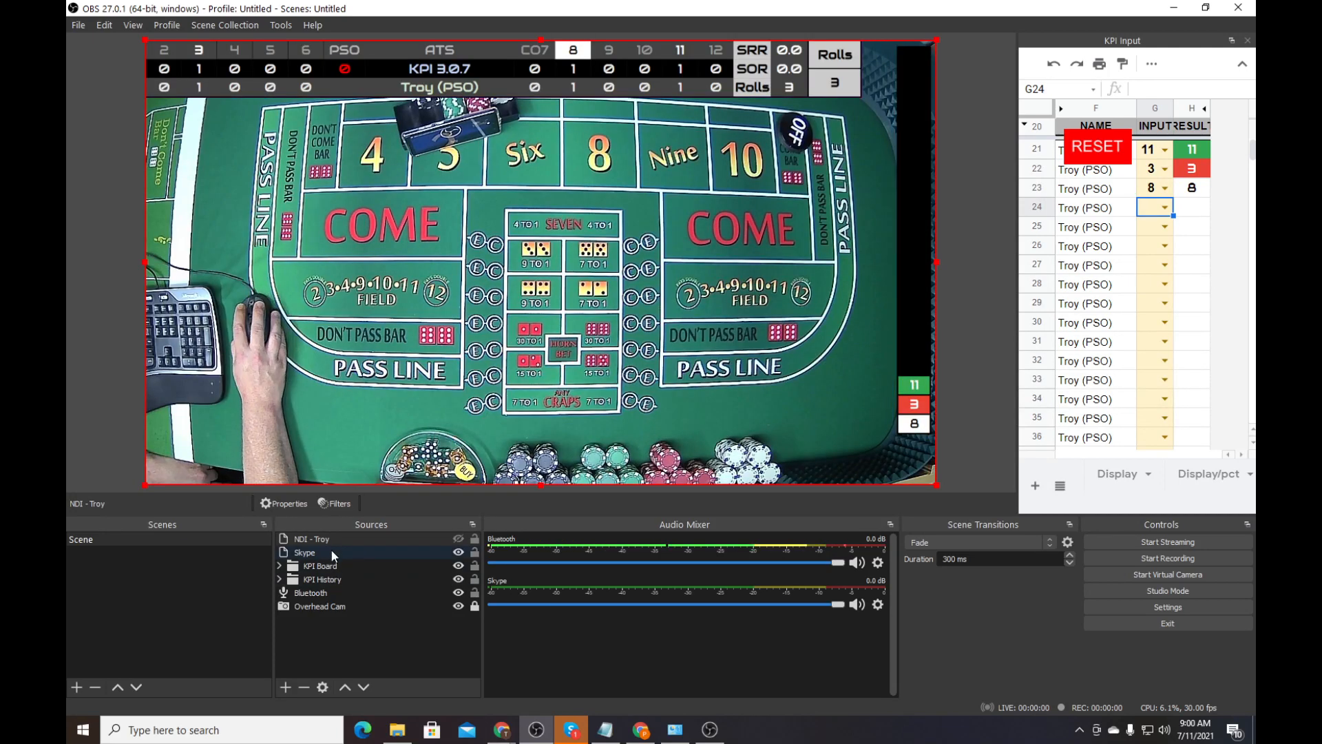
Move the caller's NDI source directly above Overhead Cam in the source order and toggle its visibility, leaving it hidden
{"action": "left_click_drag", "start_coordinate": [330, 549], "coordinate": [336, 597]}
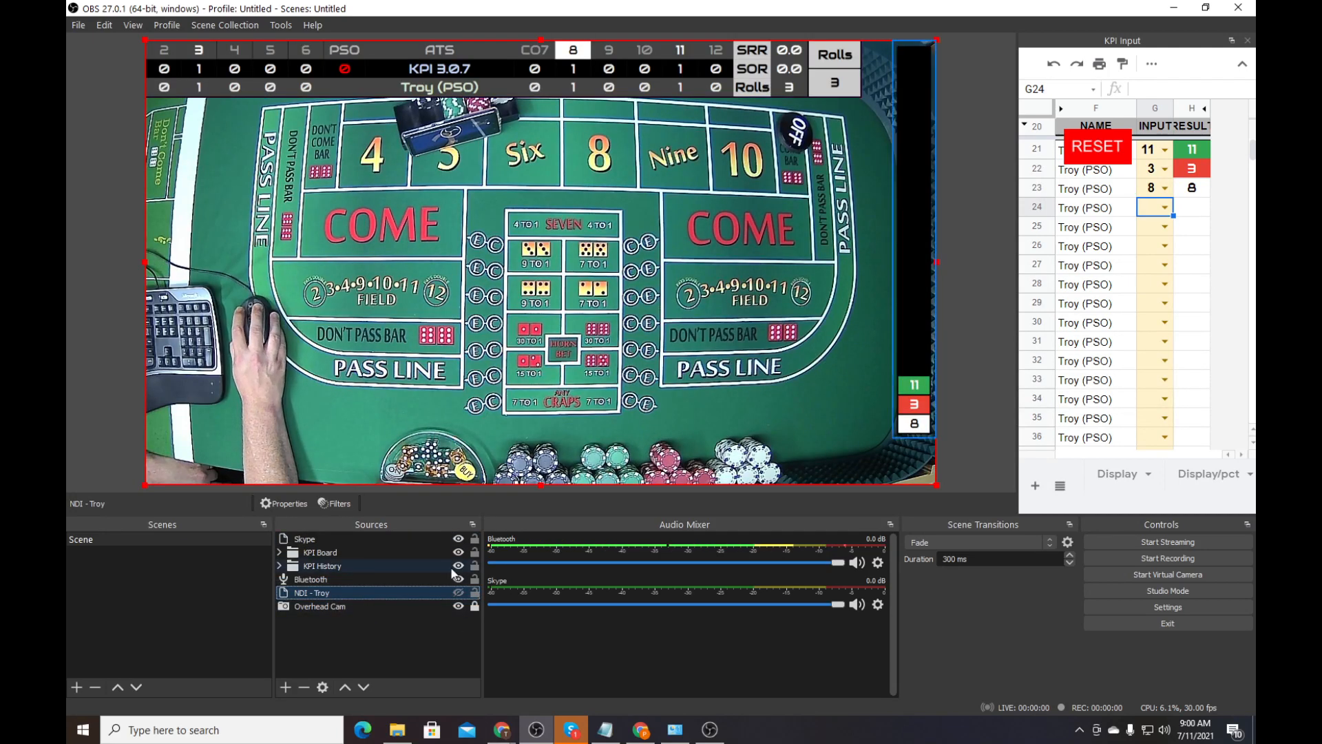
{"action": "left_click", "coordinate": [457, 592]}
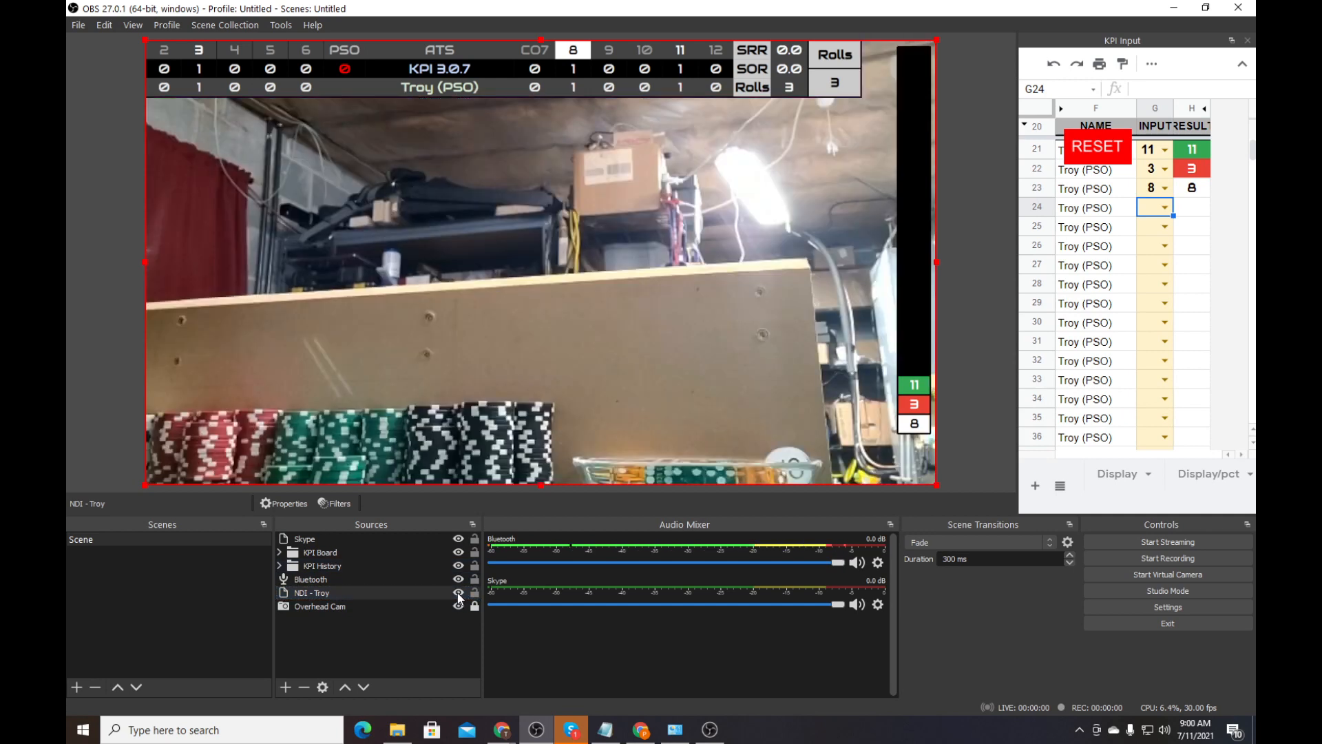
{"action": "left_click", "coordinate": [457, 592]}
{"action": "left_click", "coordinate": [458, 592]}
{"action": "left_click", "coordinate": [457, 592]}
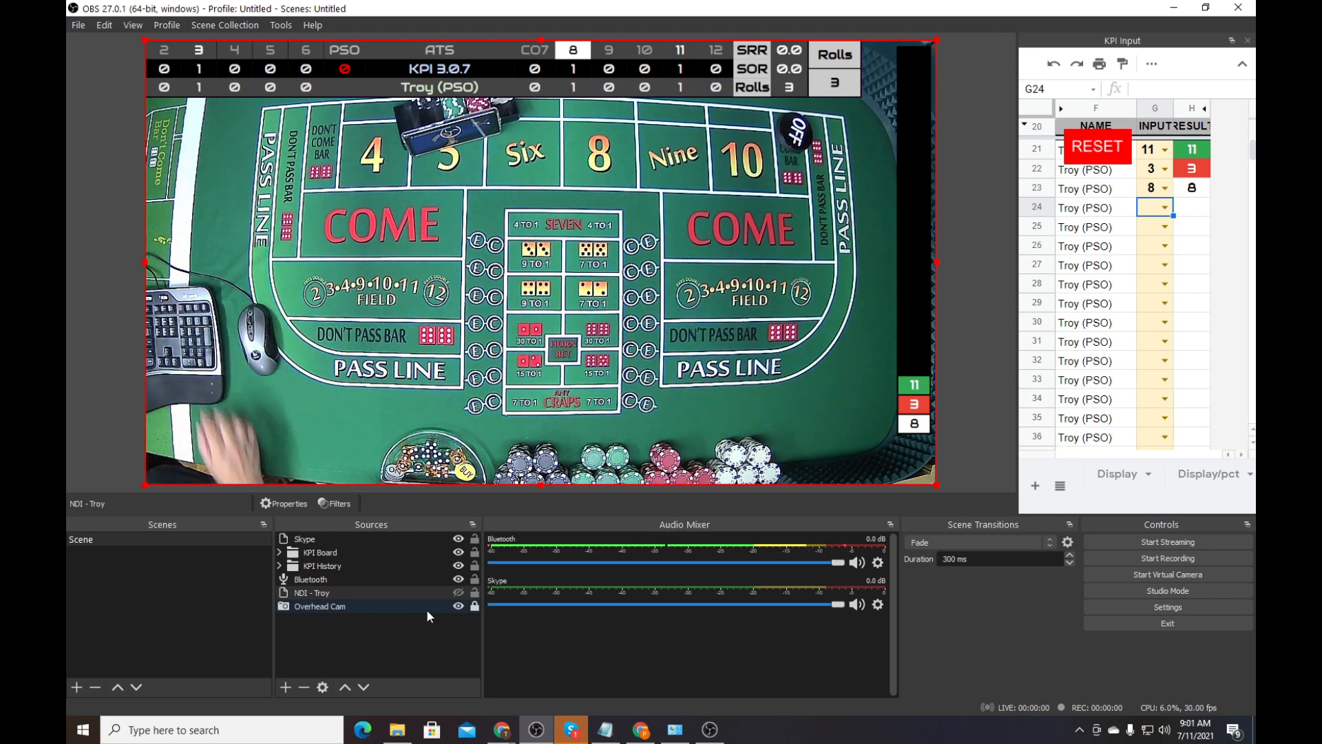
Rename the existing scene to Main Layout
{"action": "left_click", "coordinate": [100, 575]}
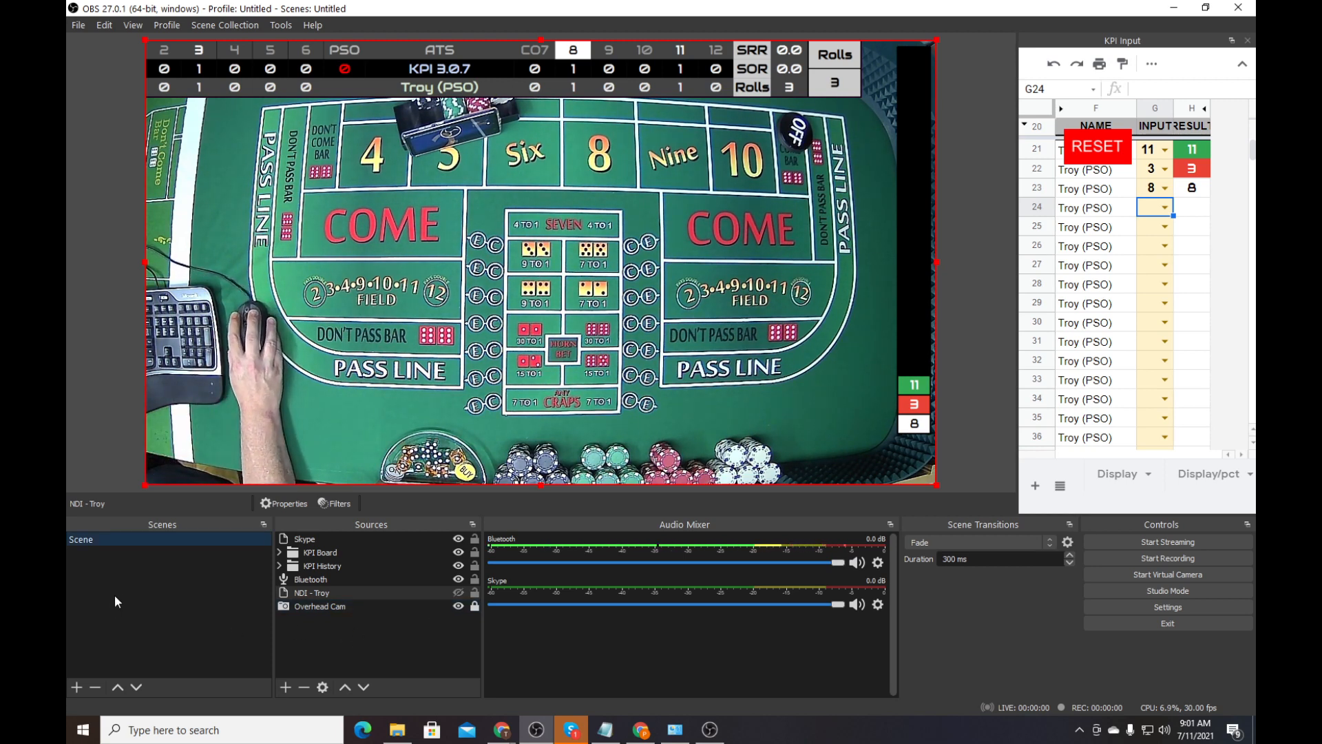
{"action": "right_click", "coordinate": [92, 539]}
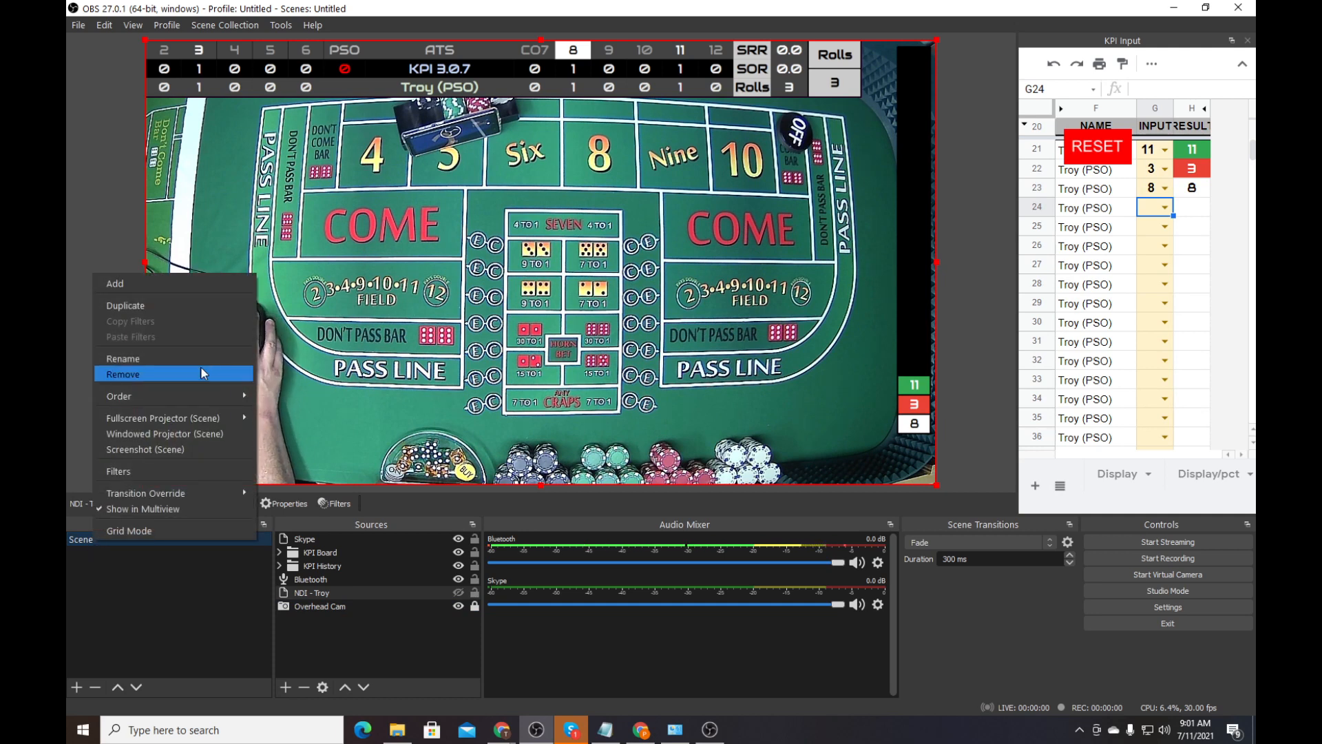
{"action": "left_click", "coordinate": [168, 357]}
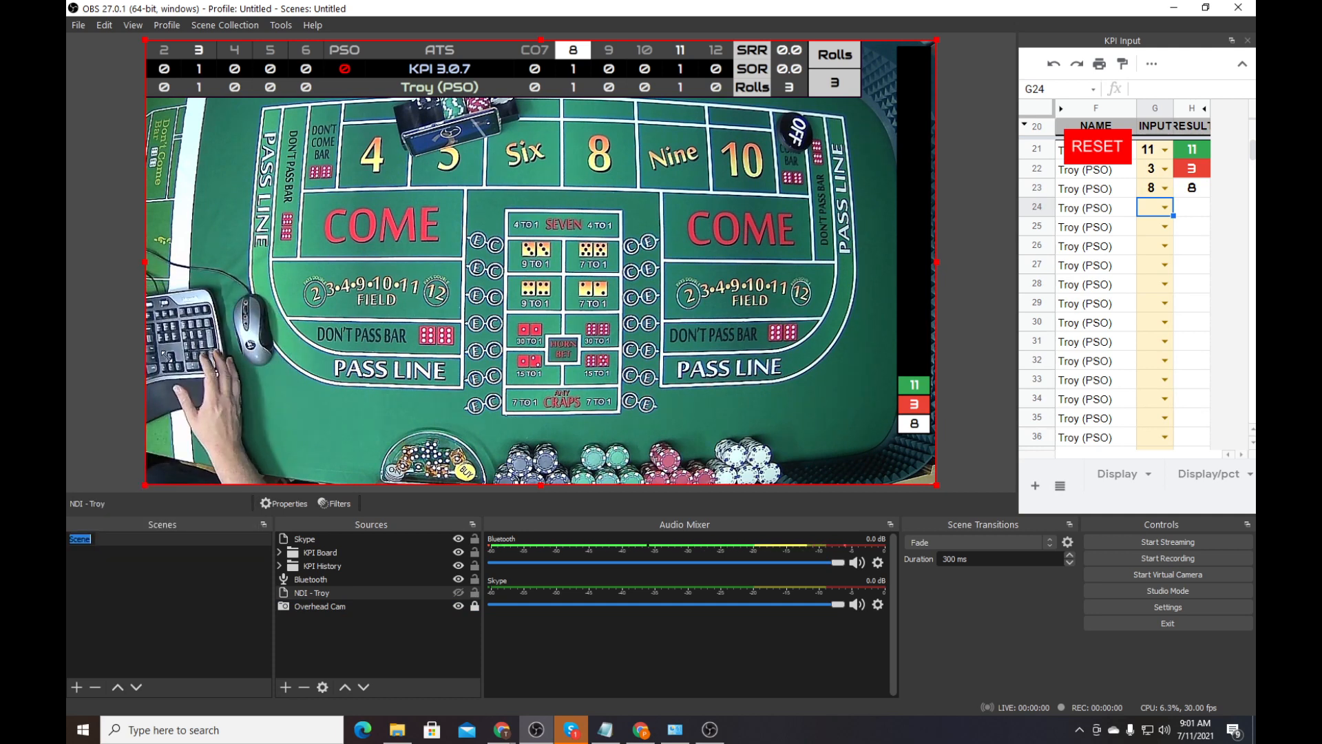
{"action": "type", "text": "Main Lay"}
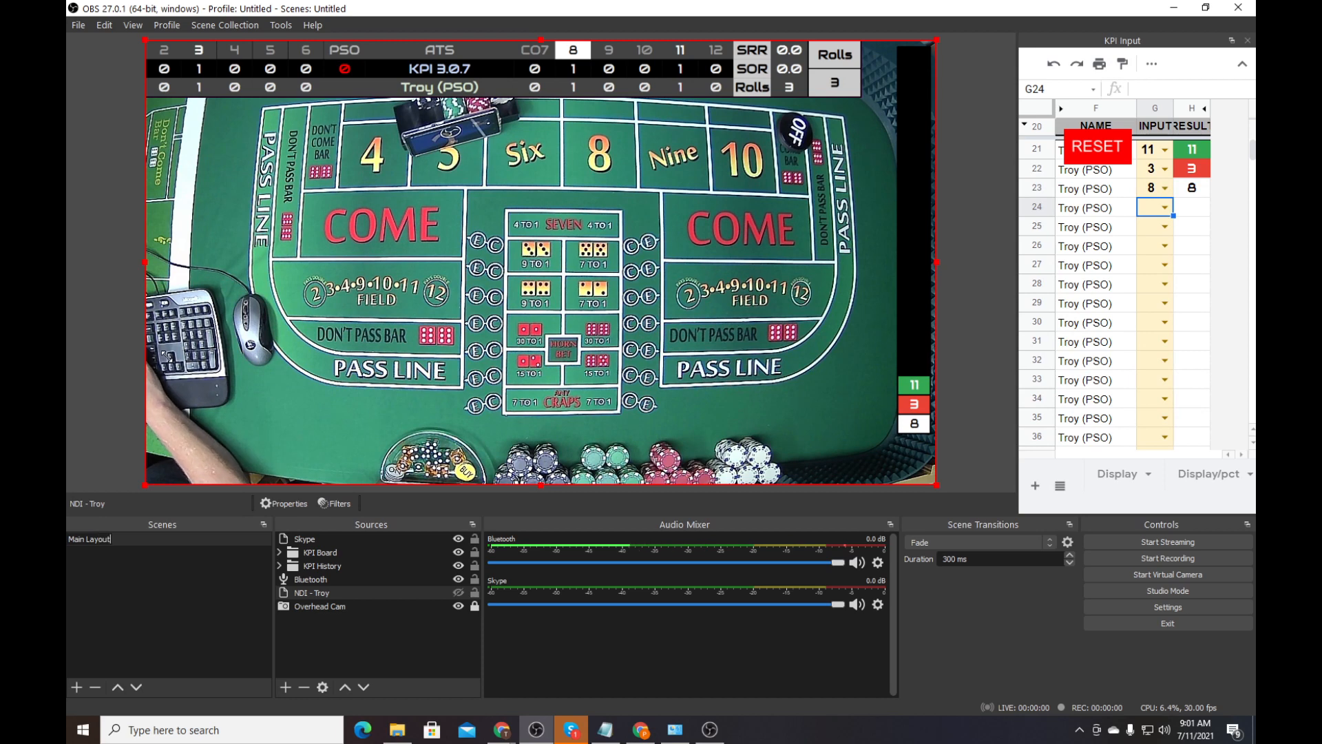
{"action": "type", "text": "out"}
{"action": "key", "text": "Return"}
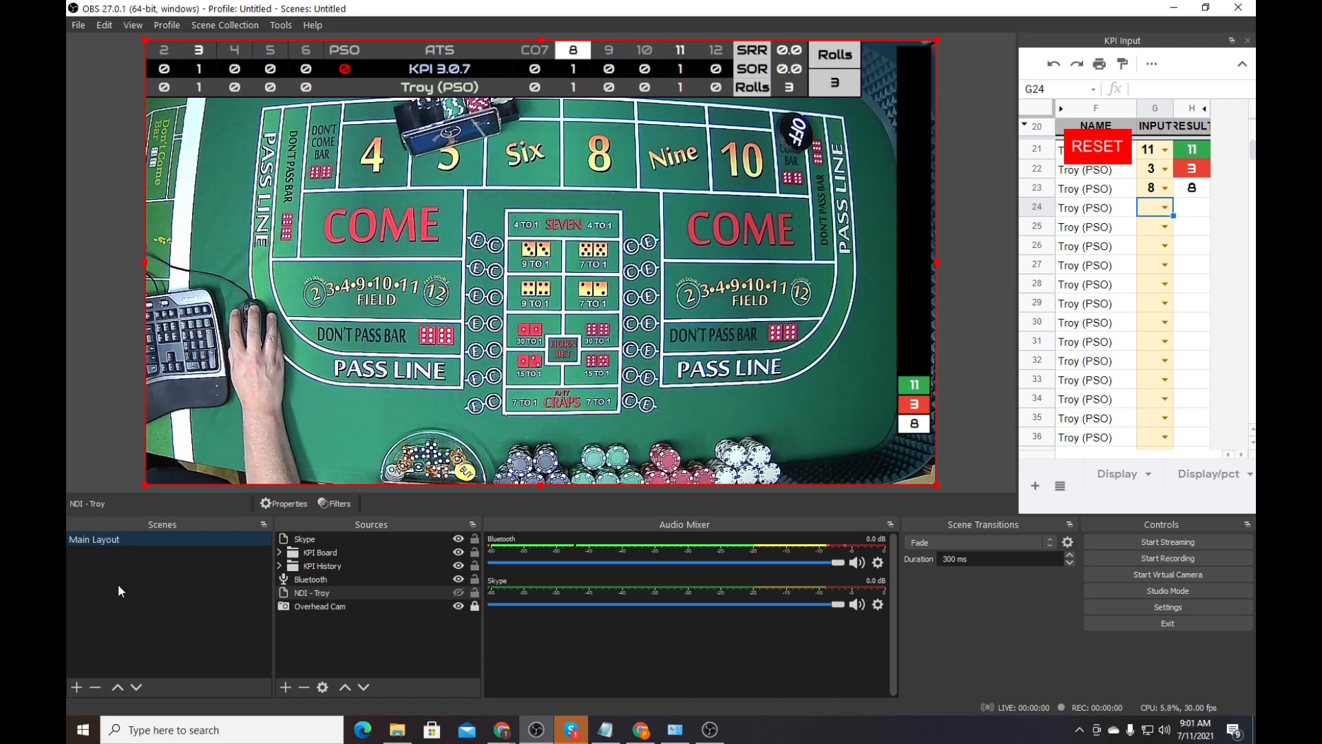
Add a new scene named PSO Craps
{"action": "left_click", "coordinate": [78, 694]}
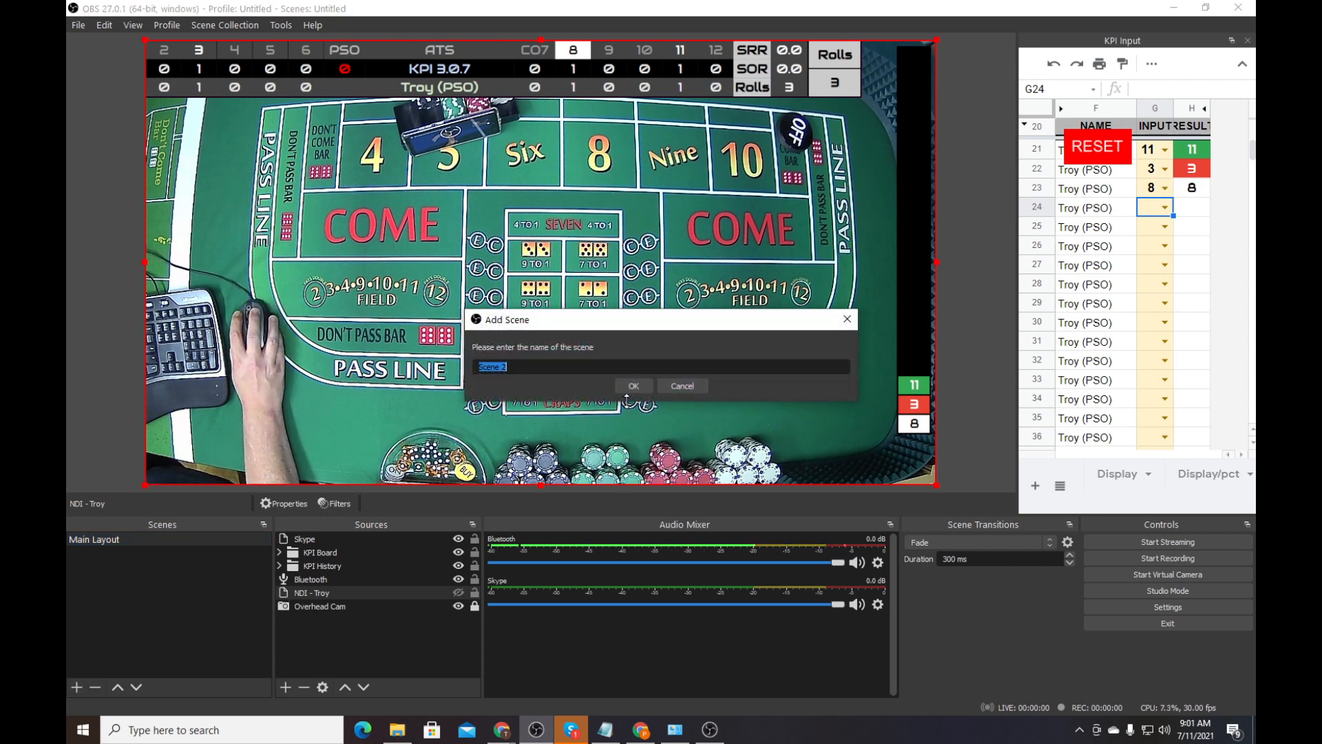
{"action": "type", "text": "PSO "}
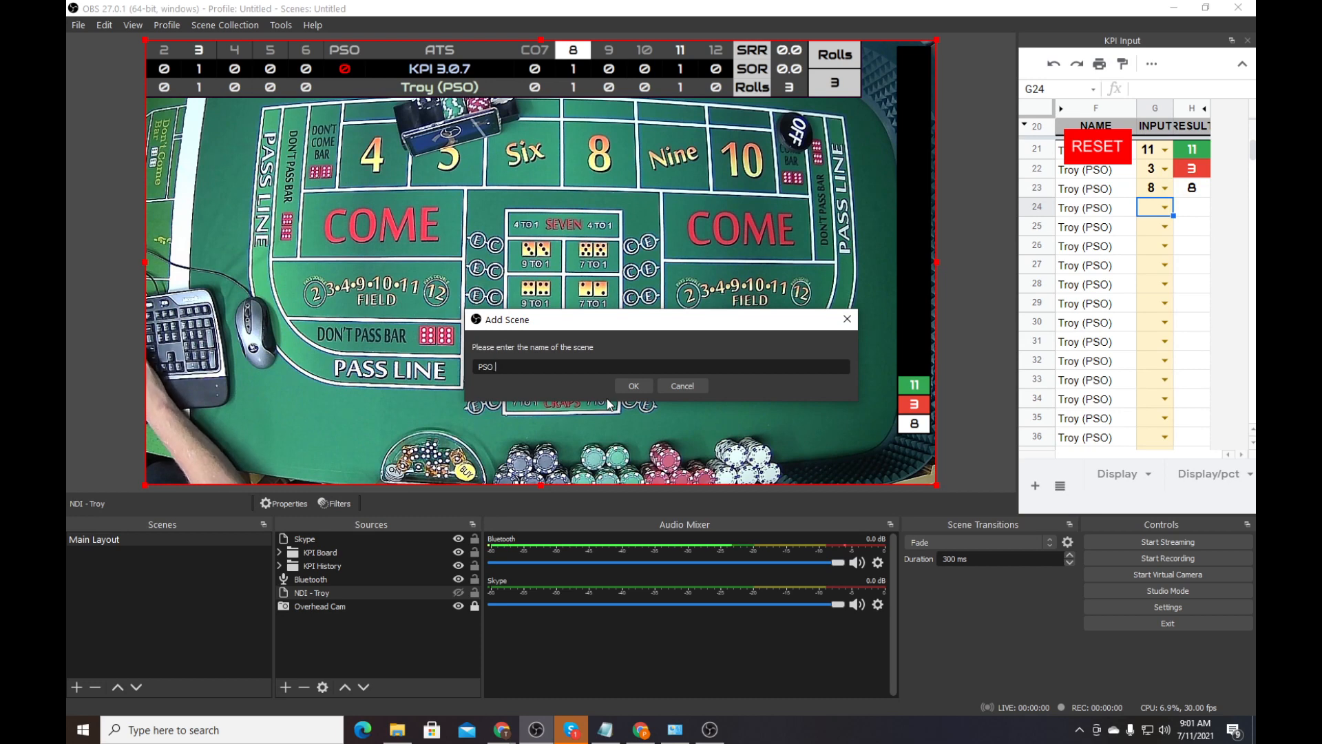
{"action": "type", "text": "Craps"}
{"action": "key", "text": "Return"}
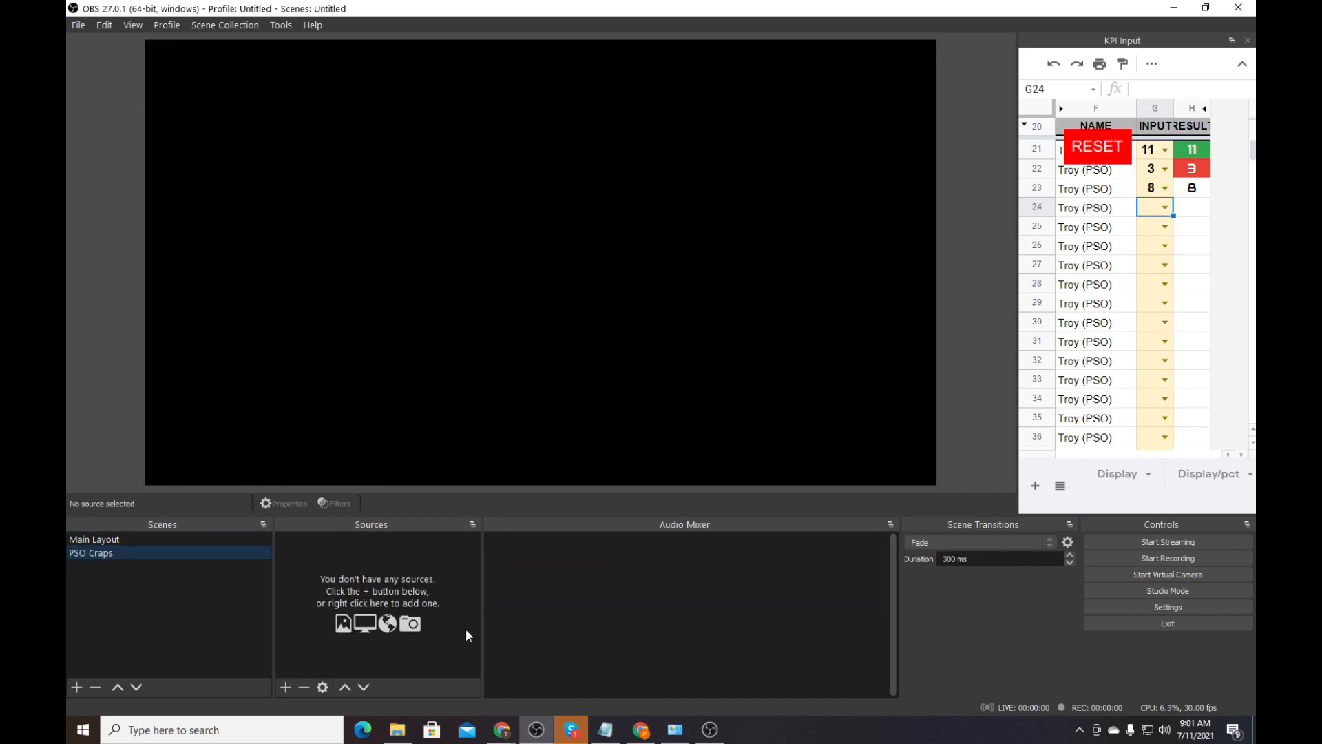
Copy the Overhead Cam source from the Main Layout scene and paste it as a reference into the PSO Craps scene
{"action": "left_click", "coordinate": [112, 540]}
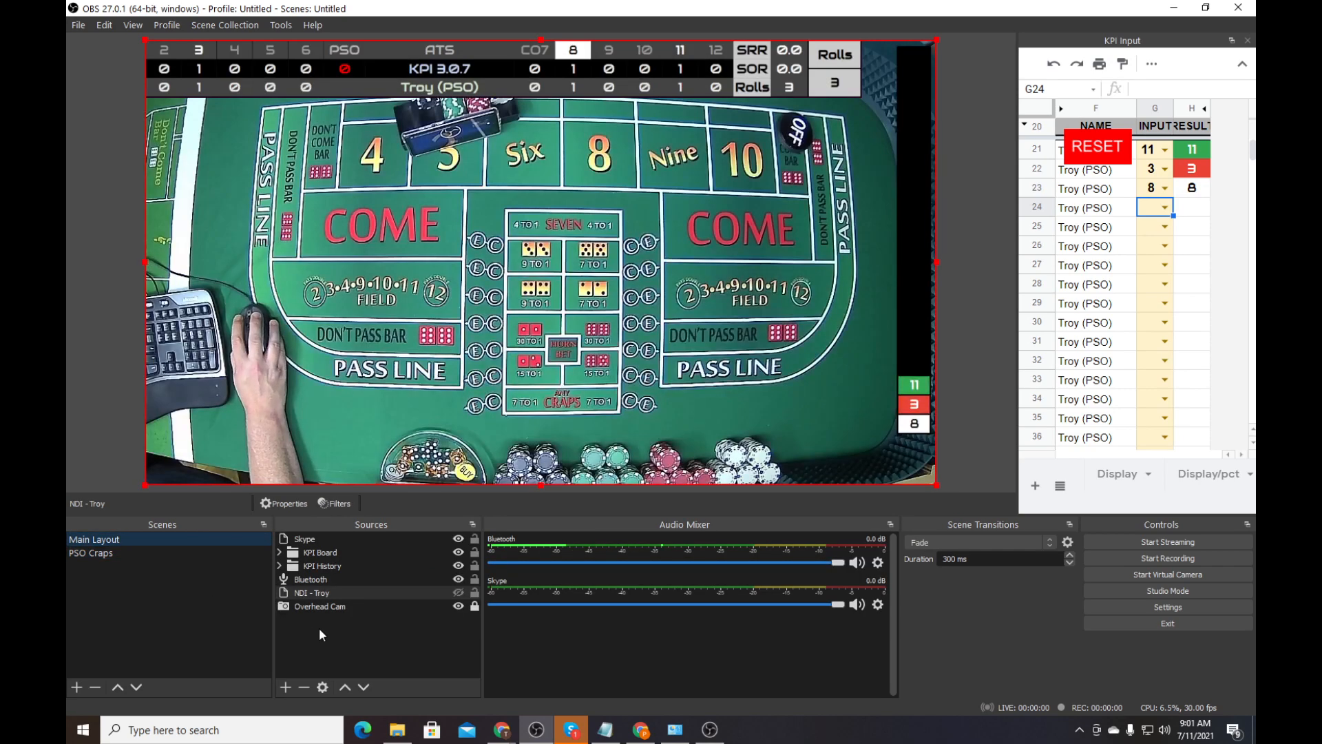
{"action": "left_click", "coordinate": [310, 610]}
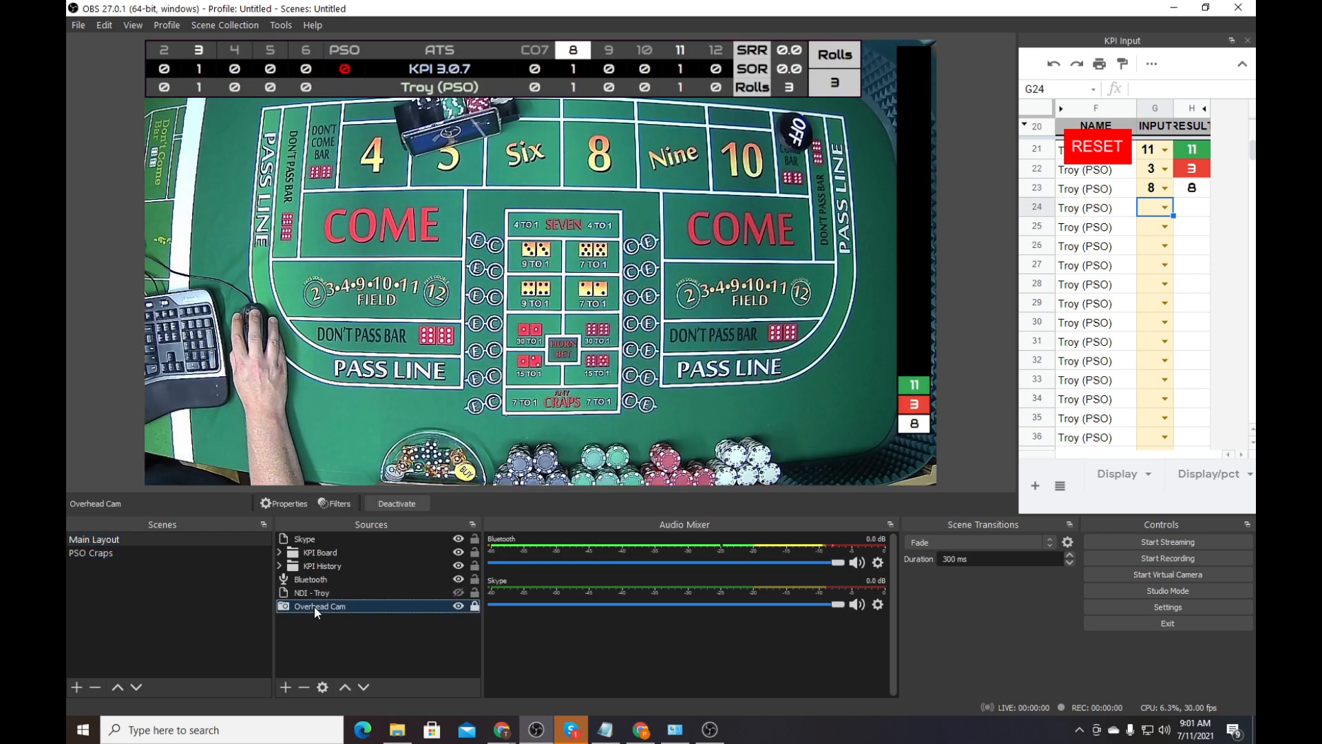
{"action": "right_click", "coordinate": [314, 606]}
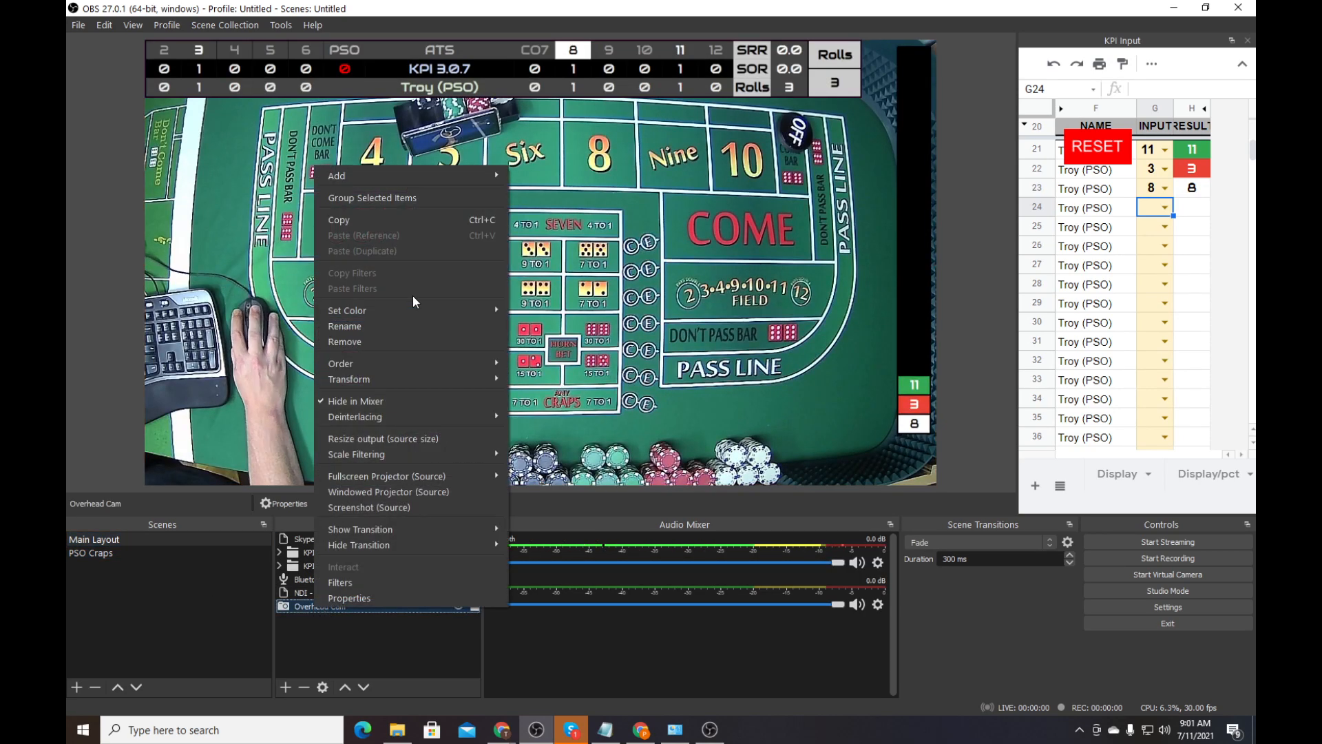
{"action": "left_click", "coordinate": [371, 222]}
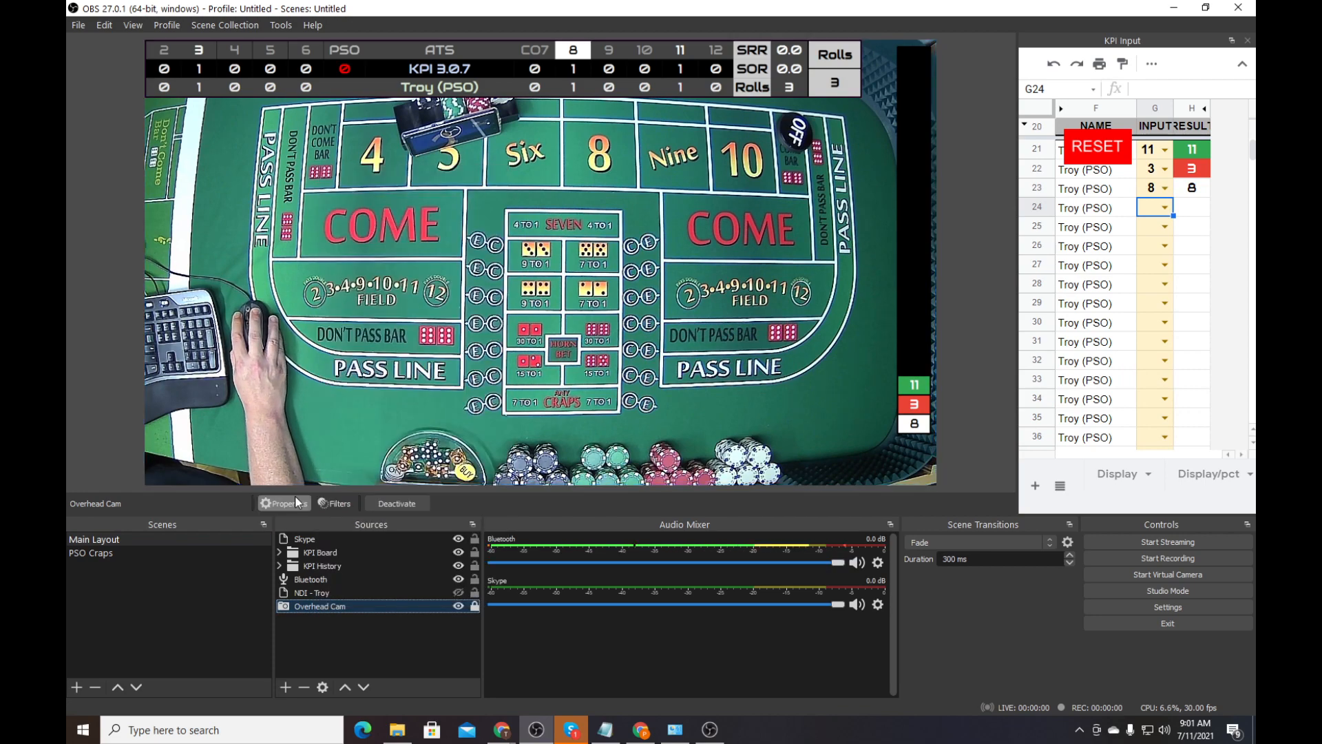
{"action": "left_click", "coordinate": [93, 557]}
{"action": "right_click", "coordinate": [113, 596]}
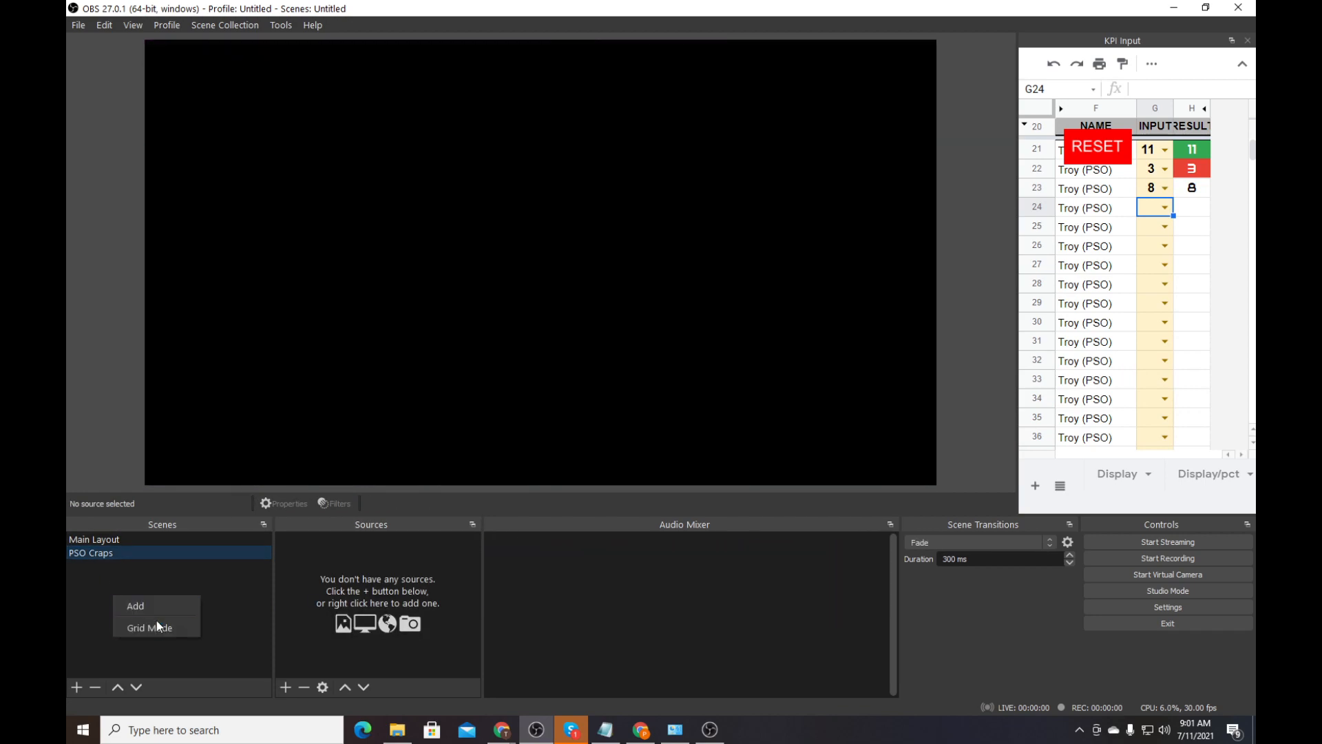
{"action": "left_click", "coordinate": [275, 587]}
{"action": "right_click", "coordinate": [296, 583]}
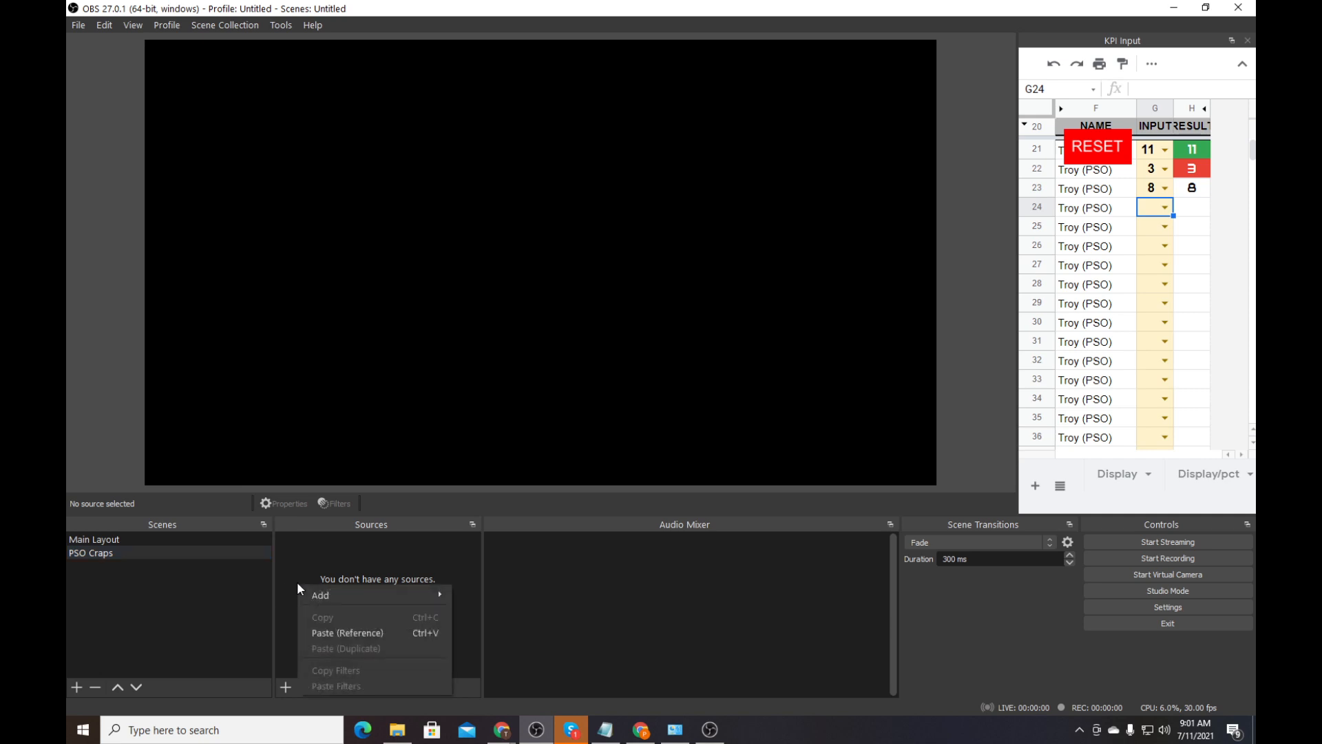
{"action": "left_click", "coordinate": [339, 634]}
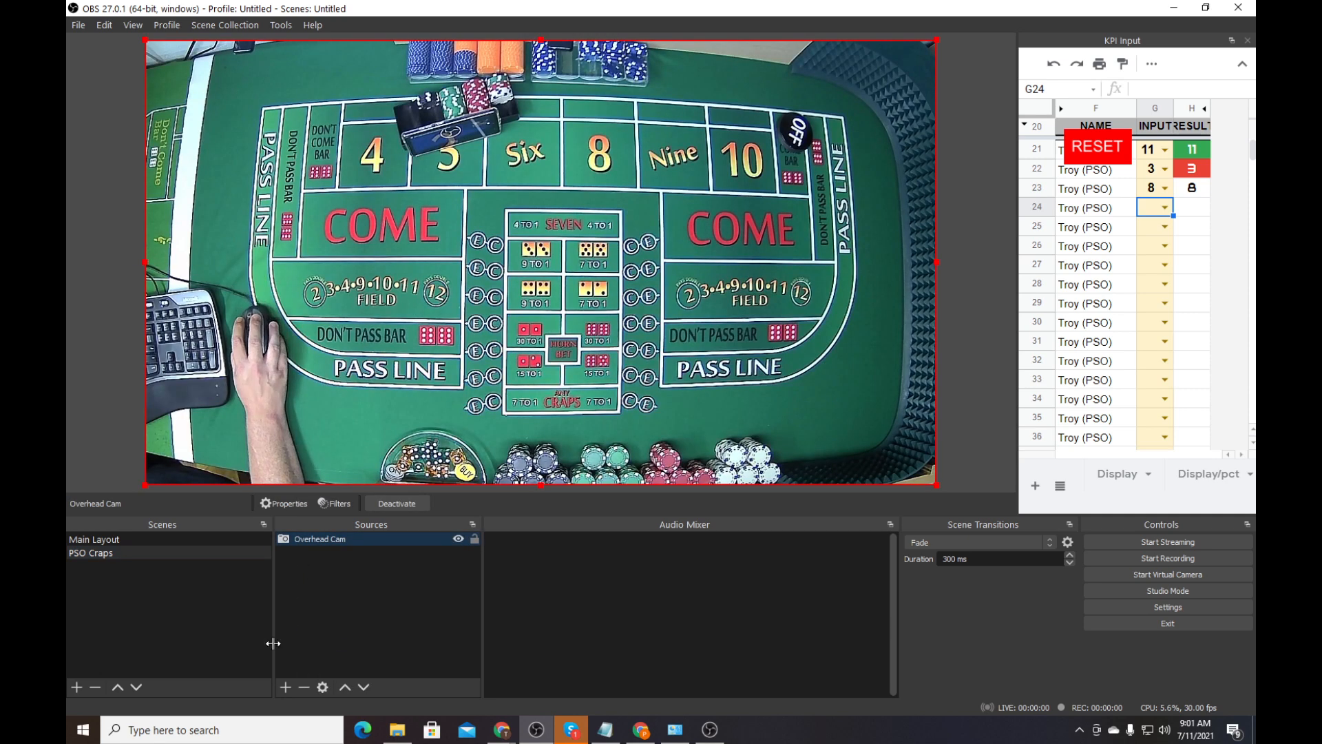
Compare the two scenes and remove the Overhead Cam source from the Main Layout scene
{"action": "left_click", "coordinate": [101, 540]}
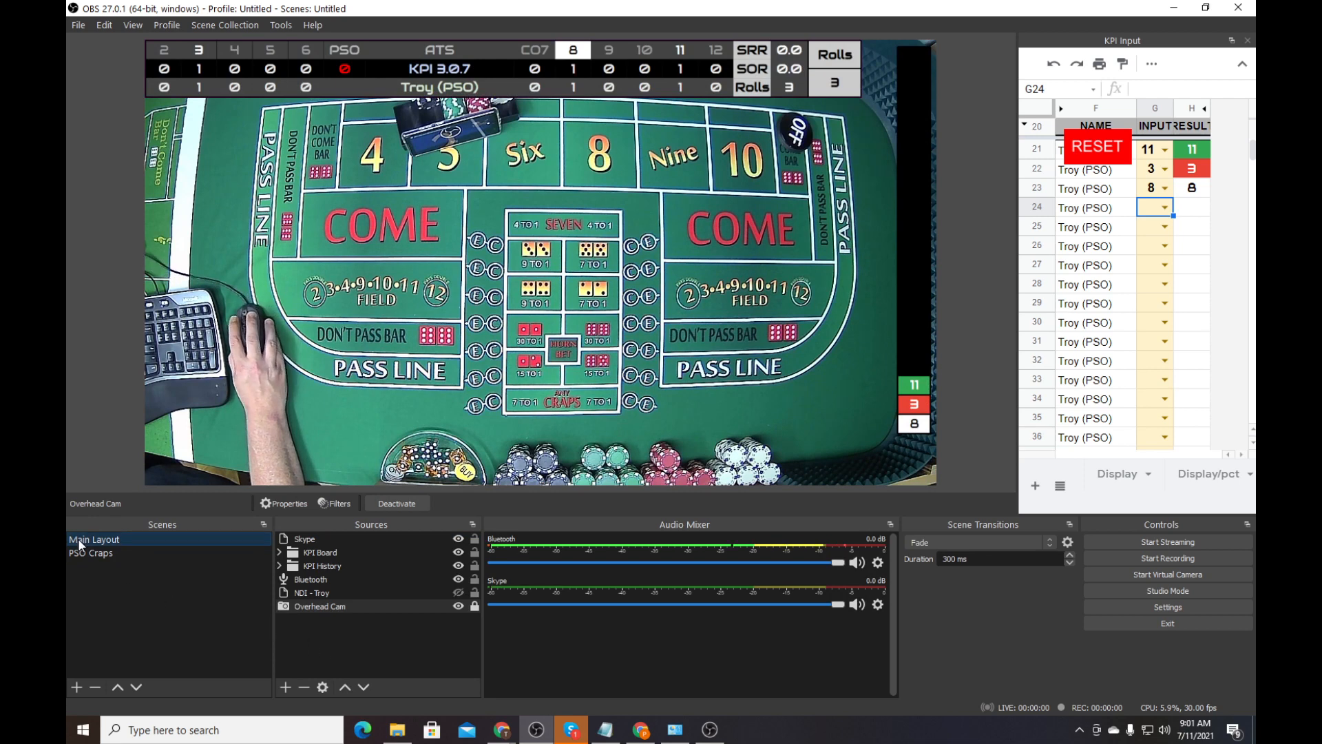
{"action": "left_click", "coordinate": [87, 551]}
{"action": "left_click", "coordinate": [109, 540]}
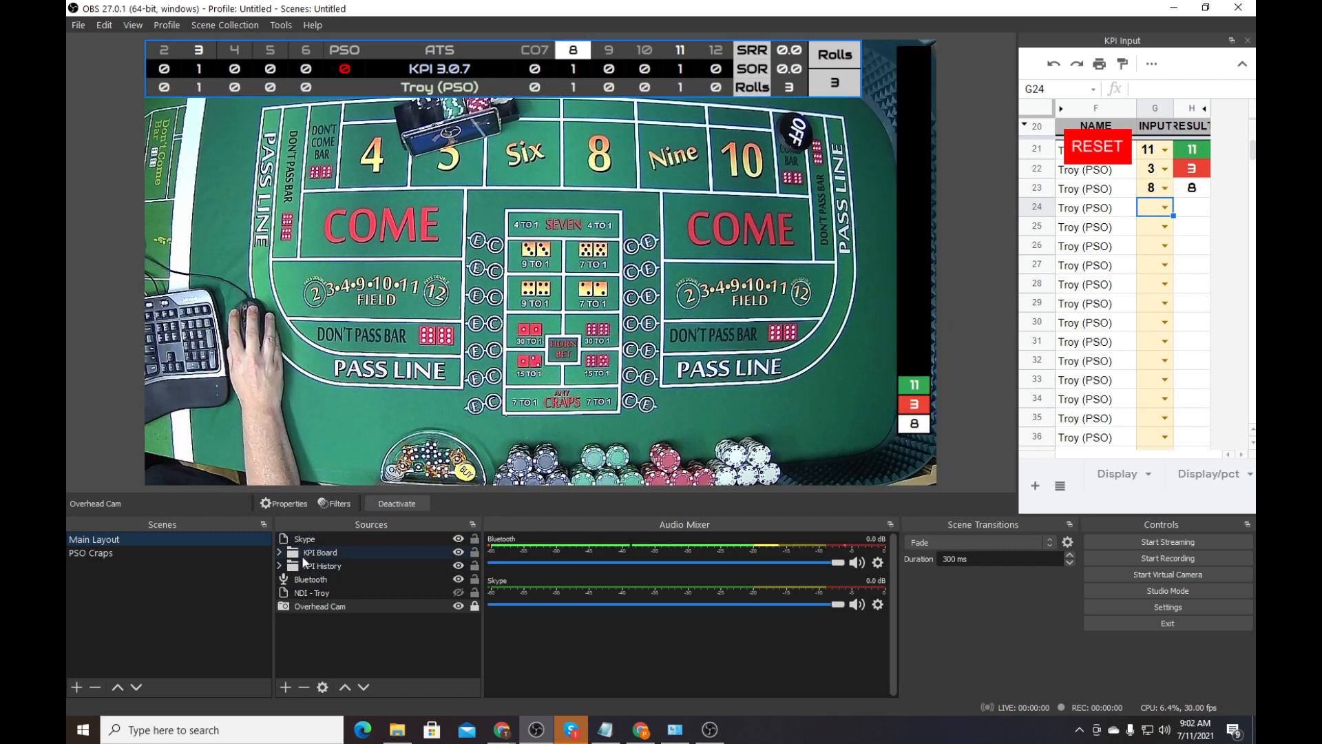
{"action": "left_click", "coordinate": [313, 624]}
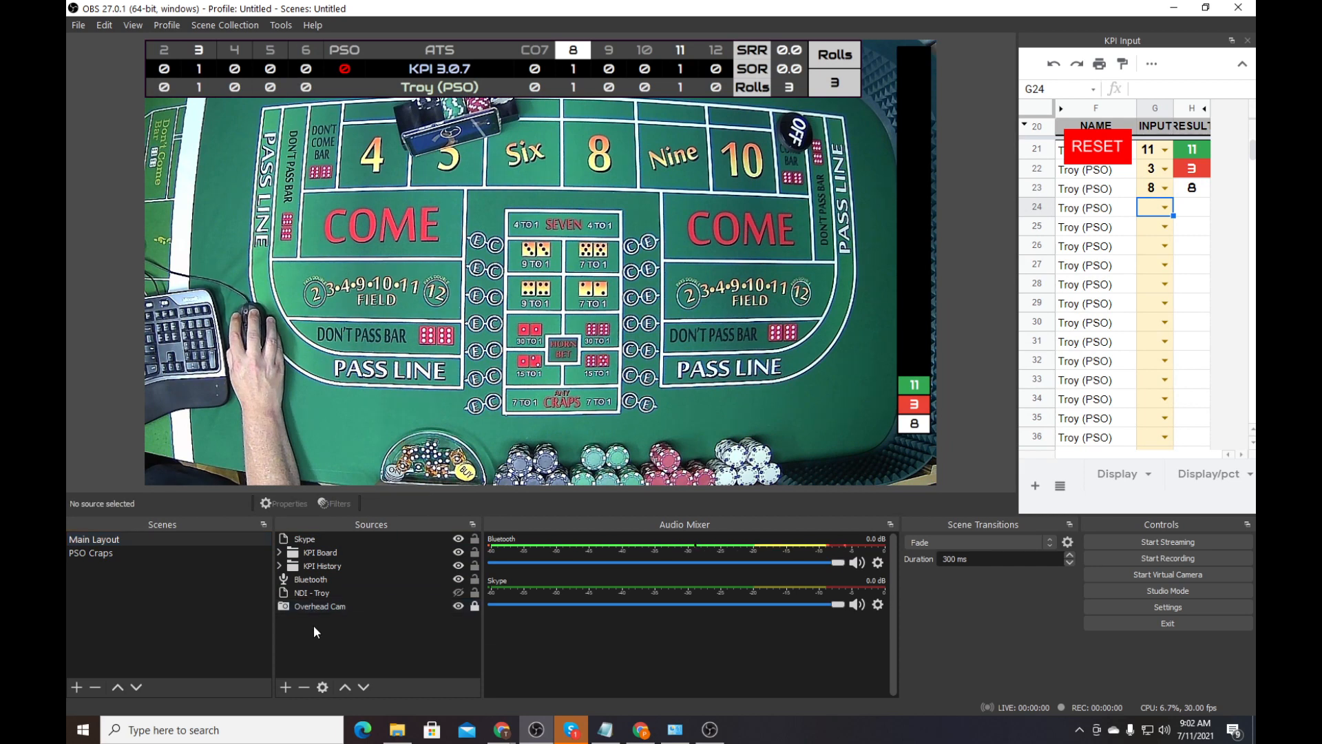
{"action": "left_click", "coordinate": [312, 605]}
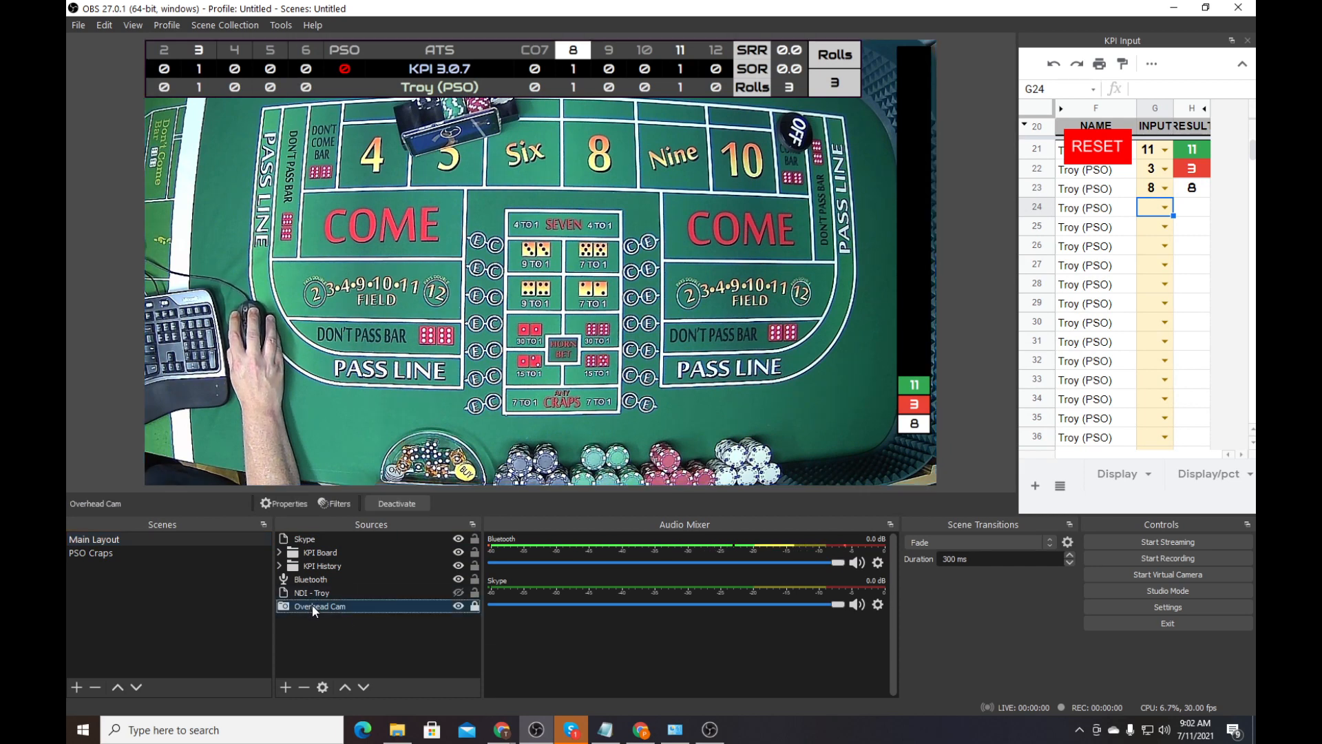
{"action": "left_click", "coordinate": [305, 687]}
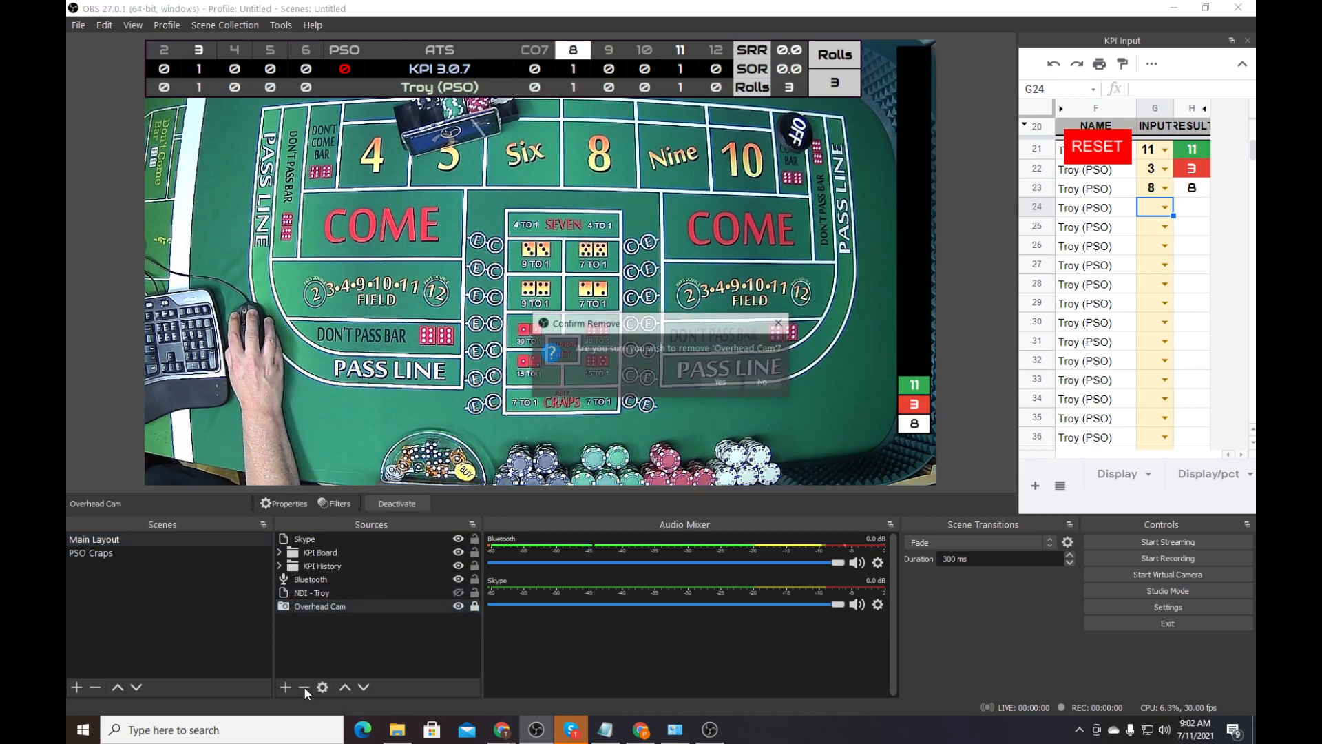
{"action": "left_click", "coordinate": [721, 383]}
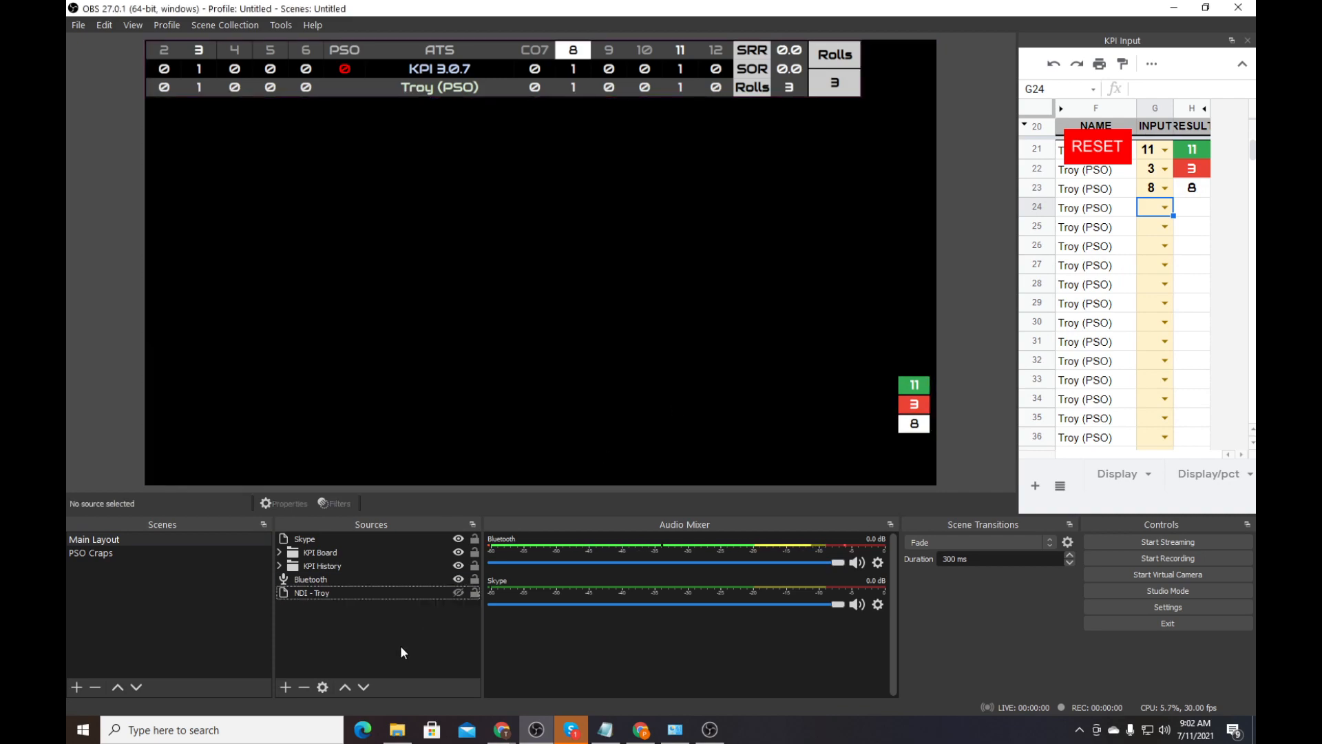
Add the existing Main Layout scene as a visible source above Overhead Cam in the PSO Craps scene
{"action": "left_click", "coordinate": [97, 552]}
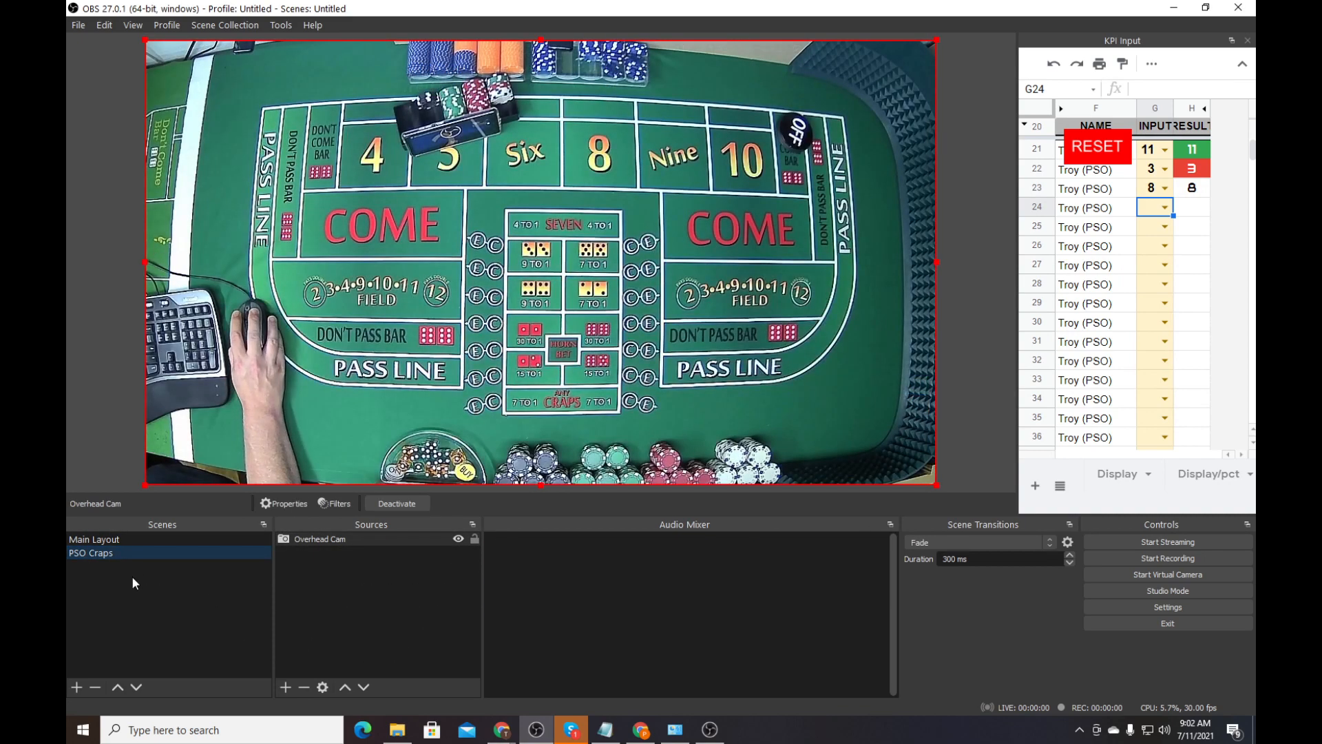
{"action": "left_click", "coordinate": [103, 541]}
{"action": "left_click", "coordinate": [102, 552]}
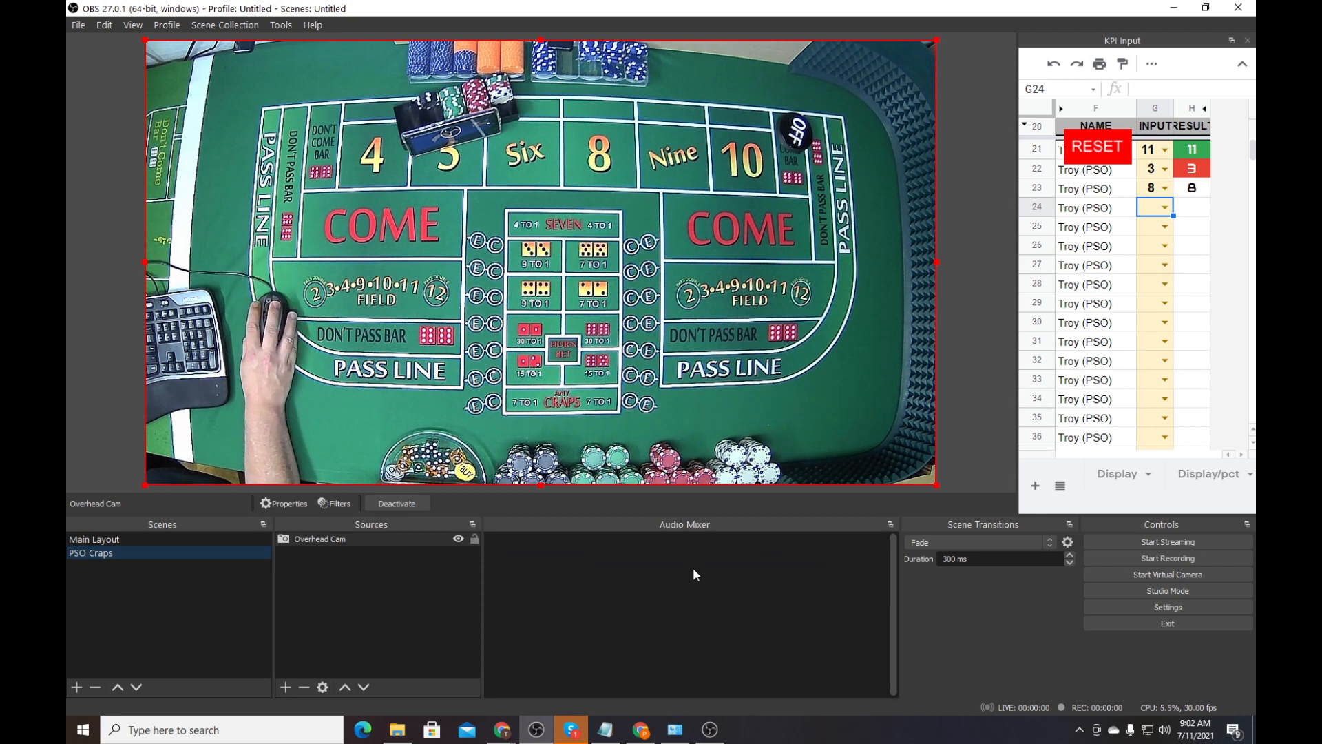
{"action": "left_click", "coordinate": [285, 688]}
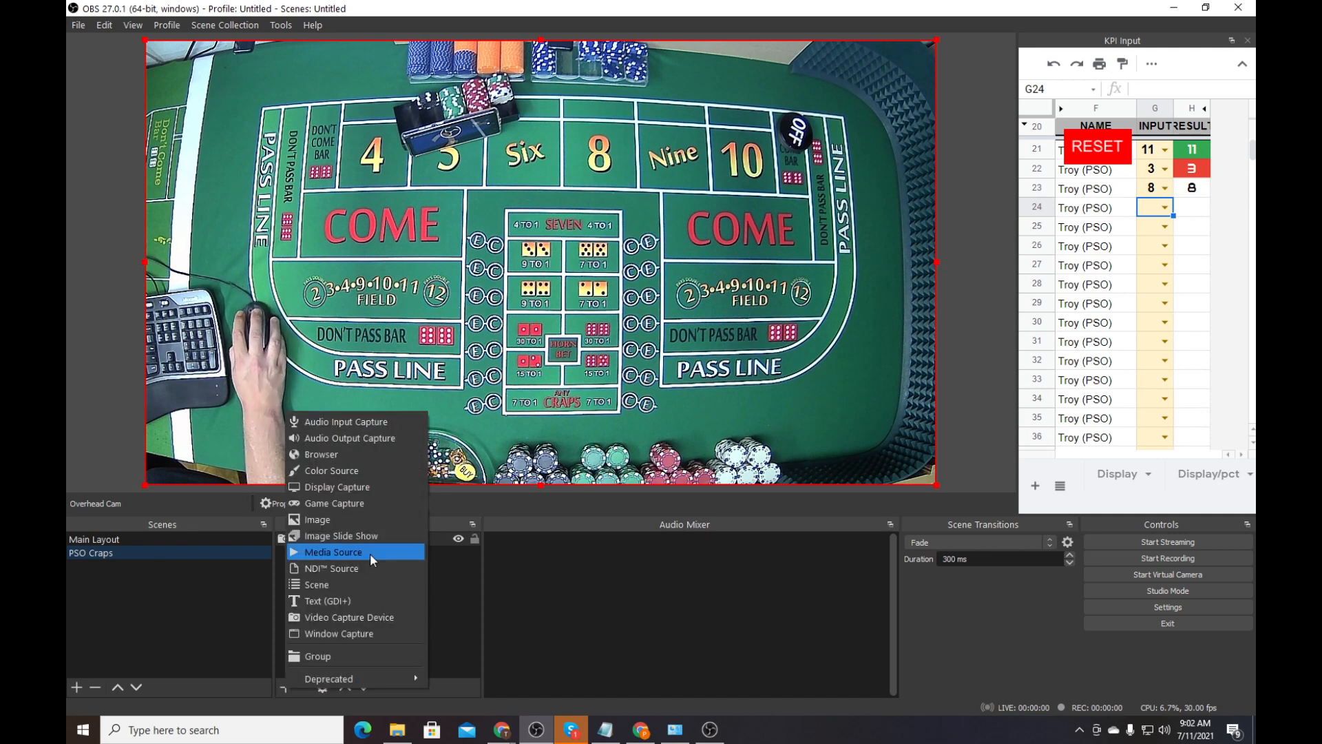
{"action": "left_click", "coordinate": [316, 585]}
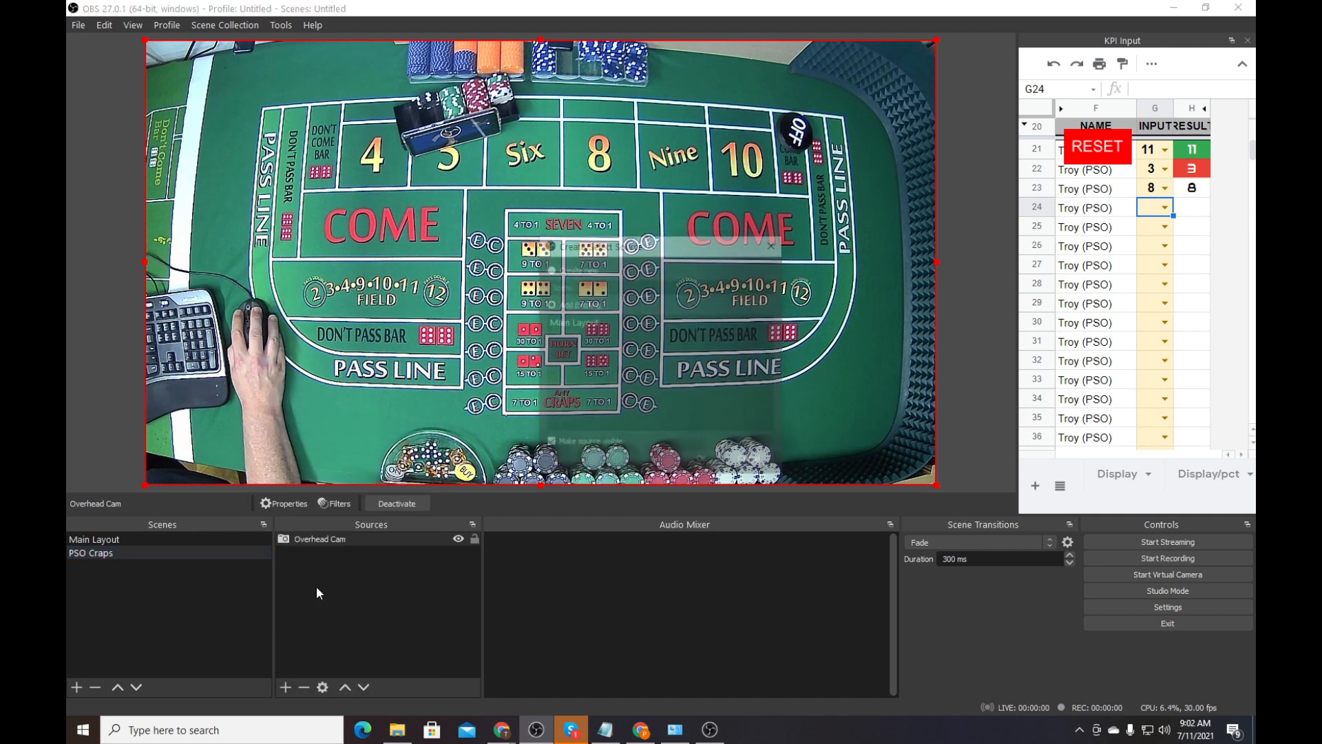
{"action": "left_click", "coordinate": [580, 324]}
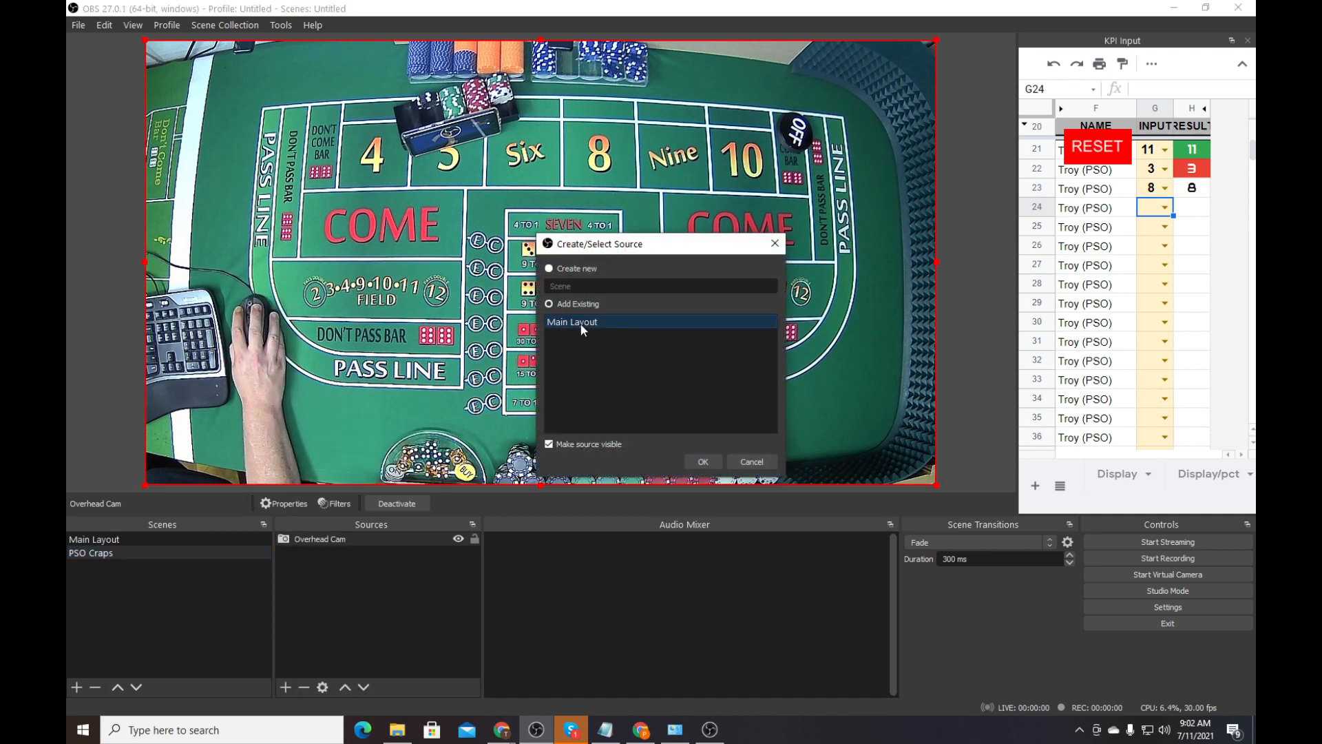
{"action": "left_click", "coordinate": [703, 461]}
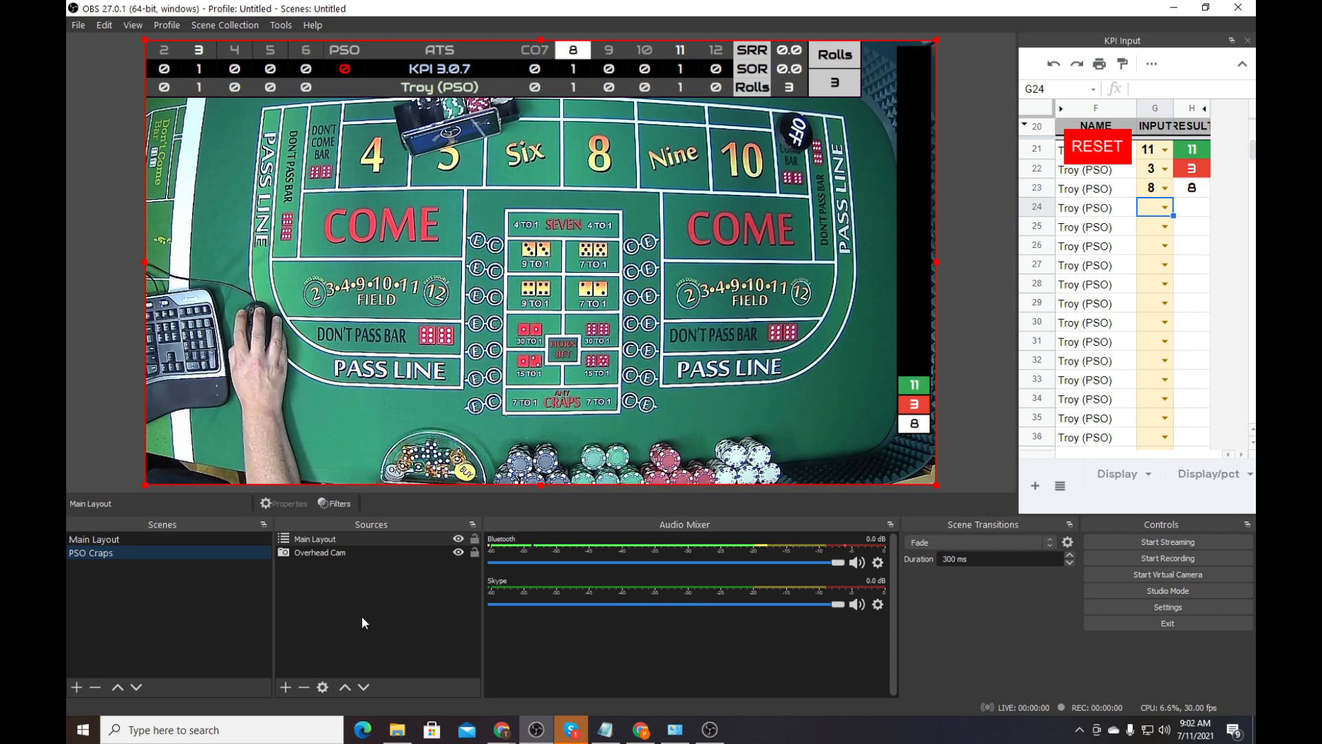
Unhide the caller's feed in Main Layout, shrink it to about half the canvas width near the centre, and check it in PSO Craps
{"action": "left_click", "coordinate": [123, 540]}
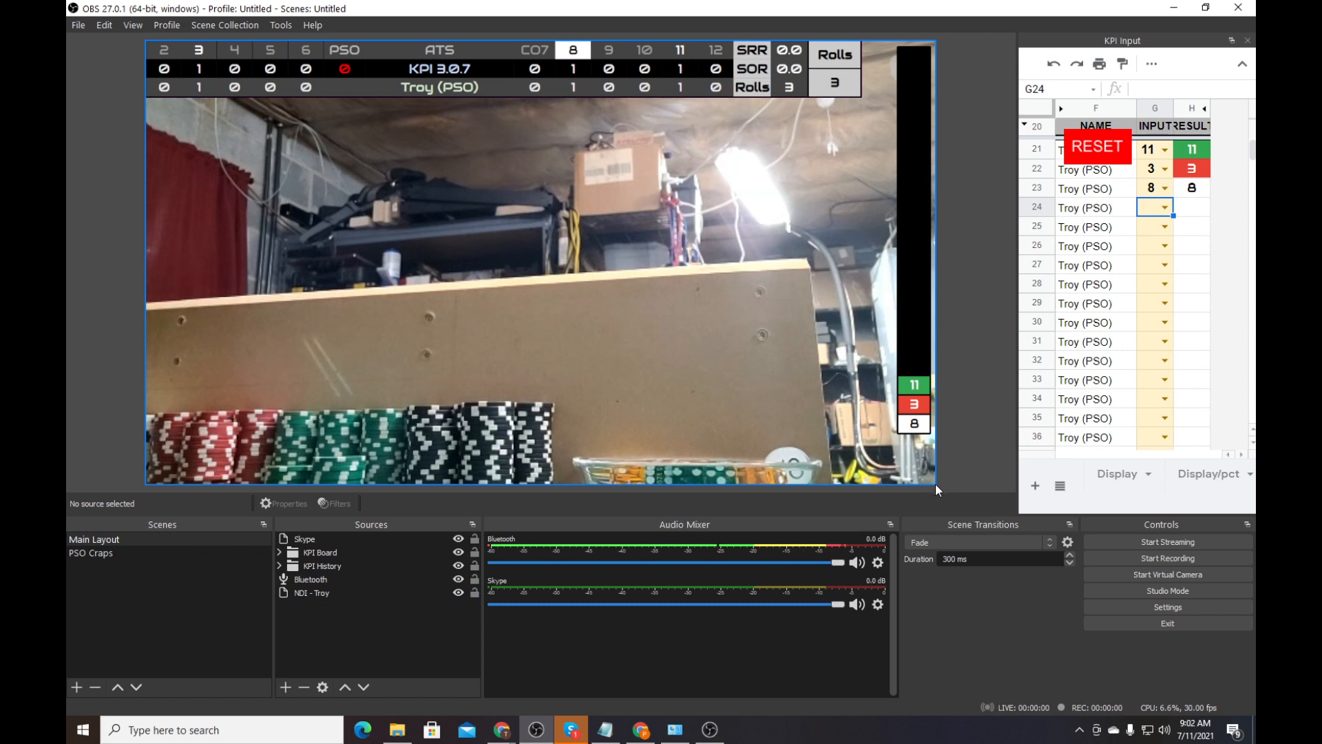
{"action": "left_click", "coordinate": [806, 426]}
{"action": "left_click_drag", "start_coordinate": [937, 486], "coordinate": [569, 279]}
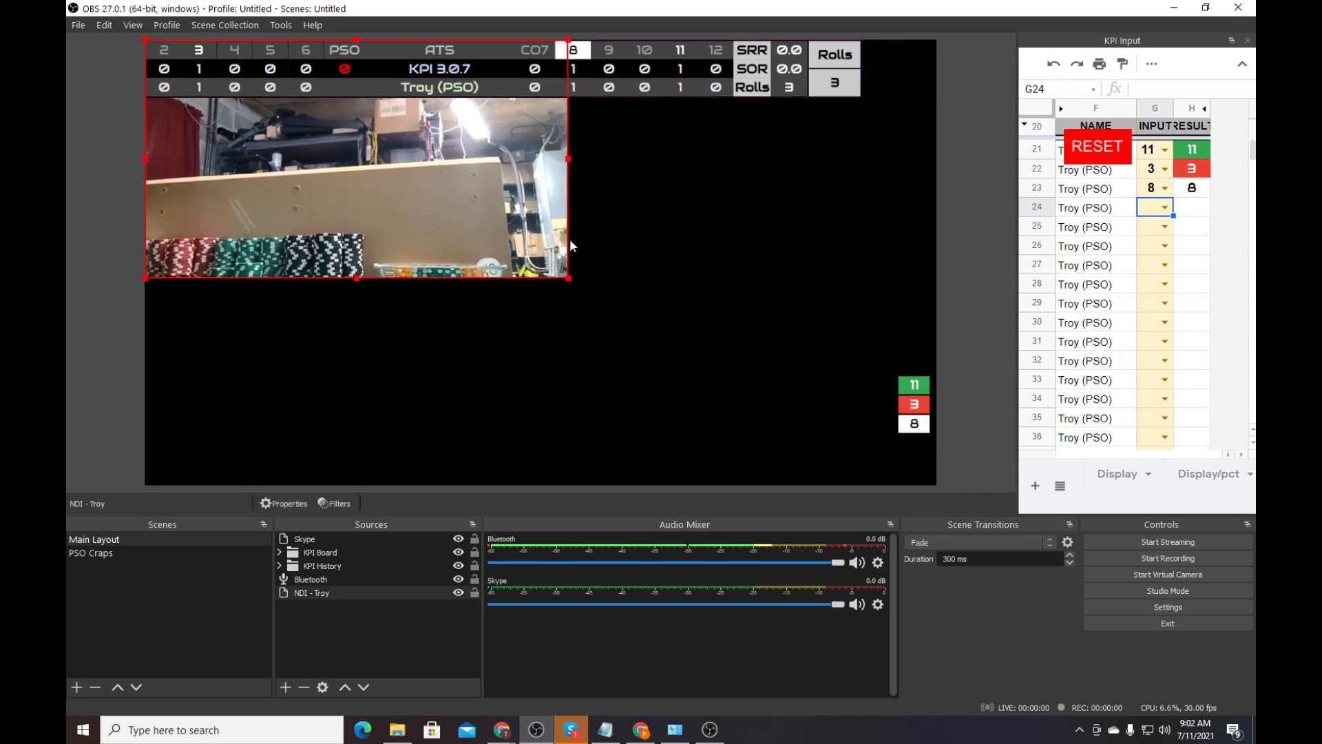
{"action": "left_click_drag", "start_coordinate": [383, 177], "coordinate": [528, 269]}
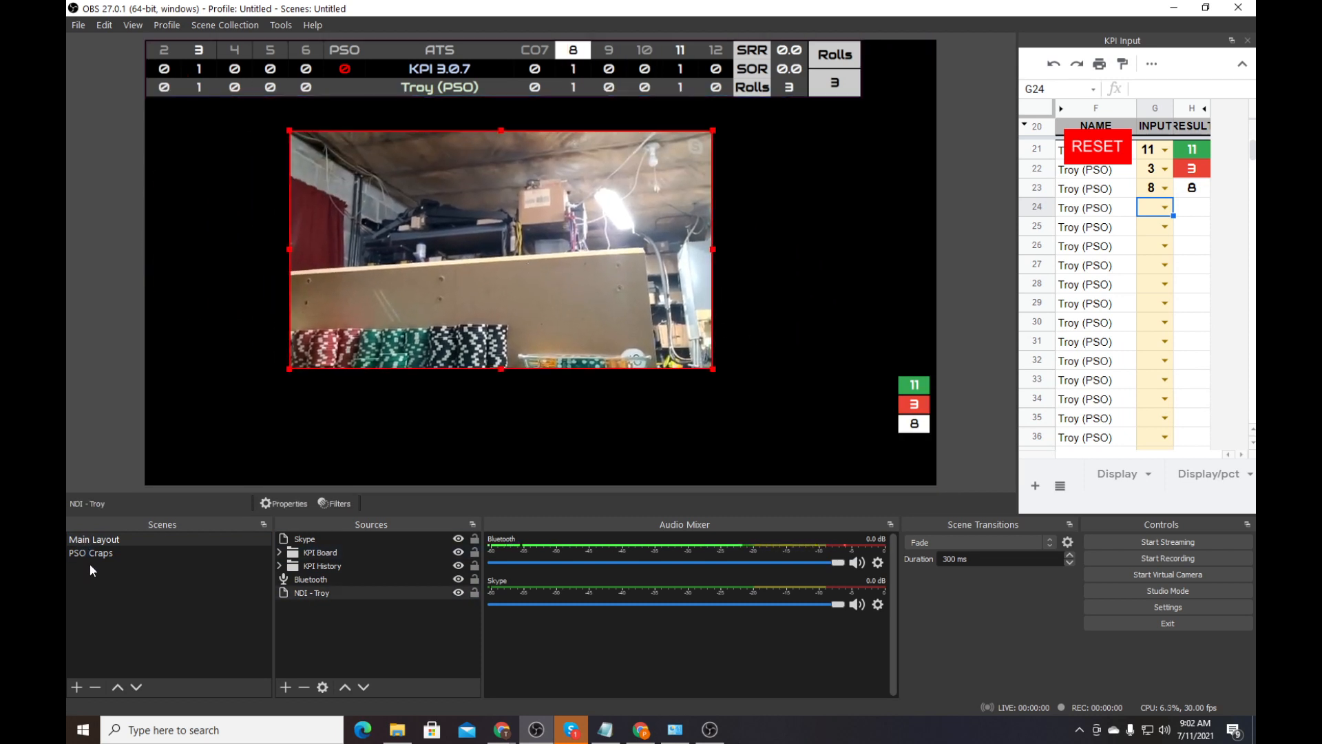
{"action": "left_click", "coordinate": [105, 554]}
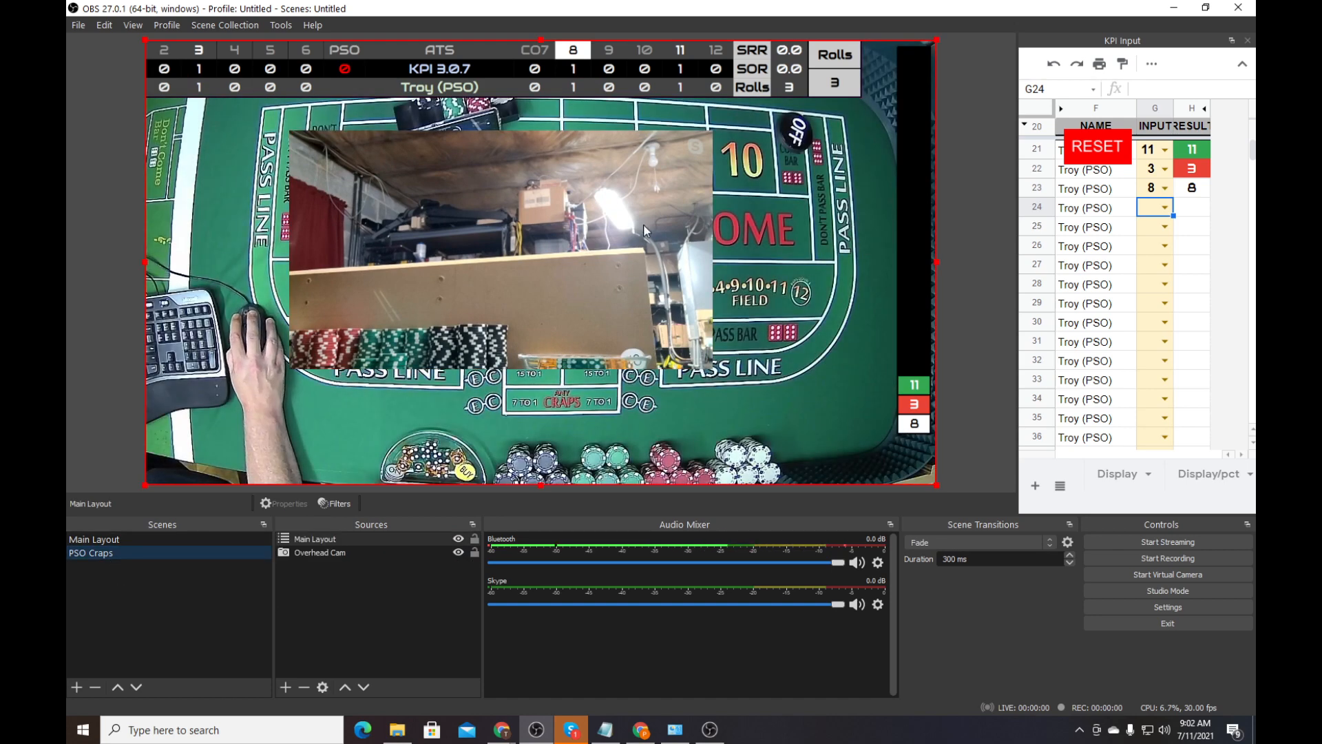
{"action": "mouse_move", "coordinate": [489, 233]}
{"action": "left_mouse_down"}
{"action": "mouse_move", "coordinate": [550, 248]}
{"action": "mouse_move", "coordinate": [470, 246]}
{"action": "mouse_move", "coordinate": [455, 225]}
{"action": "mouse_move", "coordinate": [488, 233]}
{"action": "left_mouse_up"}
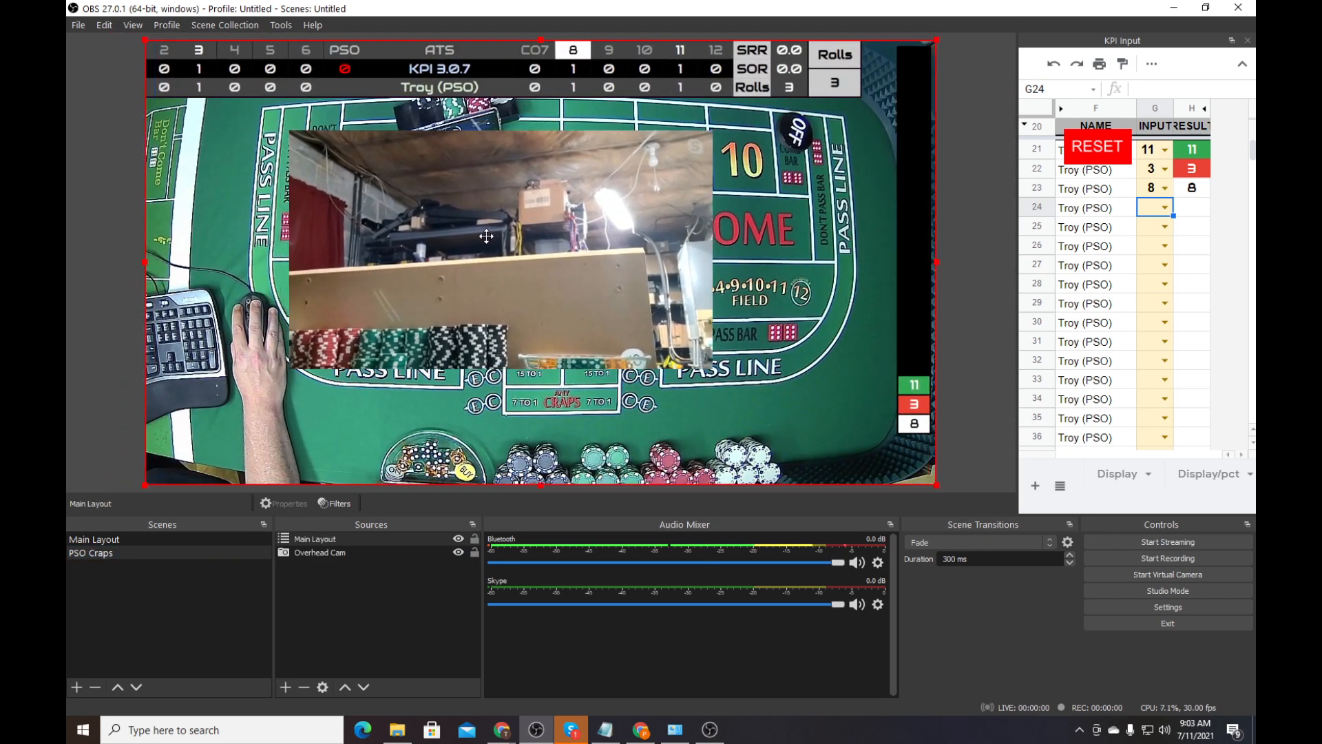
Create a new scene named Shooter 2
{"action": "left_click", "coordinate": [93, 581]}
{"action": "right_click", "coordinate": [93, 581]}
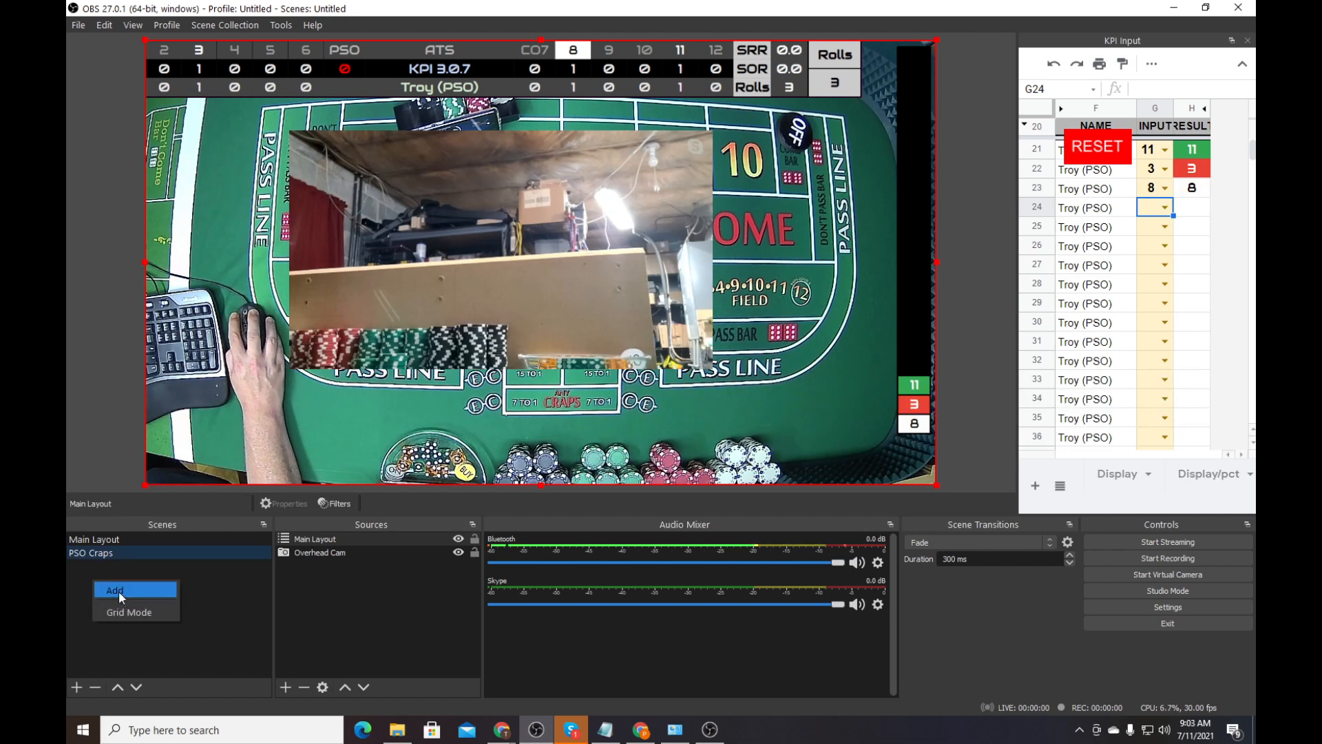
{"action": "left_click", "coordinate": [119, 593]}
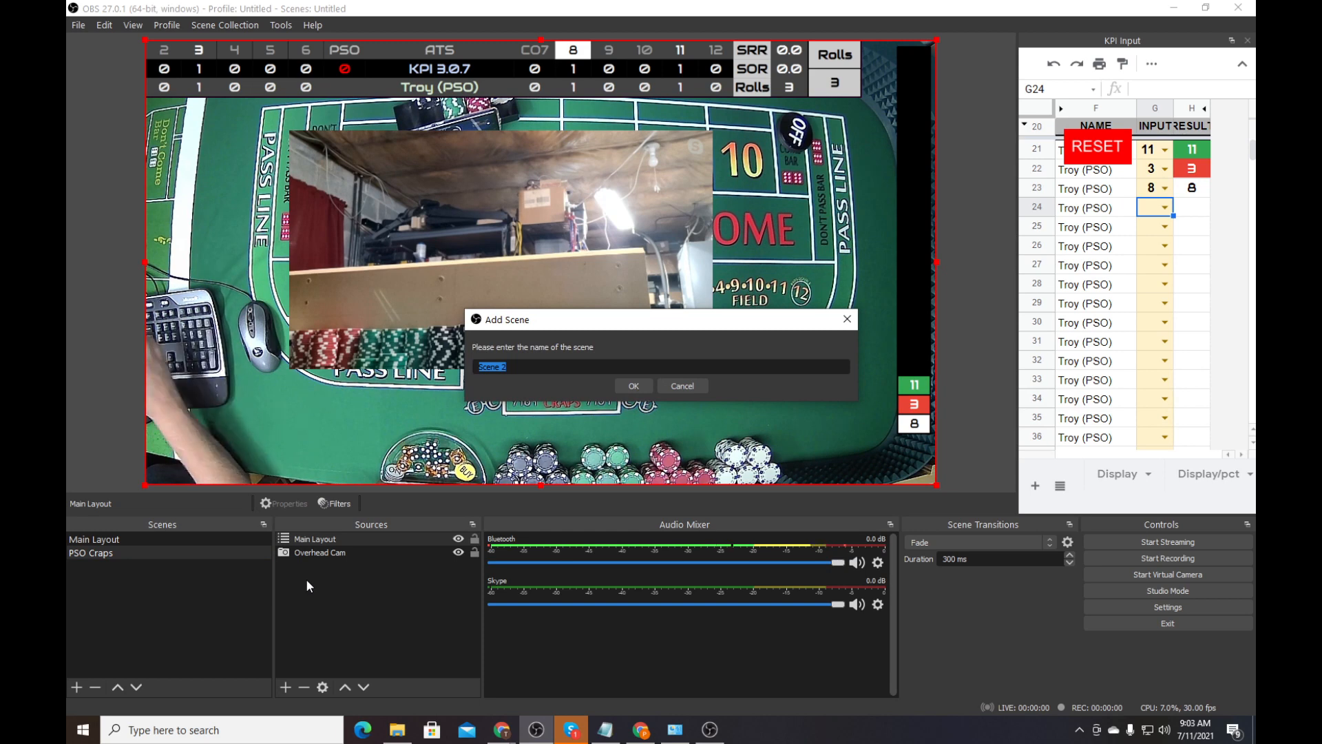
{"action": "type", "text": "Shooter 2"}
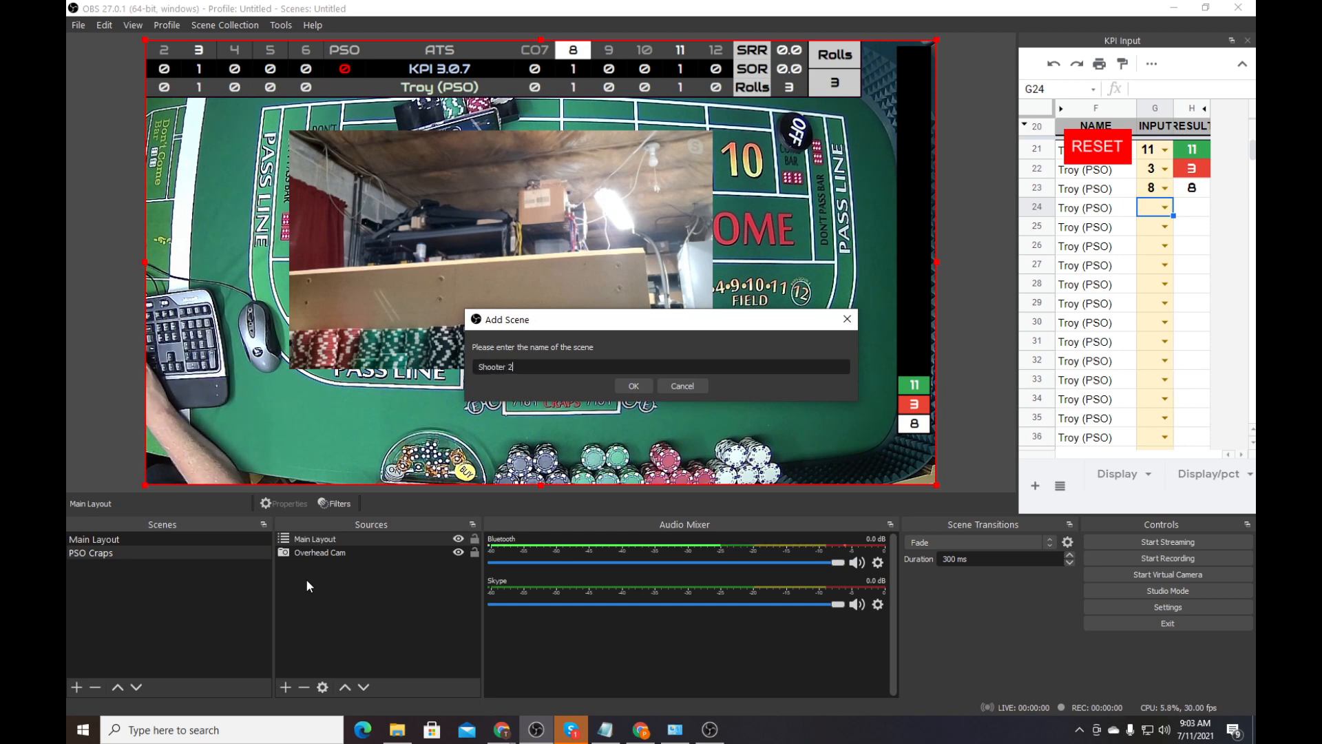
{"action": "key", "text": "Return"}
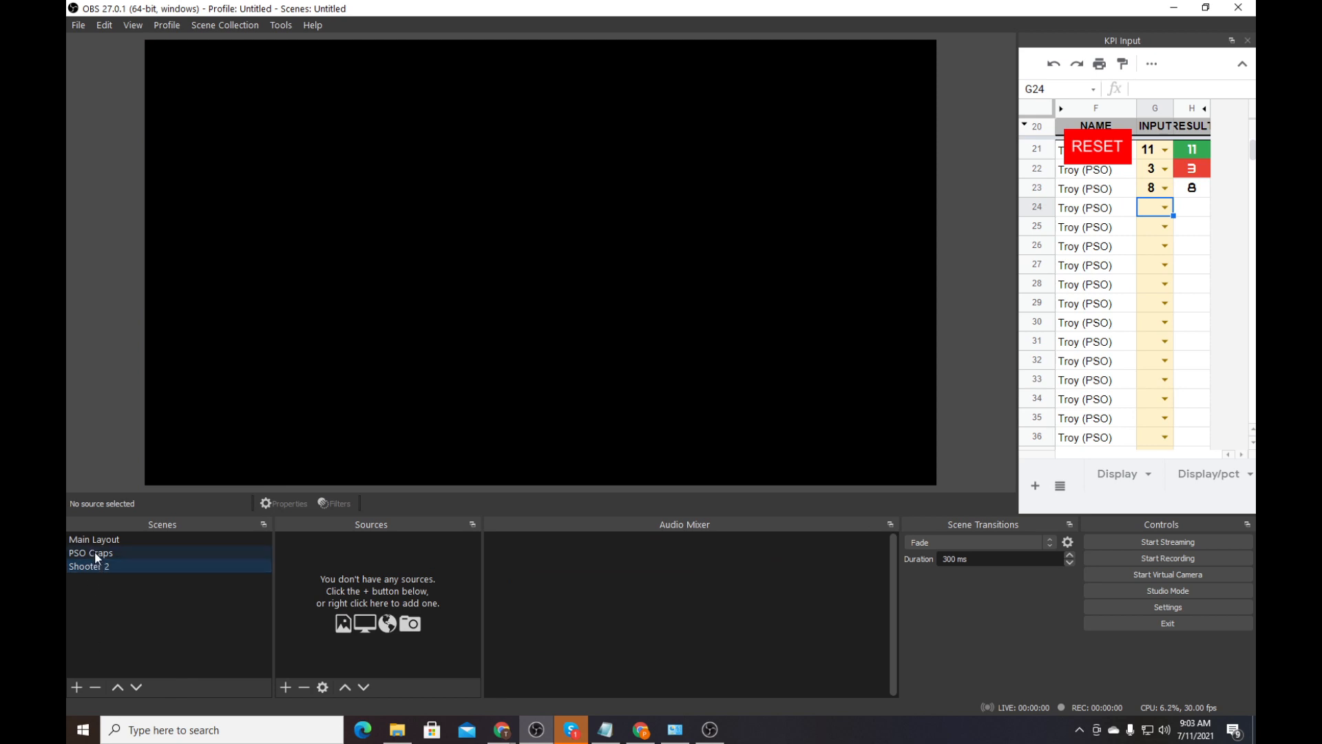
Add the caller's existing NDI source to the Shooter 2 scene and enlarge it to fill the whole canvas
{"action": "left_click", "coordinate": [284, 687]}
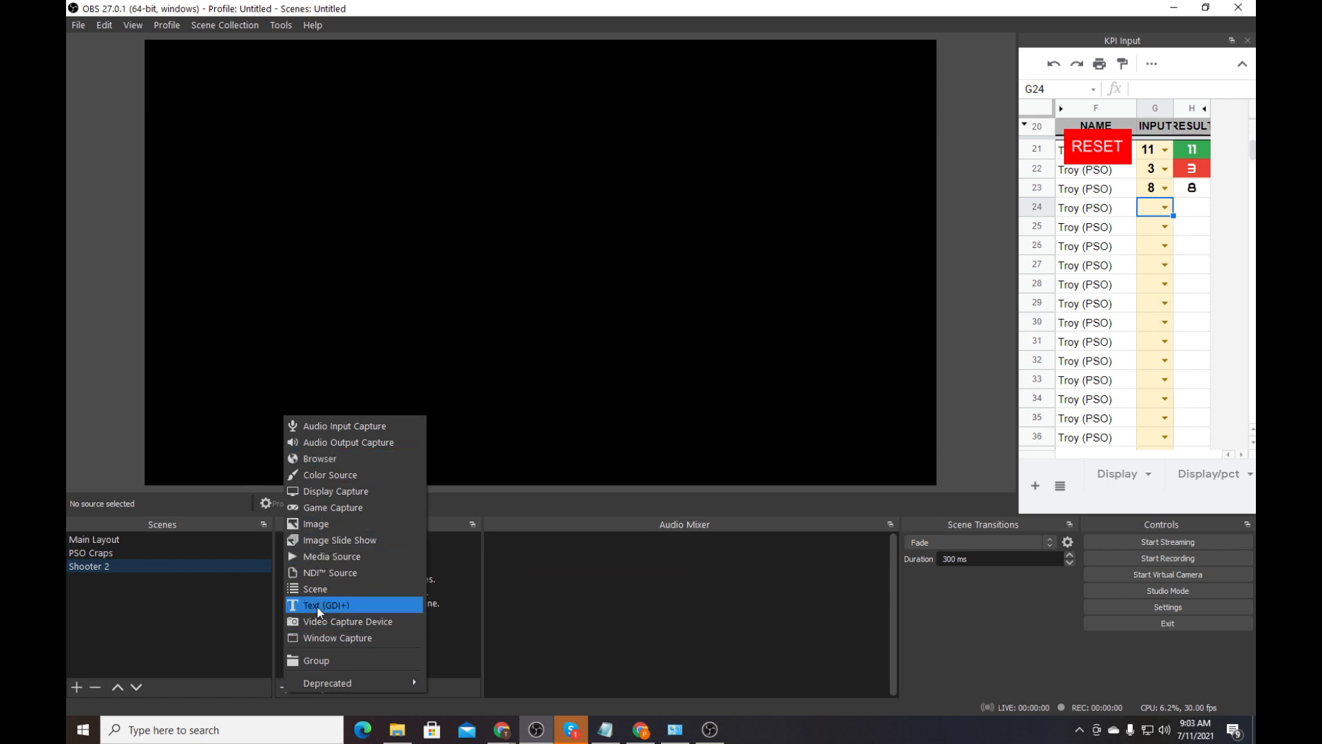
{"action": "left_click", "coordinate": [319, 572]}
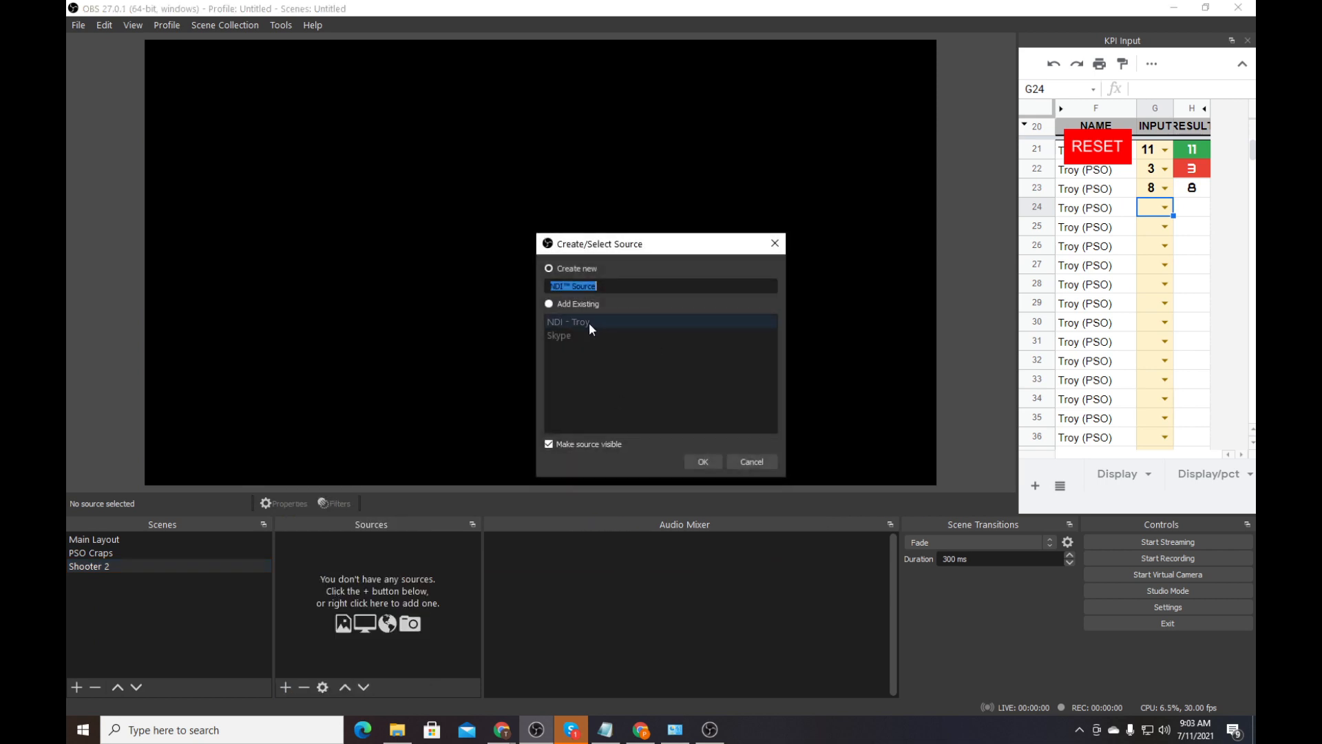
{"action": "left_click", "coordinate": [549, 305]}
{"action": "left_click", "coordinate": [573, 323]}
{"action": "left_click", "coordinate": [703, 462]}
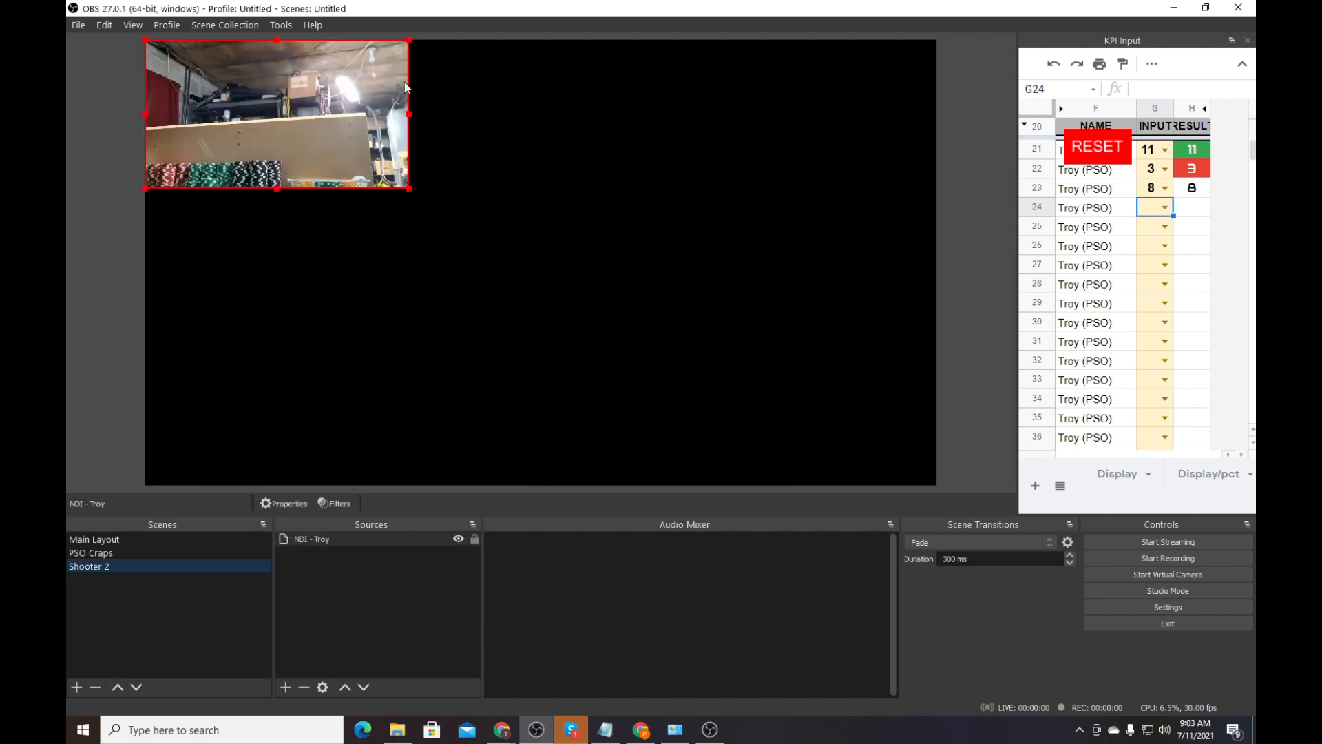
{"action": "left_click_drag", "start_coordinate": [410, 191], "coordinate": [938, 480]}
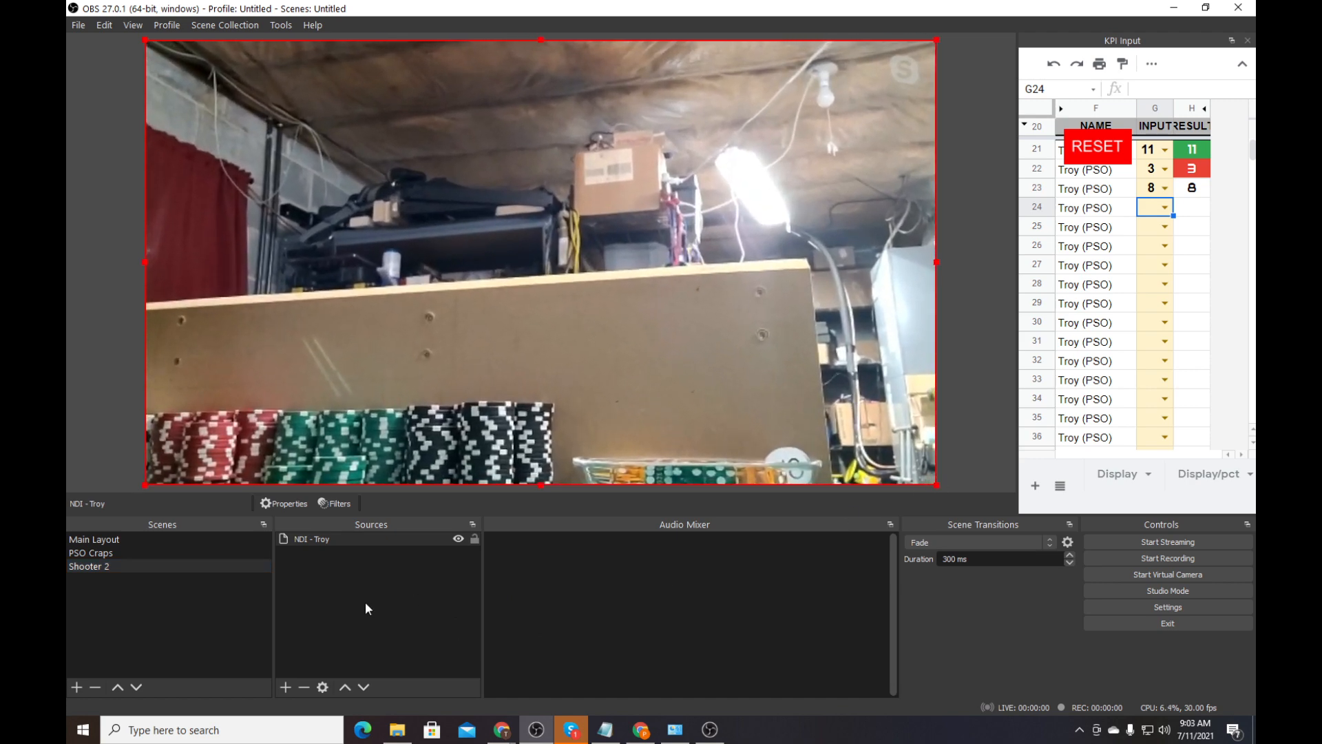
Remove the caller's NDI source from the Main Layout scene, keeping the Skype, KPI Board, KPI History and Bluetooth sources
{"action": "left_click", "coordinate": [100, 552]}
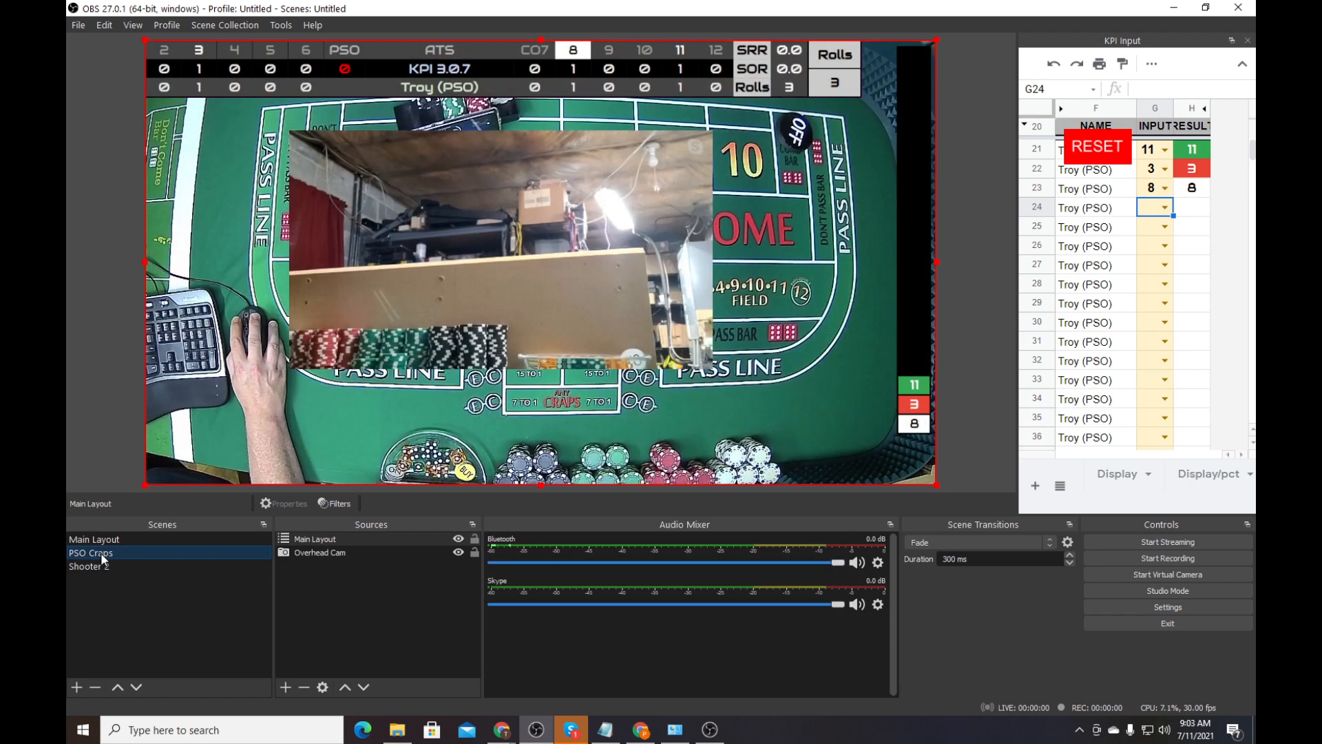
{"action": "left_click", "coordinate": [94, 540]}
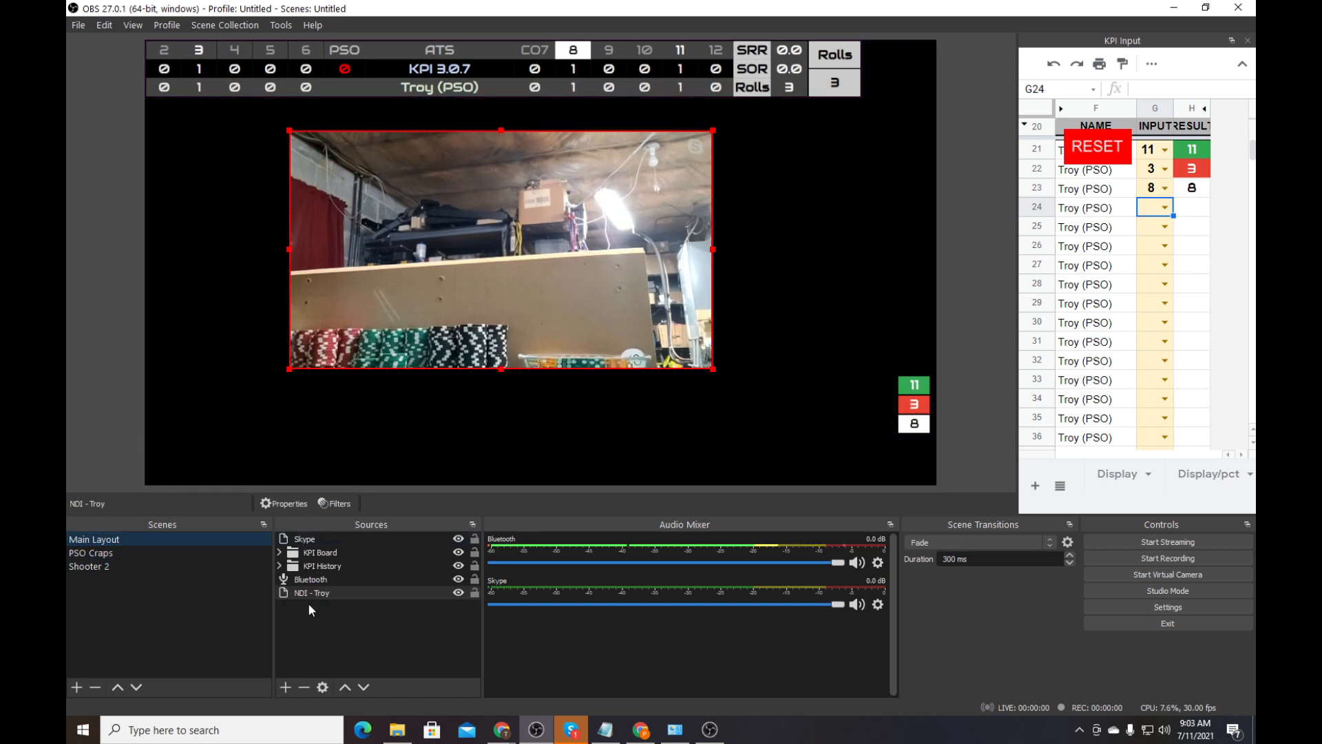
{"action": "left_click", "coordinate": [305, 687]}
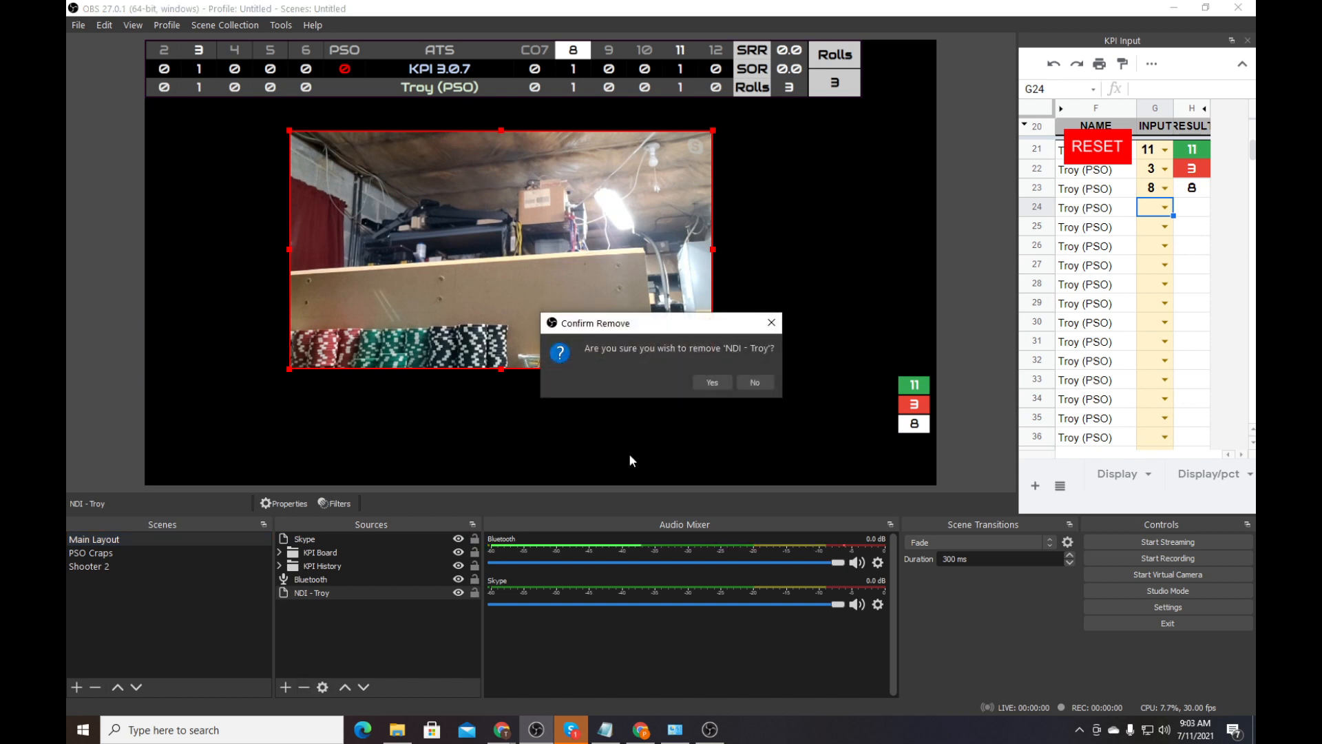
{"action": "left_click", "coordinate": [713, 378]}
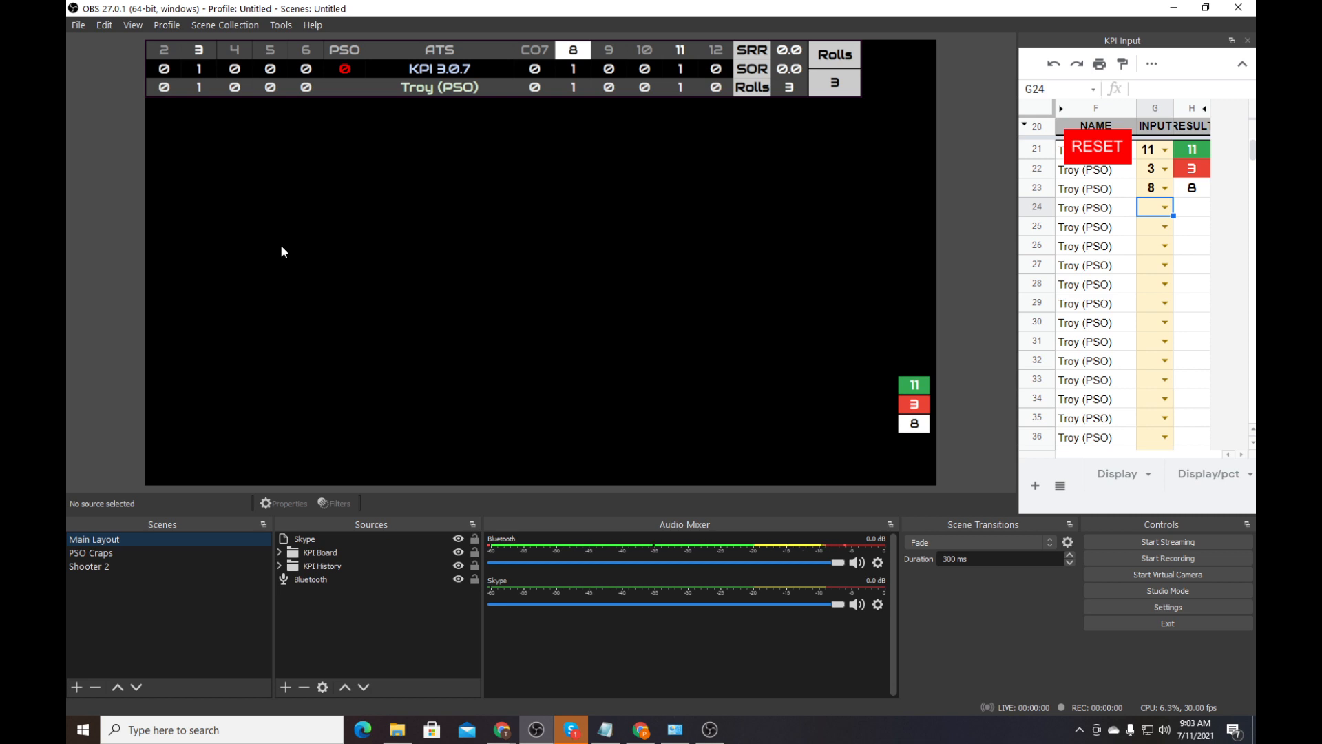
{"action": "left_click", "coordinate": [306, 539]}
{"action": "left_click", "coordinate": [309, 580]}
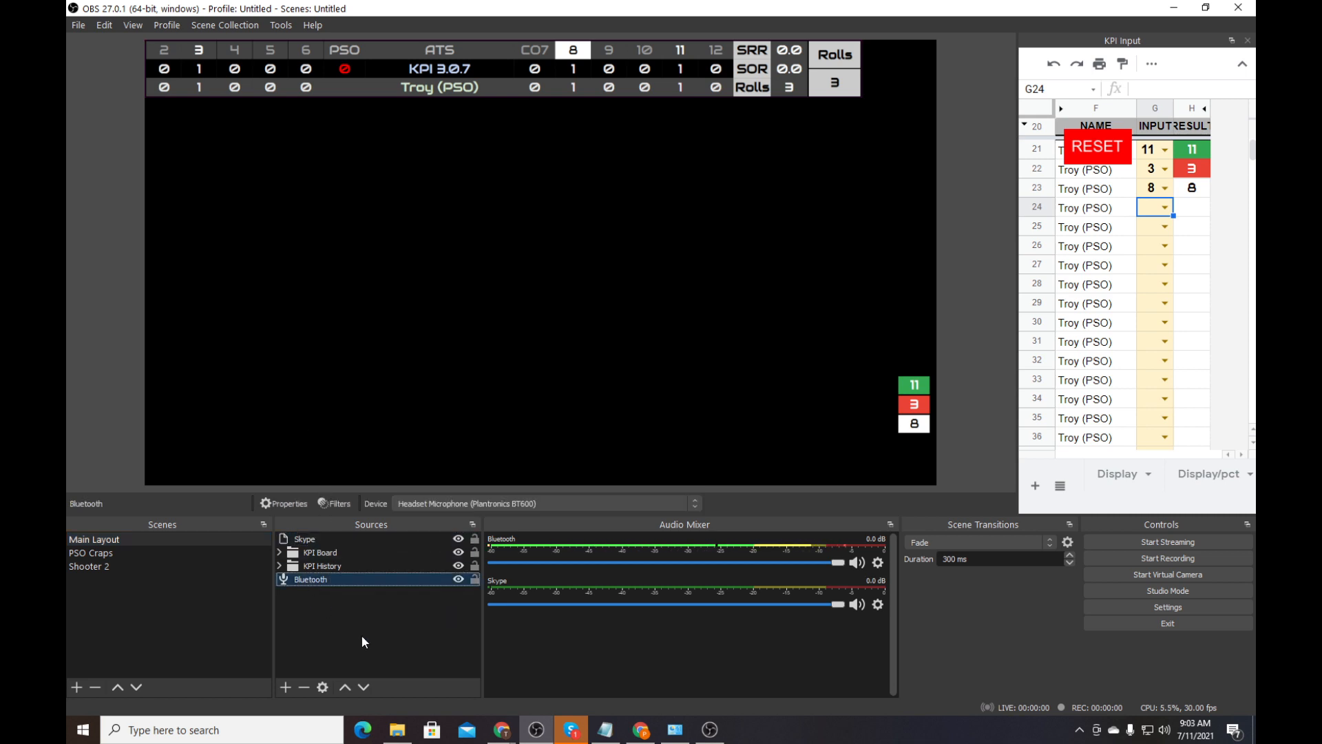
Add the existing Main Layout scene as a visible source above the caller's feed in Shooter 2
{"action": "left_click", "coordinate": [92, 567]}
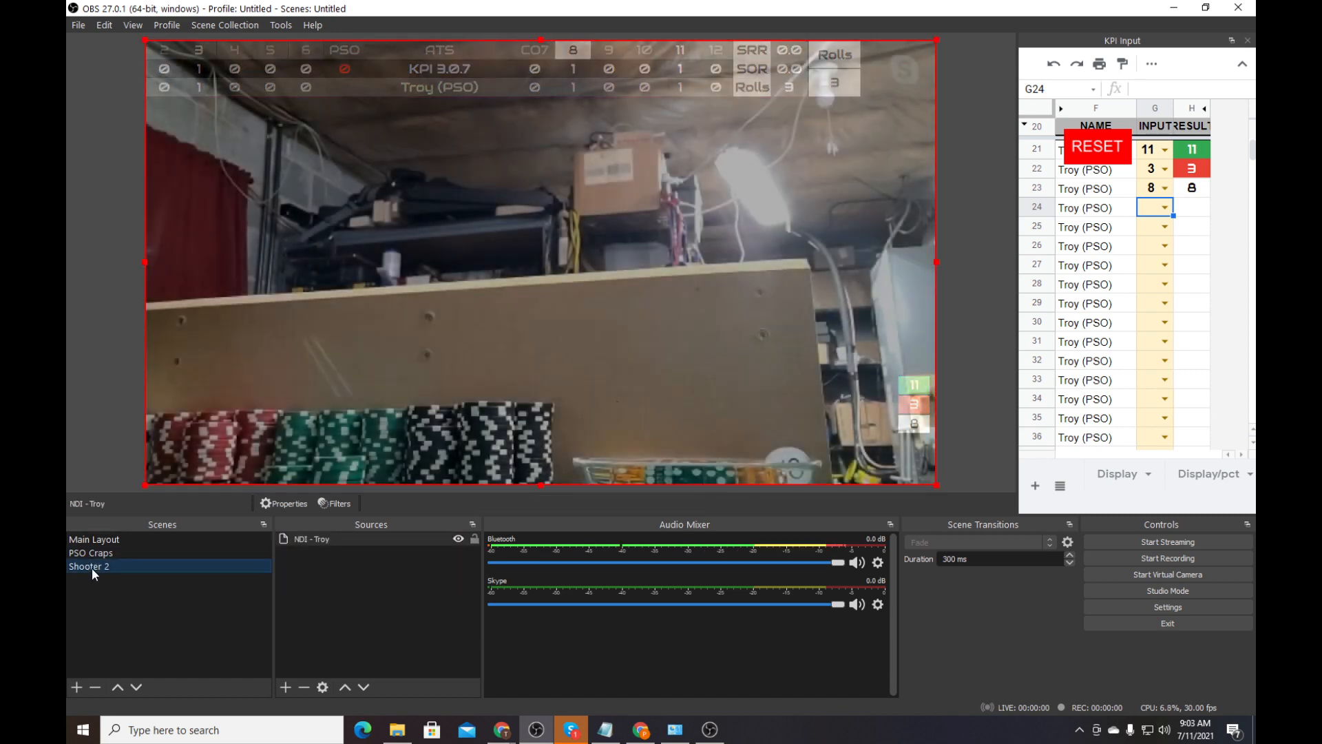
{"action": "left_click", "coordinate": [285, 687]}
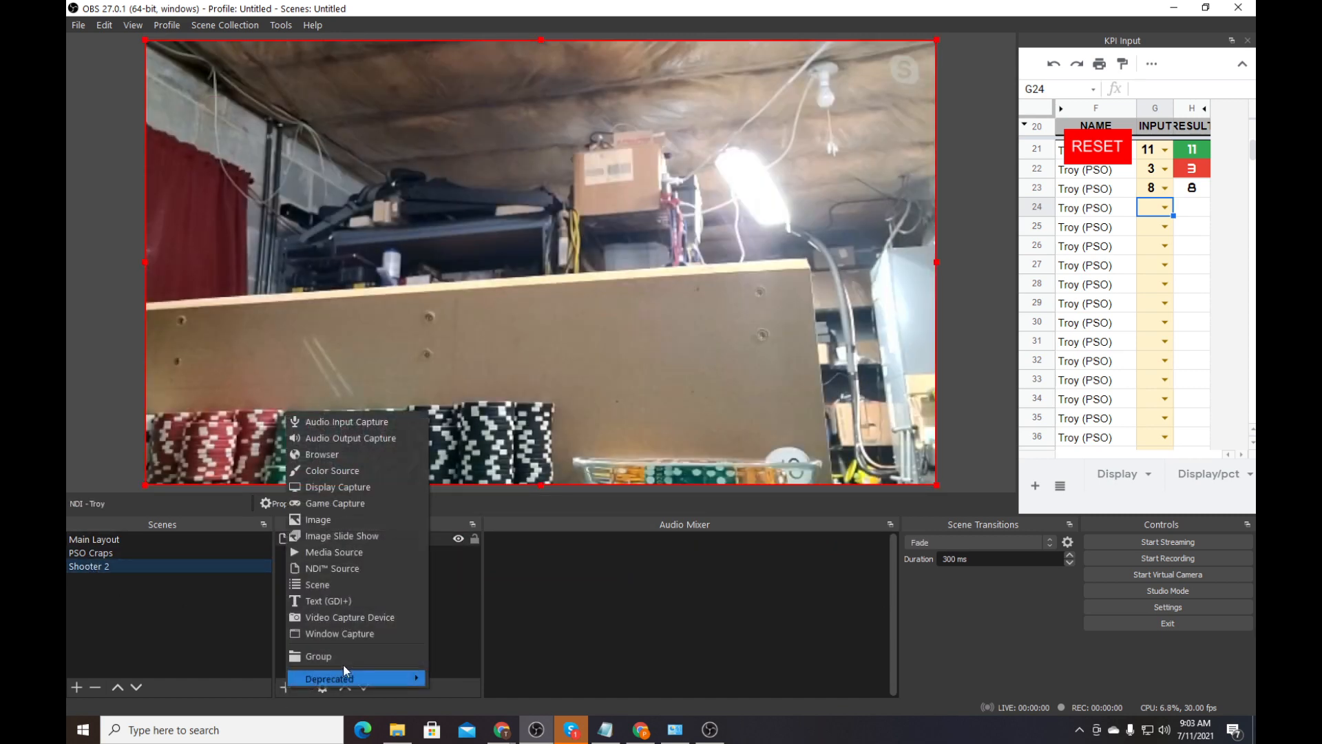
{"action": "left_click", "coordinate": [314, 587]}
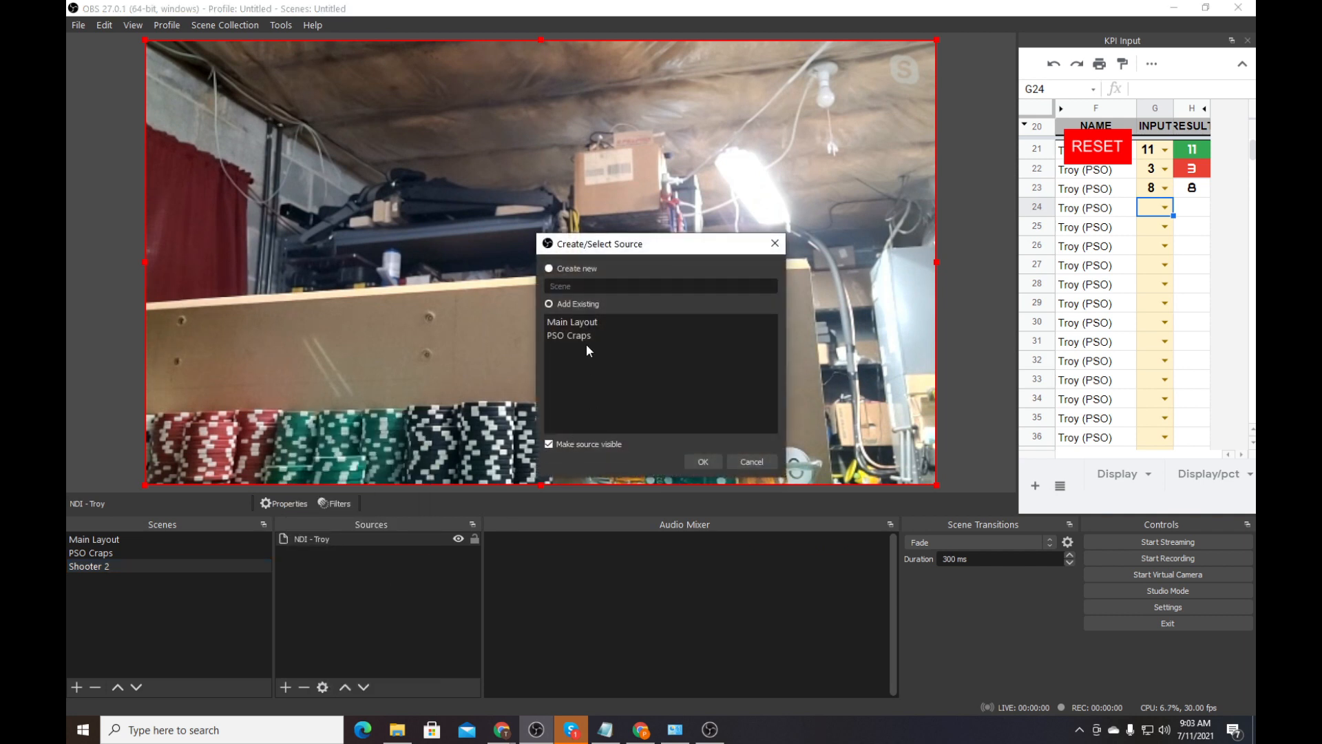
{"action": "left_click", "coordinate": [581, 321]}
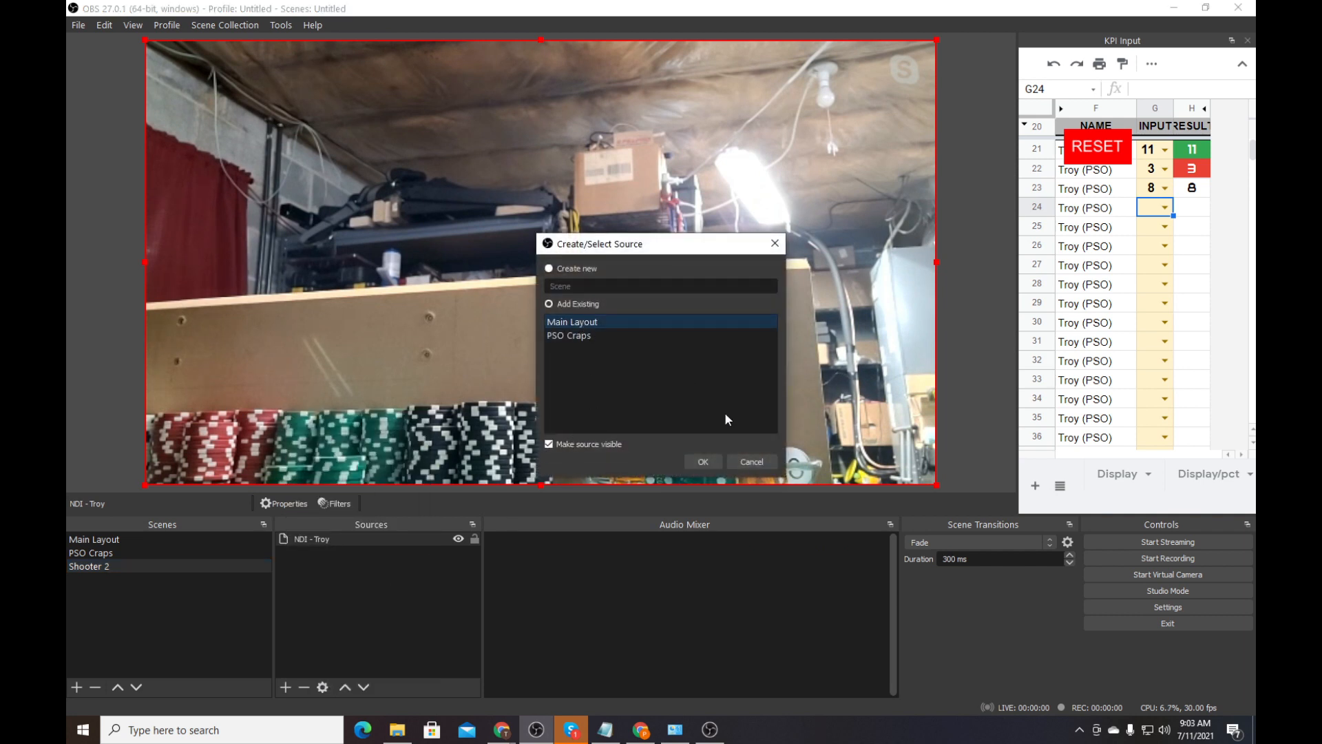
{"action": "left_click", "coordinate": [703, 461]}
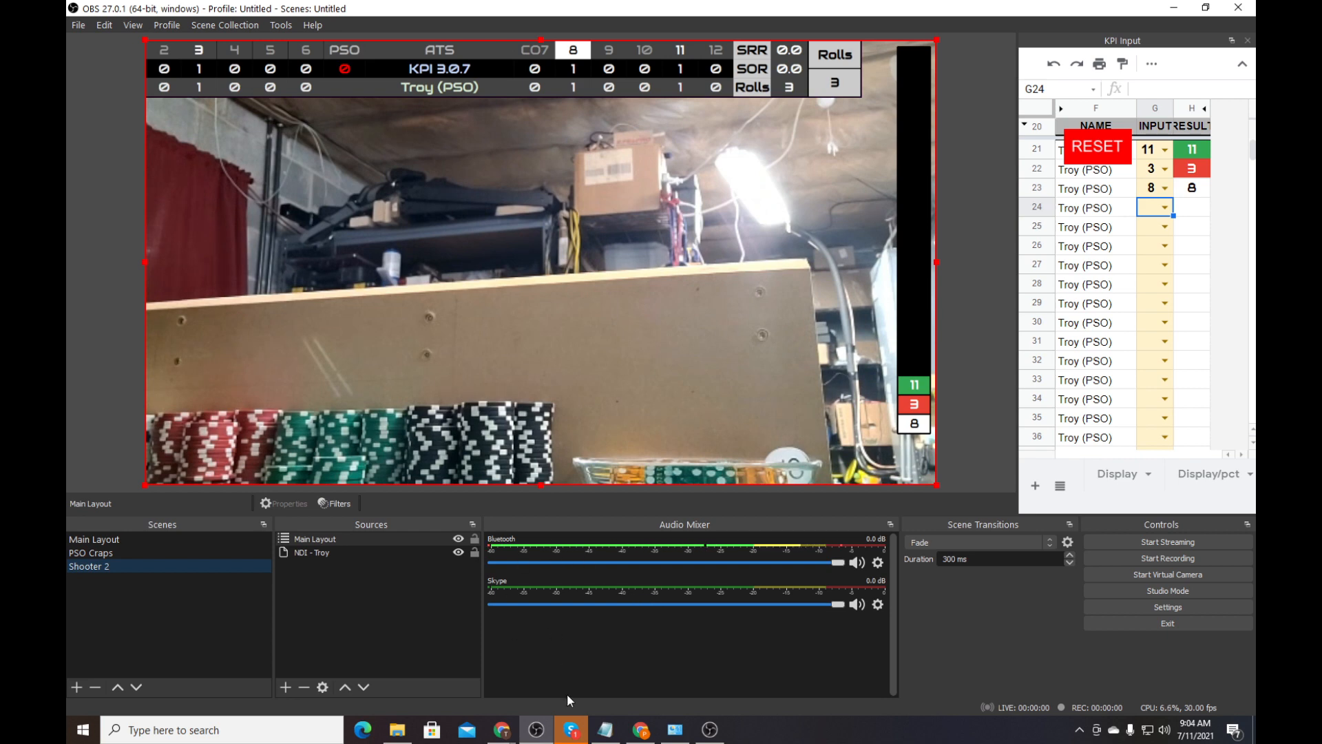
Compare how the Main Layout overlay appears in the PSO Craps and Shooter 2 scenes, then clear the source selection
{"action": "left_click", "coordinate": [89, 553]}
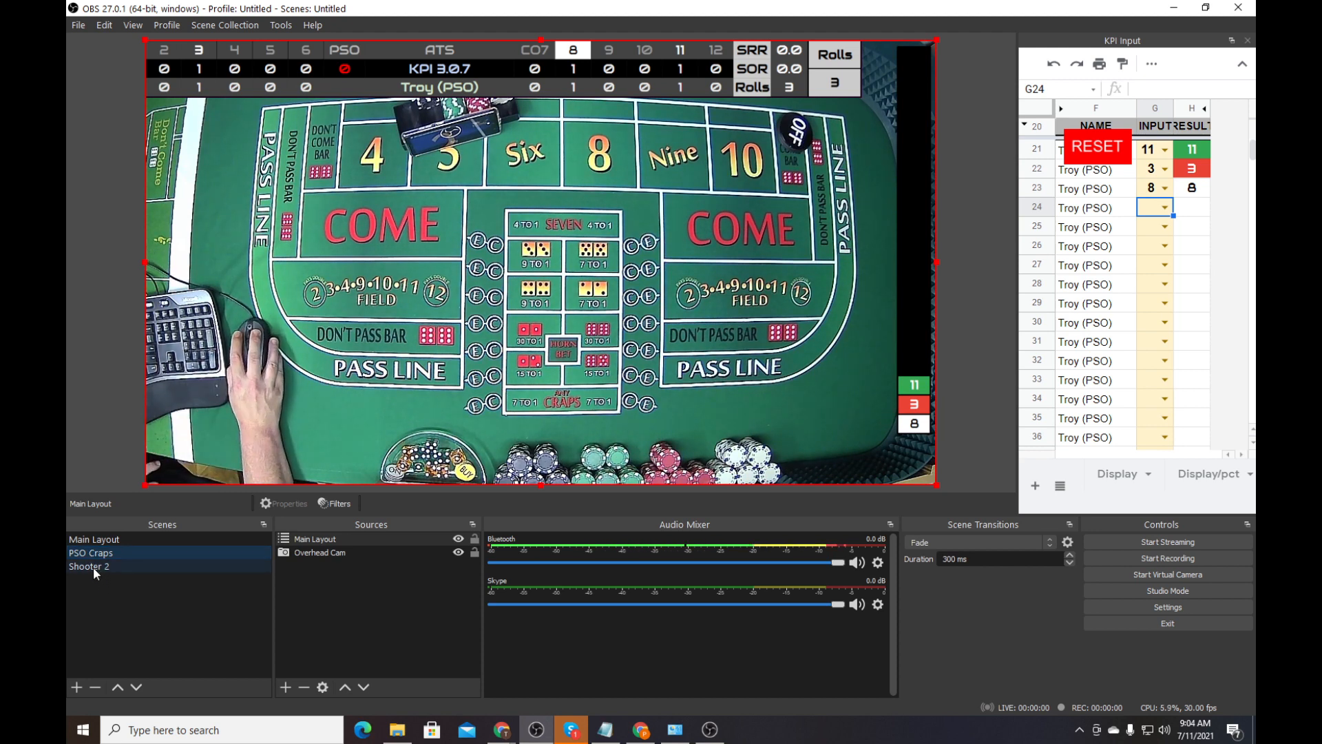
{"action": "left_click", "coordinate": [93, 567]}
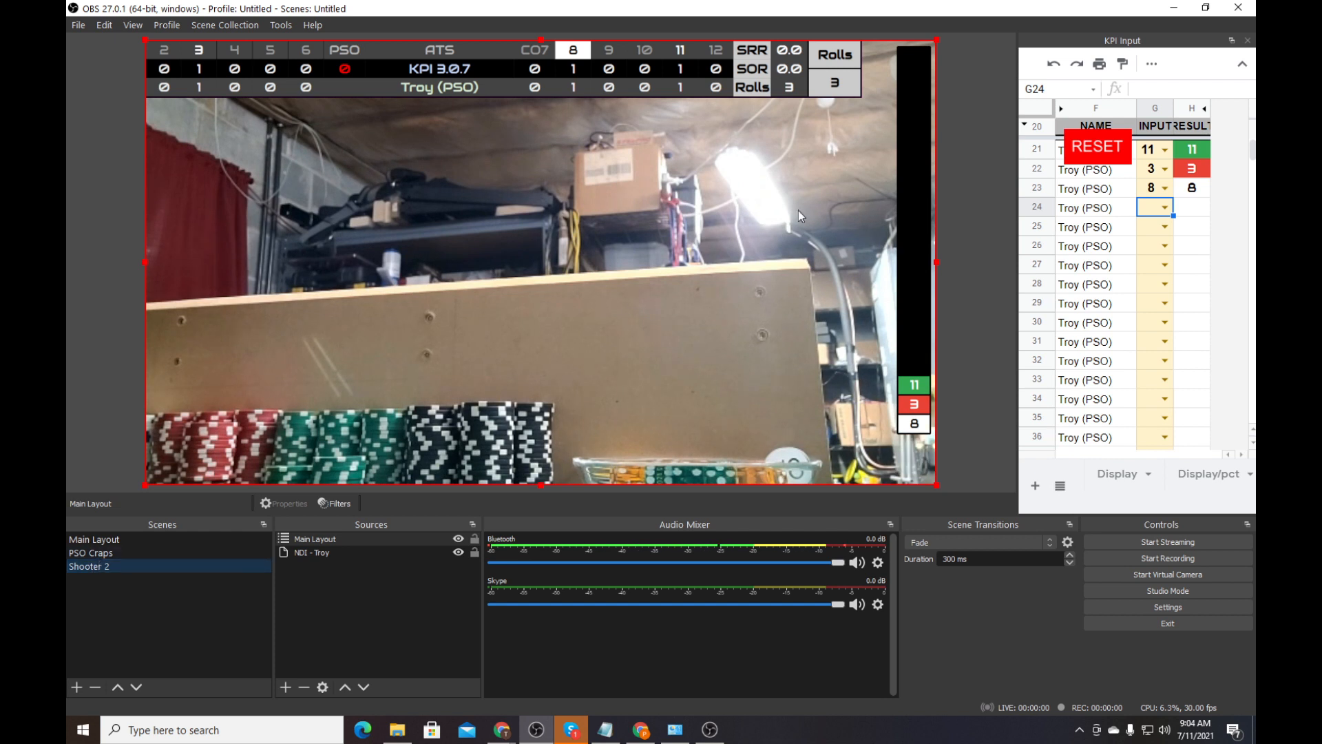
{"action": "left_click", "coordinate": [1148, 205]}
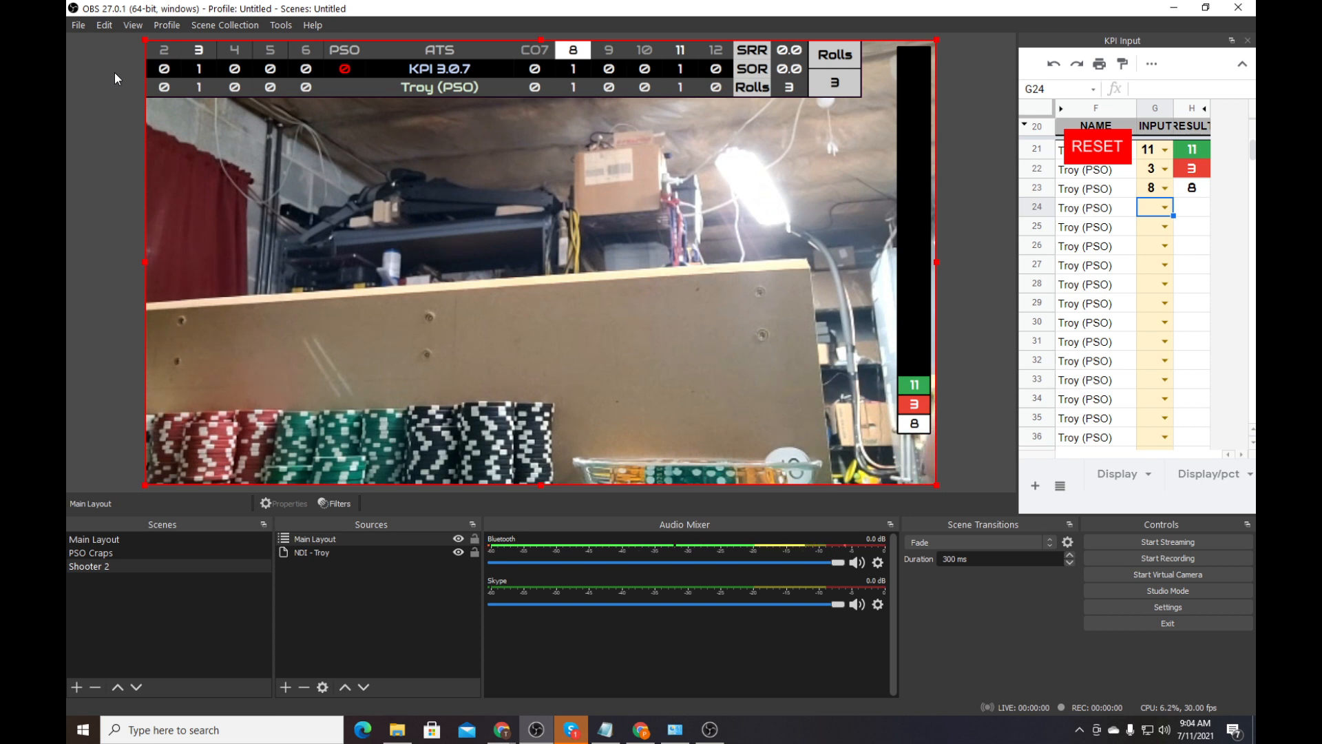
{"action": "left_click", "coordinate": [113, 151]}
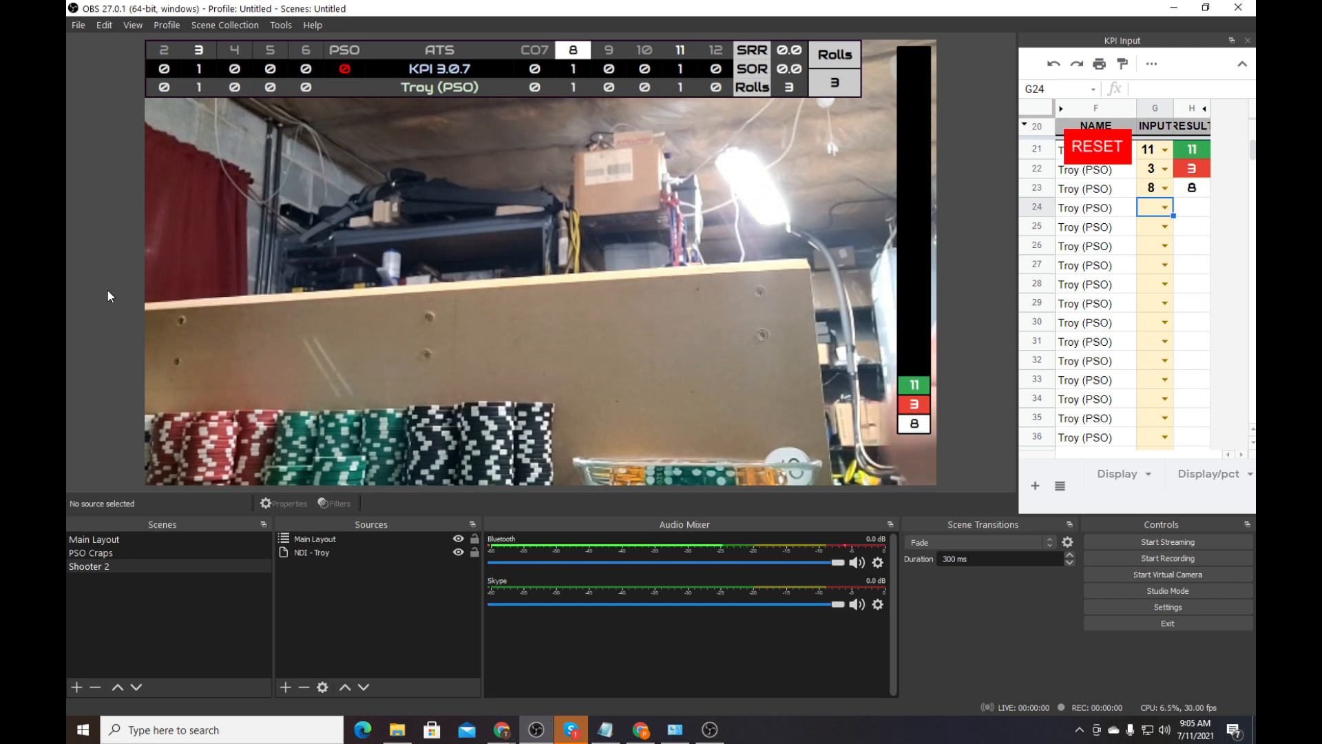
Search Windows for "keyboard" and open Microsoft Mouse and Keyboard Center
{"action": "left_click", "coordinate": [81, 734]}
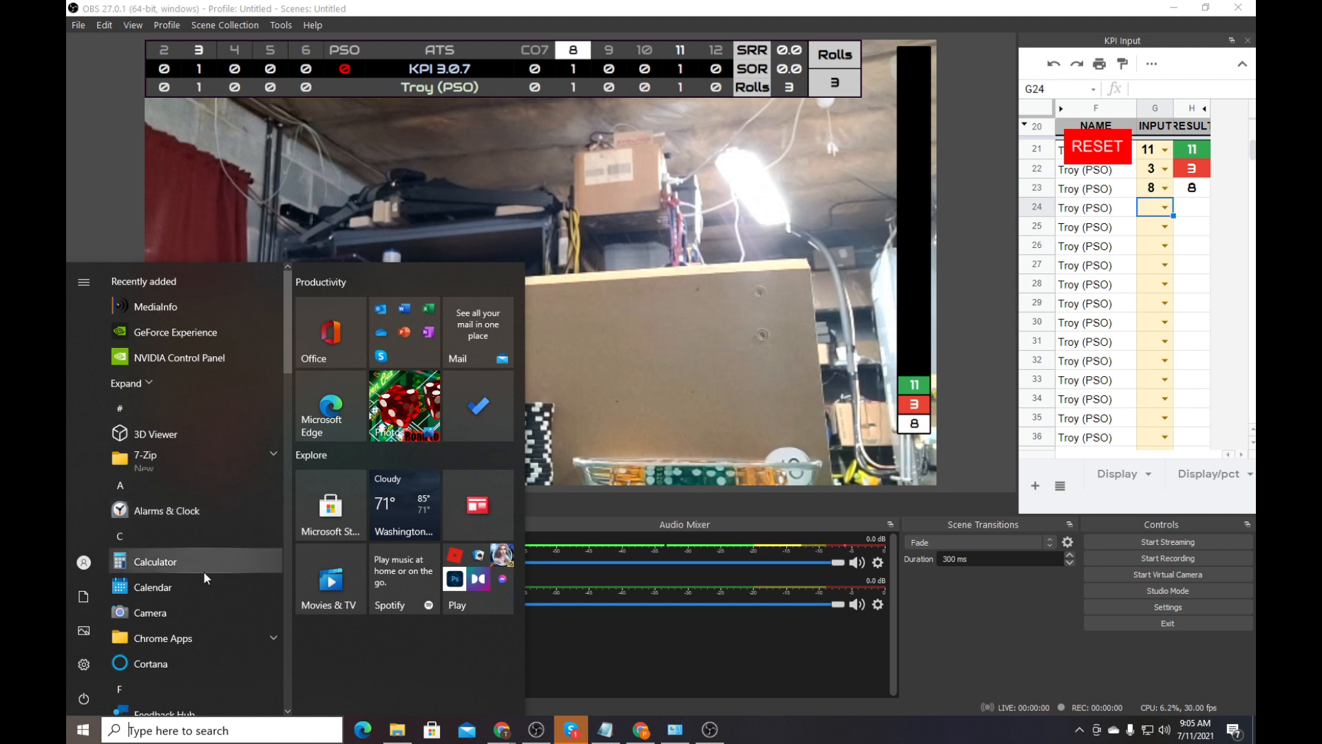
{"action": "type", "text": "keyboard"}
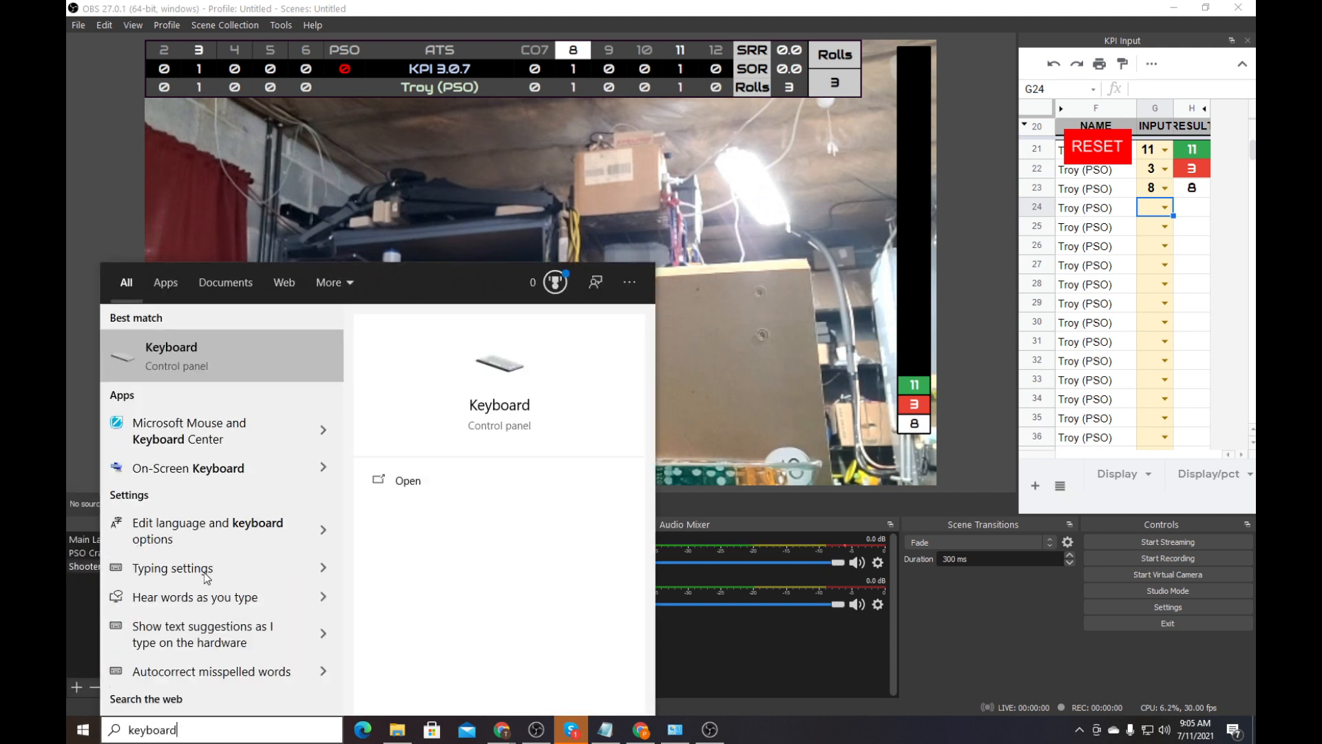
{"action": "left_click", "coordinate": [198, 436]}
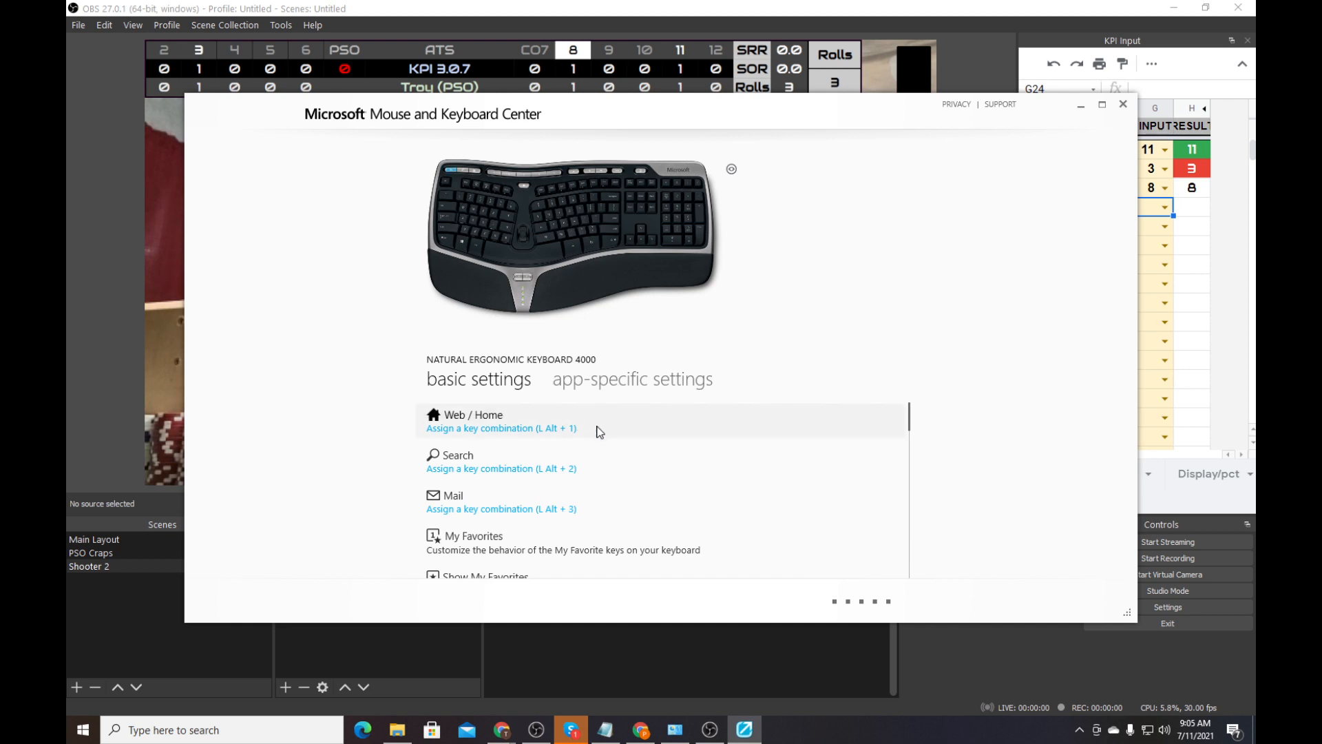
Review the key combinations assigned to the Natural Ergonomic Keyboard 4000's special keys in the basic settings
{"action": "scroll", "coordinate": [593, 432], "scroll_direction": "down", "scroll_amount": 2}
{"action": "scroll", "coordinate": [609, 486], "scroll_direction": "up", "scroll_amount": 2}
{"action": "scroll", "coordinate": [602, 419], "scroll_direction": "down", "scroll_amount": 2}
{"action": "scroll", "coordinate": [602, 419], "scroll_direction": "up", "scroll_amount": 2}
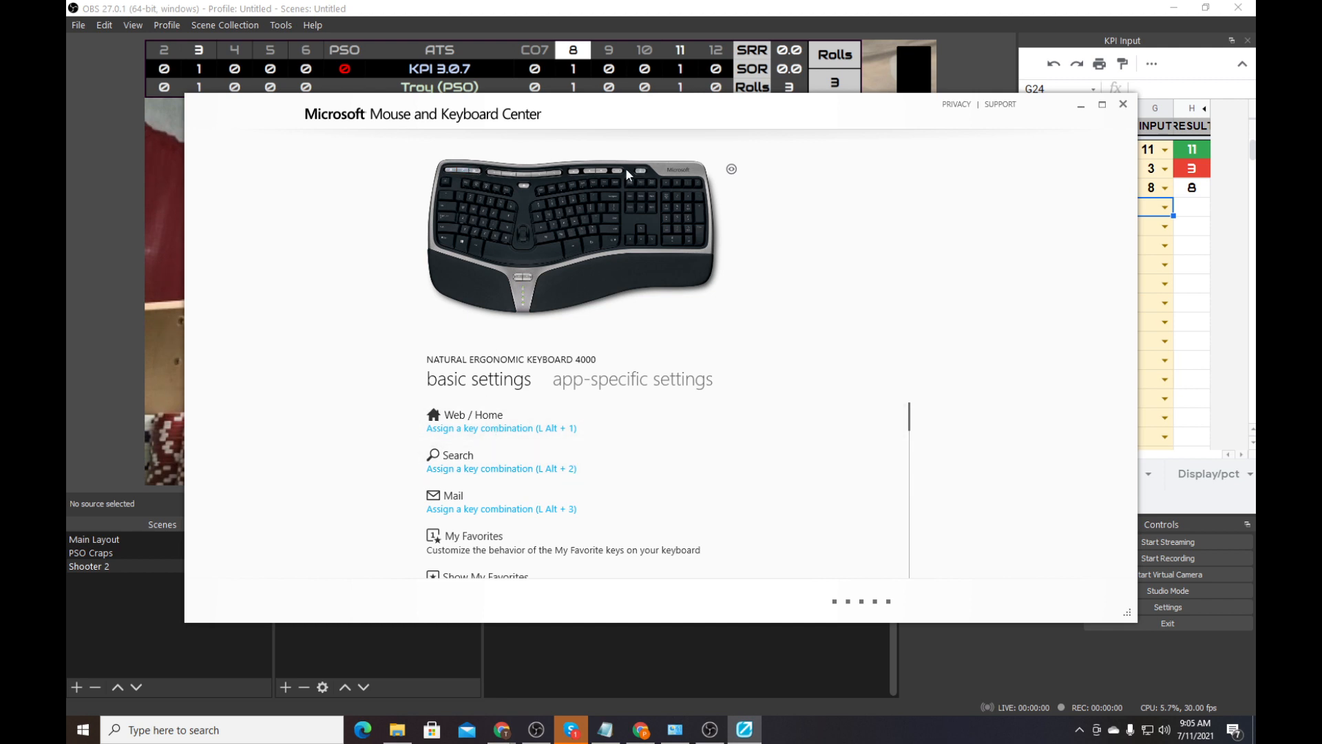
{"action": "scroll", "coordinate": [601, 425], "scroll_direction": "down", "scroll_amount": 2}
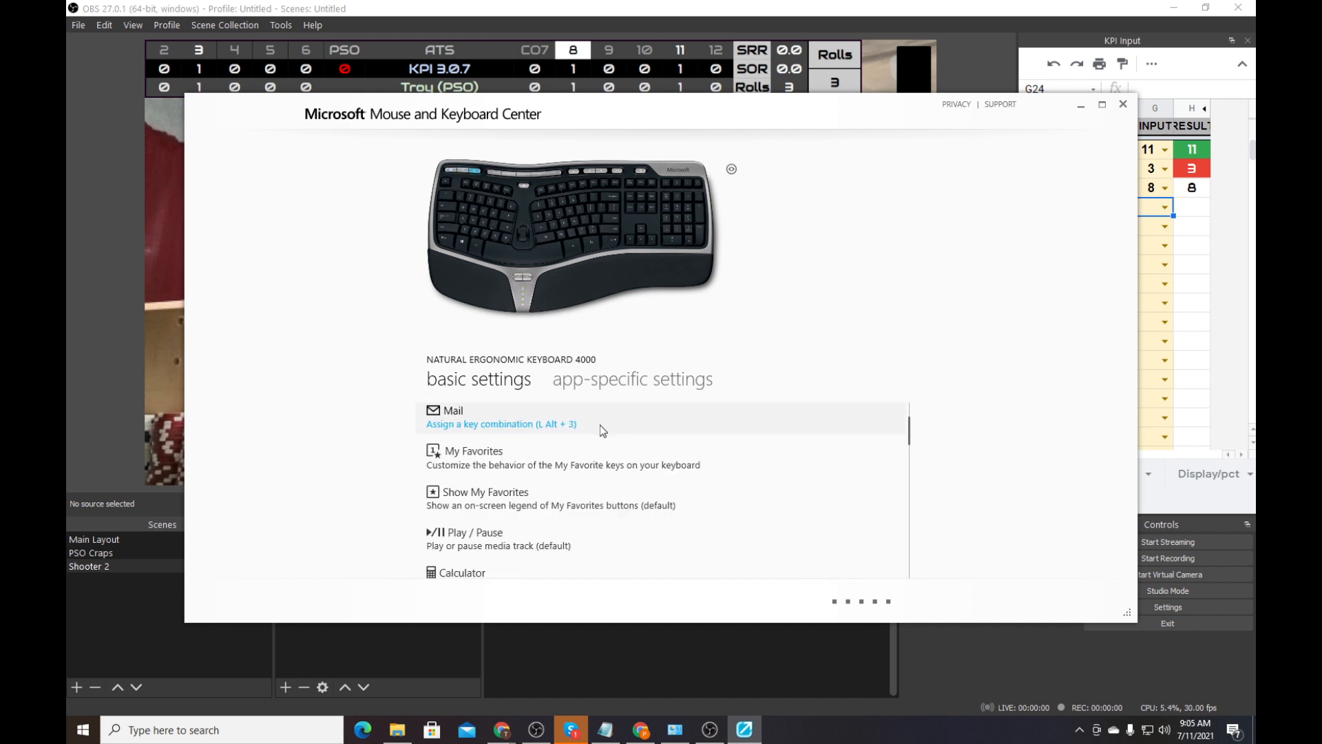
{"action": "scroll", "coordinate": [601, 426], "scroll_direction": "down", "scroll_amount": 6}
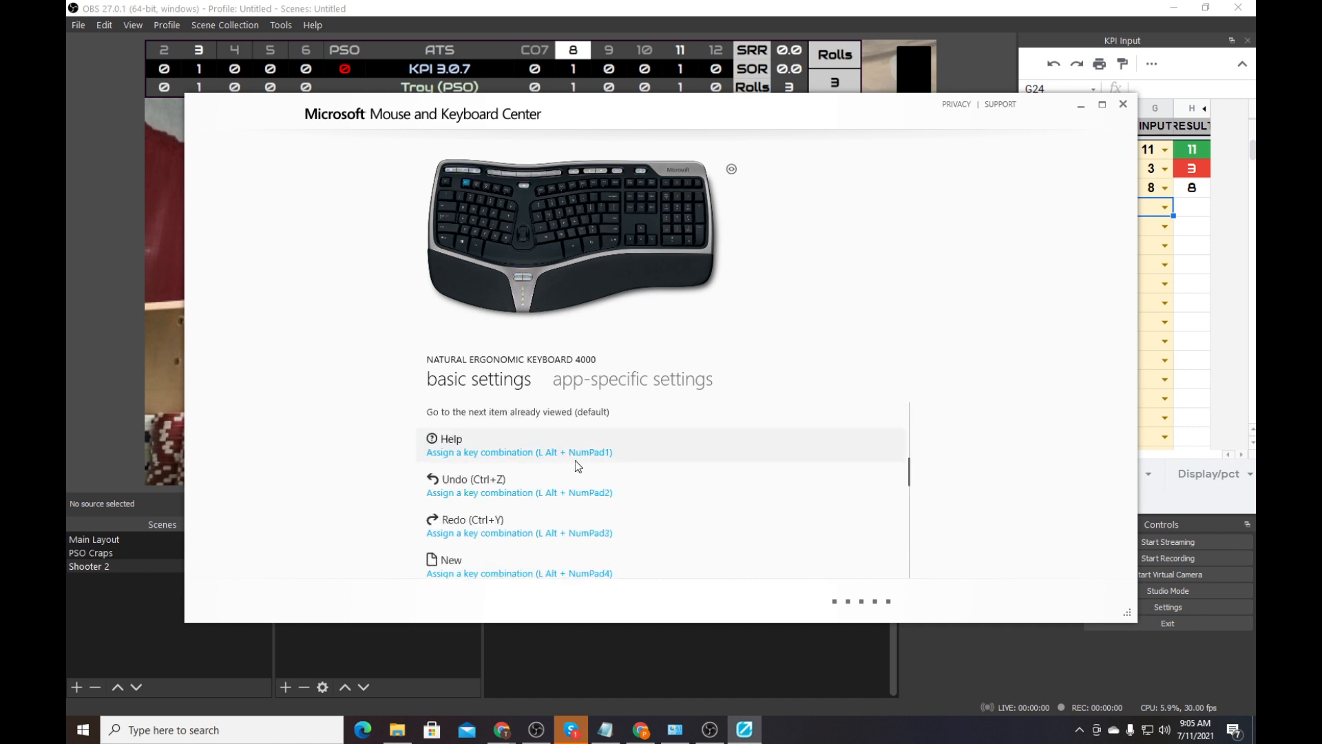
{"action": "scroll", "coordinate": [640, 506], "scroll_direction": "down", "scroll_amount": 3}
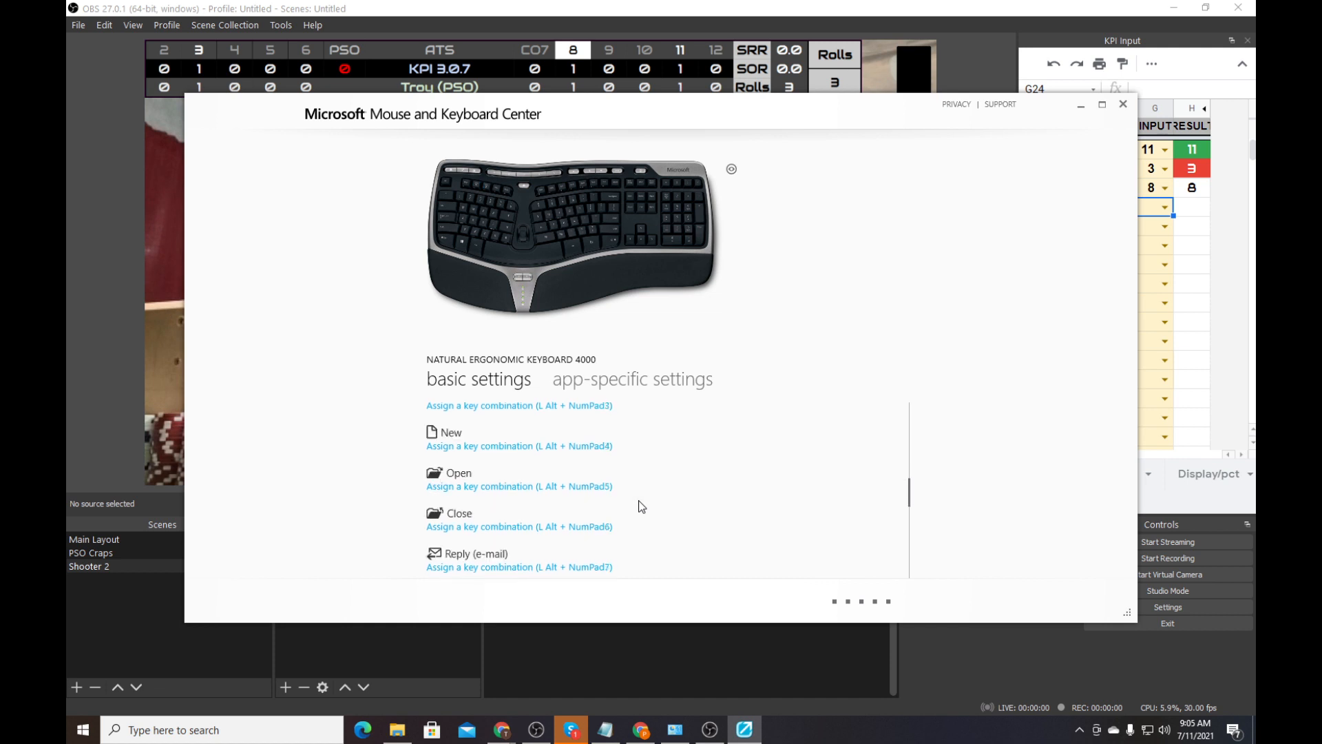
{"action": "scroll", "coordinate": [641, 507], "scroll_direction": "down", "scroll_amount": 2}
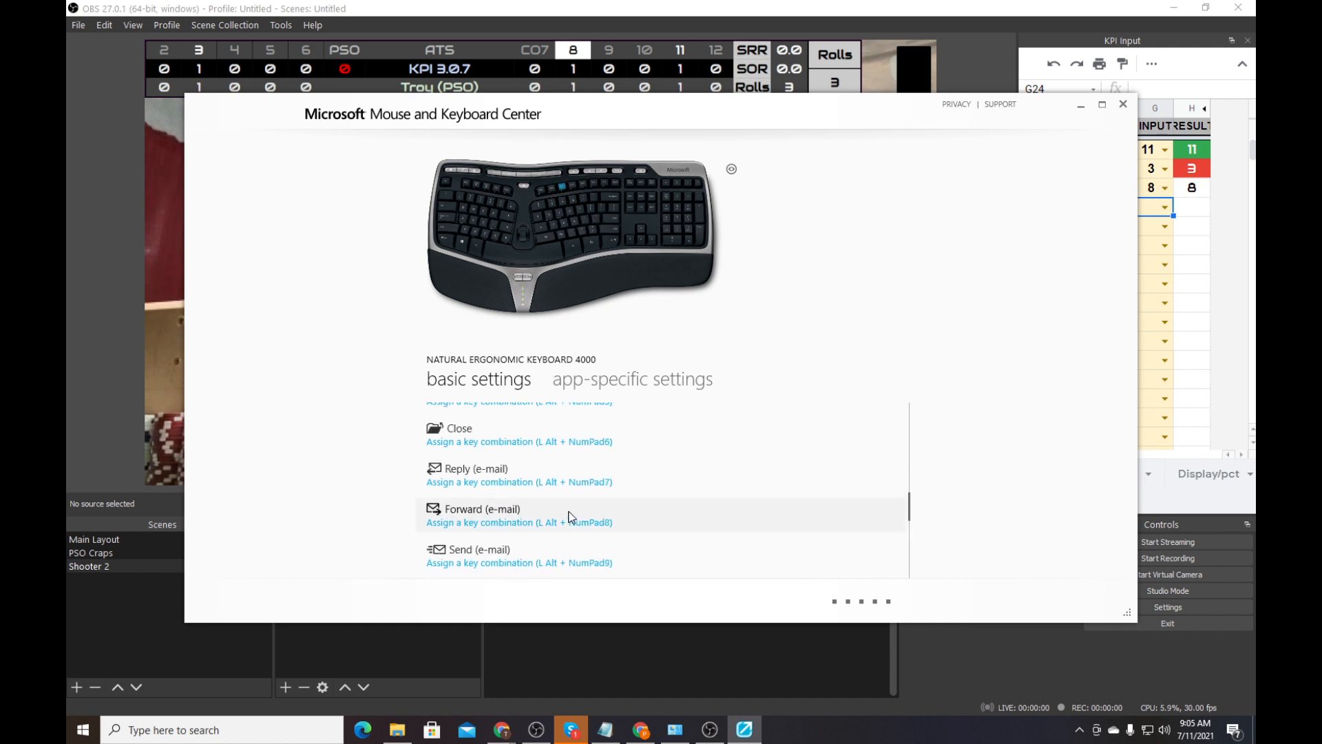
{"action": "scroll", "coordinate": [571, 517], "scroll_direction": "down", "scroll_amount": 2}
{"action": "scroll", "coordinate": [552, 498], "scroll_direction": "down", "scroll_amount": 4}
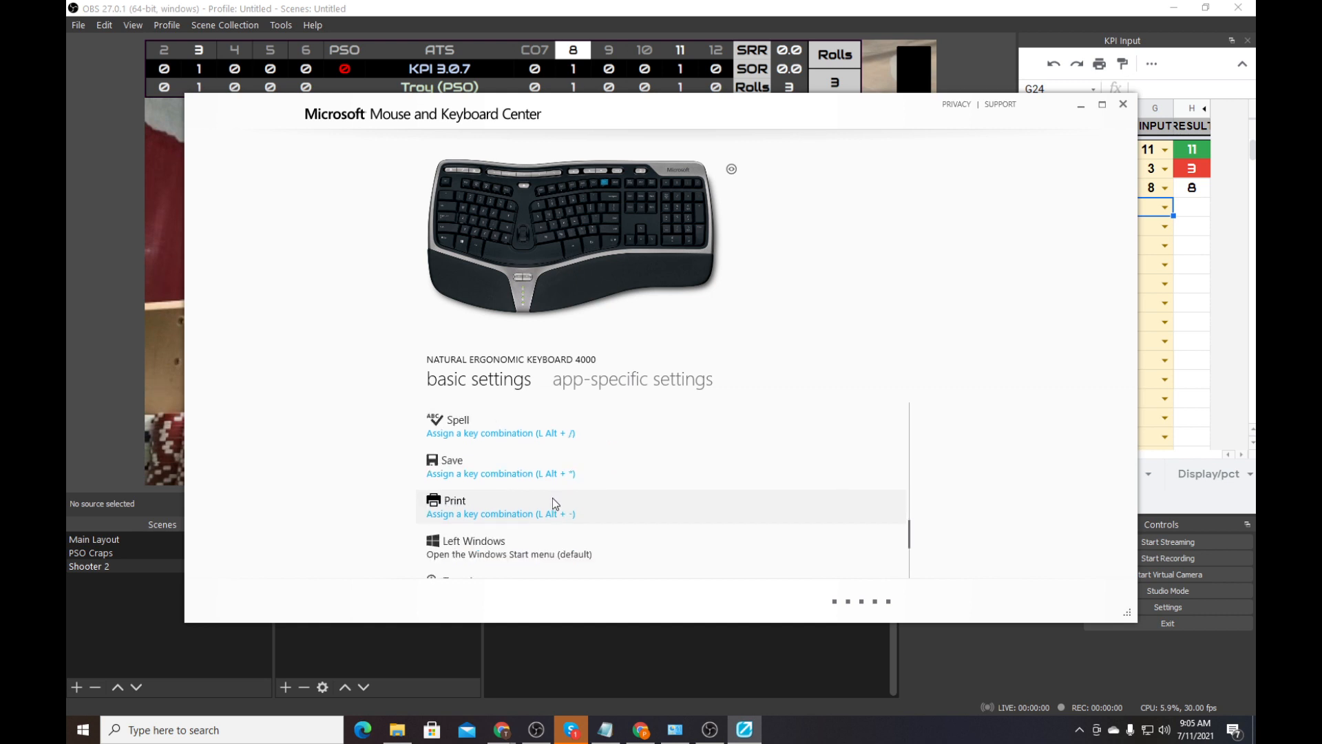
{"action": "scroll", "coordinate": [552, 498], "scroll_direction": "down", "scroll_amount": 3}
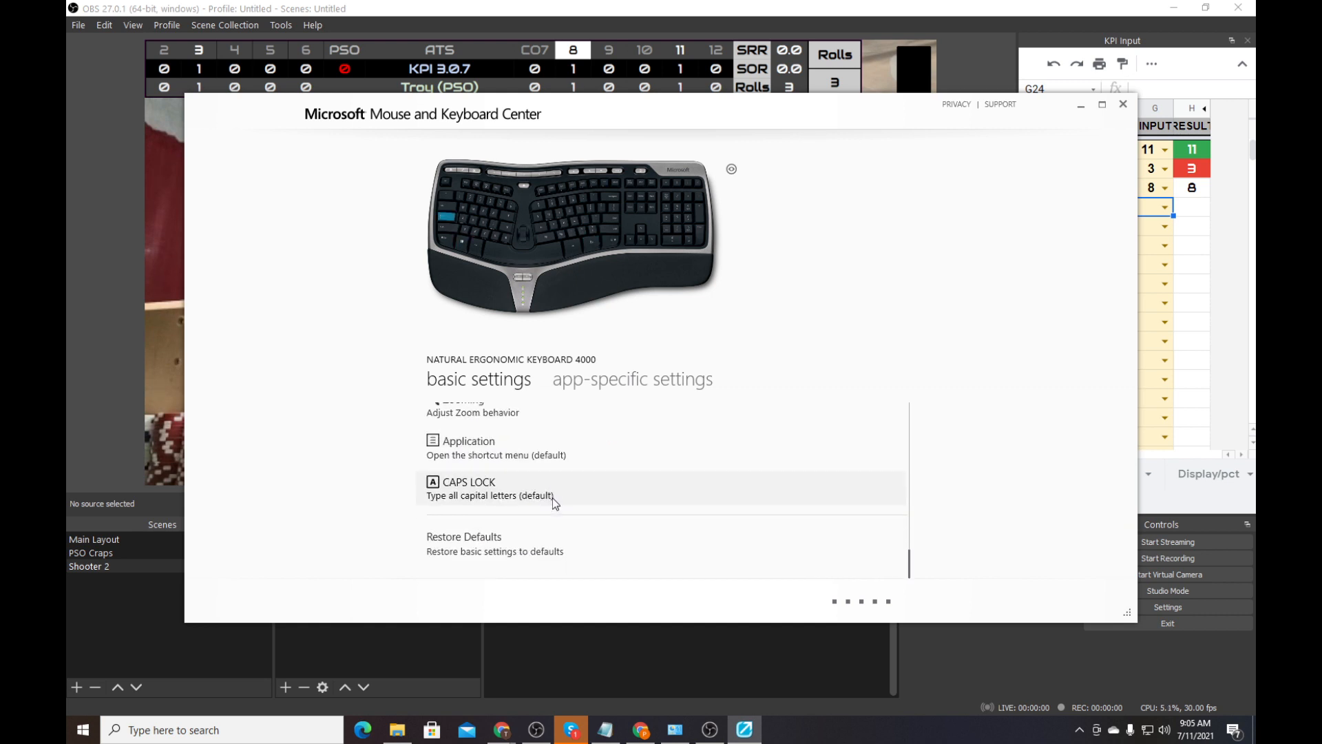
{"action": "scroll", "coordinate": [544, 527], "scroll_direction": "up", "scroll_amount": 5}
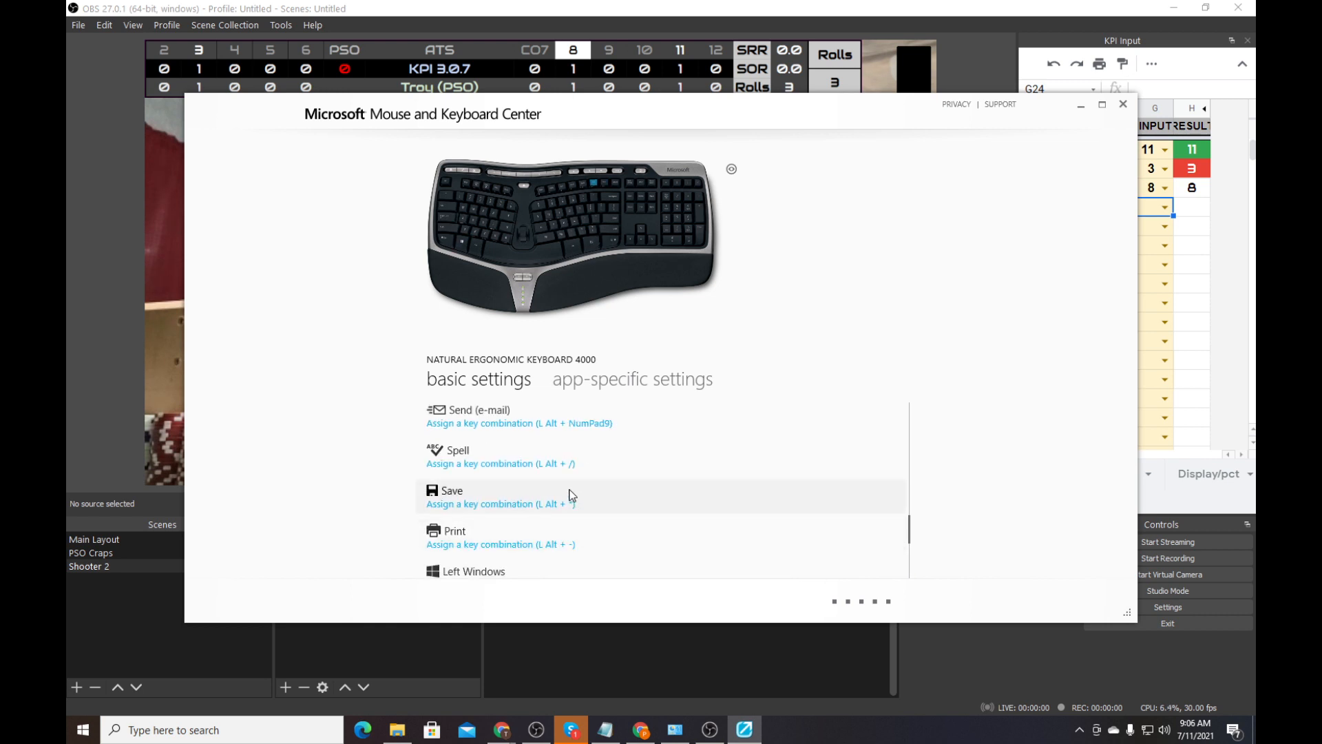
{"action": "scroll", "coordinate": [551, 489], "scroll_direction": "up", "scroll_amount": 1}
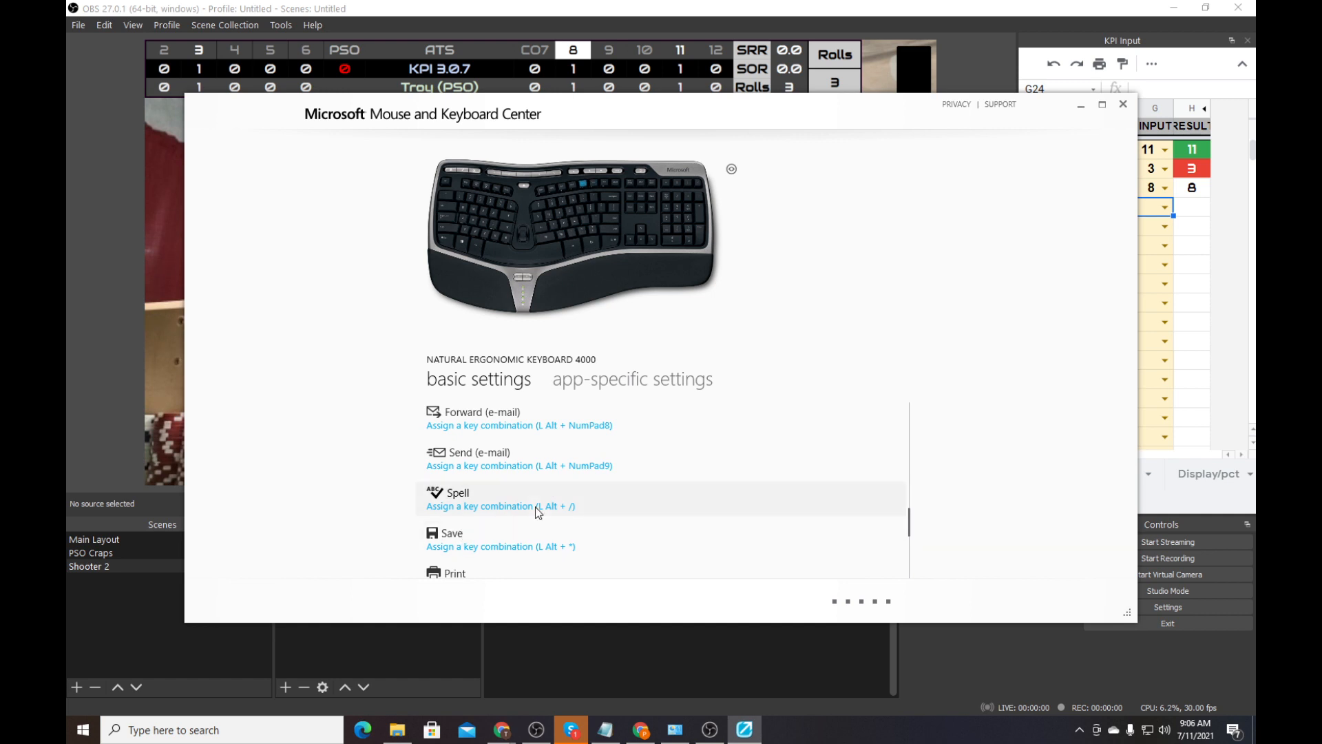
{"action": "scroll", "coordinate": [535, 507], "scroll_direction": "up", "scroll_amount": 2}
{"action": "scroll", "coordinate": [536, 507], "scroll_direction": "up", "scroll_amount": 1}
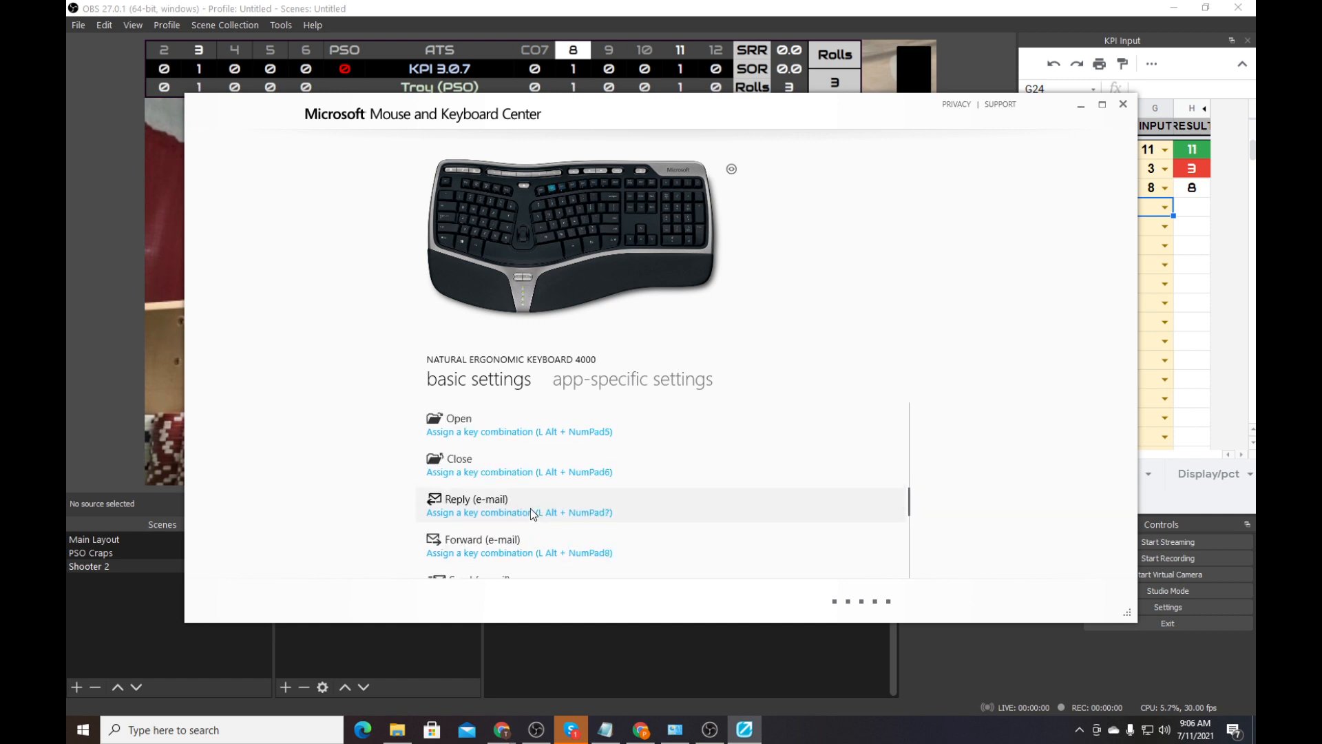
Review the key combinations assigned to the commands from Web / Home through Spell, then close Microsoft Mouse and Keyboard Center
{"action": "scroll", "coordinate": [530, 508], "scroll_direction": "up", "scroll_amount": 1}
{"action": "scroll", "coordinate": [485, 515], "scroll_direction": "up", "scroll_amount": 4}
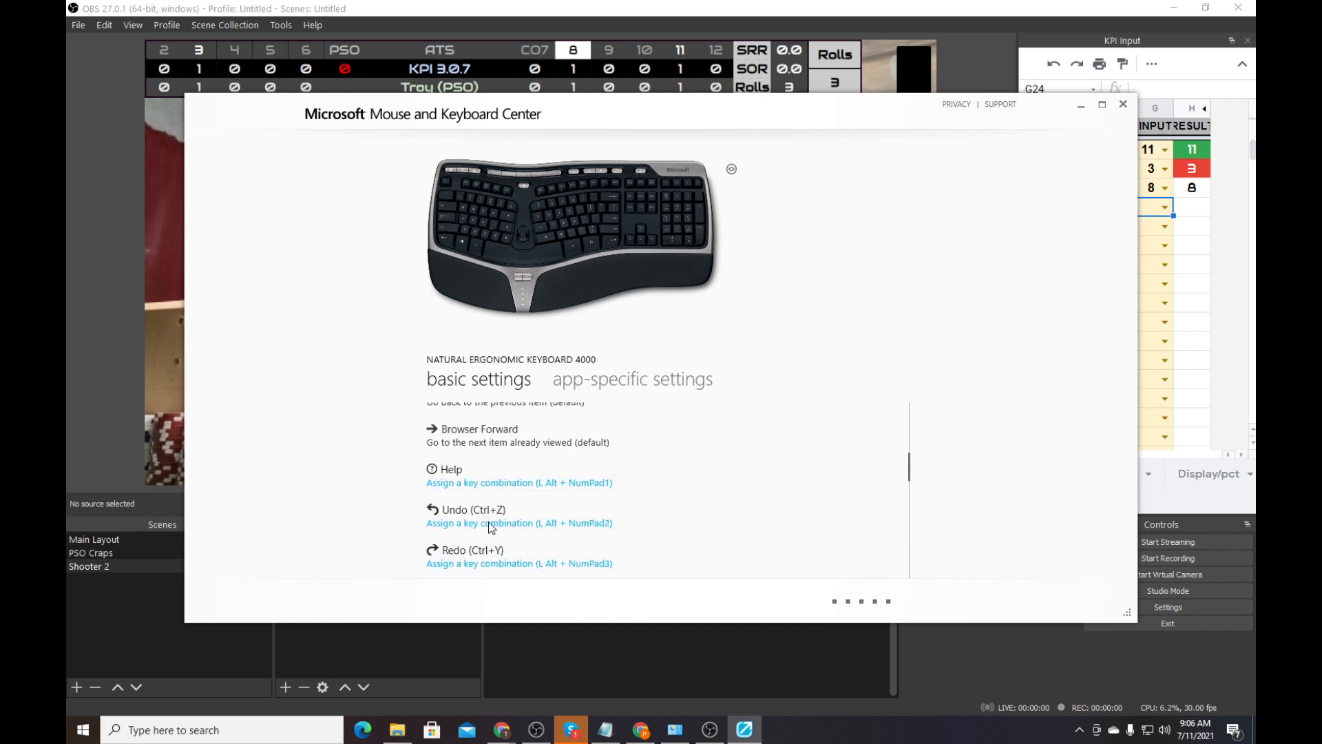
{"action": "scroll", "coordinate": [516, 490], "scroll_direction": "down", "scroll_amount": 1}
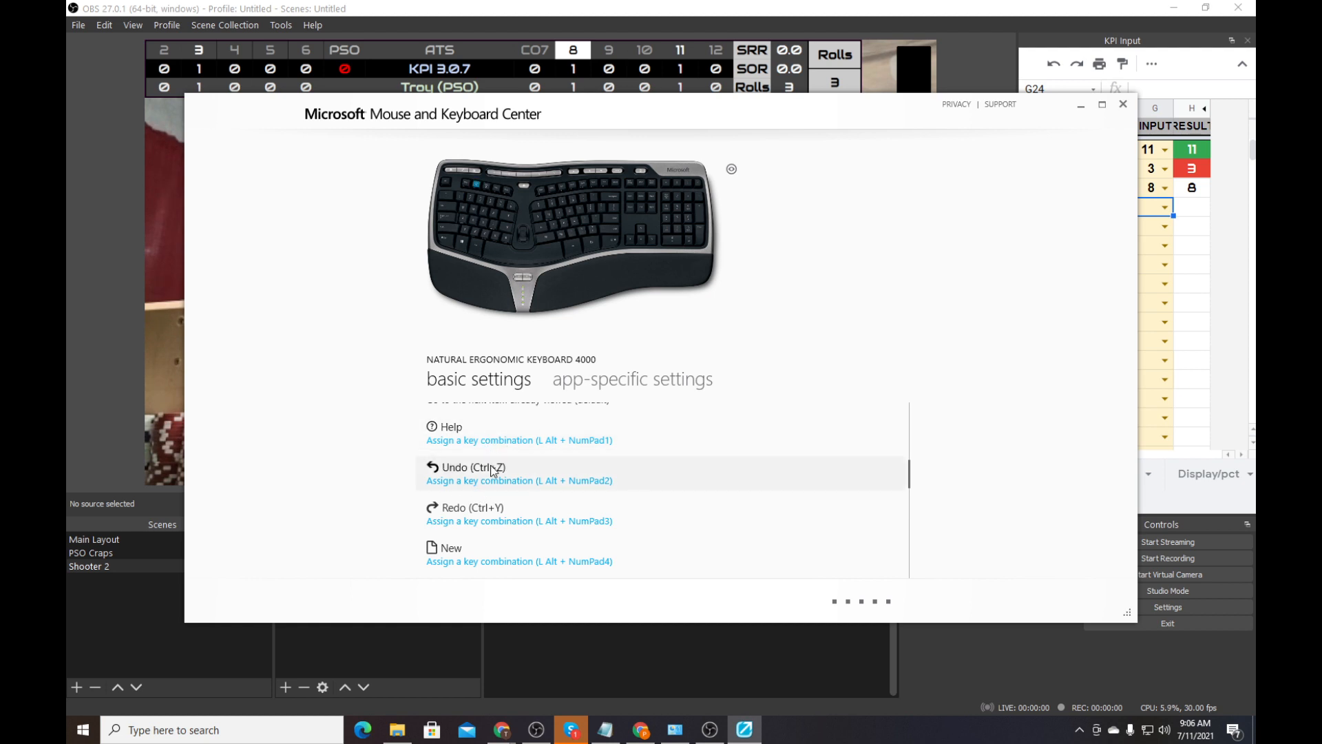
{"action": "scroll", "coordinate": [489, 447], "scroll_direction": "down", "scroll_amount": 1}
{"action": "scroll", "coordinate": [489, 454], "scroll_direction": "down", "scroll_amount": 4}
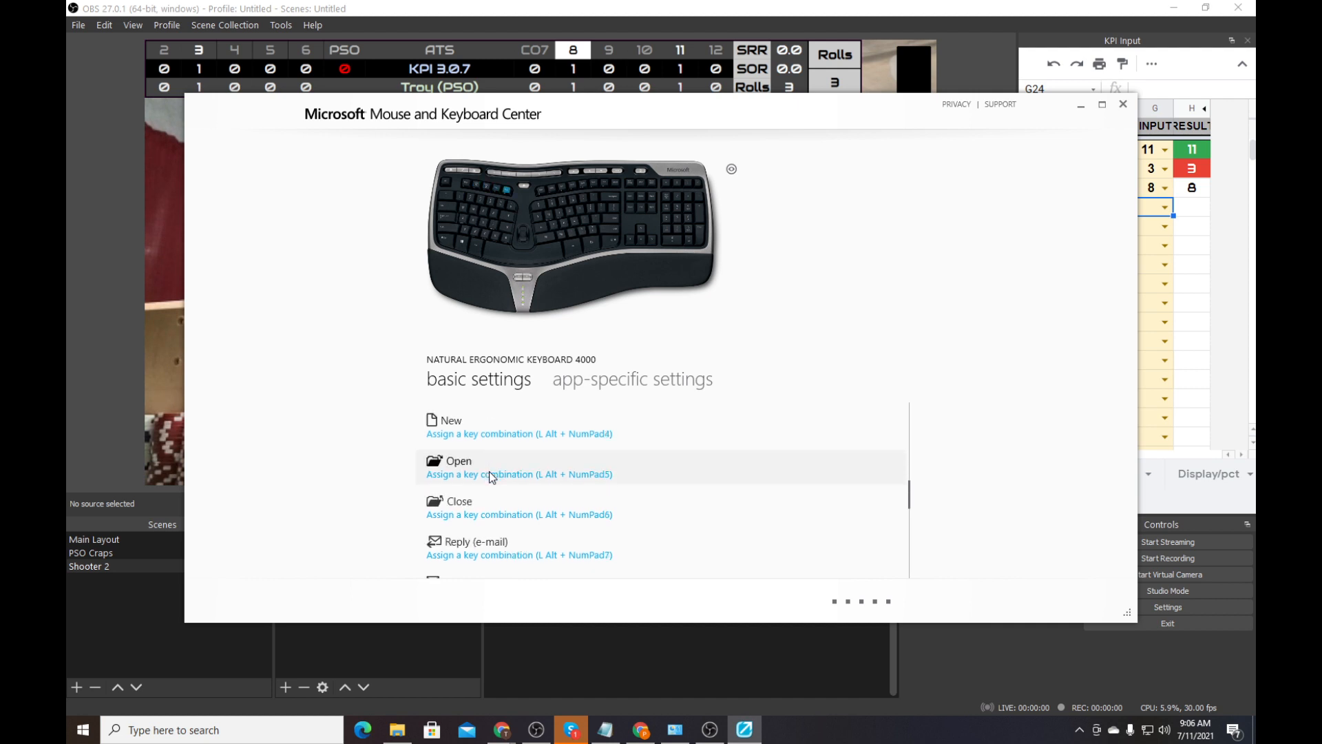
{"action": "scroll", "coordinate": [493, 482], "scroll_direction": "down", "scroll_amount": 1}
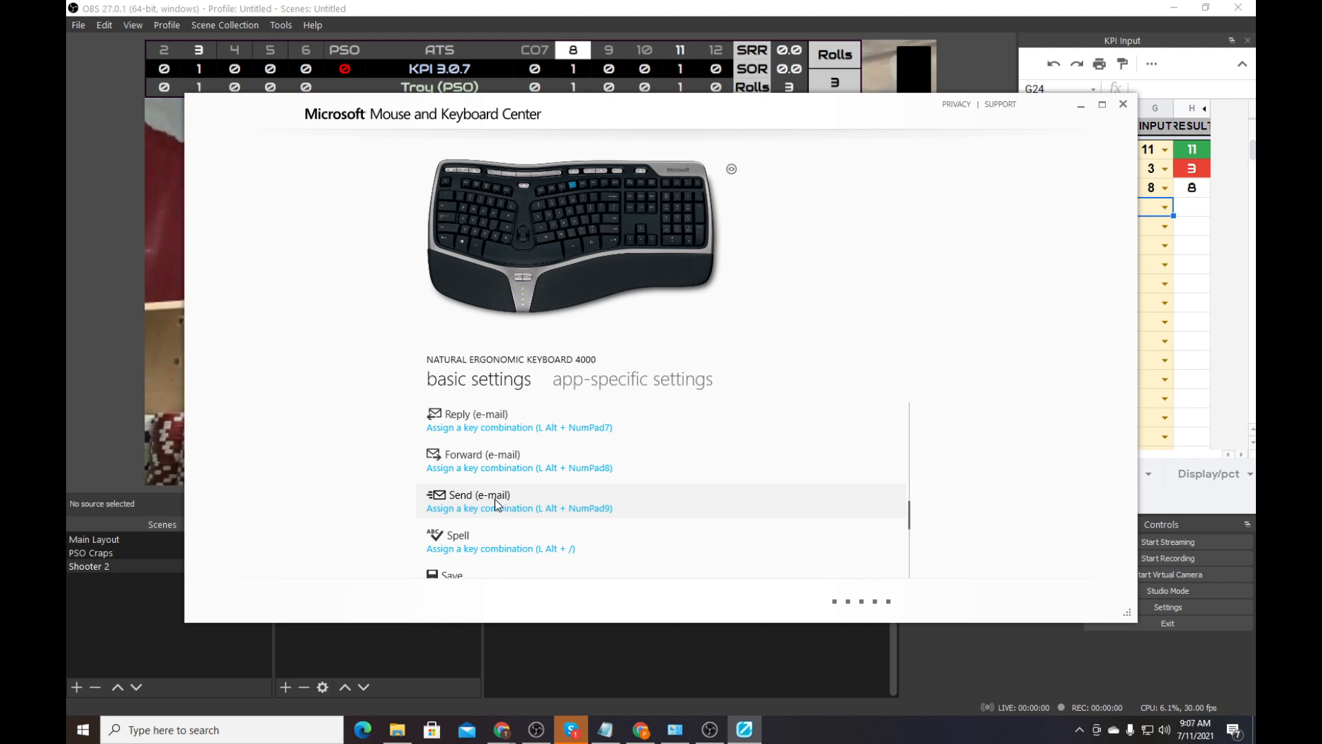
{"action": "scroll", "coordinate": [496, 503], "scroll_direction": "up", "scroll_amount": 10}
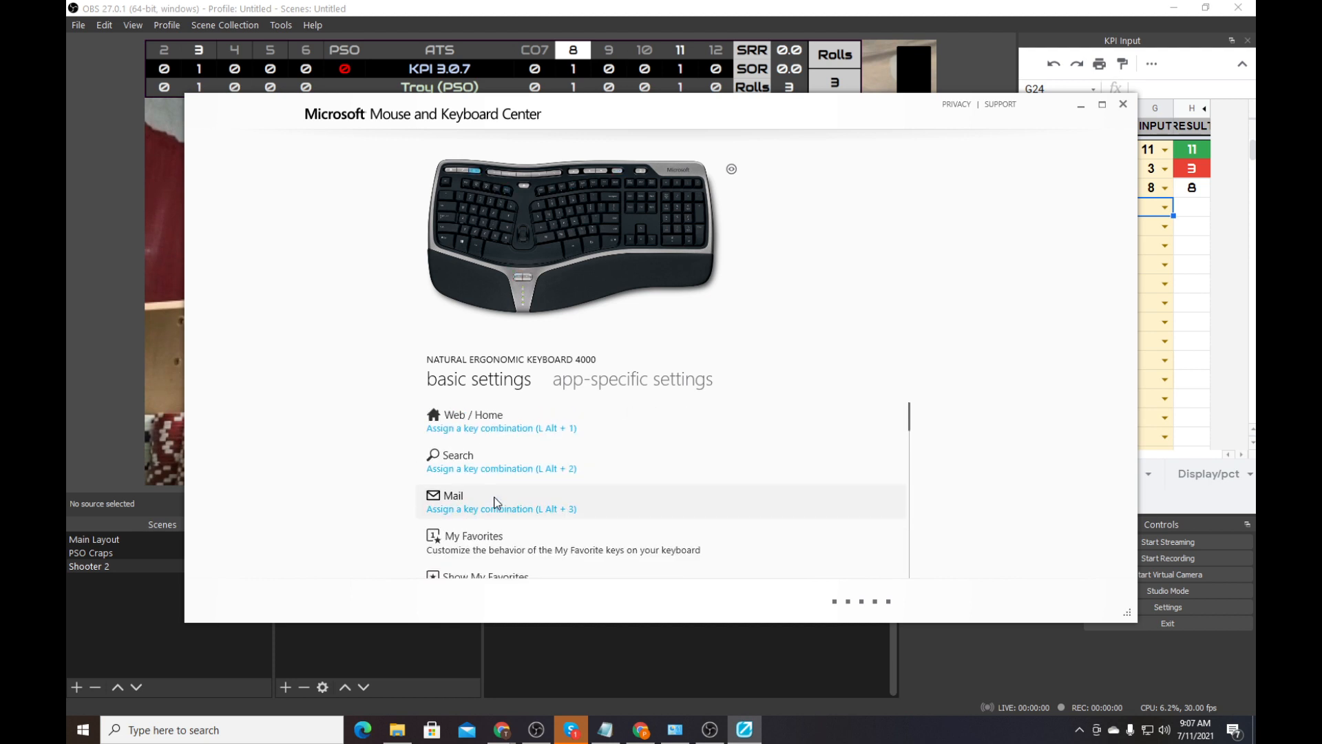
{"action": "left_click", "coordinate": [1124, 105]}
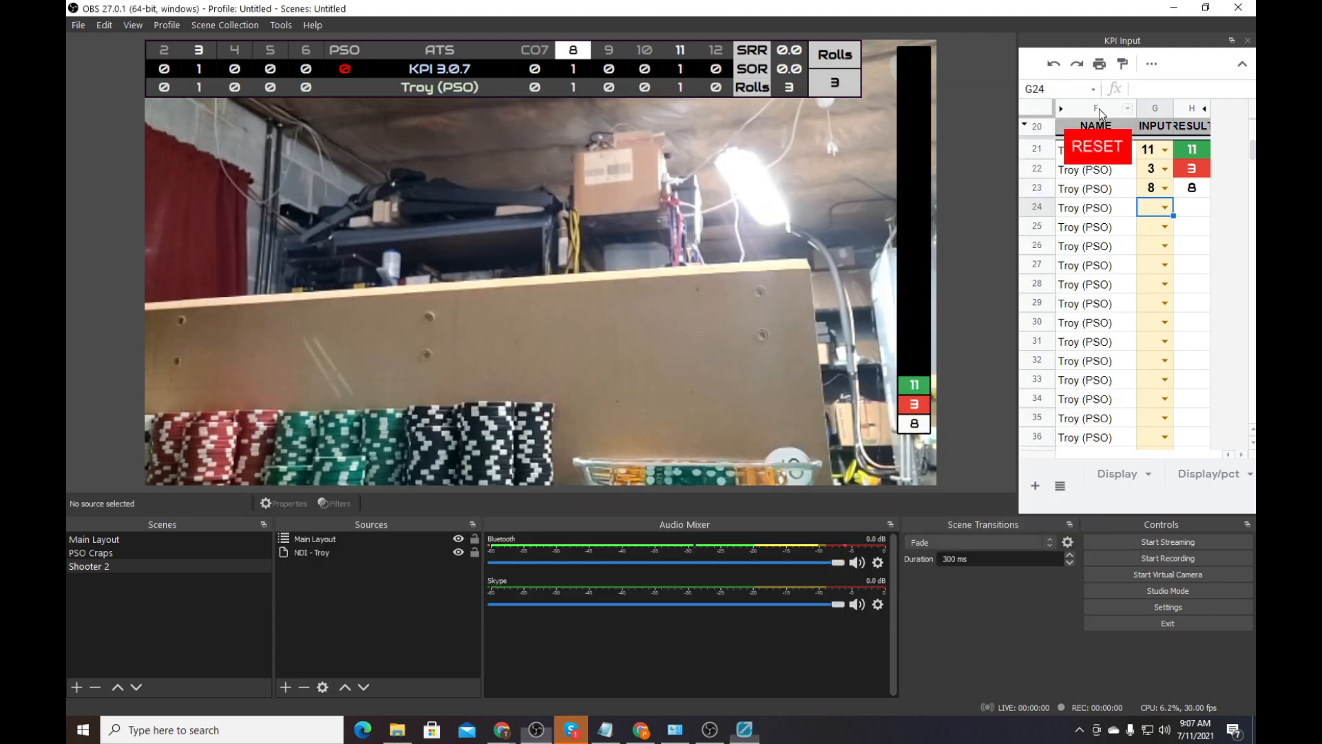
Open the OBS hotkey settings and filter the list for "scene"
{"action": "left_click", "coordinate": [78, 25]}
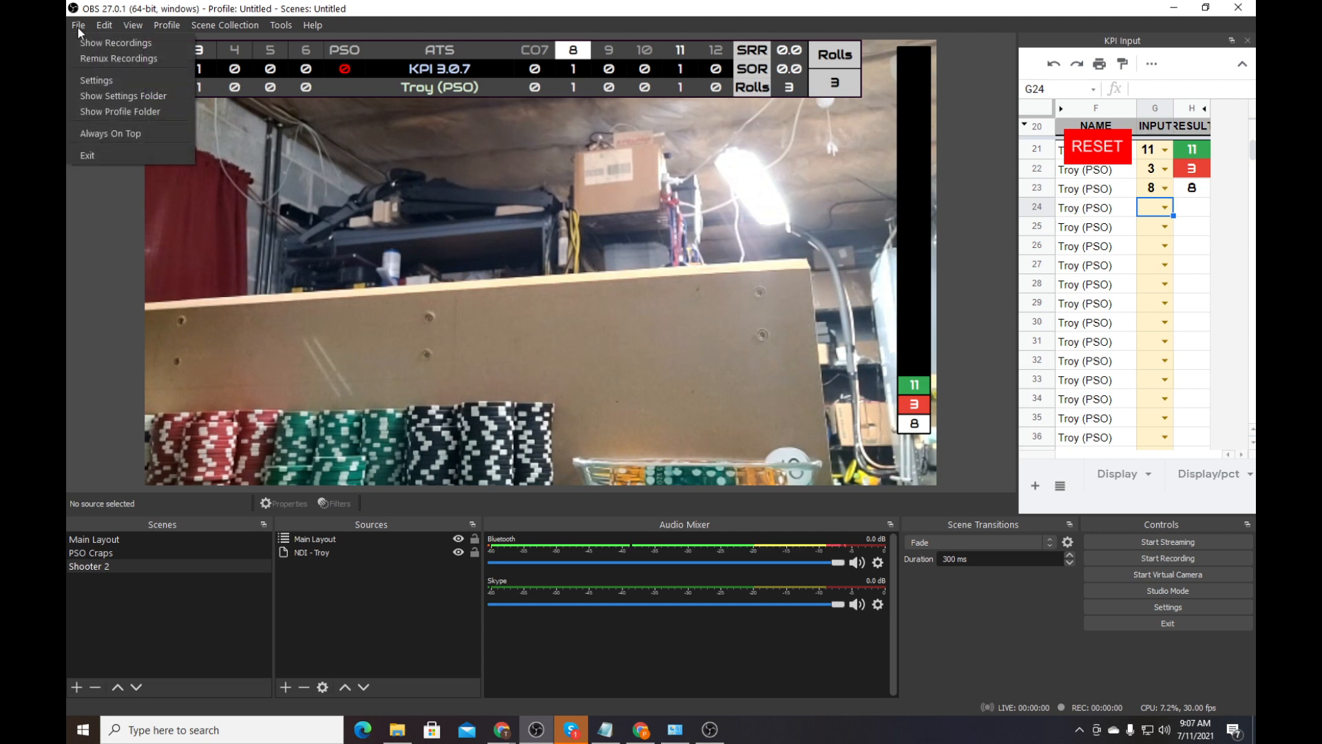
{"action": "left_click", "coordinate": [96, 81]}
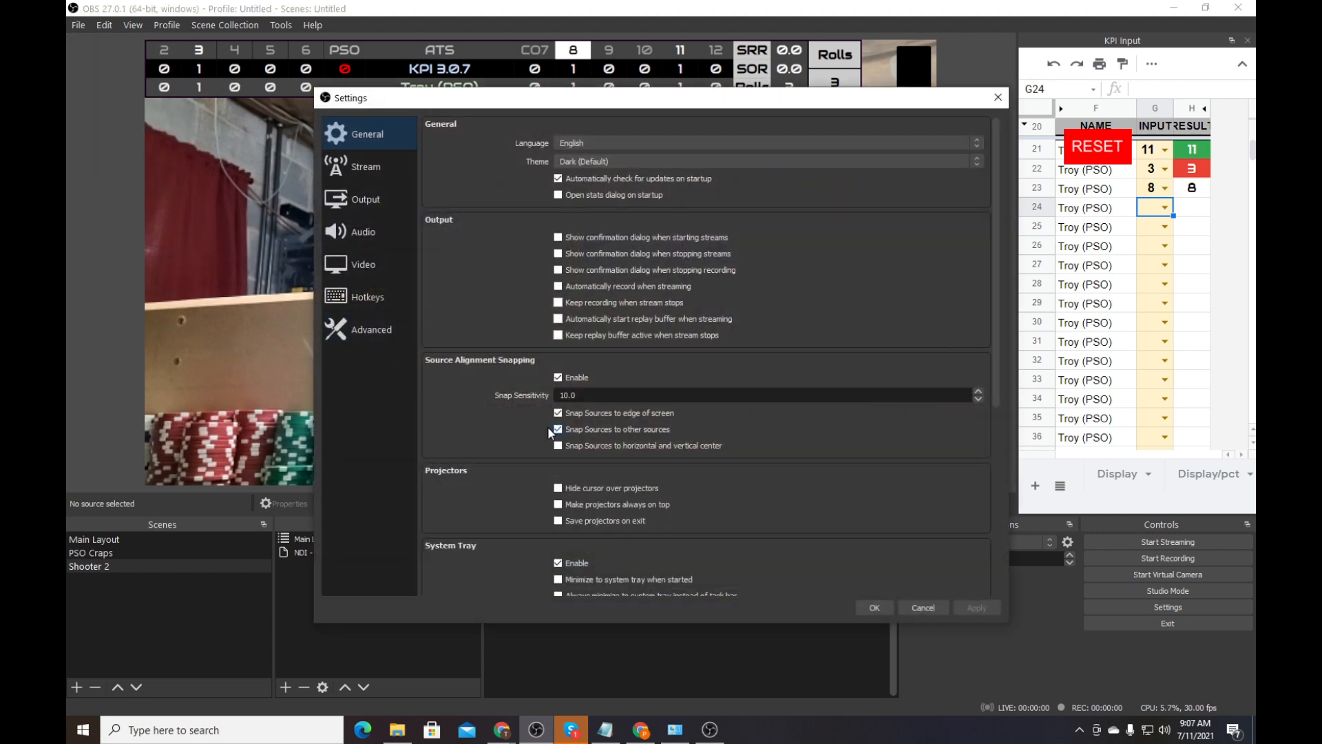
{"action": "left_click", "coordinate": [352, 296]}
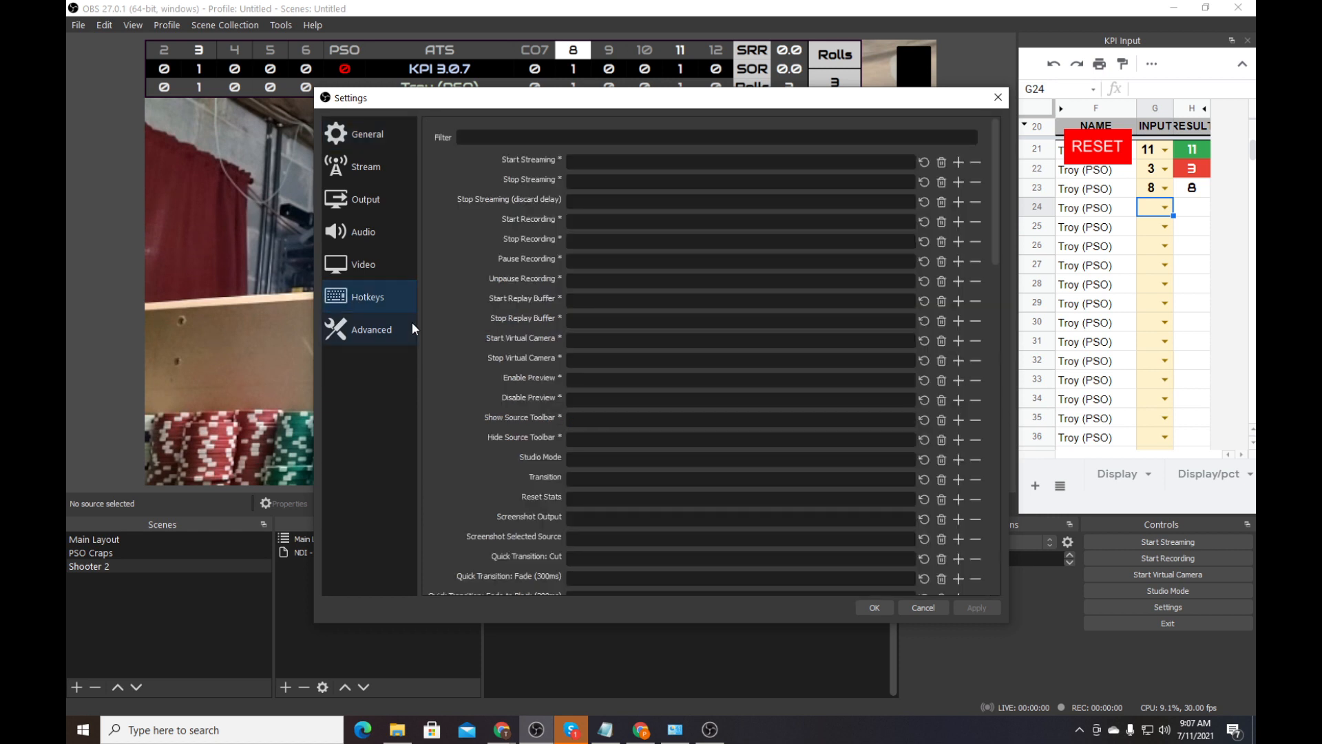
{"action": "left_click", "coordinate": [507, 137]}
{"action": "type", "text": "scene"}
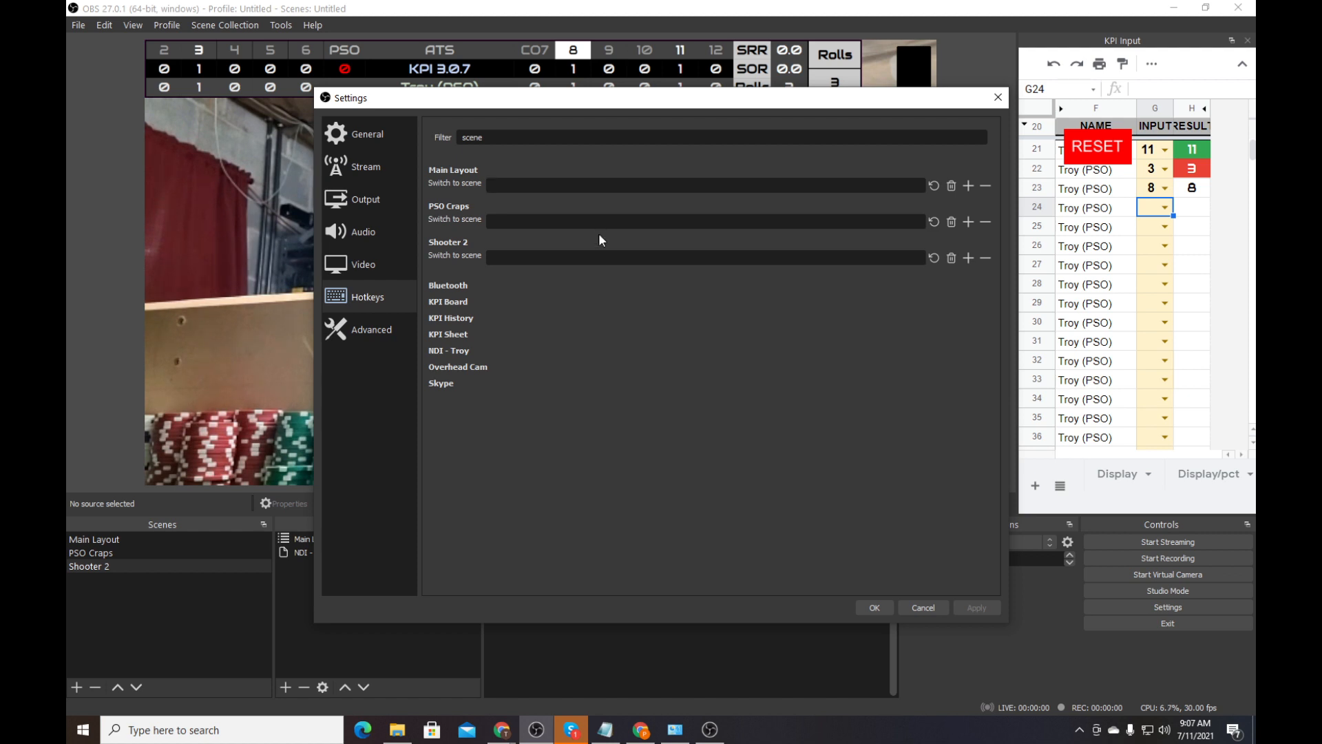
Assign F1 to switch to PSO Craps and Alt+NumPad2 to switch to Shooter 2, then apply and save the settings
{"action": "left_click", "coordinate": [553, 218]}
{"action": "key", "text": "F1"}
{"action": "key", "text": "alt+KP_2"}
{"action": "left_click", "coordinate": [982, 608]}
{"action": "left_click", "coordinate": [875, 607]}
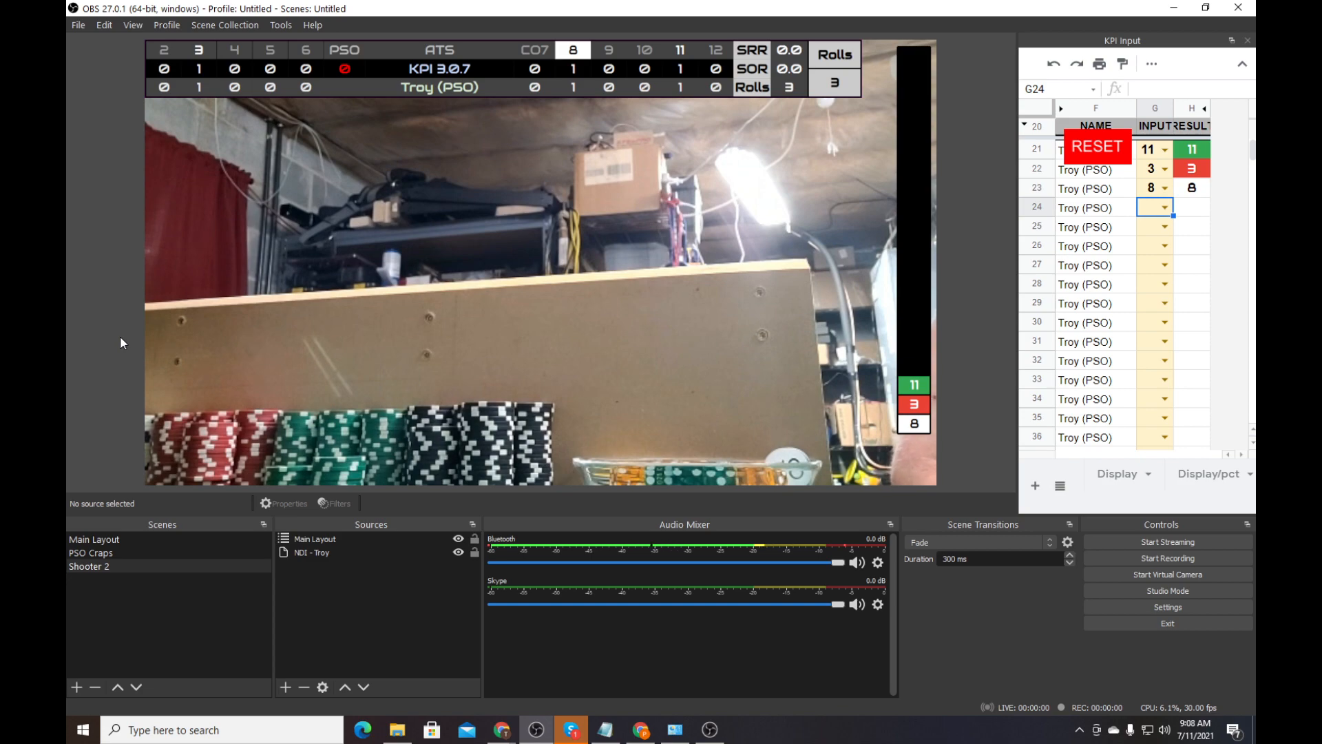
Test the scene hotkeys by switching back and forth between PSO Craps and Shooter 2
{"action": "key", "text": "F1"}
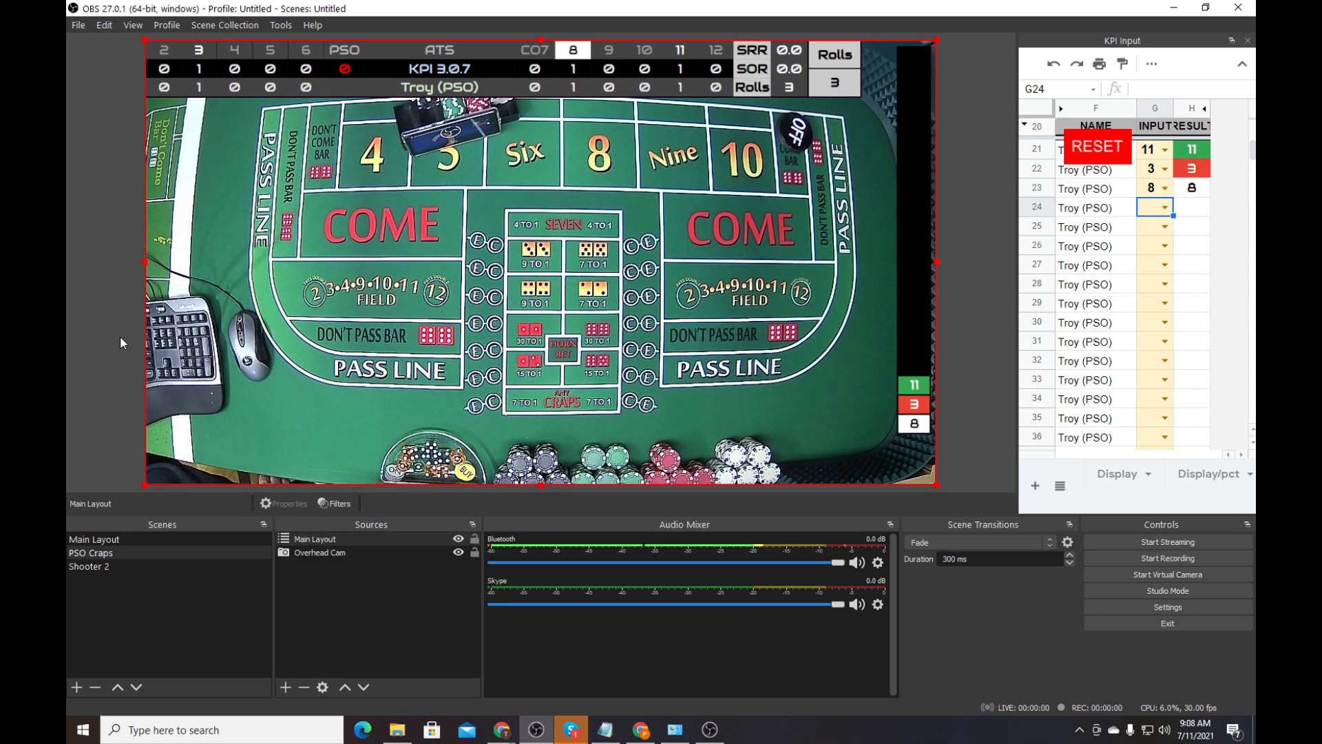
{"action": "key", "text": "F2"}
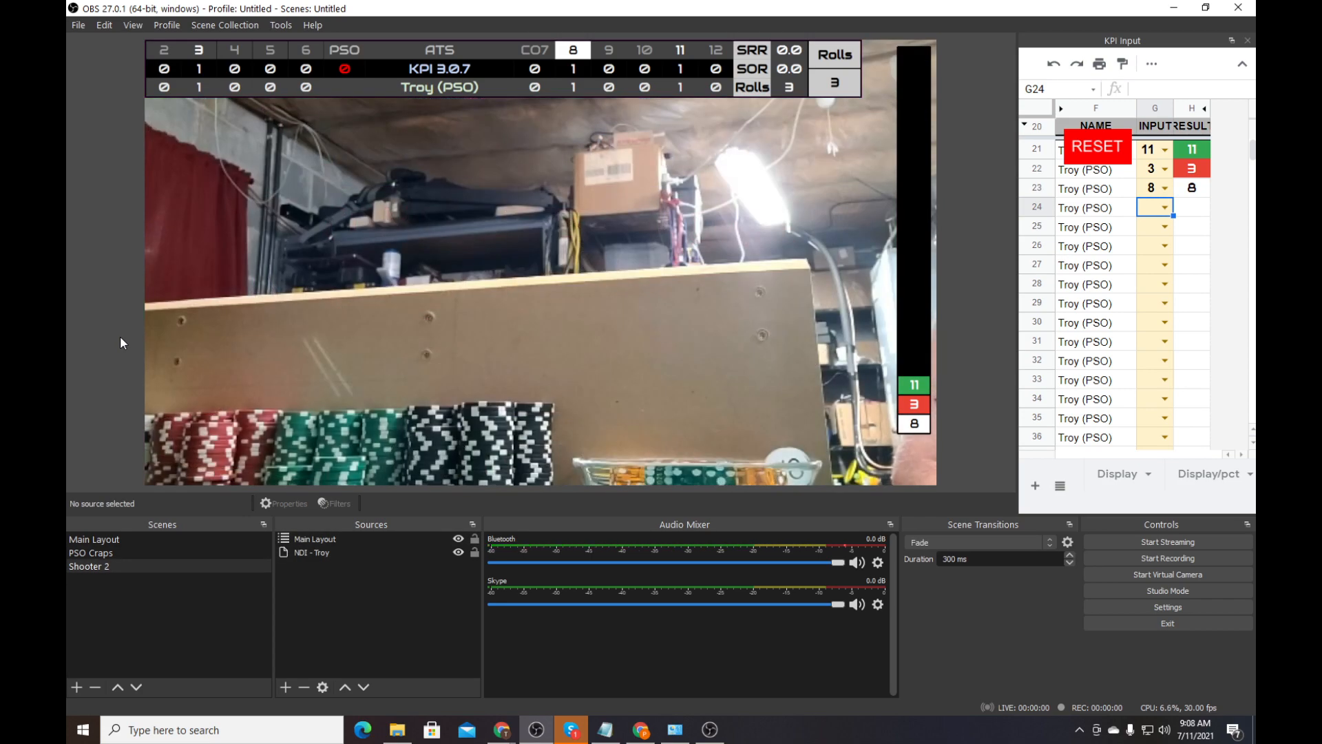
{"action": "key", "text": "F1"}
{"action": "key", "text": "F2"}
{"action": "key", "text": "F1"}
{"action": "key", "text": "F2"}
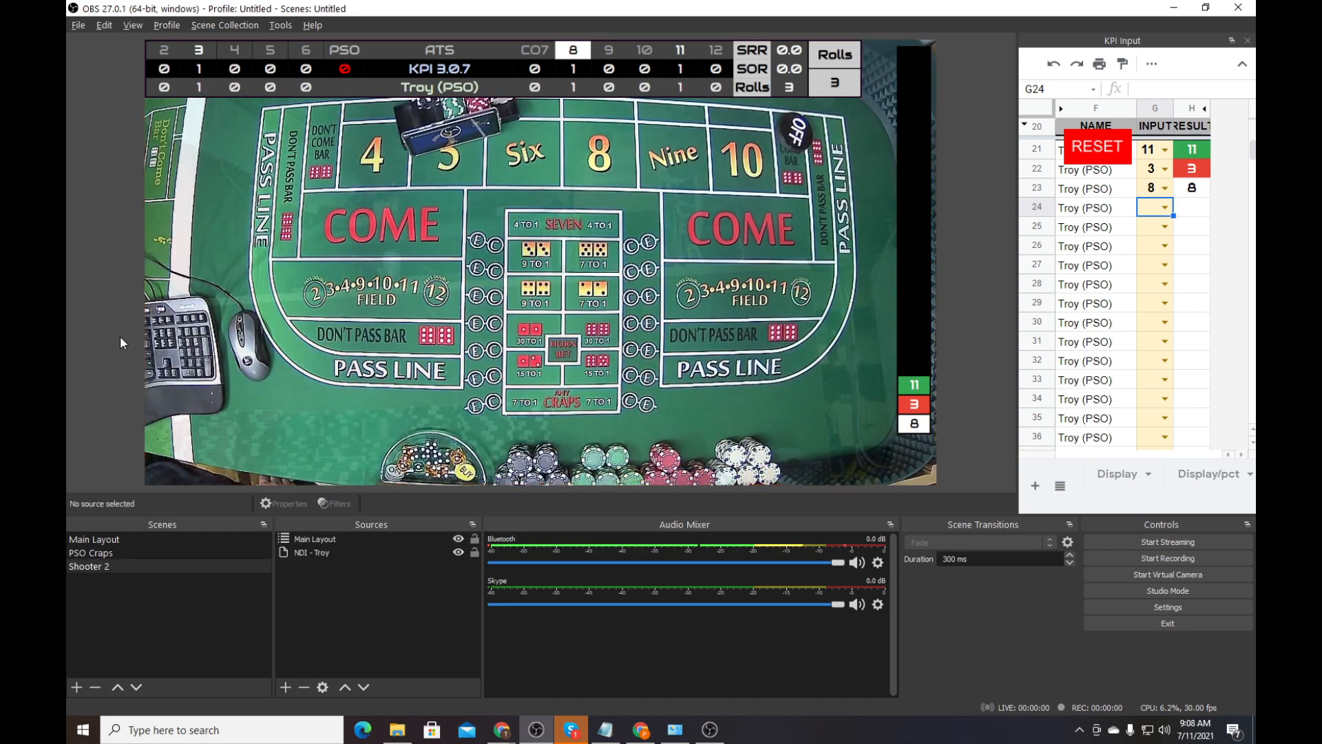
{"action": "key", "text": "F1"}
{"action": "key", "text": "F2"}
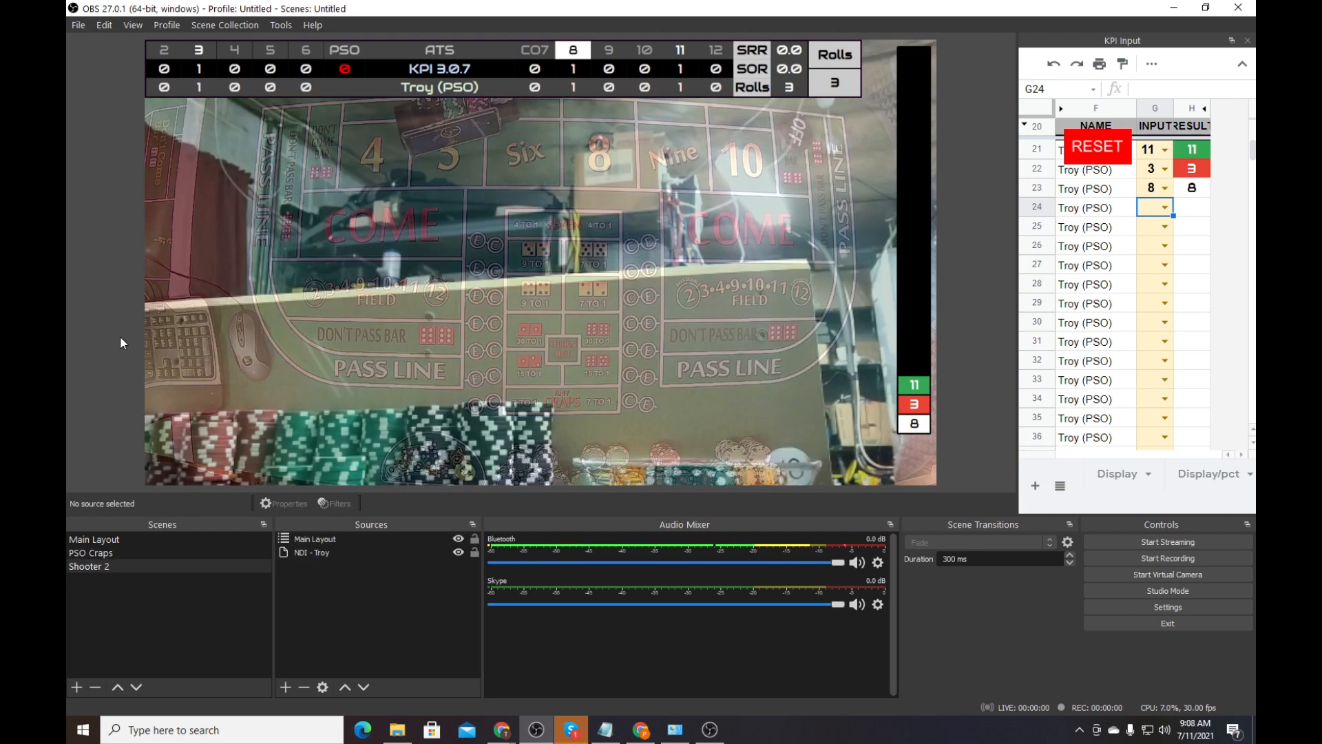
{"action": "key", "text": "F1"}
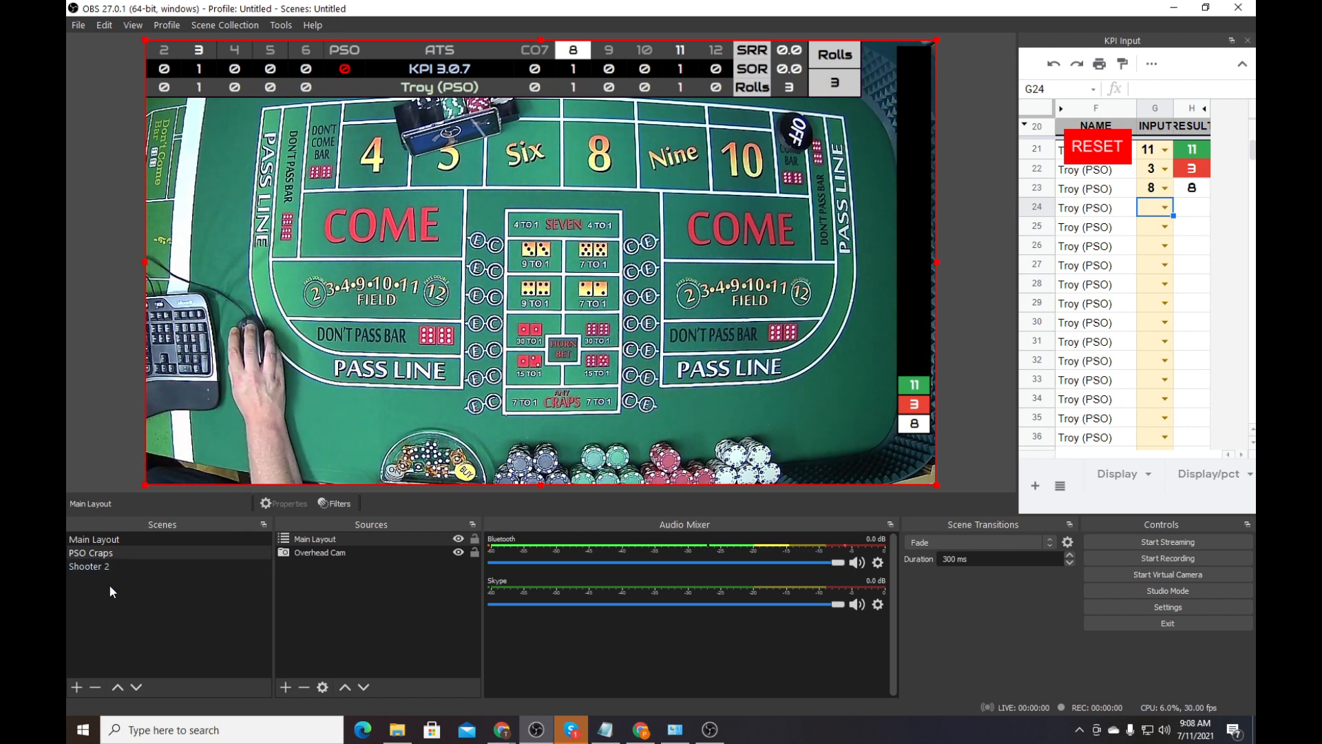
Reset the transform of the caller's NDI feed in Shooter 2 and move it to about position 593, 302
{"action": "left_click", "coordinate": [111, 565]}
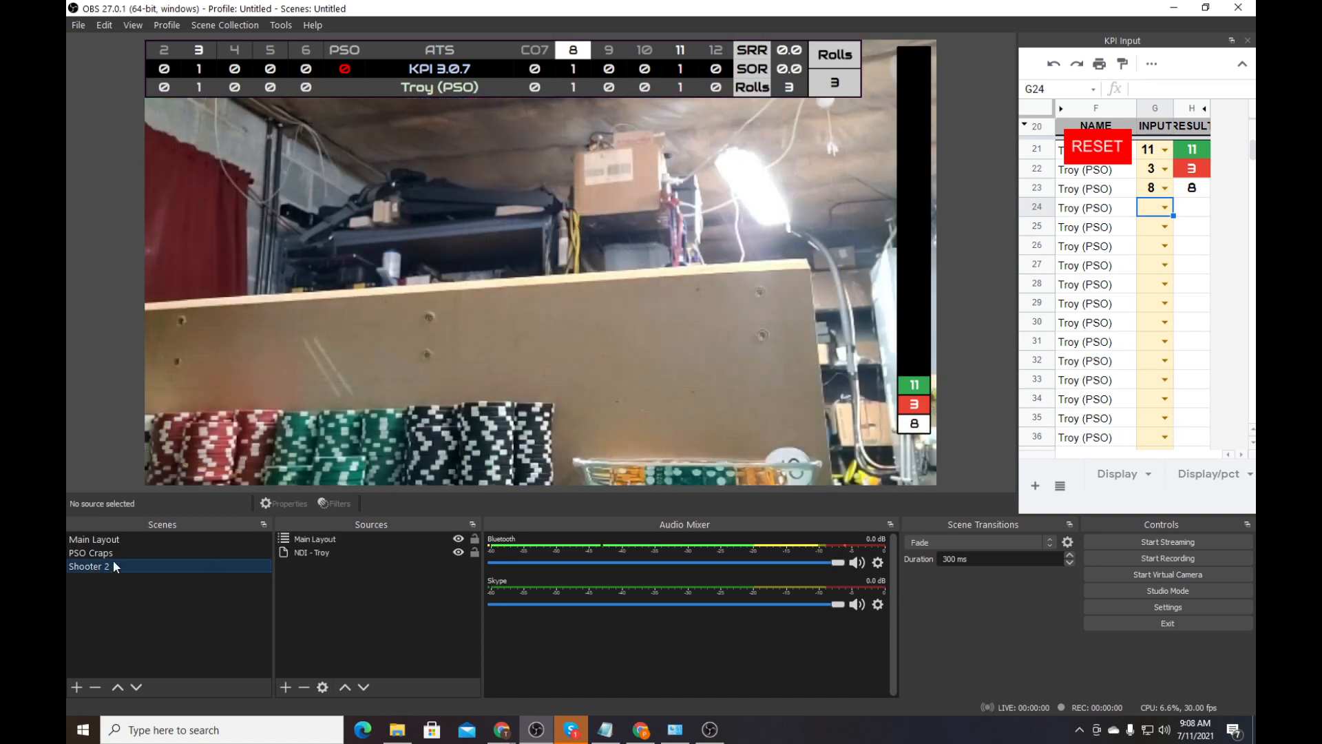
{"action": "left_click", "coordinate": [632, 308]}
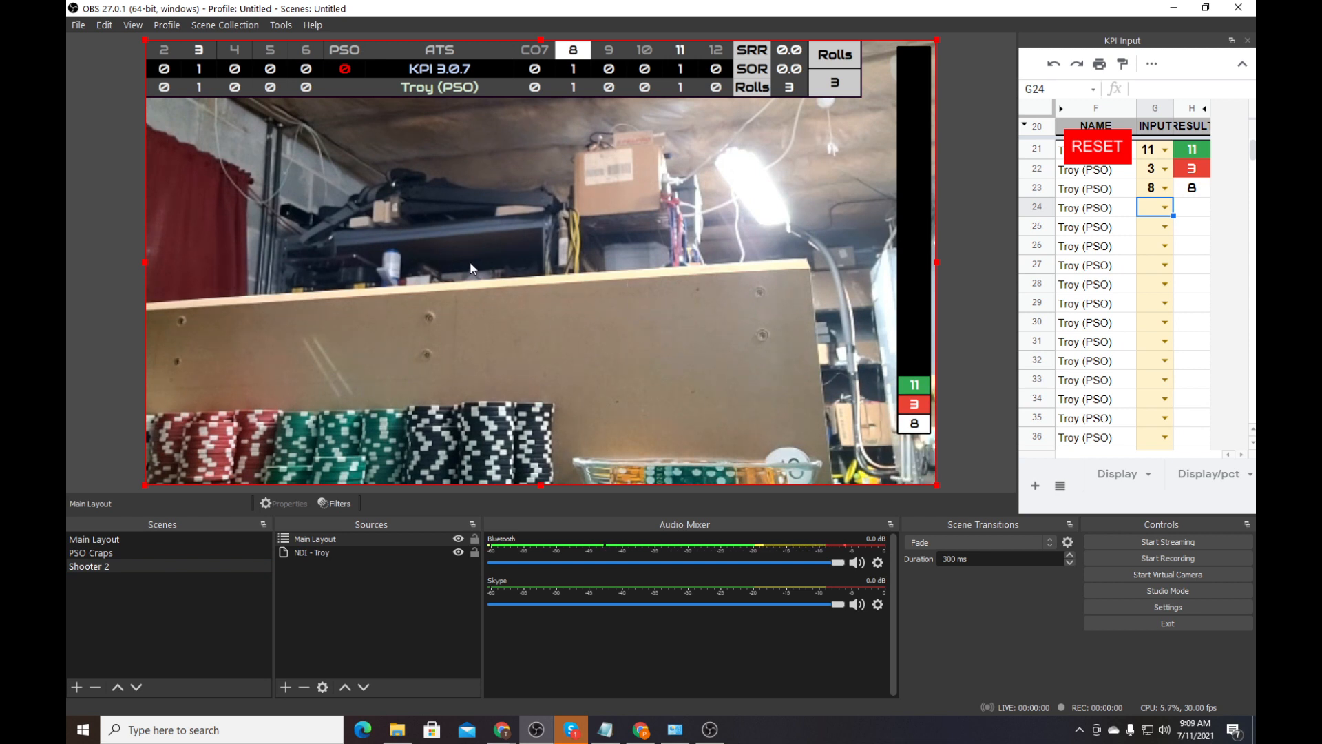
{"action": "left_click", "coordinate": [482, 310]}
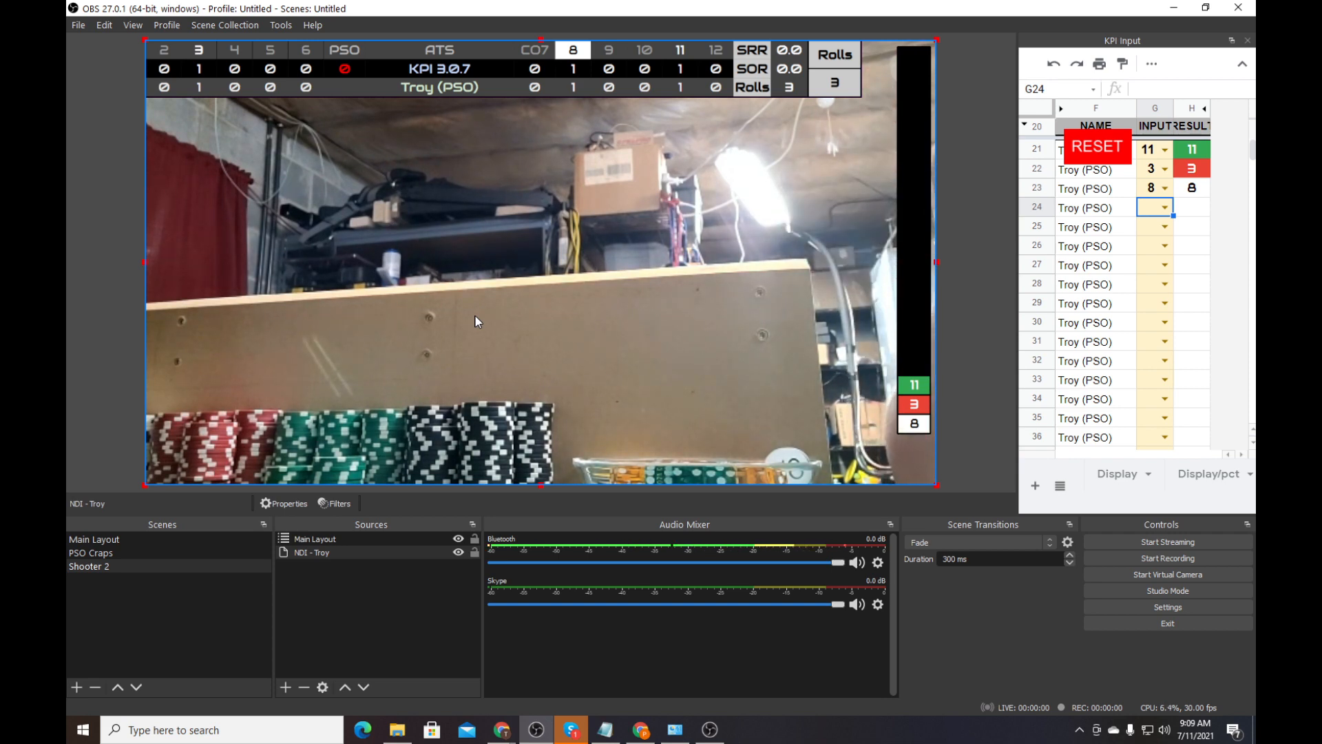
{"action": "right_click", "coordinate": [495, 290]}
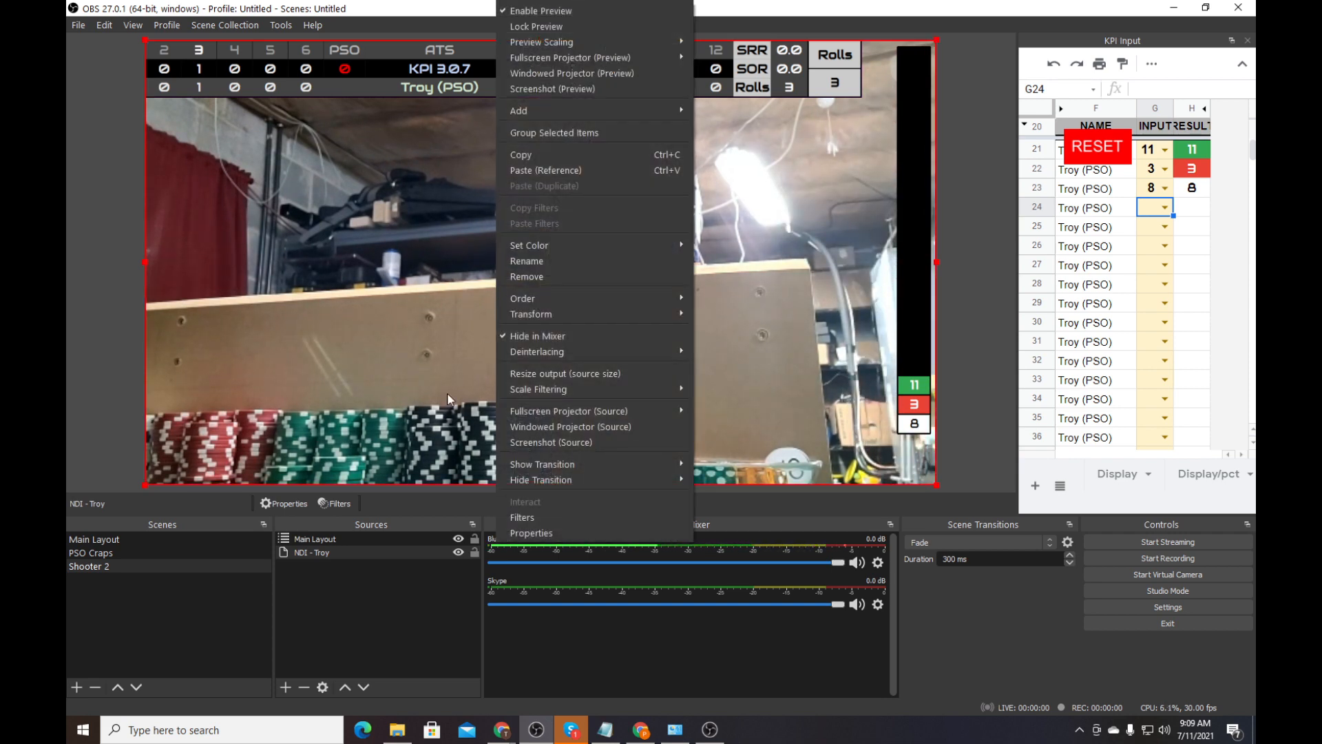
{"action": "mouse_move", "coordinate": [535, 315]}
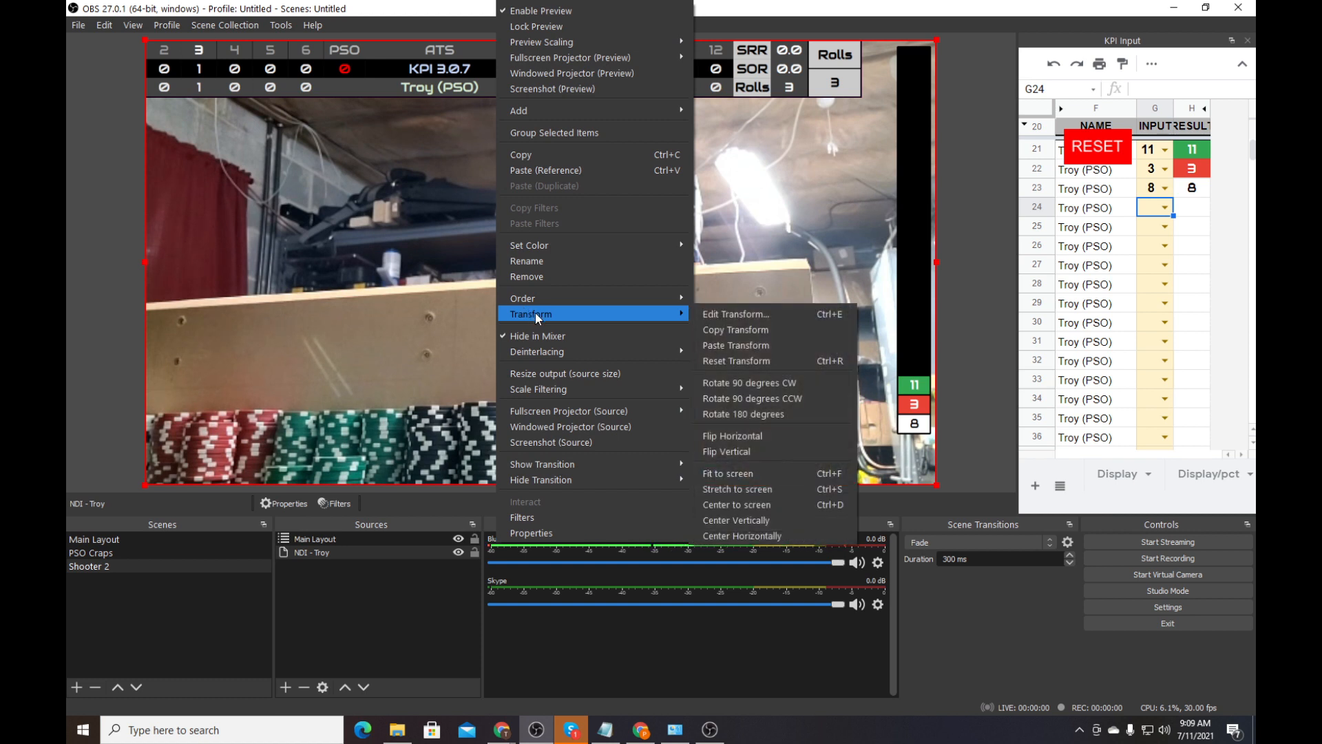
{"action": "left_click", "coordinate": [733, 361]}
{"action": "left_click_drag", "start_coordinate": [332, 156], "coordinate": [556, 268]}
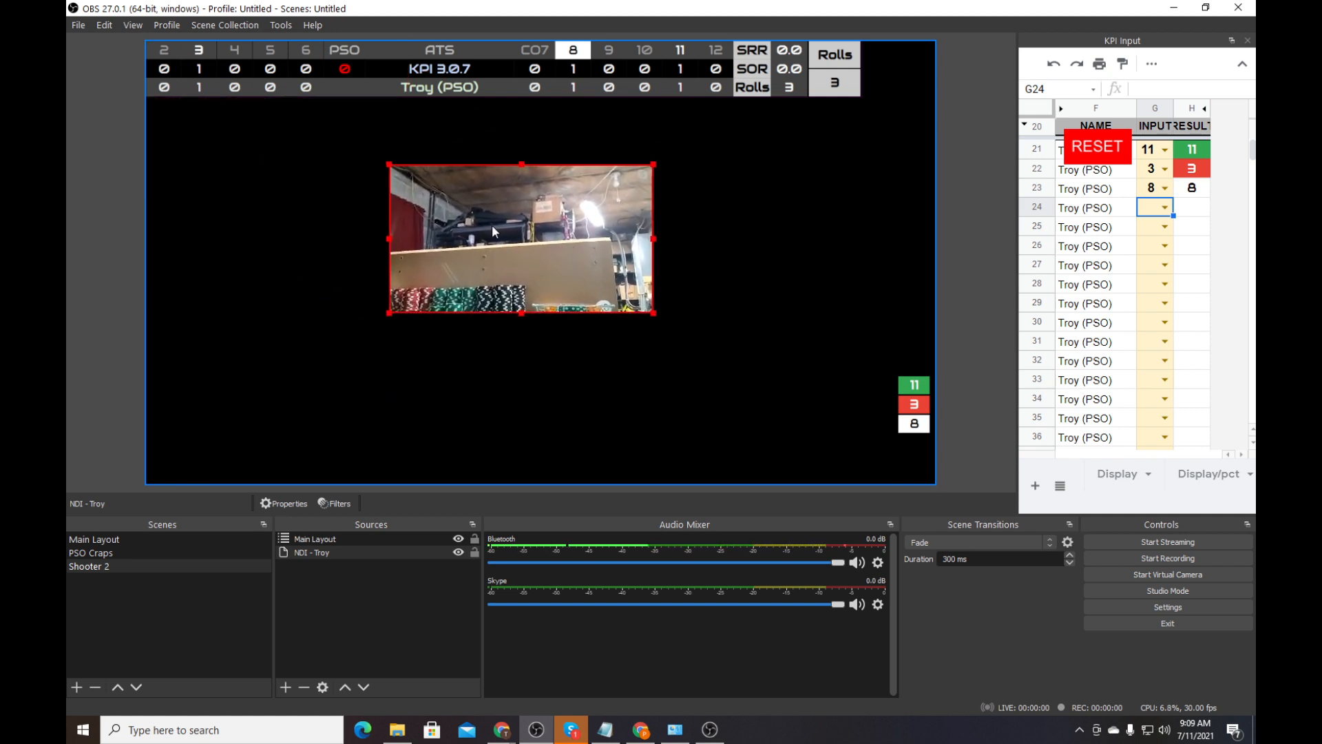
Edit the NDI feed's transform and set its position to 200, 170
{"action": "right_click", "coordinate": [445, 221]}
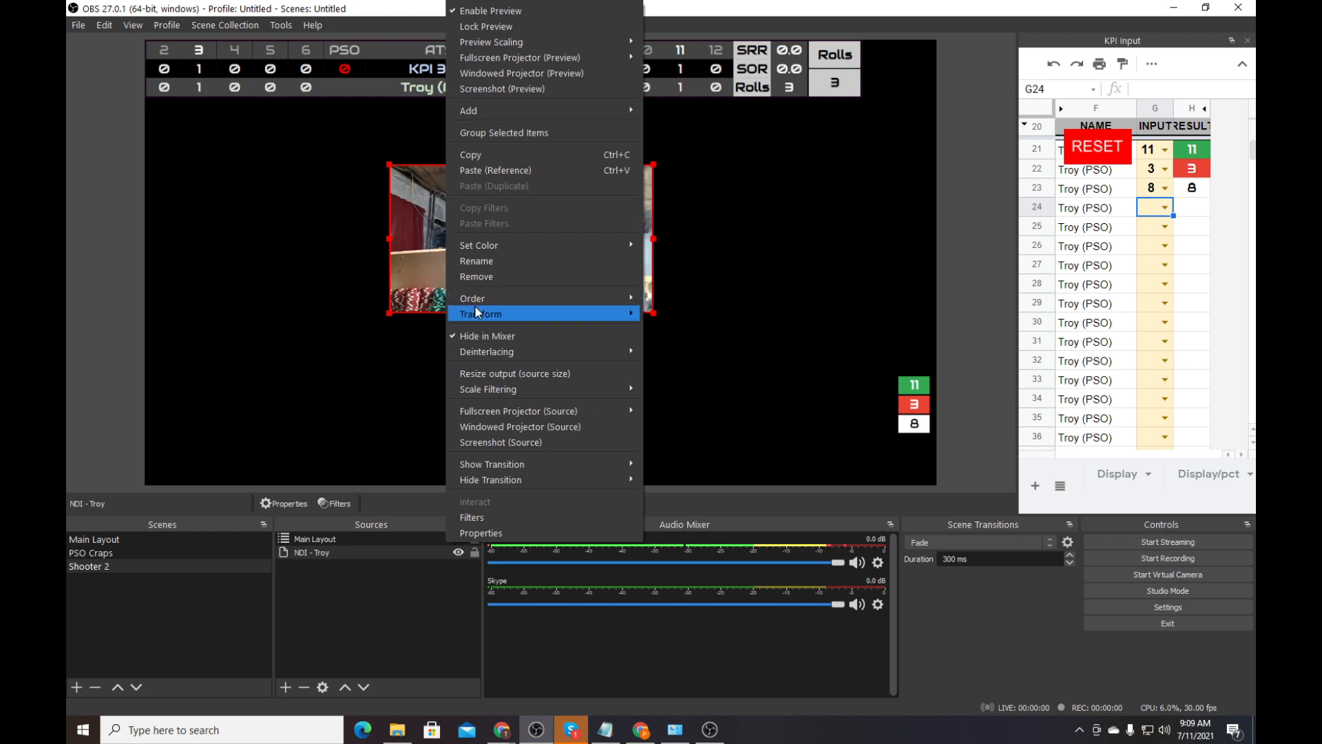
{"action": "mouse_move", "coordinate": [481, 316]}
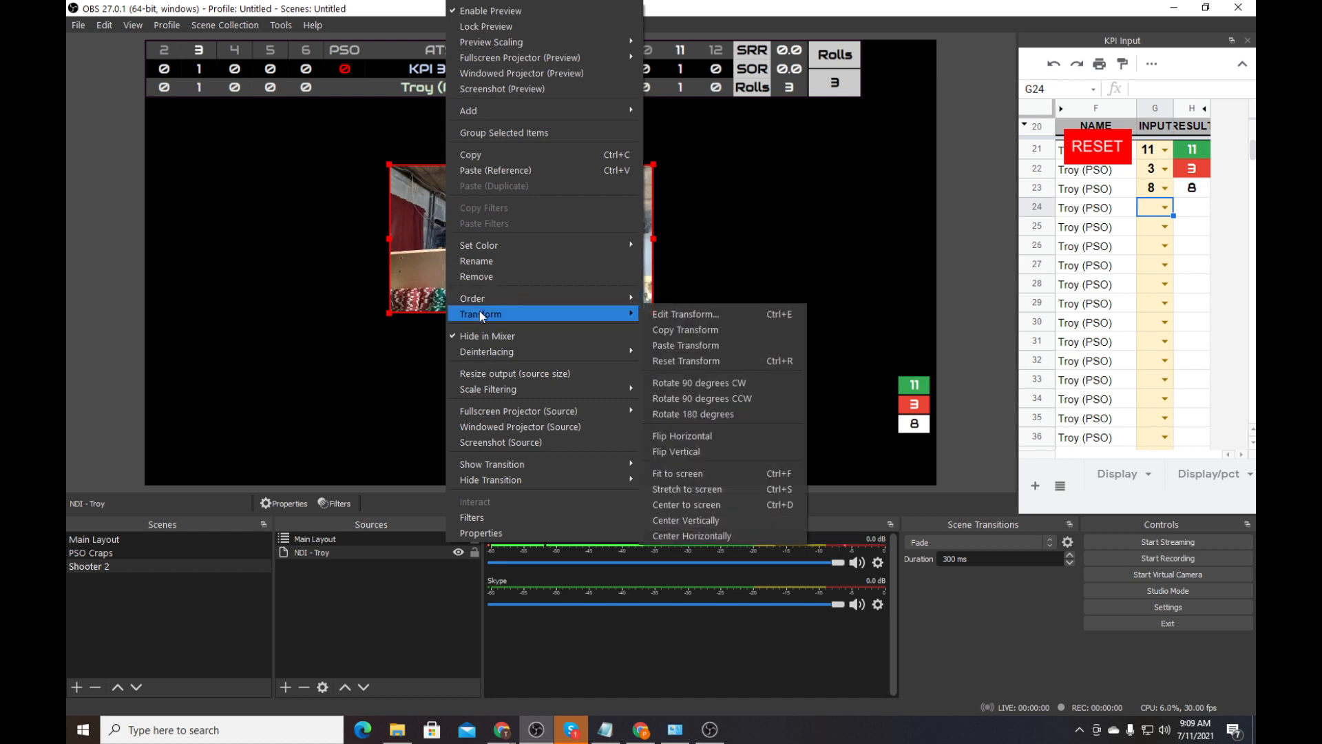
{"action": "left_click", "coordinate": [689, 316]}
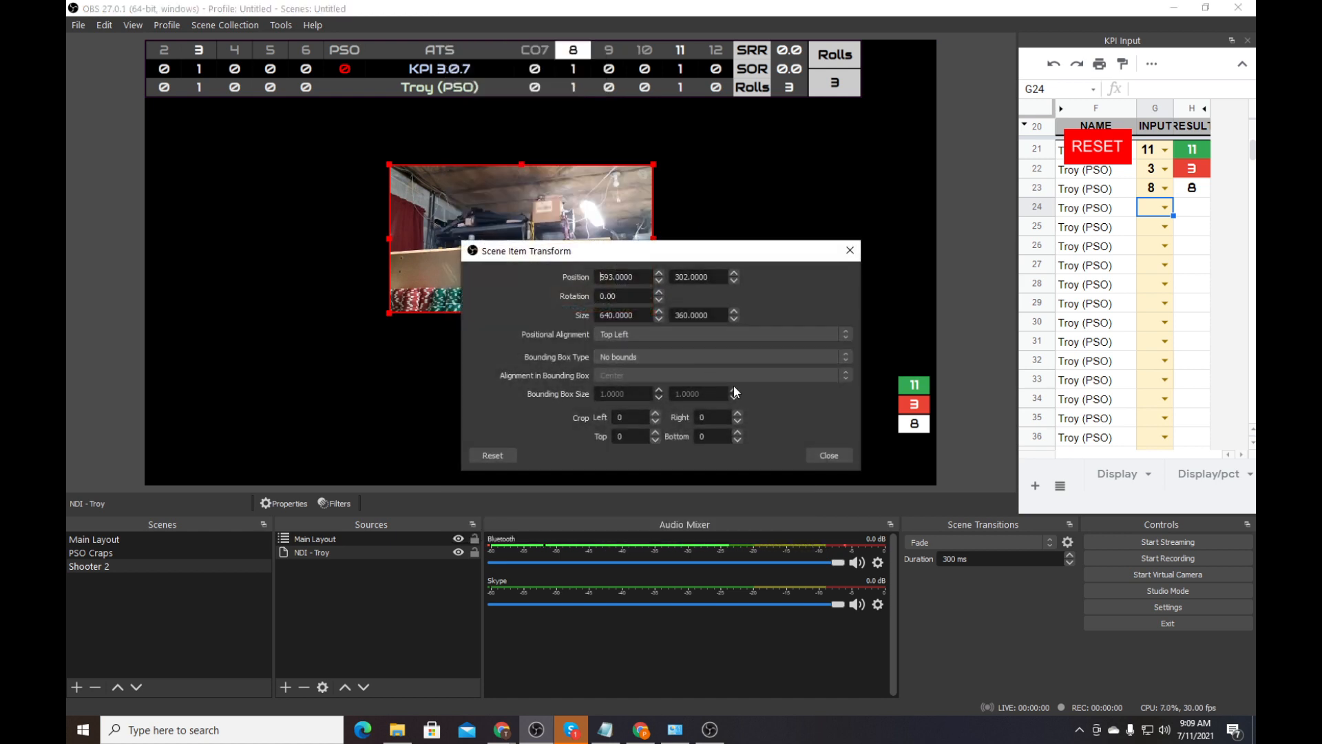
{"action": "left_click_drag", "start_coordinate": [673, 257], "coordinate": [597, 236]}
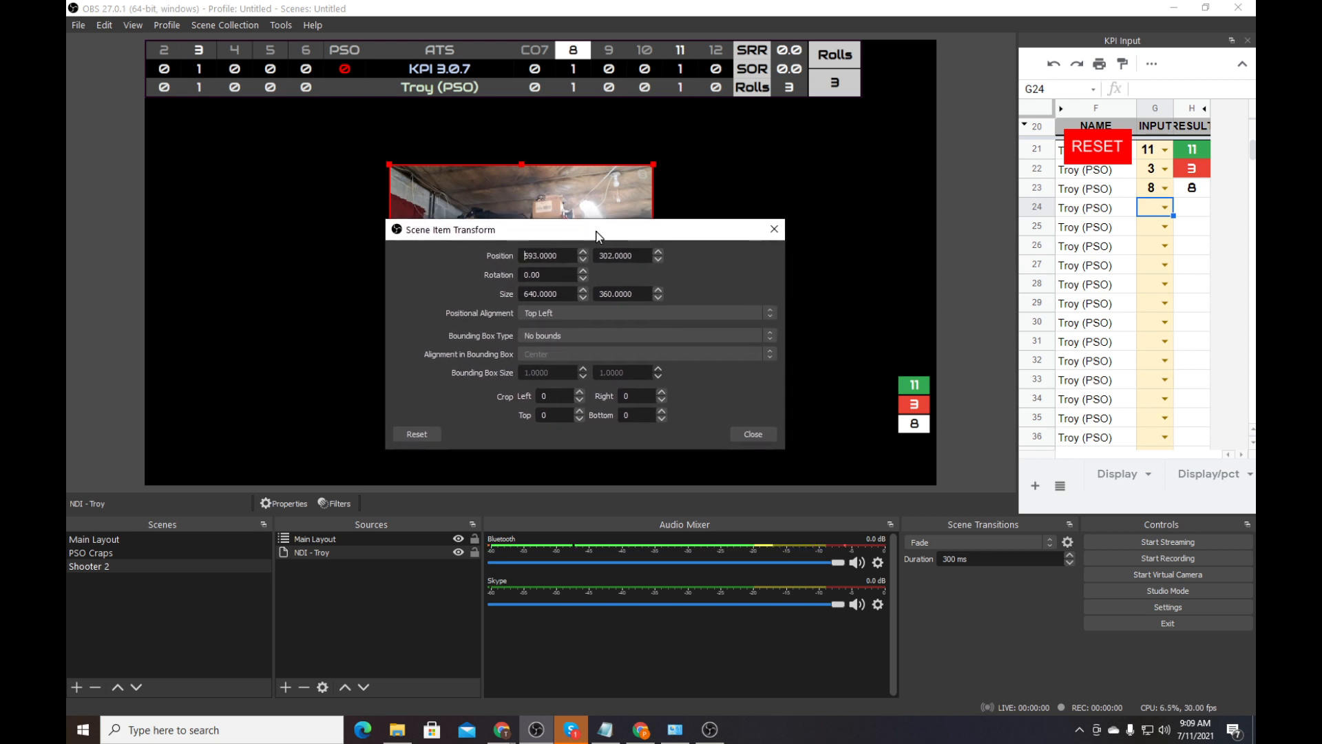
{"action": "double_click", "coordinate": [568, 255]}
{"action": "type", "text": "200"}
{"action": "key", "text": "Tab"}
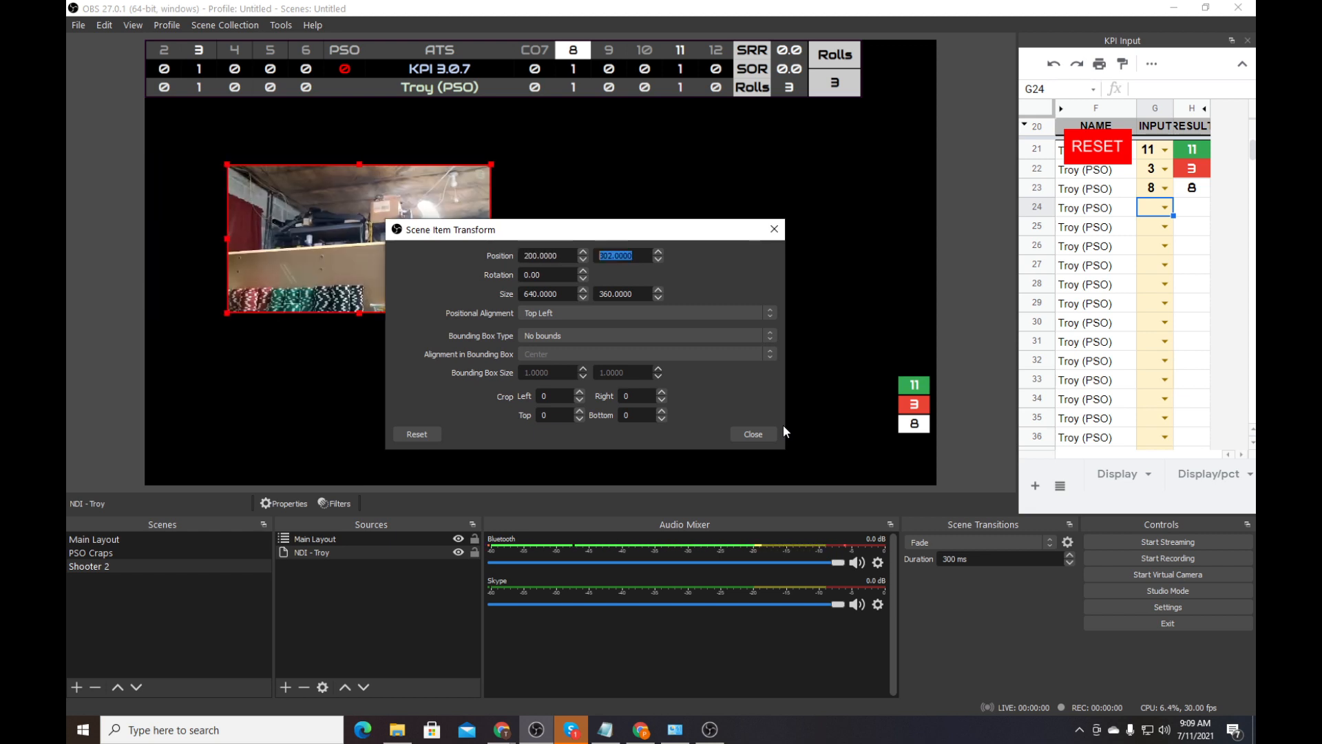
{"action": "type", "text": "200"}
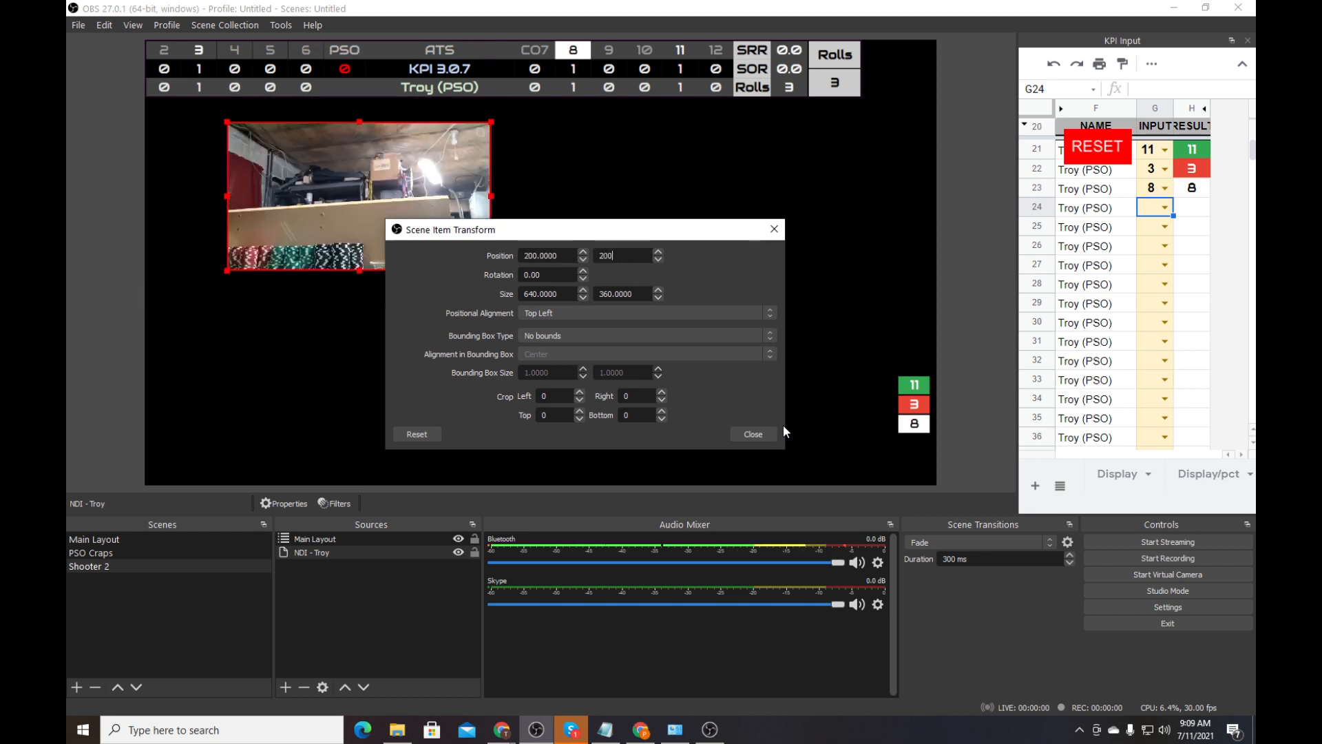
{"action": "key", "text": "BackSpace"}
{"action": "key", "text": "BackSpace"}
{"action": "key", "text": "BackSpace"}
{"action": "type", "text": "180"}
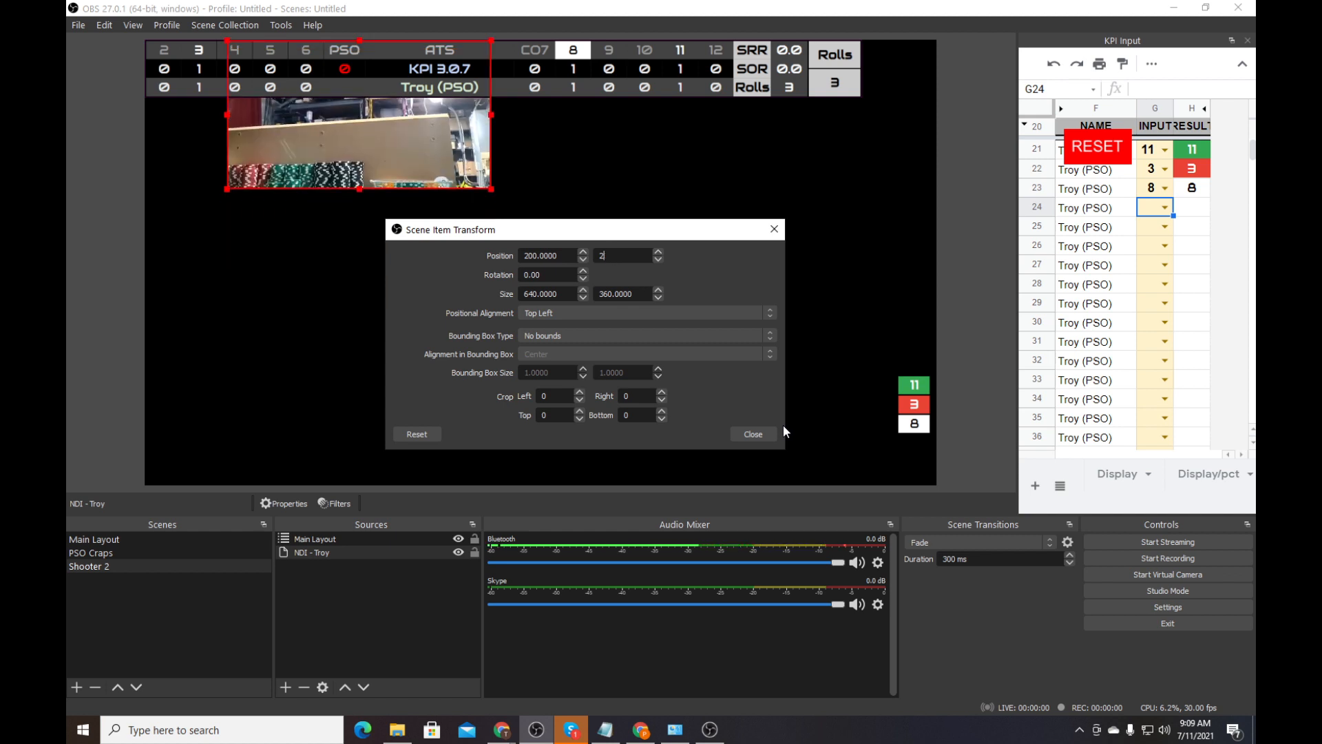
{"action": "key", "text": "BackSpace"}
{"action": "key", "text": "BackSpace"}
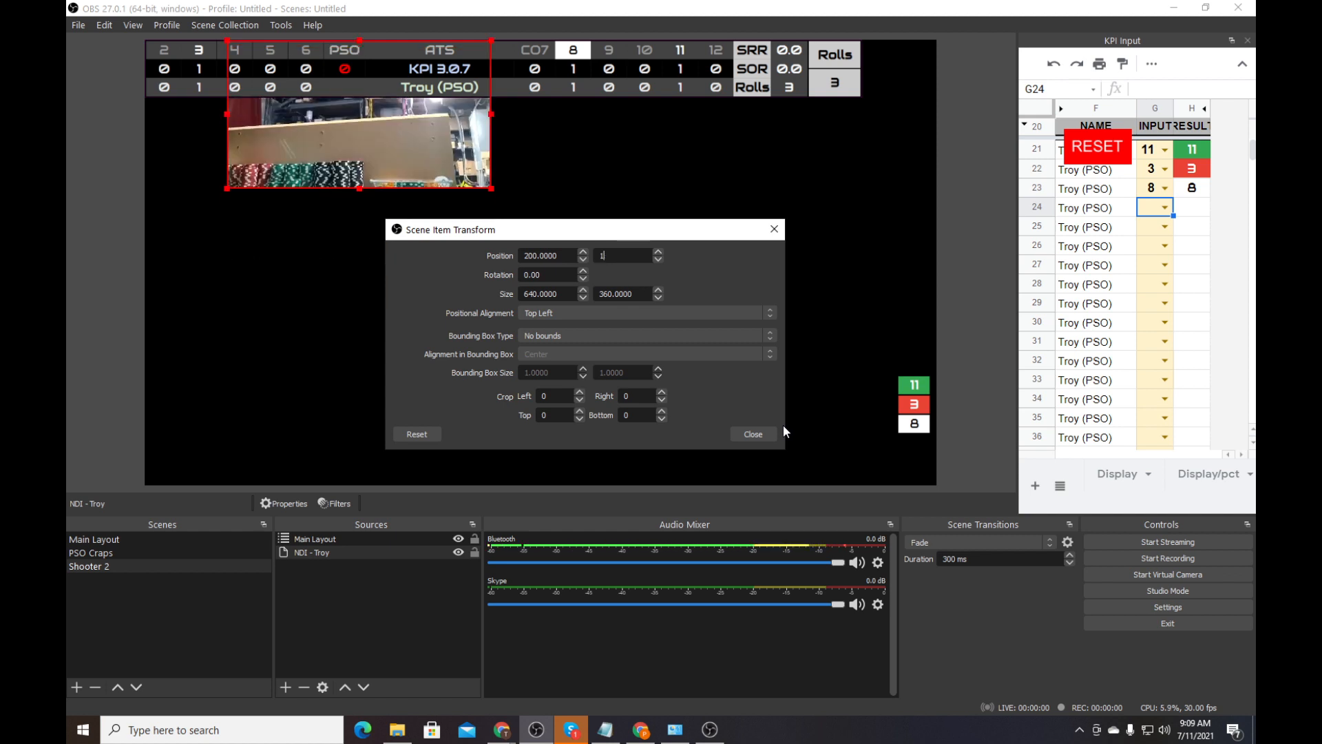
{"action": "type", "text": "70"}
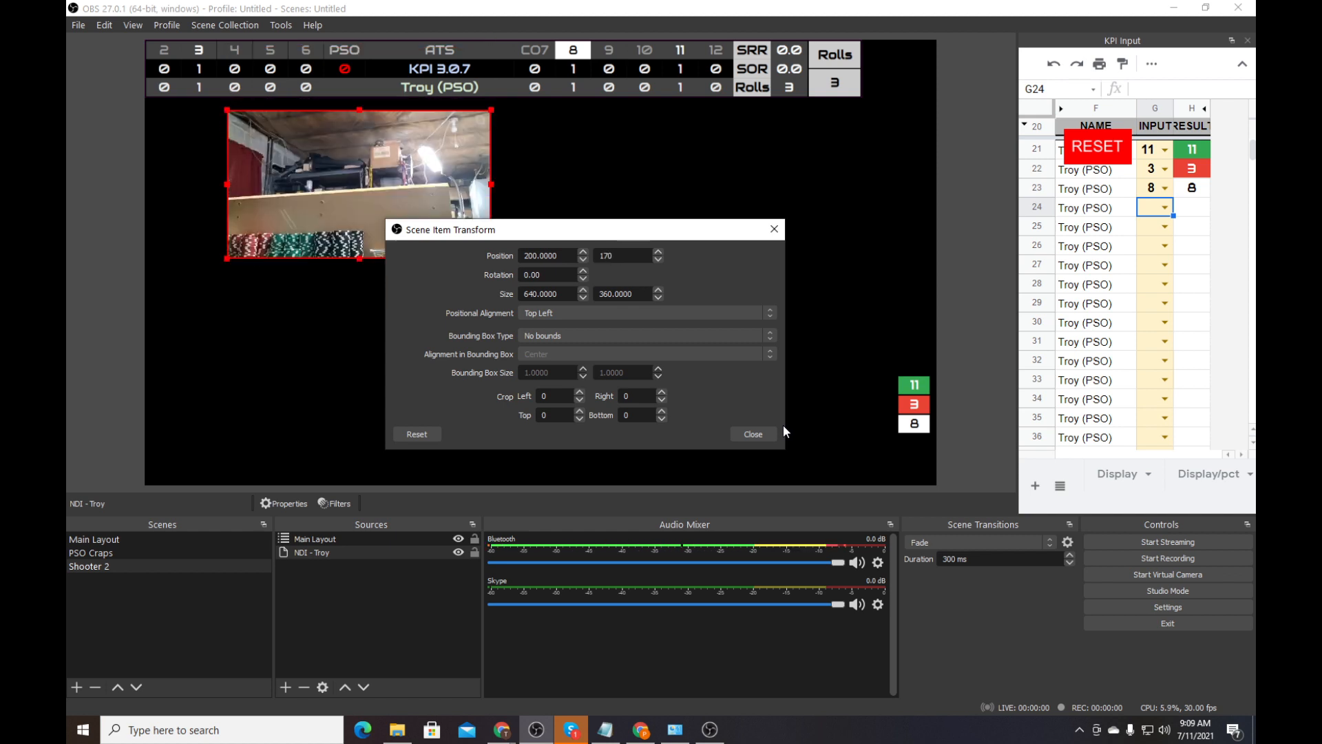
Set the NDI feed's bounding box type to Scale to inner bounds
{"action": "key", "text": "Tab"}
{"action": "key", "text": "Tab"}
{"action": "key", "text": "Tab"}
{"action": "key", "text": "Tab"}
{"action": "key", "text": "Tab"}
{"action": "left_click", "coordinate": [561, 338]}
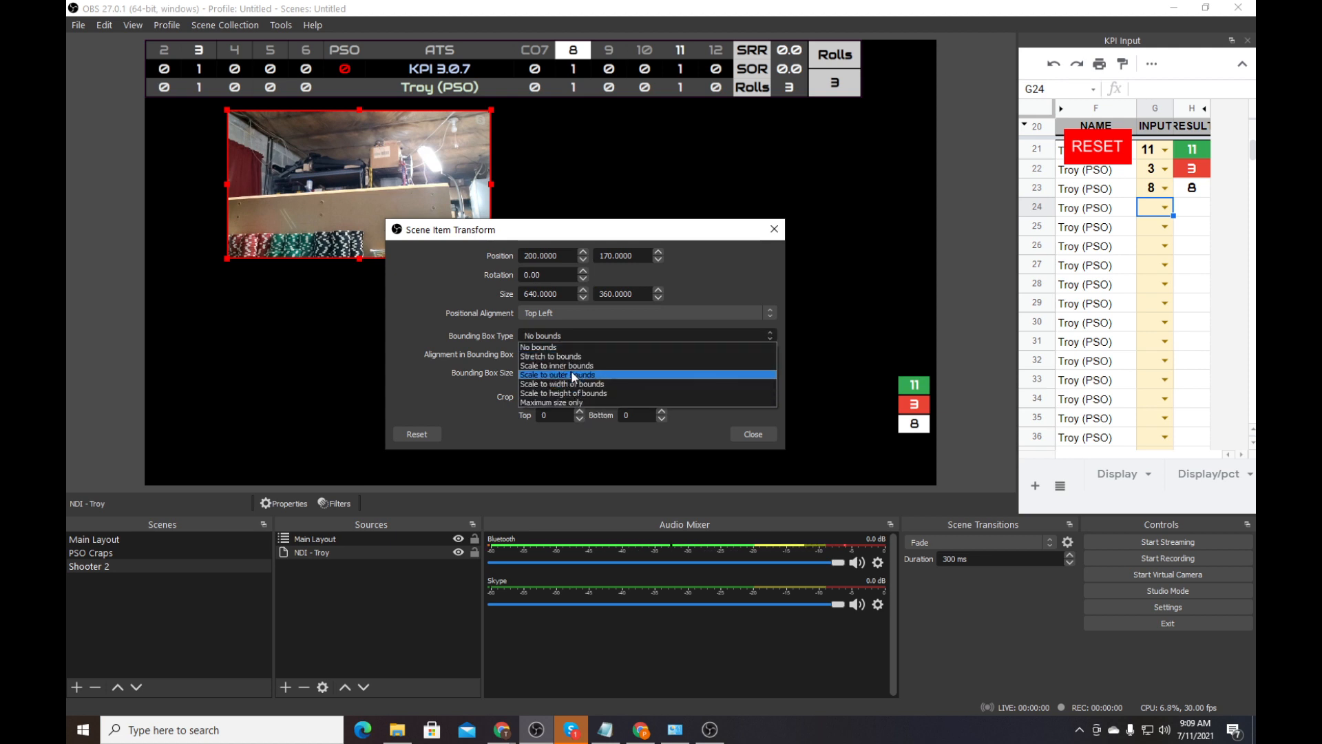
{"action": "left_click", "coordinate": [568, 366]}
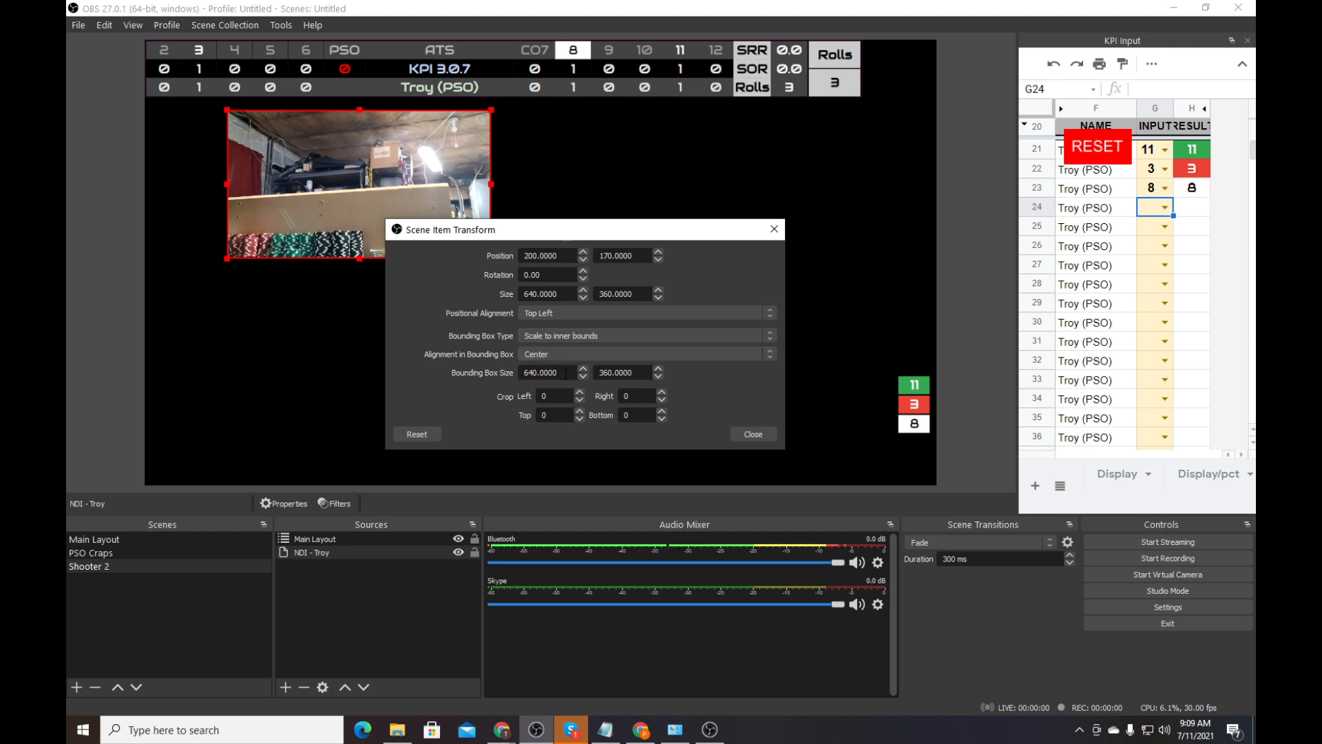
Set the NDI feed's bounding box size to 720 by 480
{"action": "left_click_drag", "start_coordinate": [558, 373], "coordinate": [506, 374]}
{"action": "type", "text": "720"}
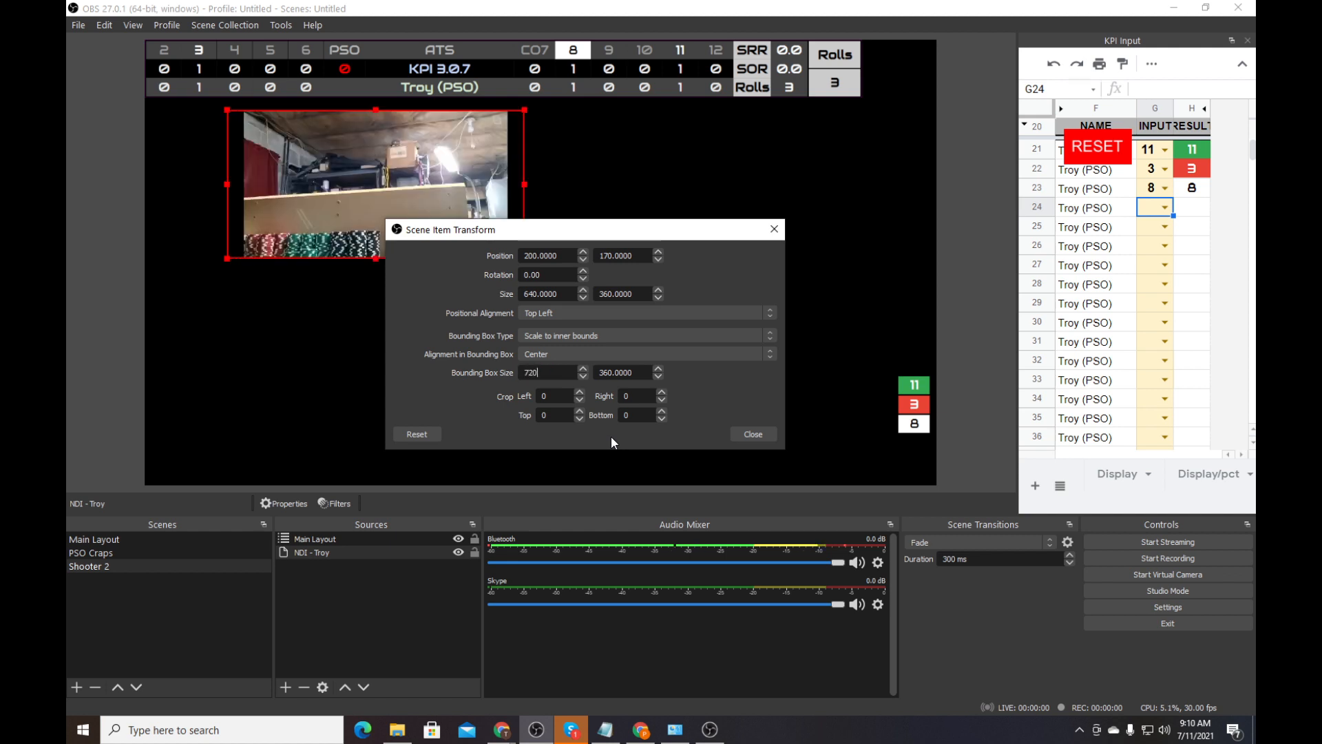
{"action": "key", "text": "Tab"}
{"action": "type", "text": "480"}
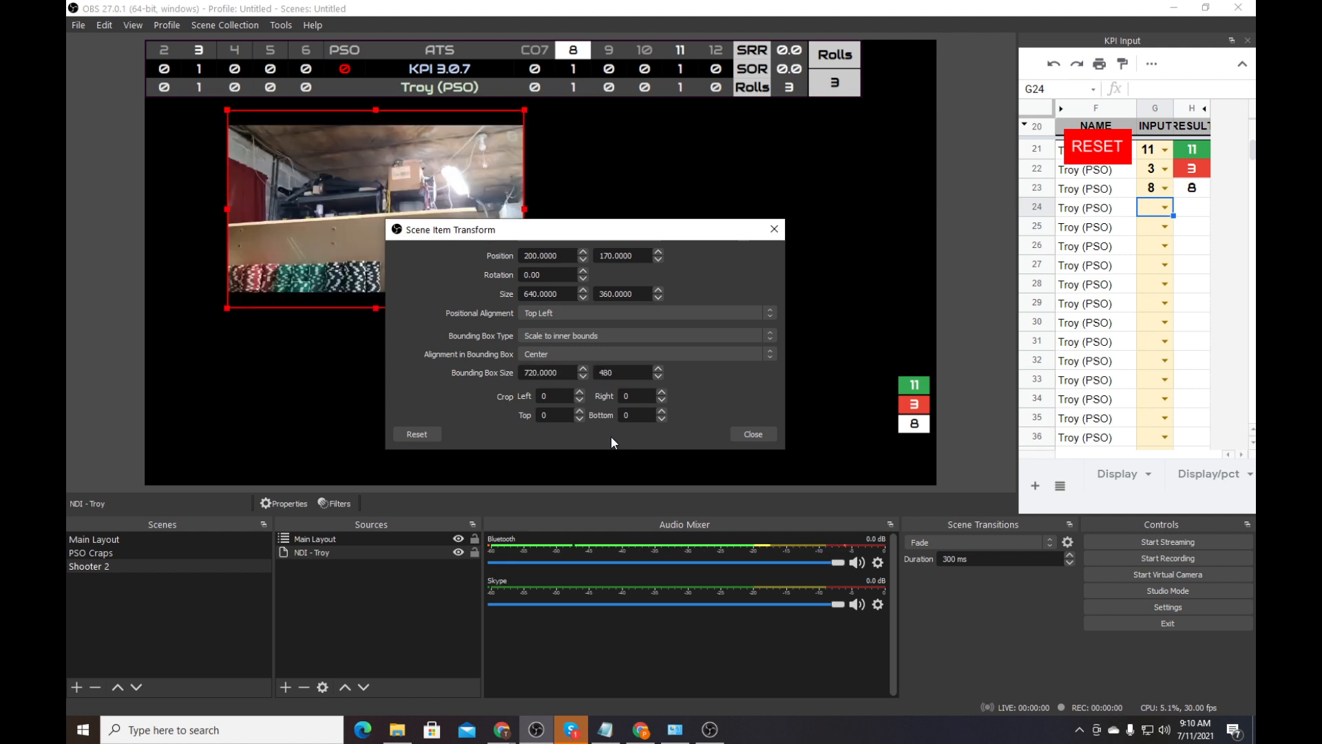
Set the NDI feed's bounding box size to 1280 by 720 and close its transform settings
{"action": "left_click_drag", "start_coordinate": [577, 233], "coordinate": [732, 238]}
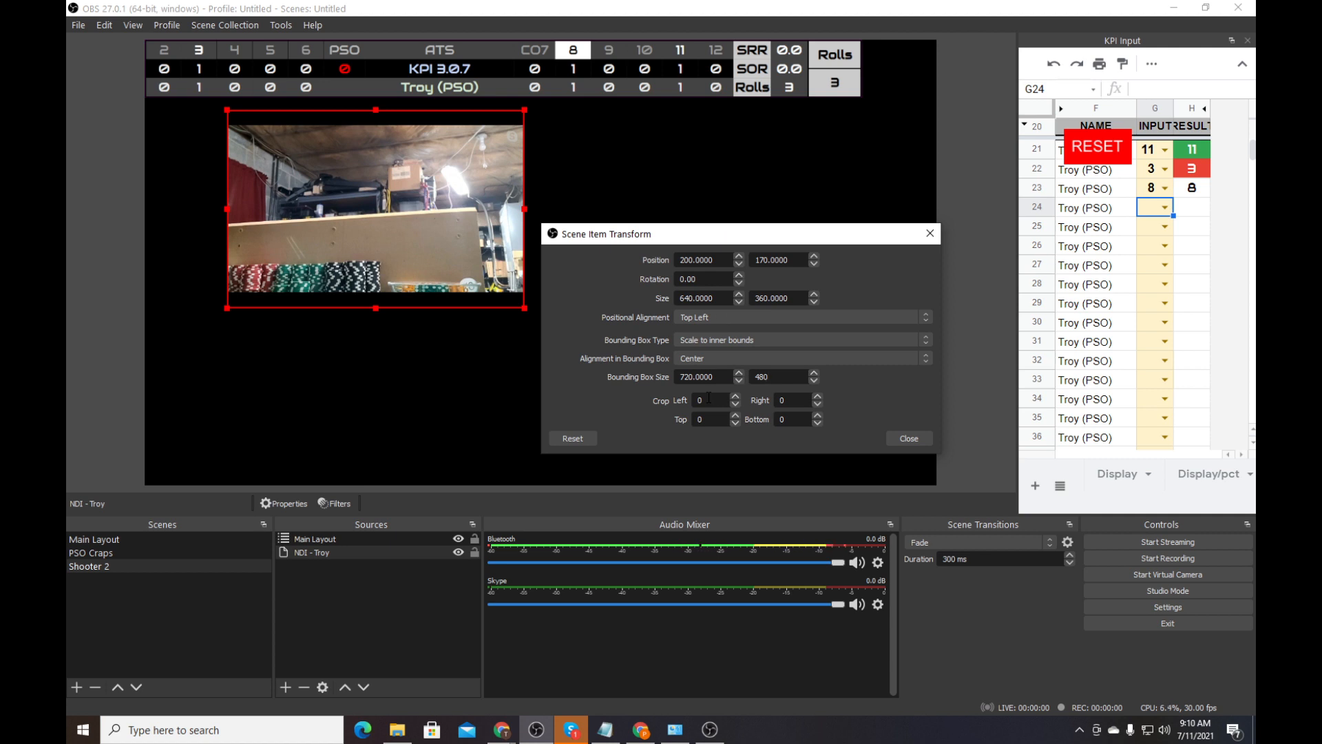
{"action": "key", "text": "shift+Tab"}
{"action": "type", "text": "12"}
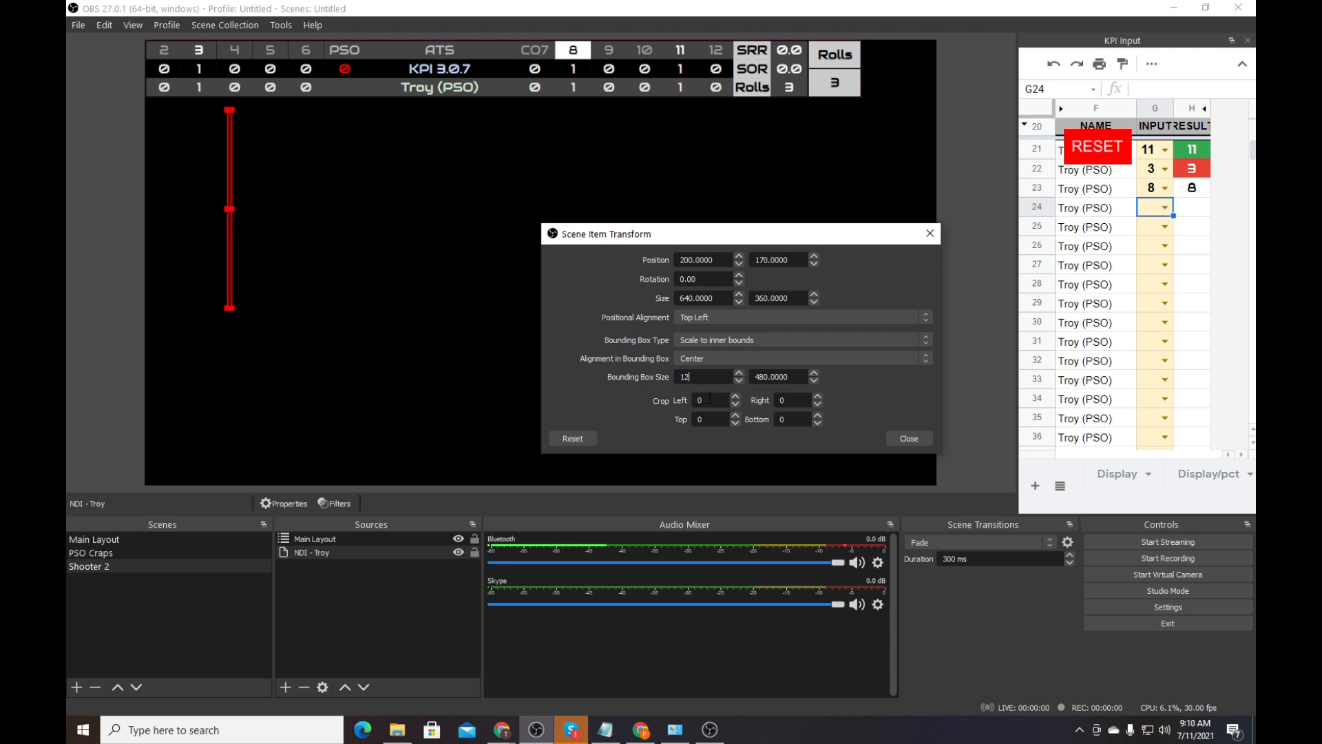
{"action": "type", "text": "80"}
{"action": "key", "text": "Tab"}
{"action": "type", "text": "720"}
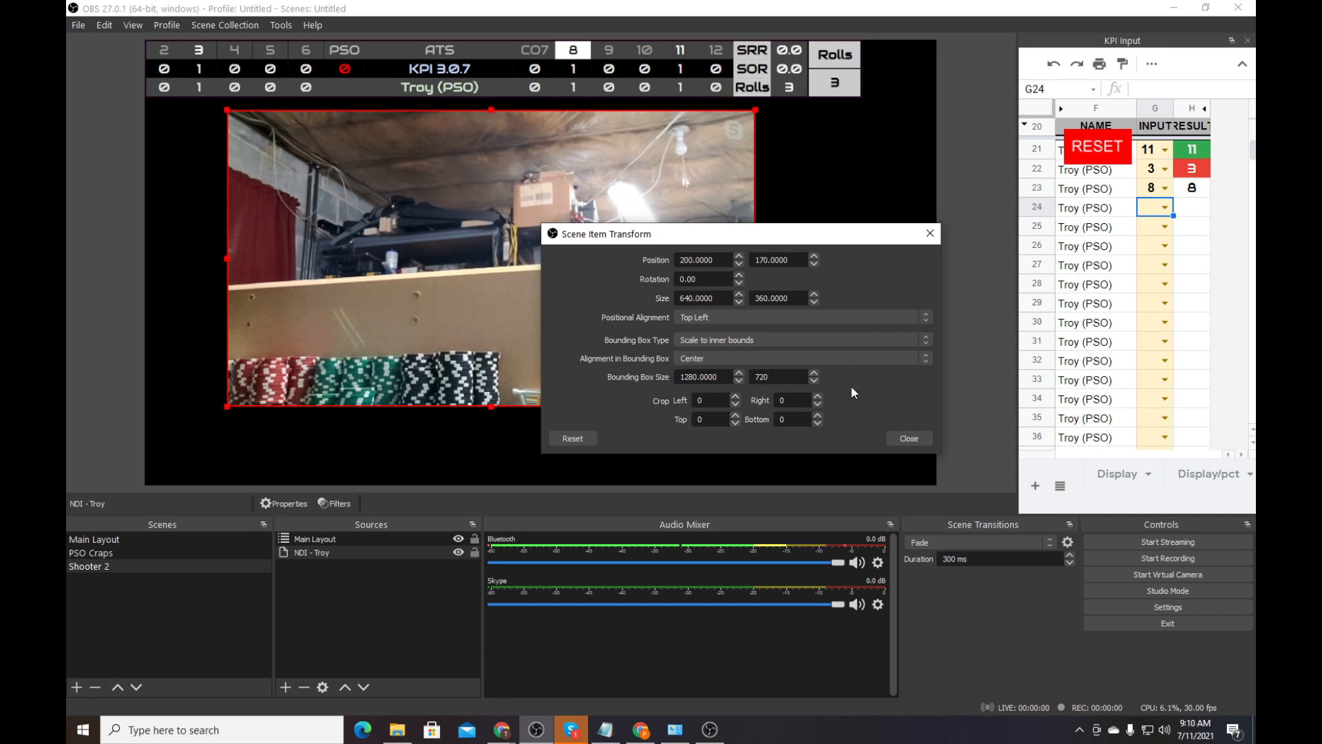
{"action": "left_click", "coordinate": [911, 438]}
Move the enlarged NDI feed slightly down in the Shooter 2 canvas, clear of the stats header
{"action": "left_click_drag", "start_coordinate": [512, 257], "coordinate": [462, 293]}
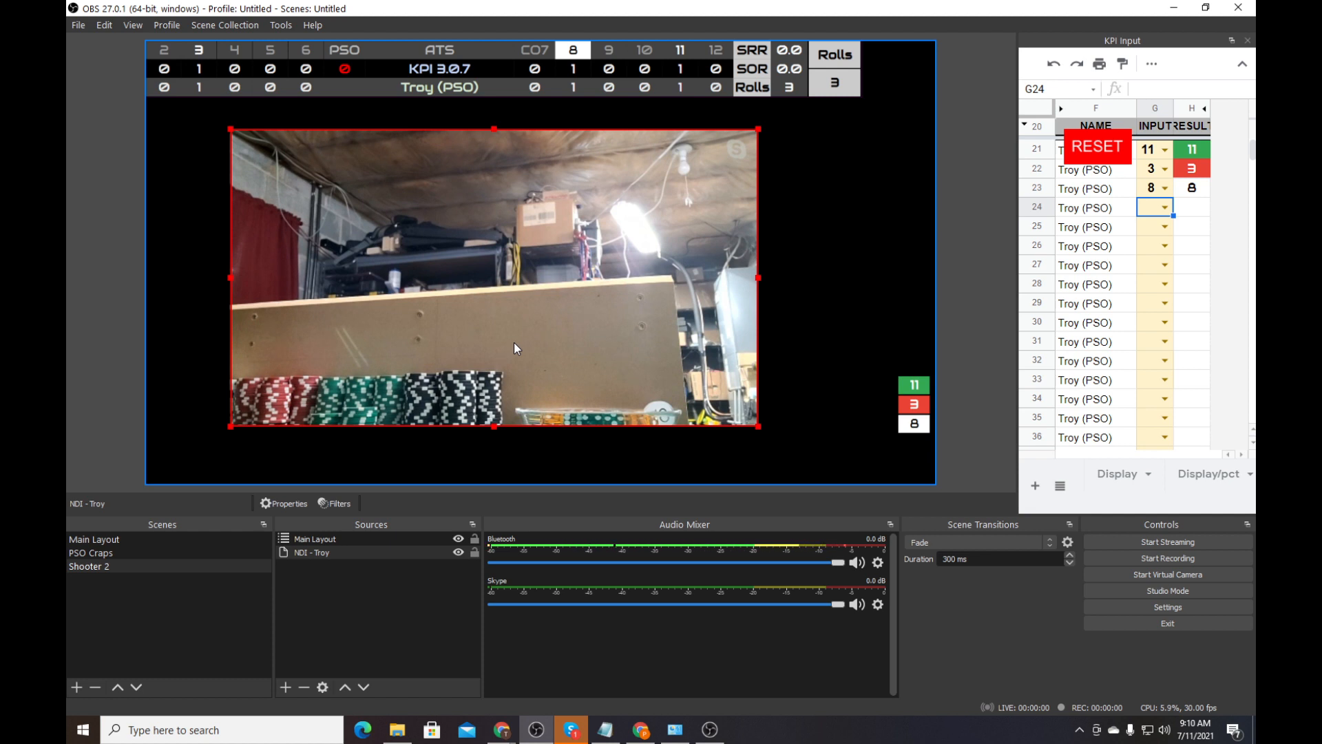
{"action": "left_click", "coordinate": [528, 321]}
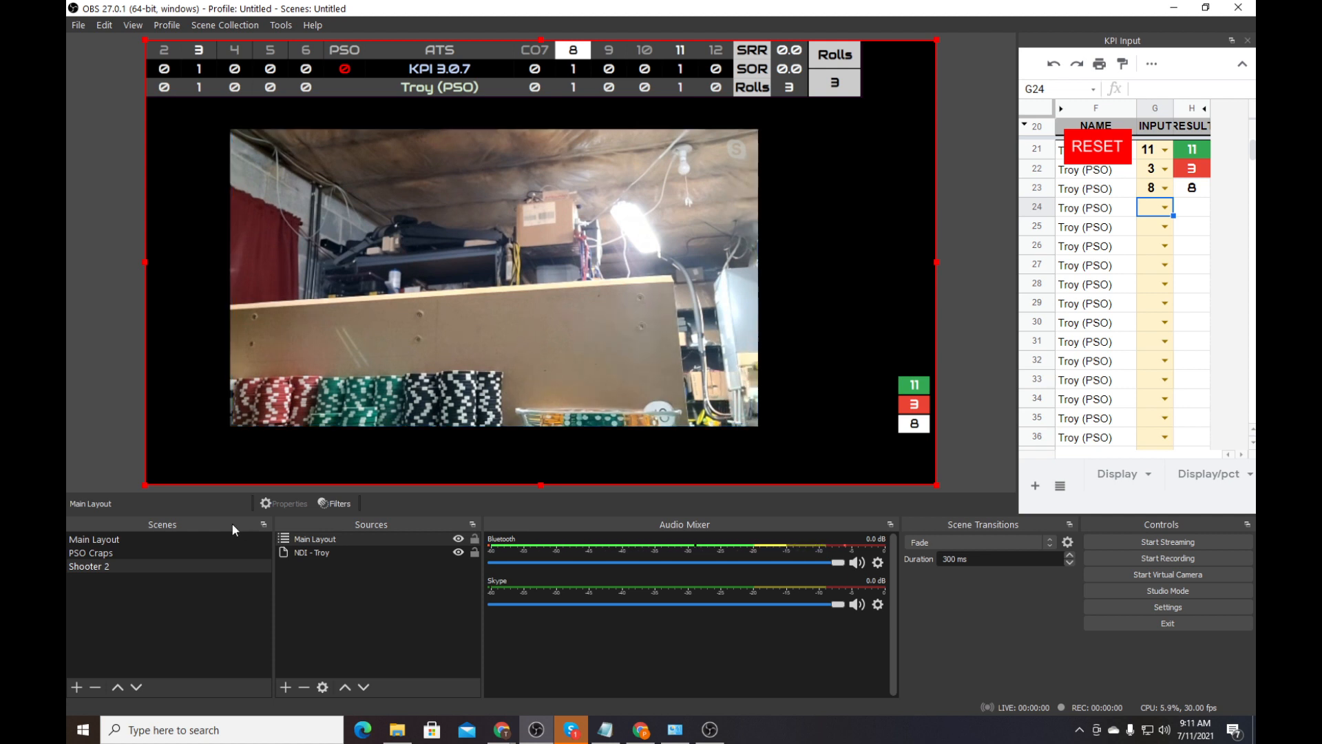
{"action": "left_click", "coordinate": [98, 566]}
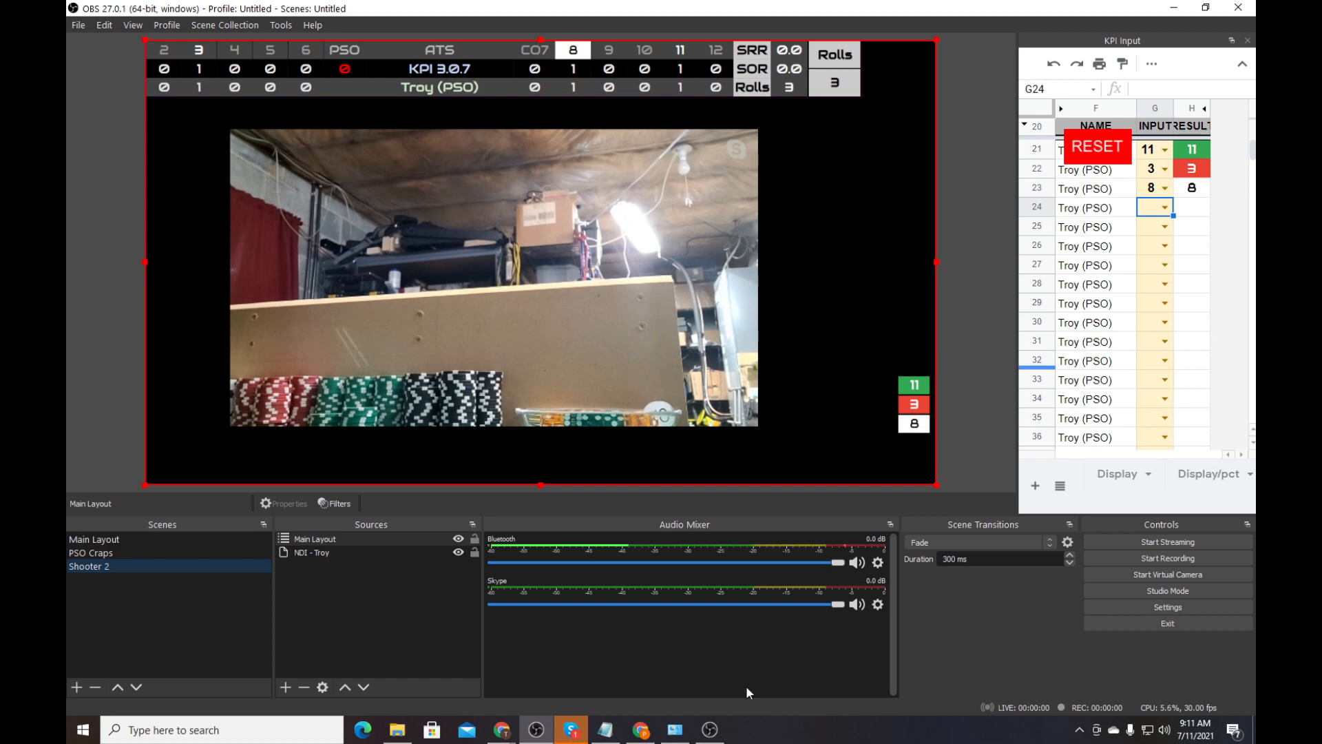
Switch to the portable-mode OBS window that is recording the display
{"action": "left_click", "coordinate": [710, 730]}
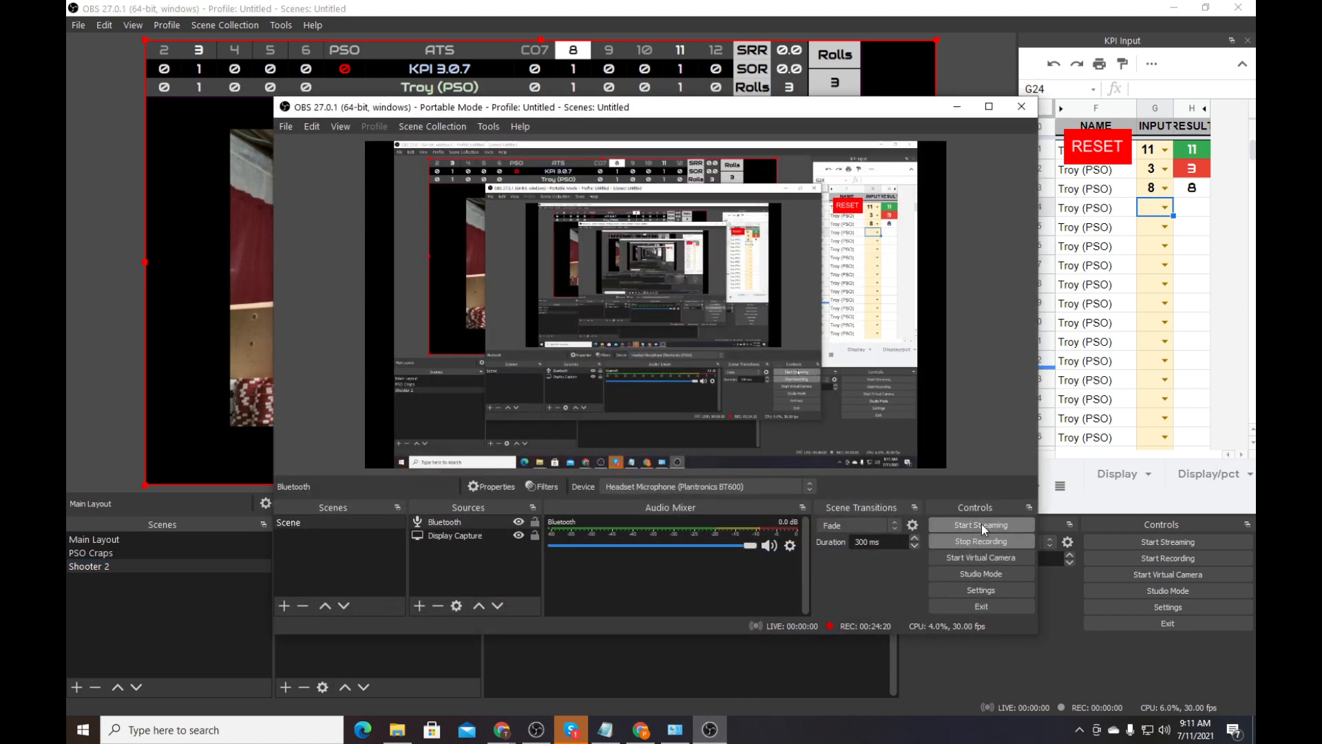